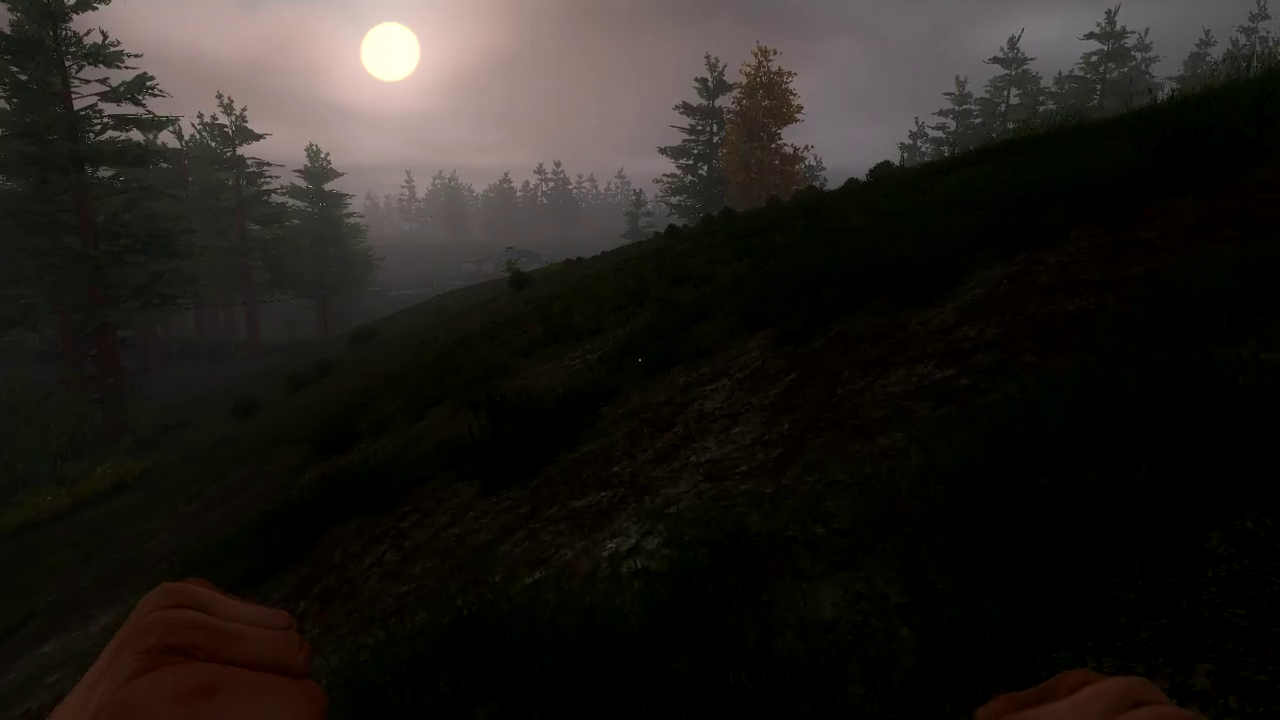
- Walk from the foggy hillside into the shelved storeroom, briefly checking third-person view
{"action": "key", "text": "v"}
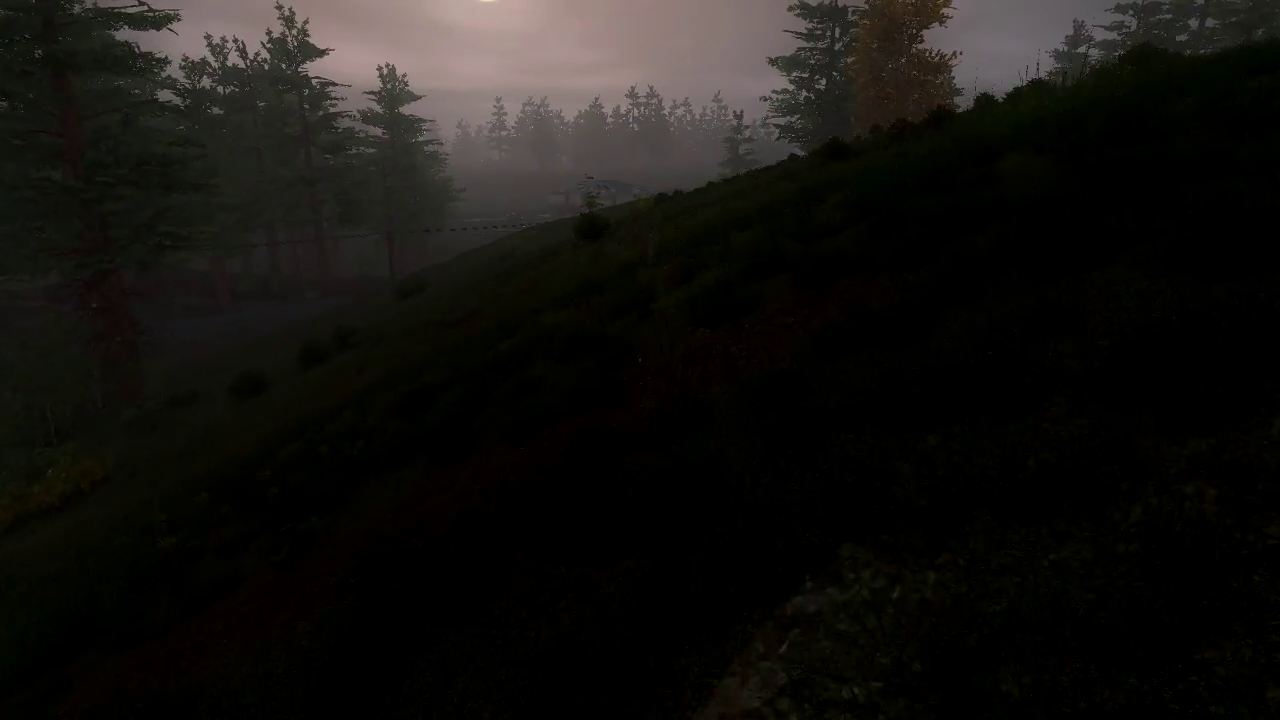
{"action": "key", "text": "v"}
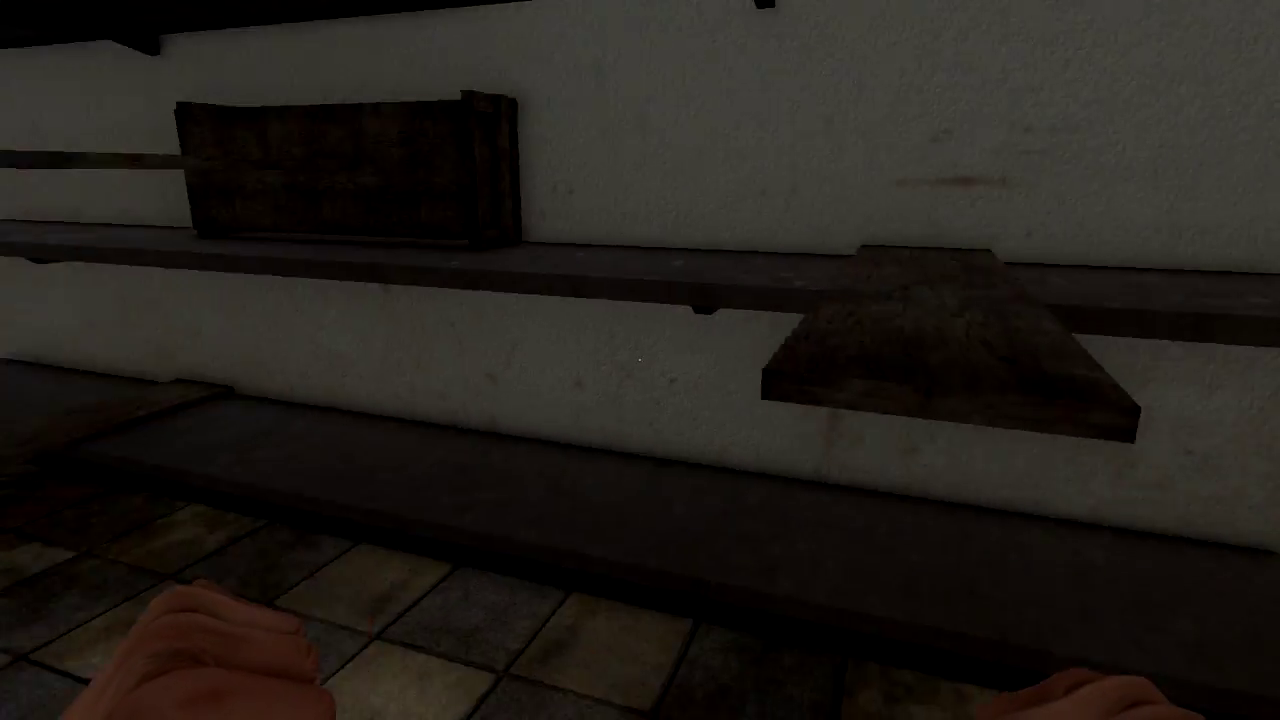
- Take the four wood planks from the storeroom shelves
{"action": "key", "text": "e"}
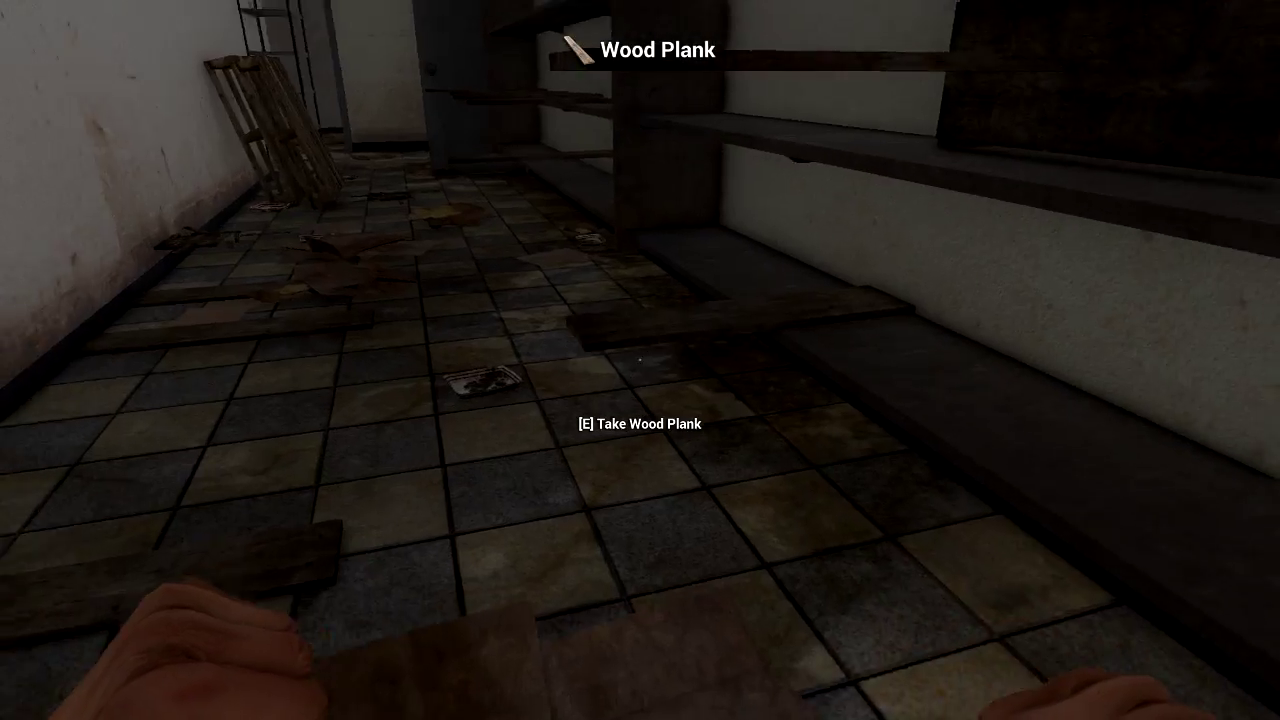
{"action": "key", "text": "e"}
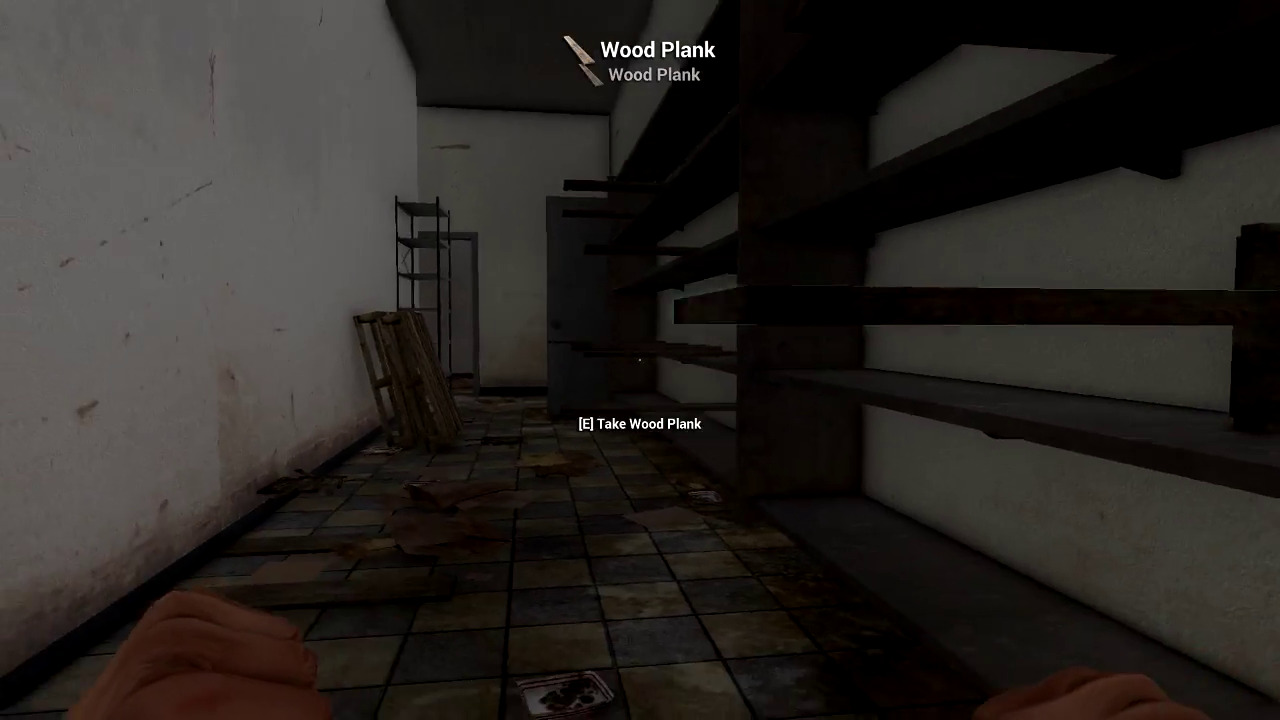
{"action": "key", "text": "e"}
{"action": "key", "text": "w"}
{"action": "key", "text": "e"}
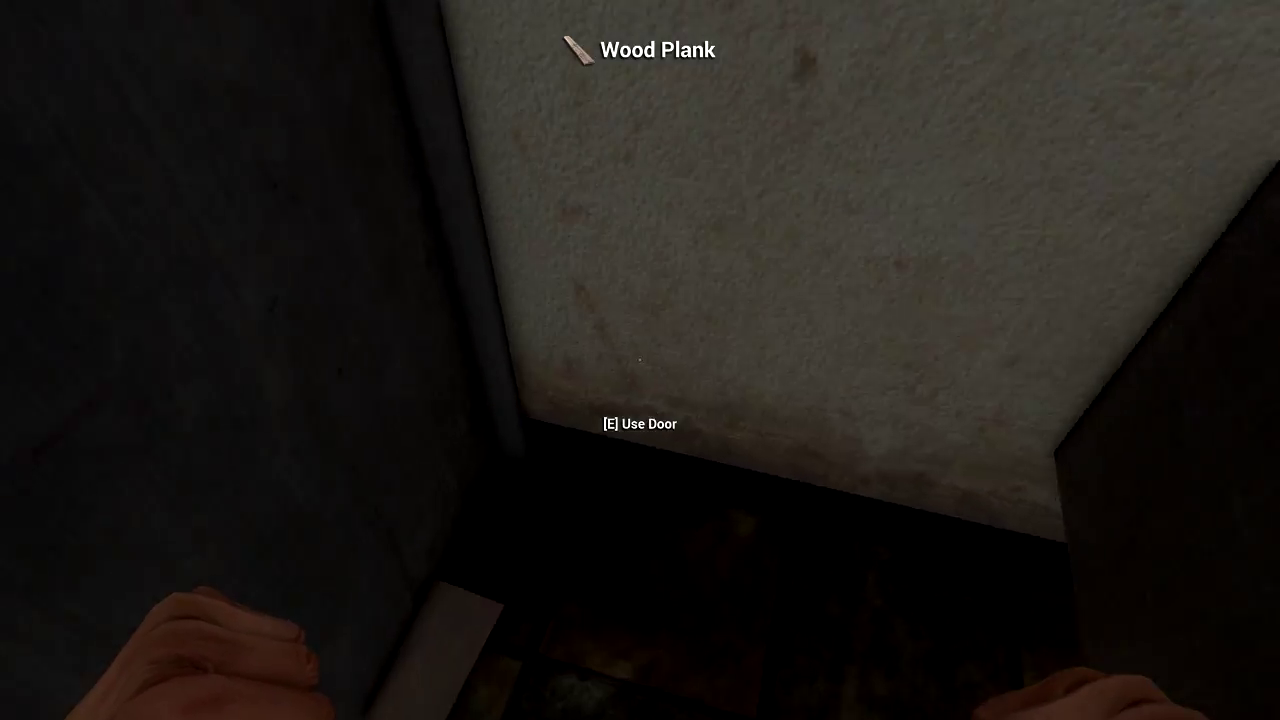
- Go through the door into the shelving room and review crafting in the inventory
{"action": "key", "text": "e"}
{"action": "key", "text": "w"}
{"action": "key", "text": "s"}
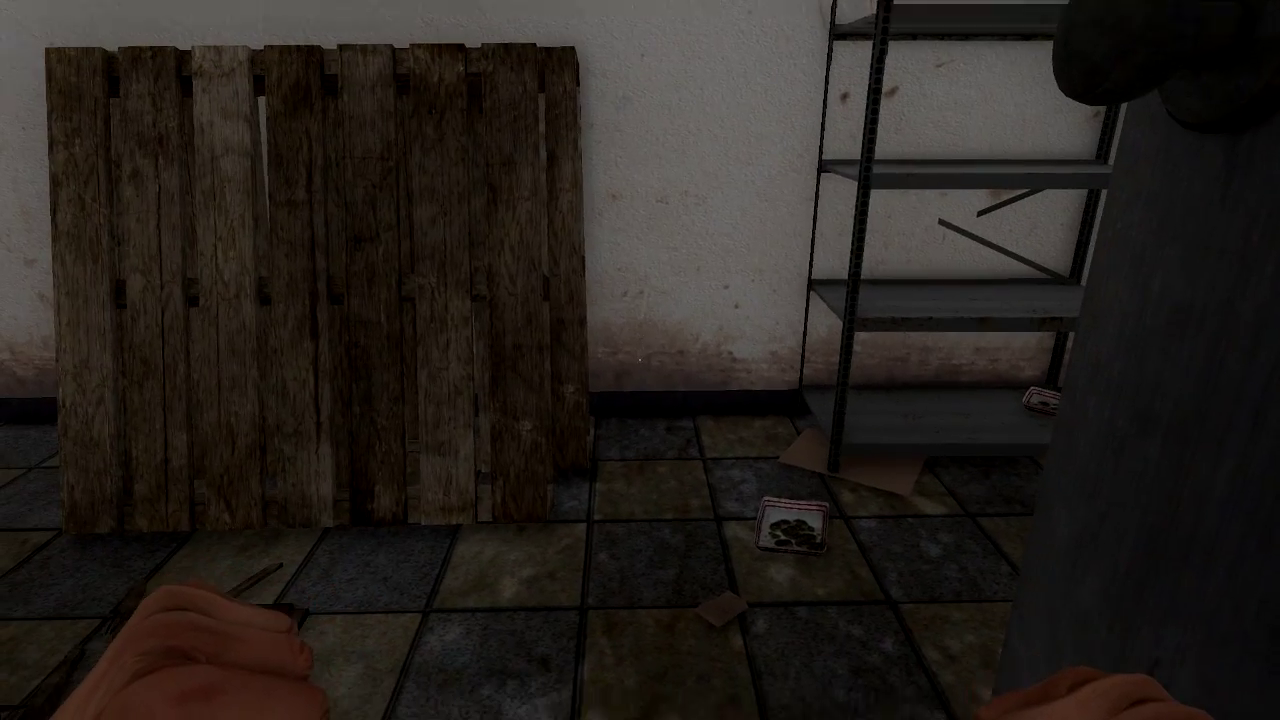
{"action": "key", "text": "Tab"}
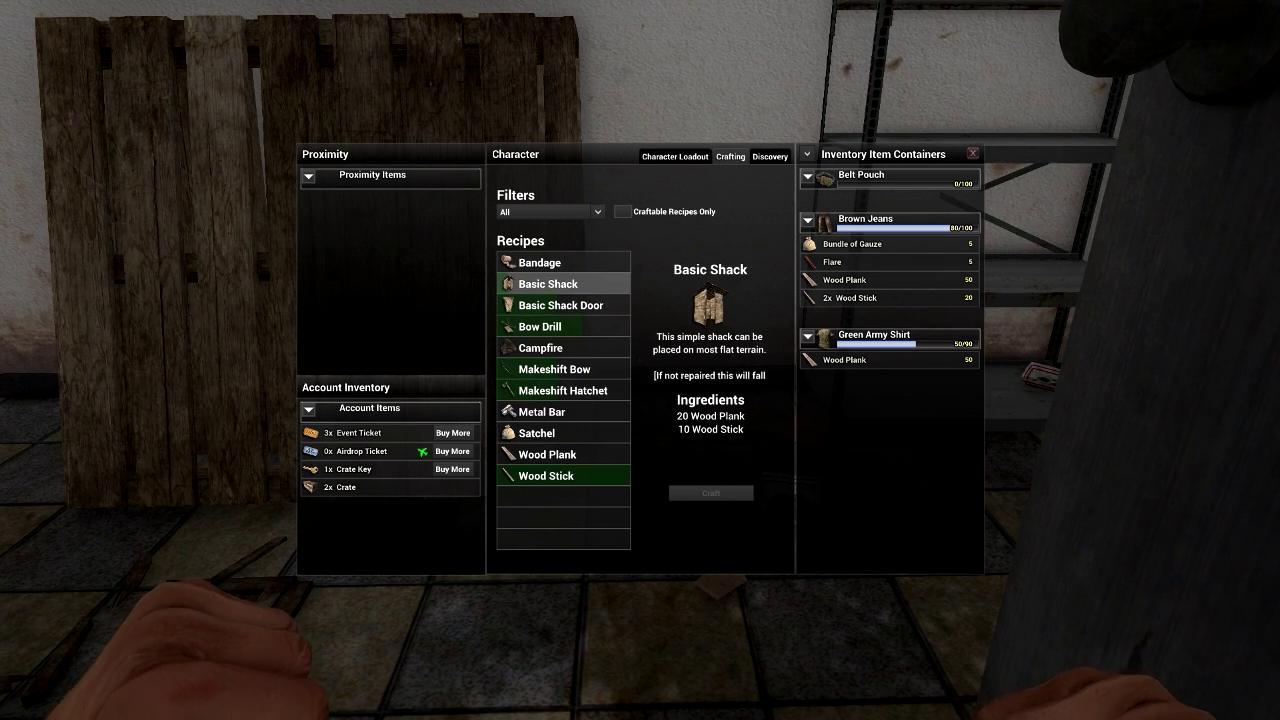
{"action": "key", "text": "Tab"}
{"action": "key", "text": "w"}
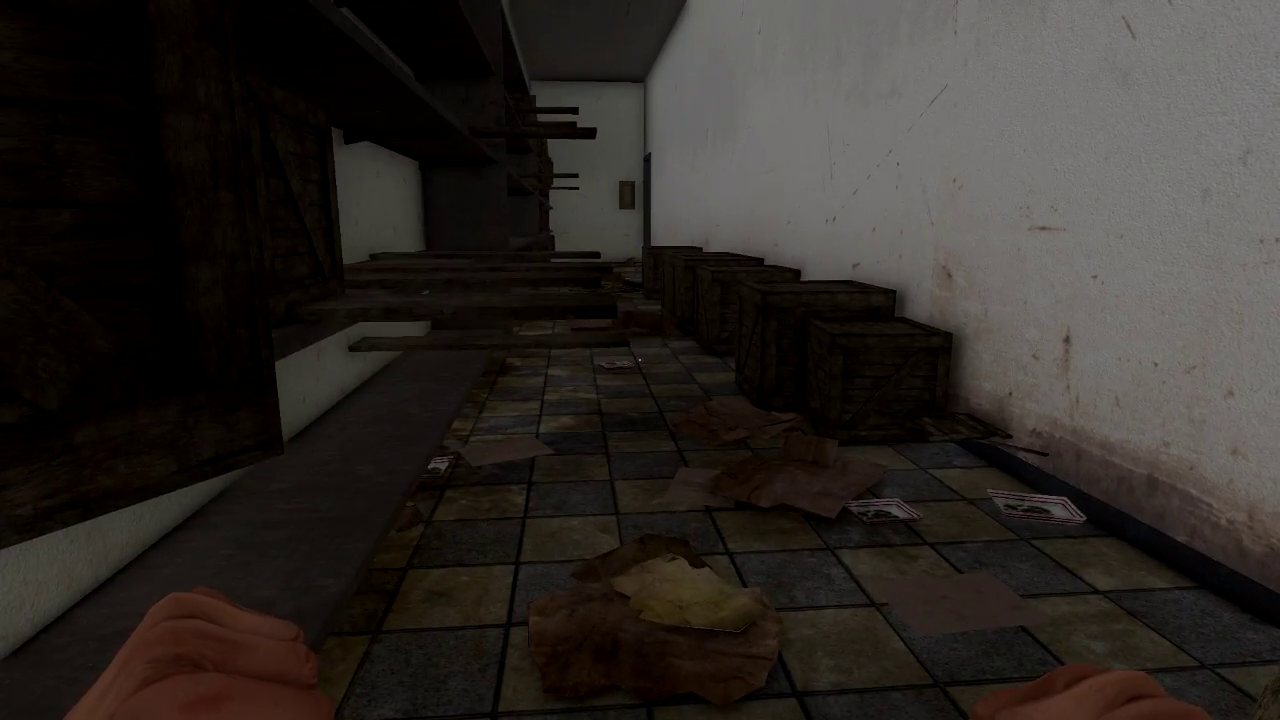
- Go out the door and cross the Zimm's parking lot toward the building
{"action": "key", "text": "w"}
{"action": "key", "text": "w"}
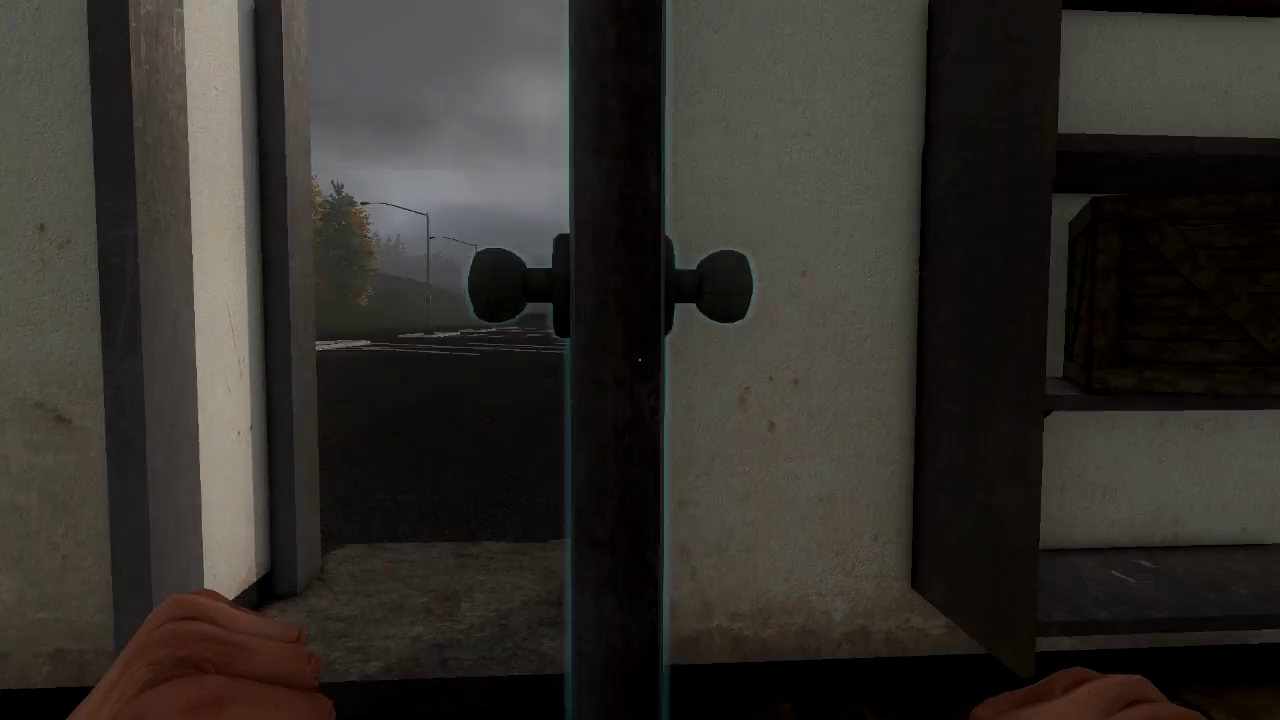
{"action": "key", "text": "w"}
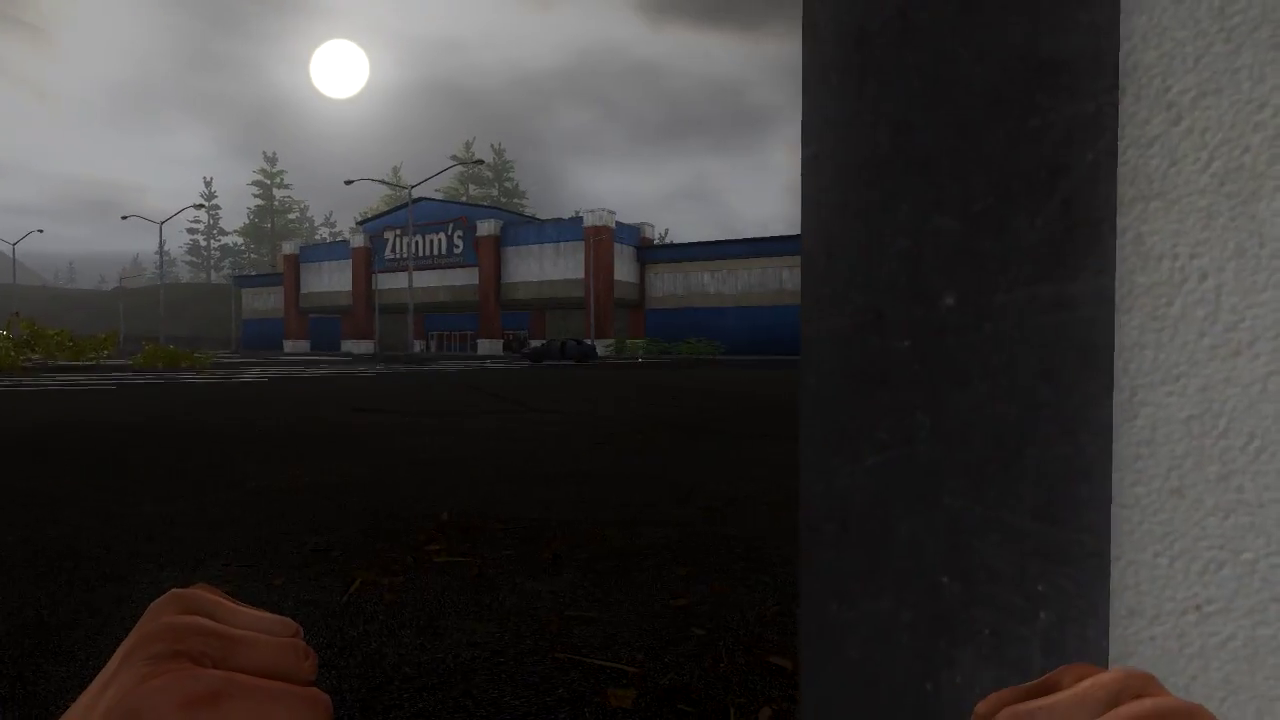
{"action": "key", "text": "w"}
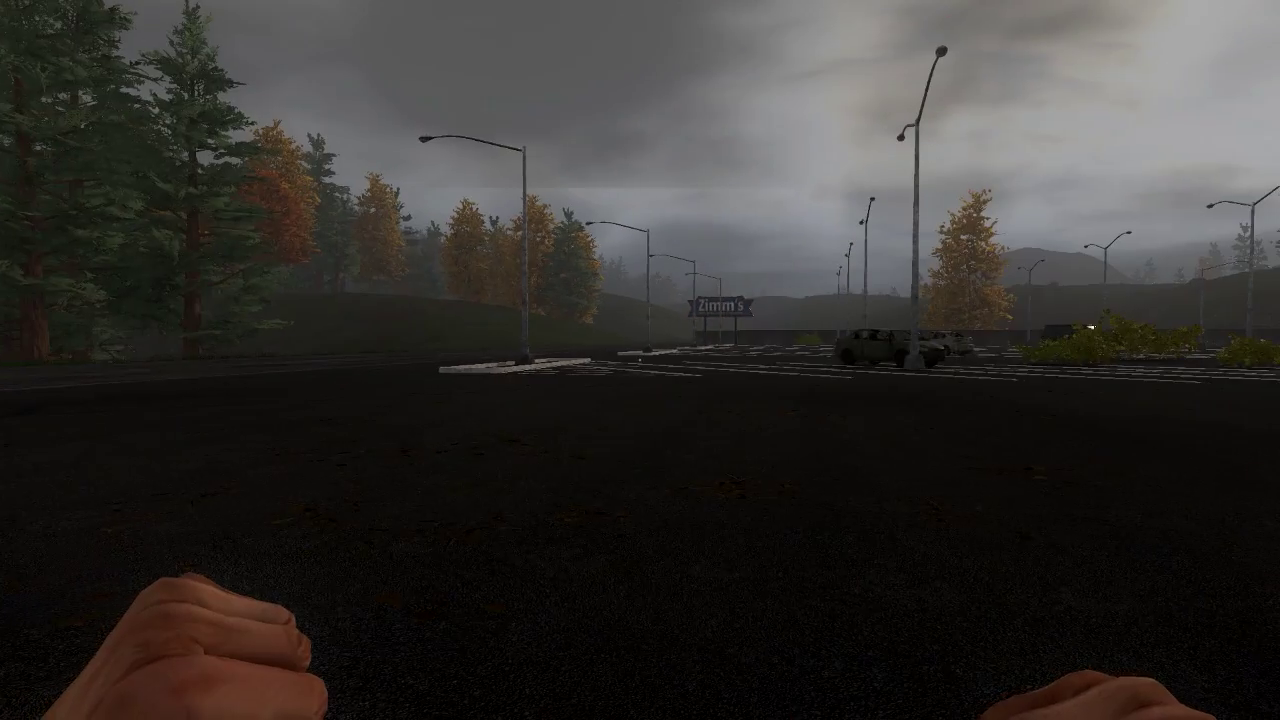
{"action": "key", "text": "w"}
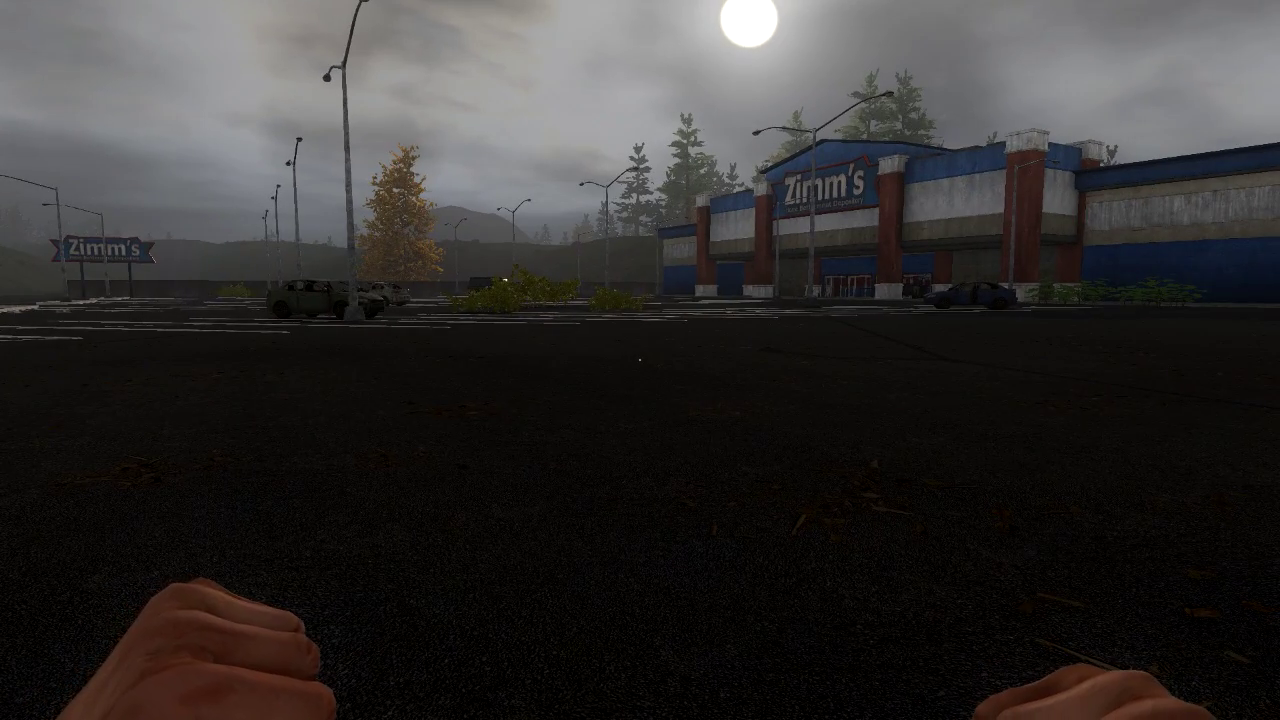
{"action": "key", "text": "w"}
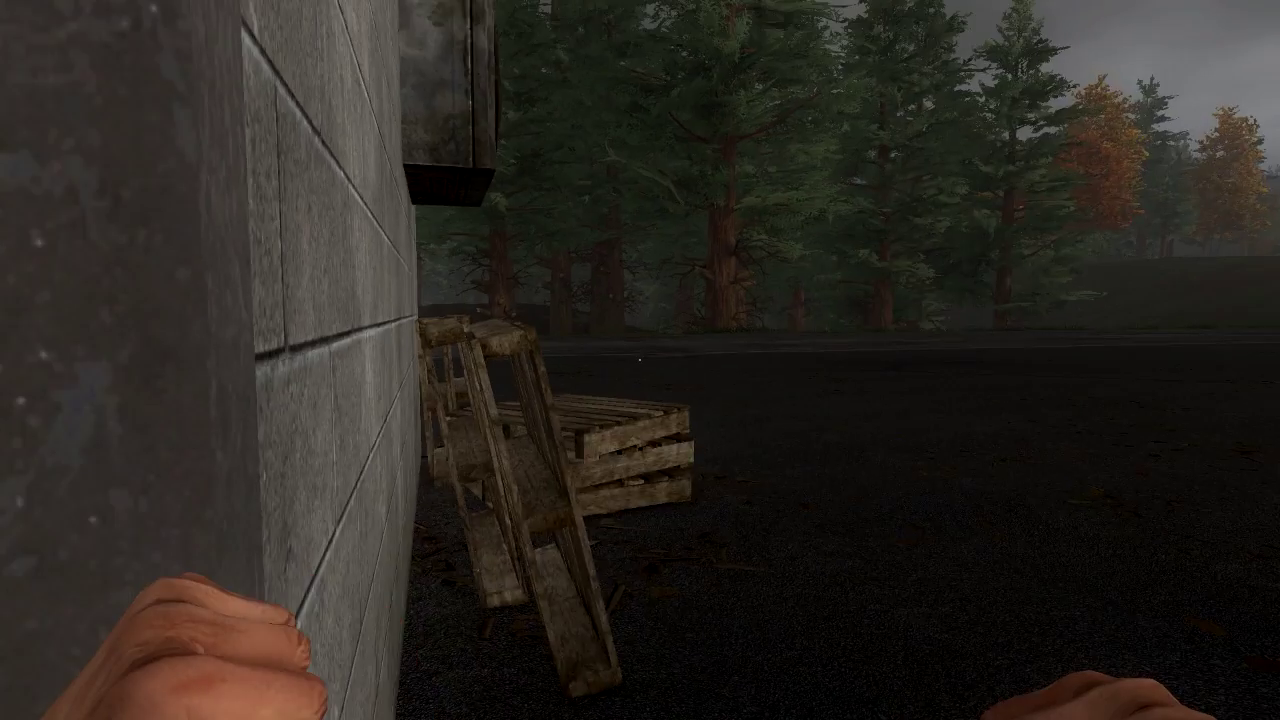
{"action": "key", "text": "w"}
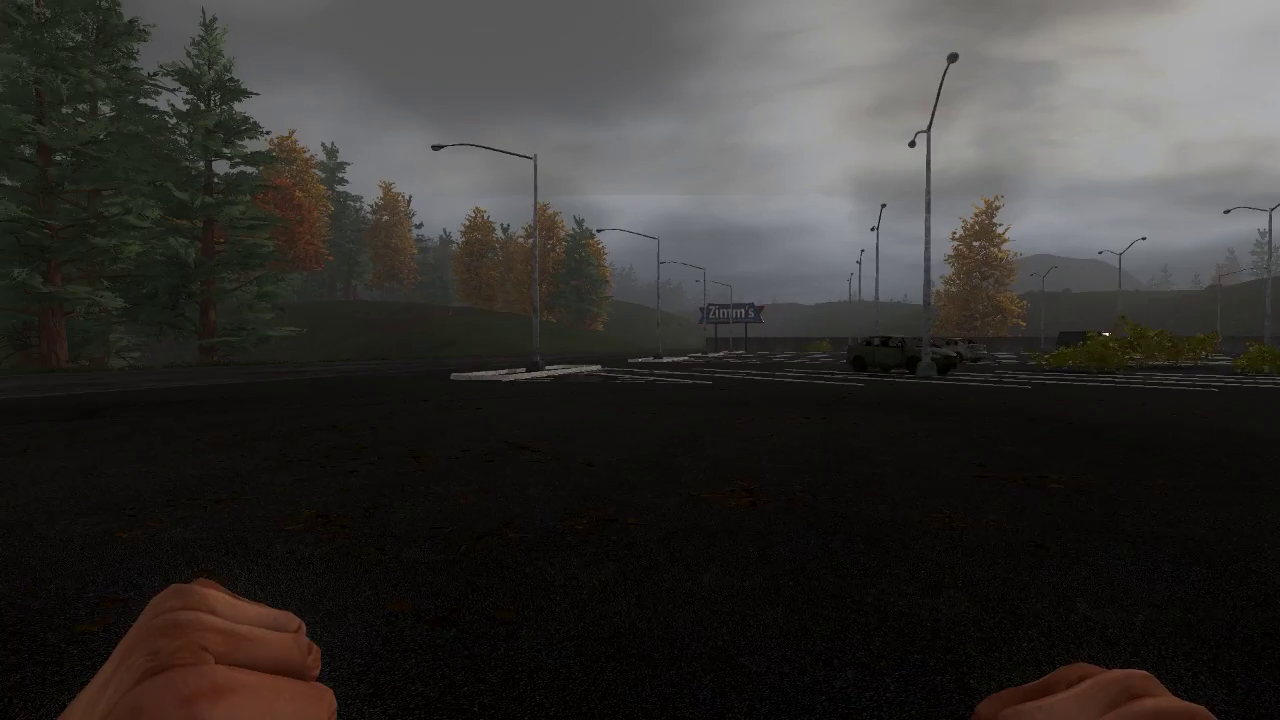
{"action": "key", "text": "w"}
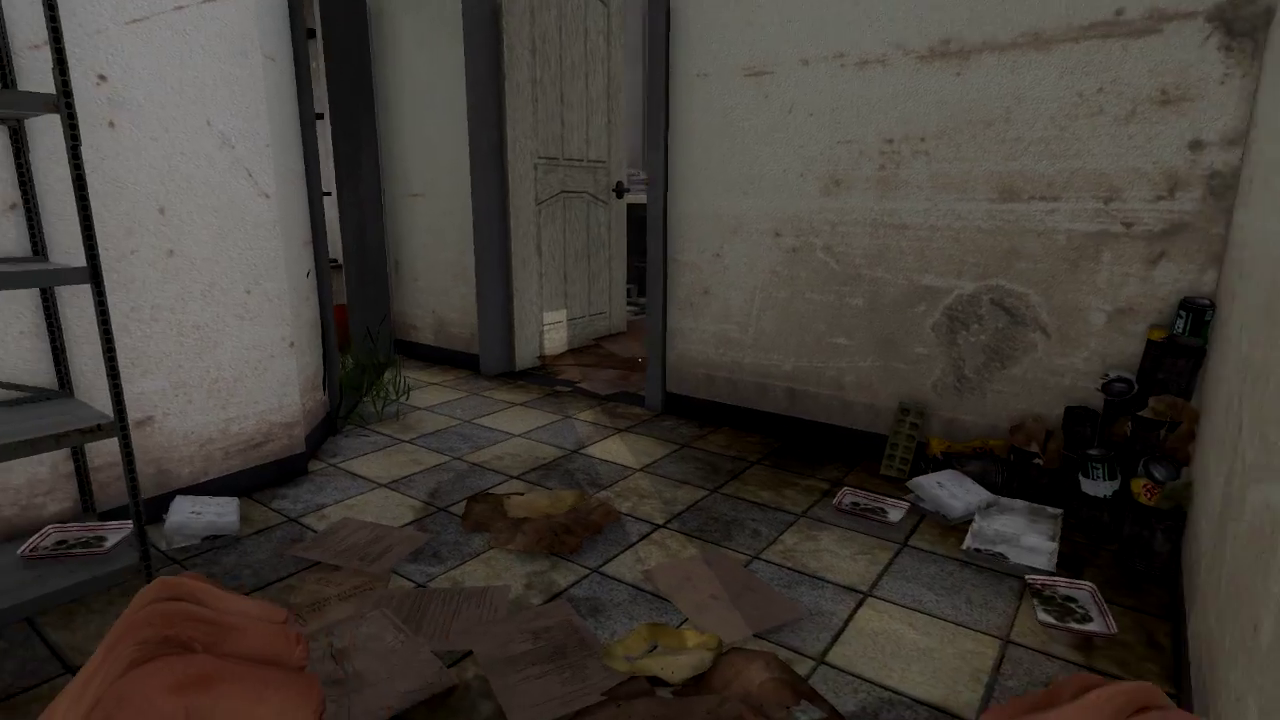
- Enter the next building, search the desk, and bring up the inventory in the restroom
{"action": "key", "text": "w"}
{"action": "key", "text": "a"}
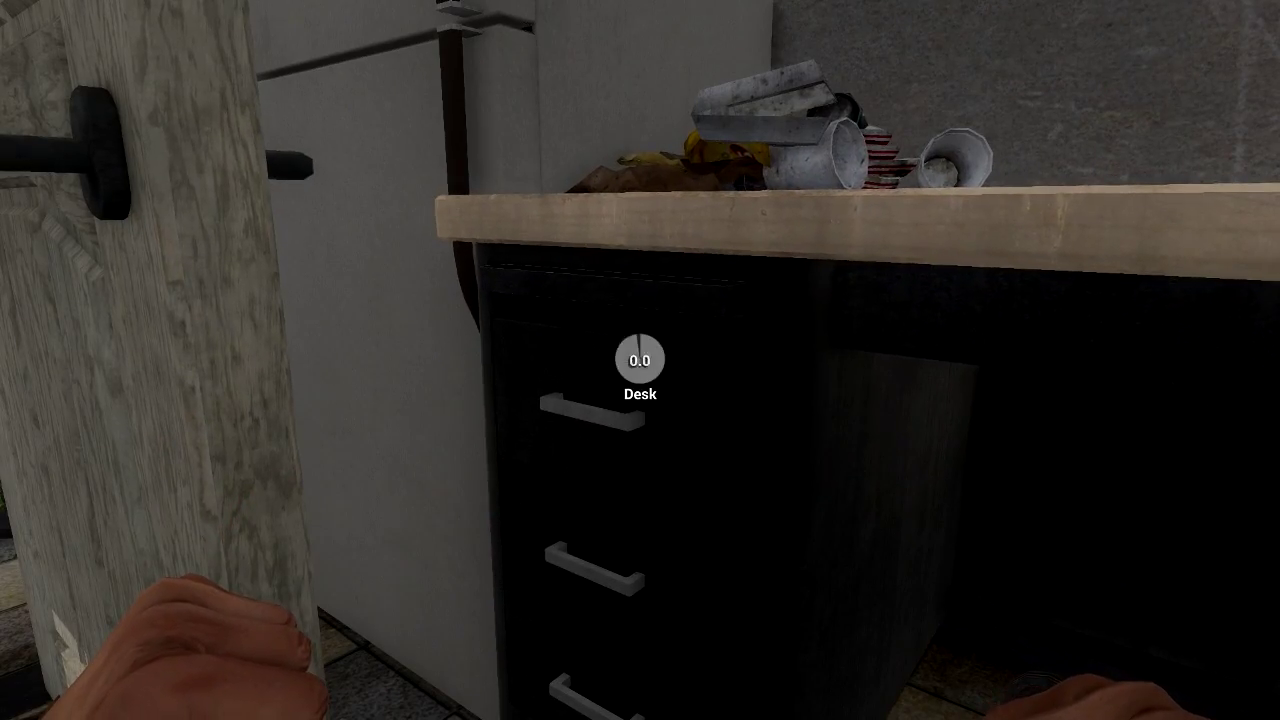
{"action": "key", "text": "w"}
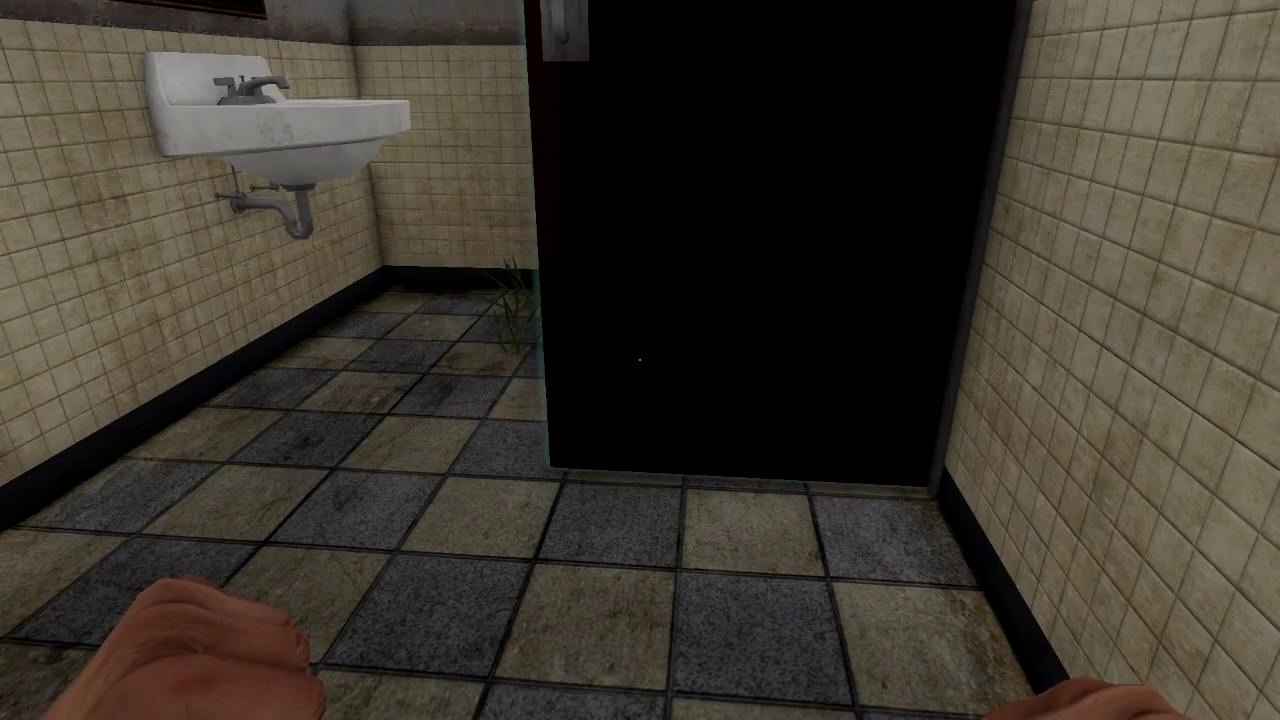
{"action": "key", "text": "Tab"}
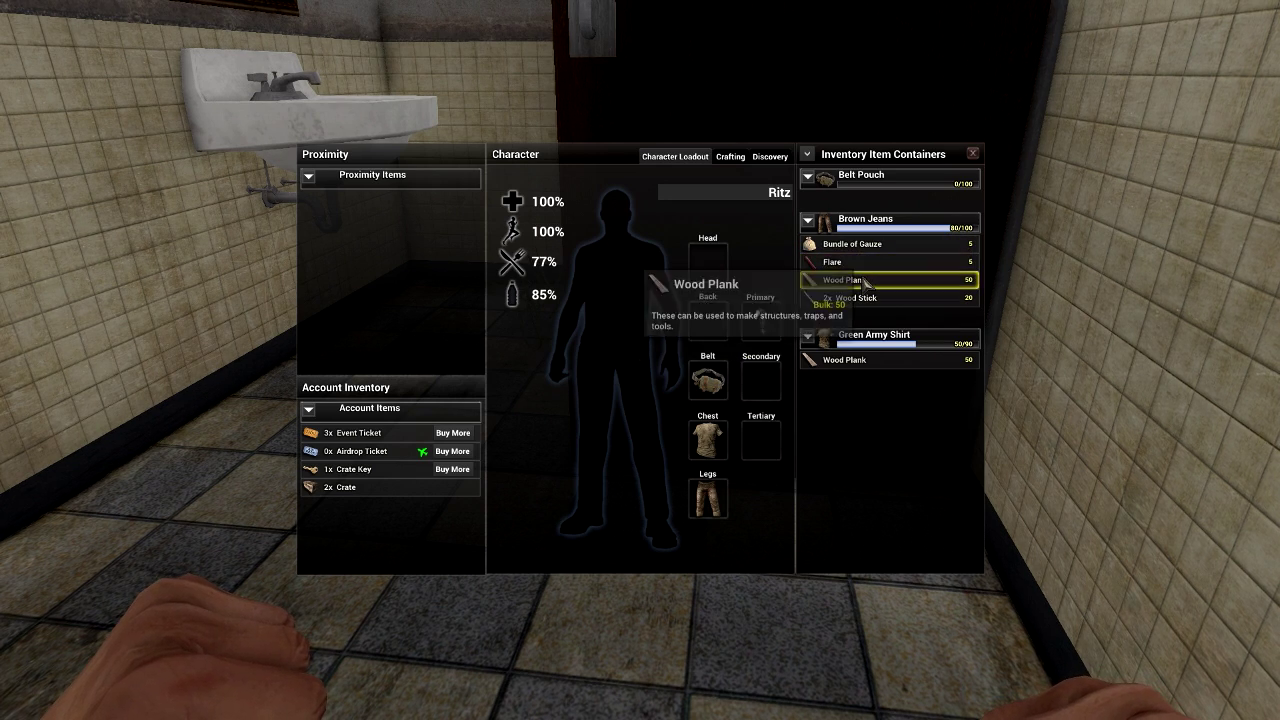
- View the Makeshift Hatchet, Campfire, Basic Shack and Bandage recipes
{"action": "left_click", "coordinate": [730, 157]}
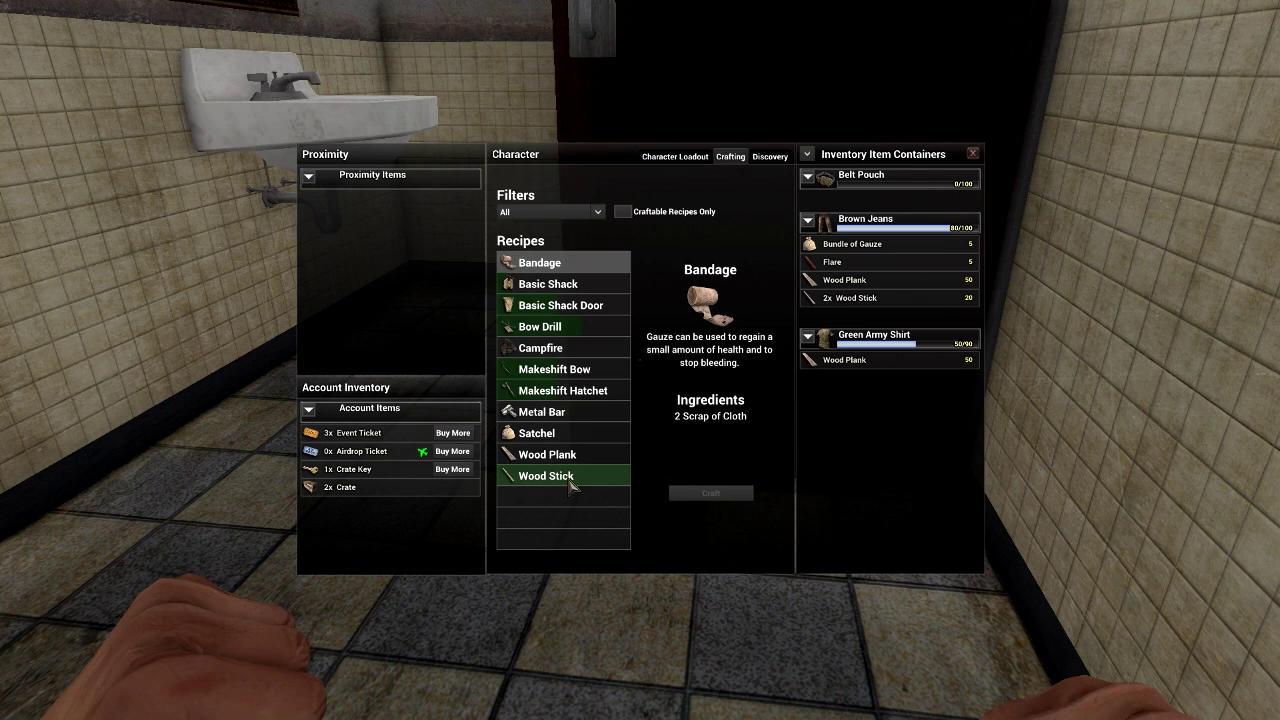
{"action": "left_click", "coordinate": [575, 390]}
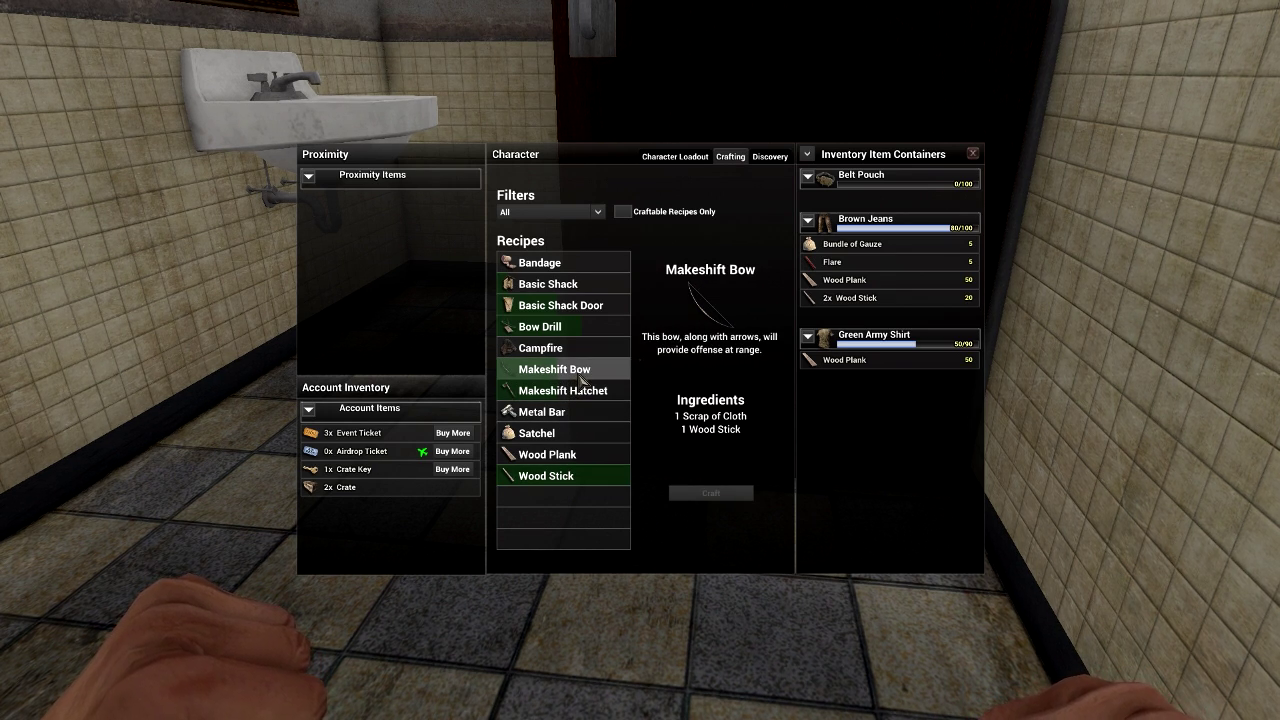
{"action": "left_click", "coordinate": [590, 350]}
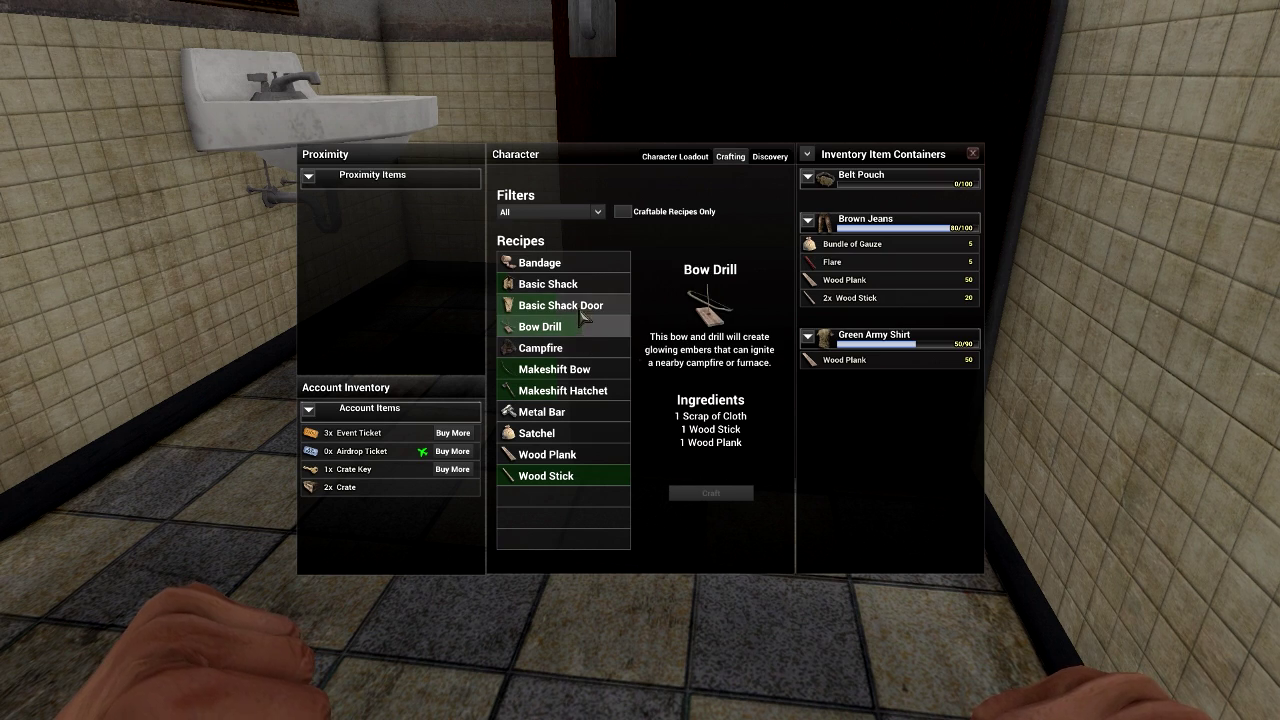
{"action": "left_click", "coordinate": [586, 285]}
{"action": "left_click", "coordinate": [590, 264]}
- Filter recipes by Cooking, Furnace, Housing, Subcomponent, Weapons and Survival, then show all
{"action": "left_click", "coordinate": [598, 212]}
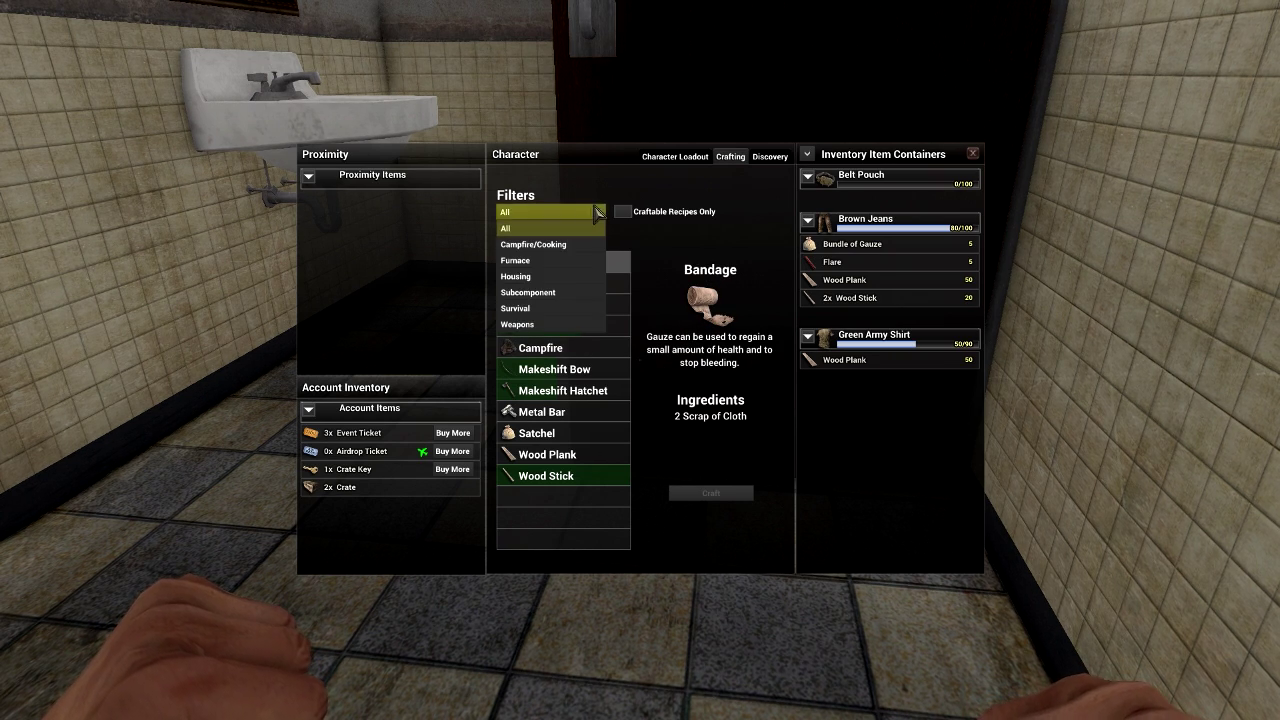
{"action": "left_click", "coordinate": [600, 212]}
{"action": "left_click", "coordinate": [583, 248]}
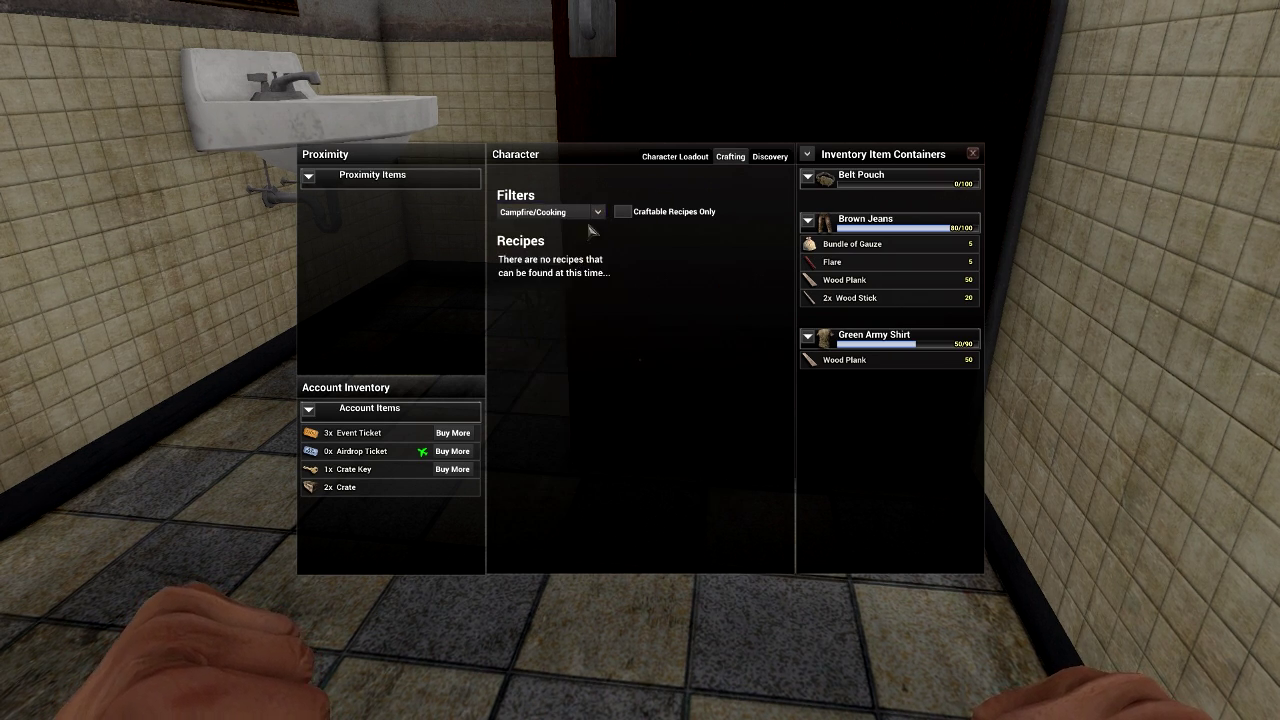
{"action": "left_click", "coordinate": [565, 212]}
{"action": "left_click", "coordinate": [560, 260]}
{"action": "left_click", "coordinate": [565, 212]}
{"action": "left_click", "coordinate": [555, 276]}
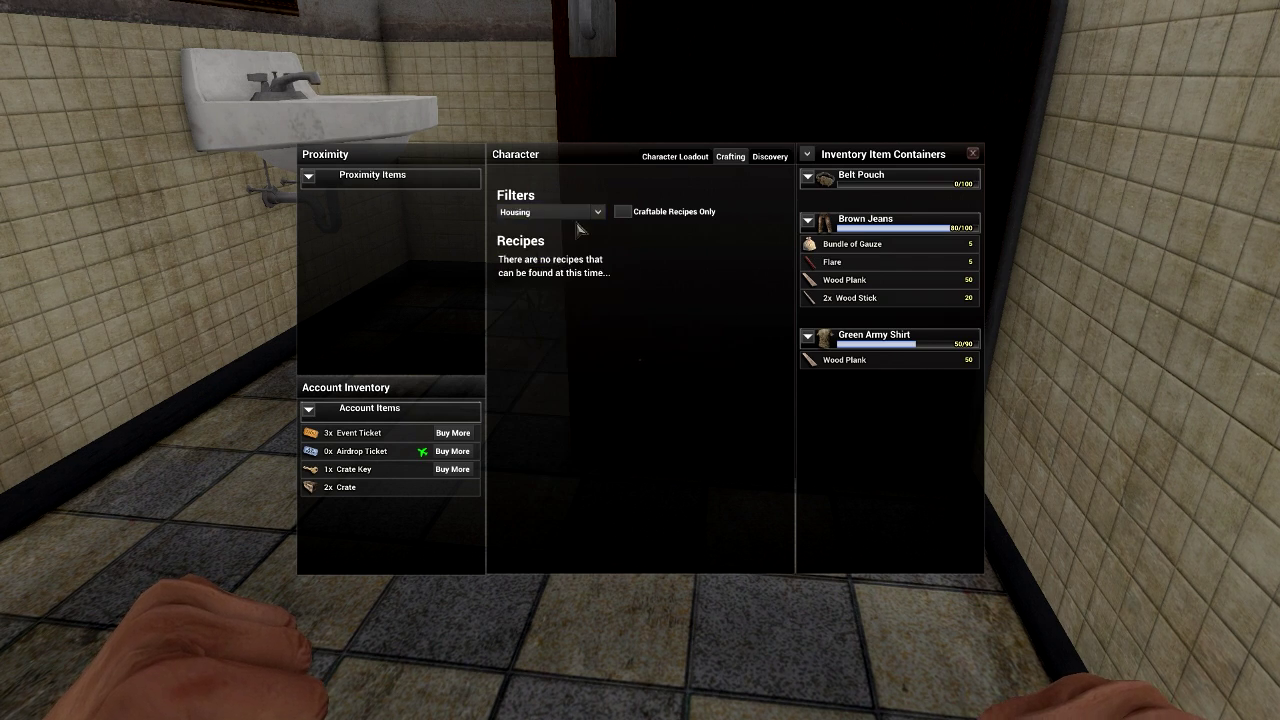
{"action": "left_click", "coordinate": [565, 212]}
{"action": "left_click", "coordinate": [550, 292]}
{"action": "left_click", "coordinate": [565, 212]}
{"action": "left_click", "coordinate": [520, 324]}
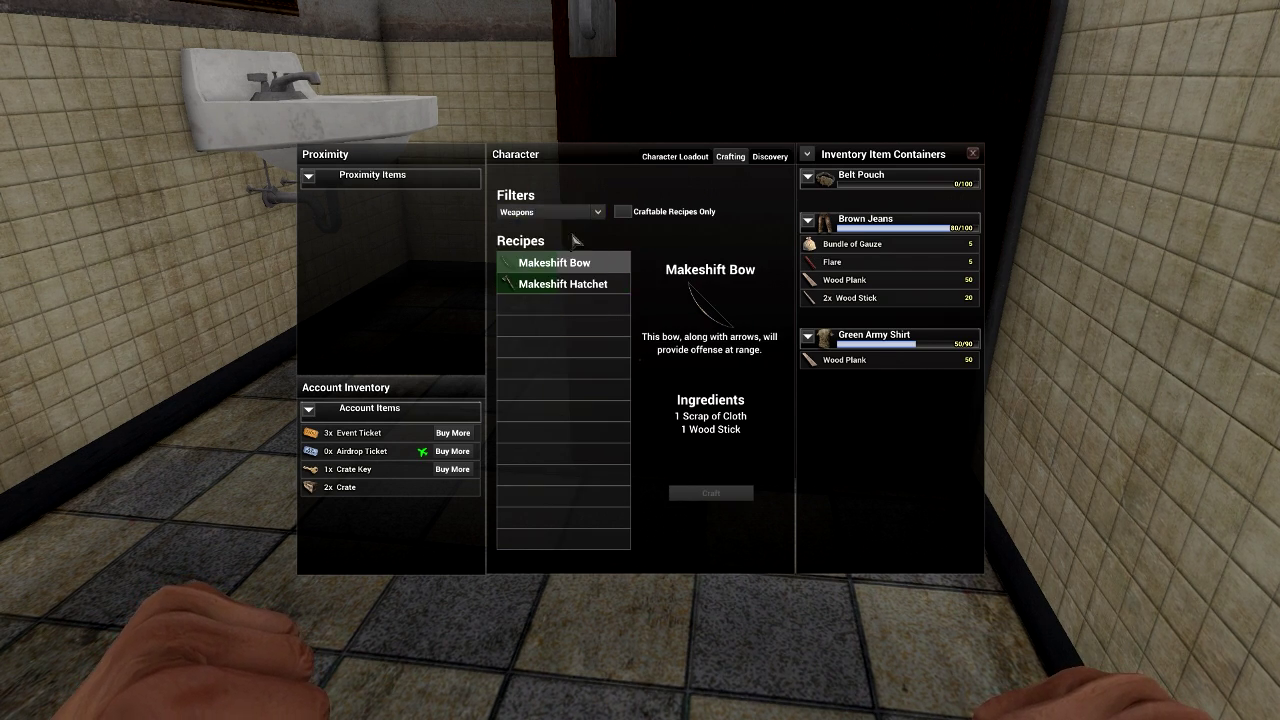
{"action": "left_click", "coordinate": [565, 212]}
{"action": "left_click", "coordinate": [516, 308]}
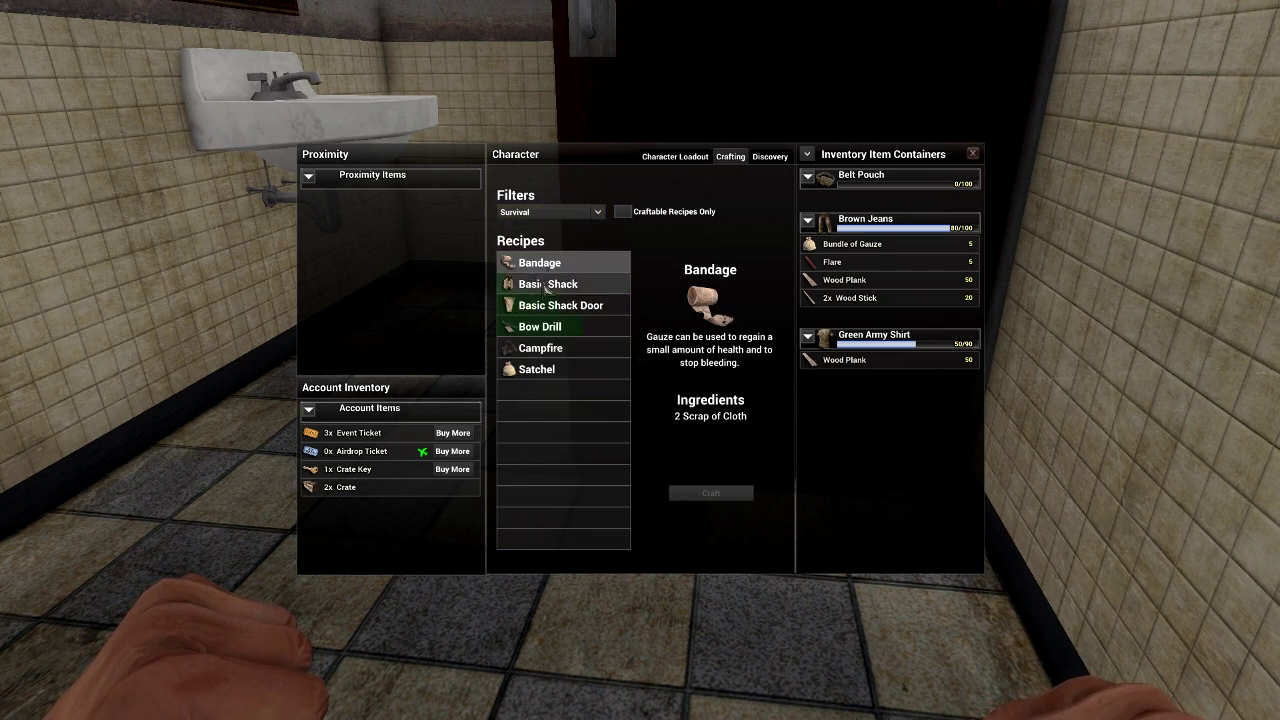
{"action": "left_click", "coordinate": [580, 212]}
{"action": "left_click", "coordinate": [567, 230]}
- Try a Wood Plank and Wood Stick in Discovery, then close the inventory
{"action": "left_click", "coordinate": [768, 157]}
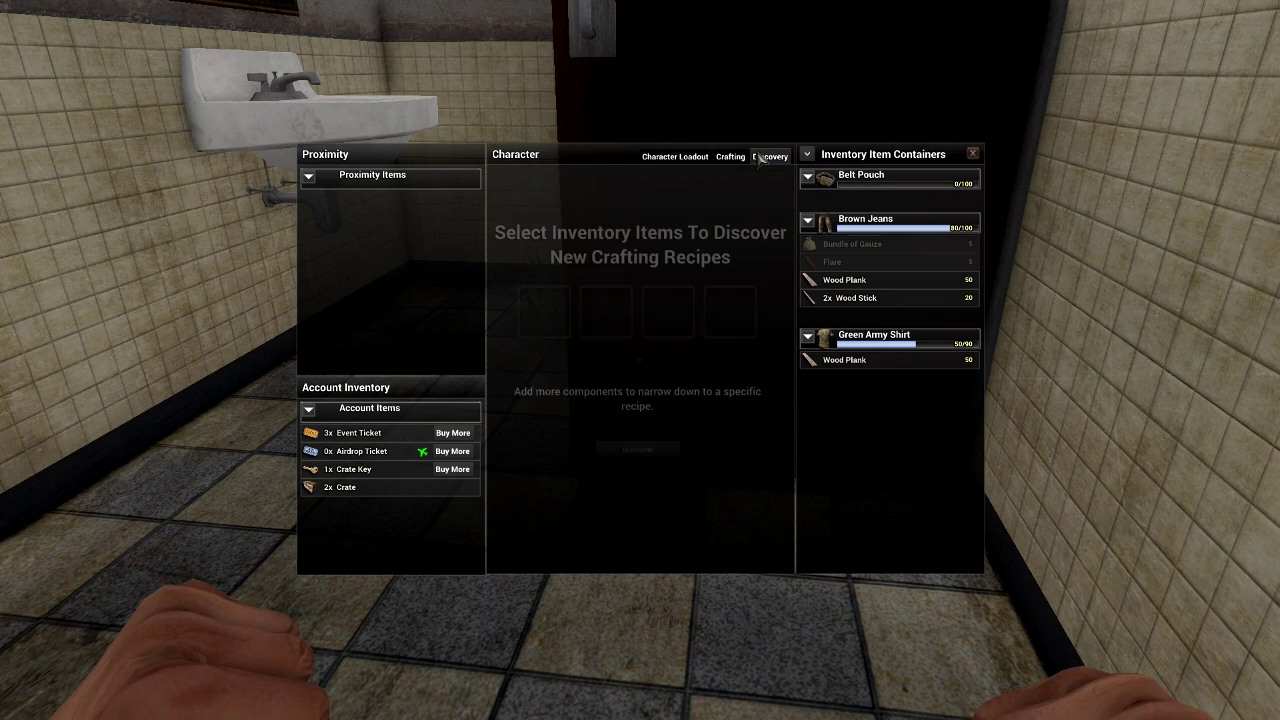
{"action": "left_click_drag", "start_coordinate": [850, 279], "coordinate": [668, 312]}
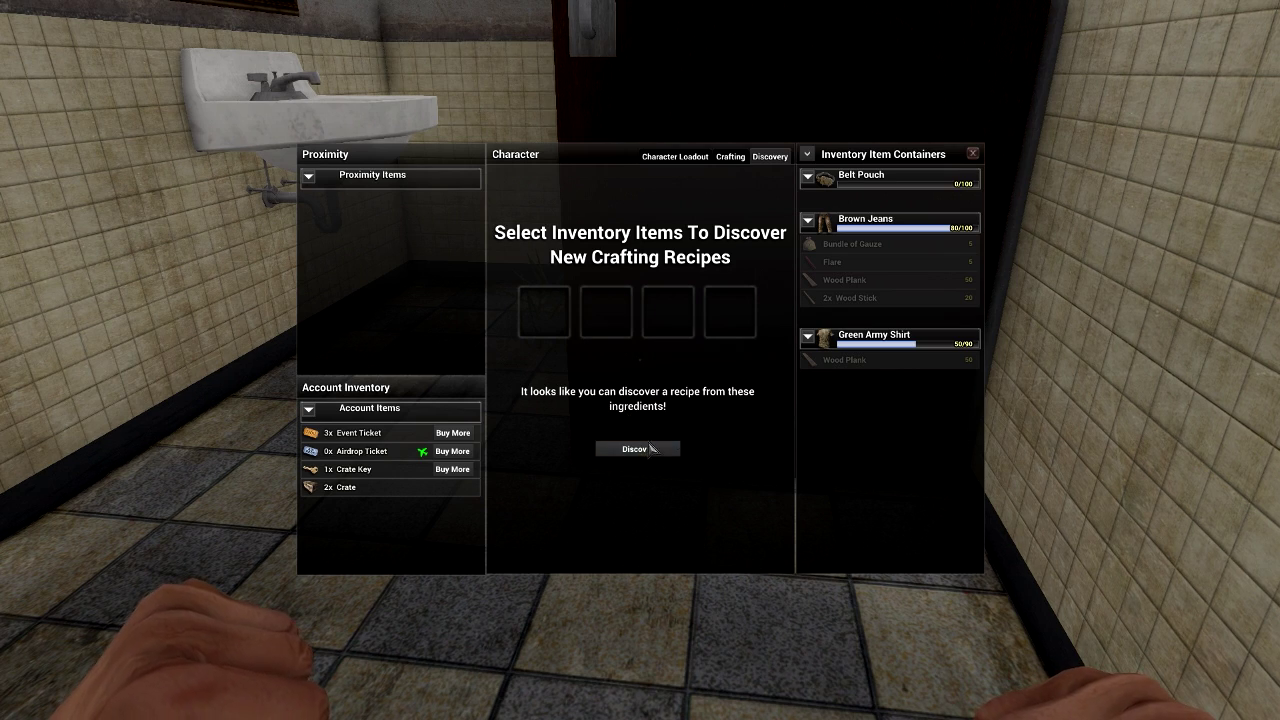
{"action": "left_click_drag", "start_coordinate": [850, 298], "coordinate": [757, 312]}
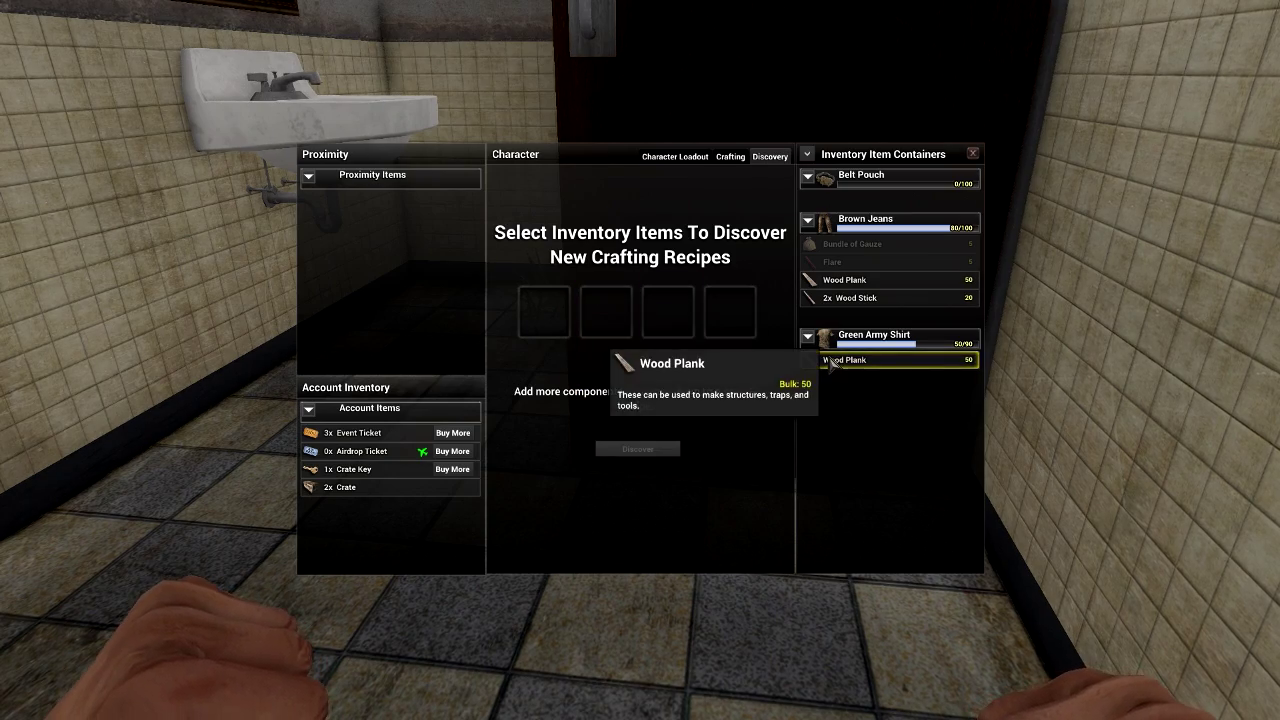
{"action": "left_click", "coordinate": [973, 154]}
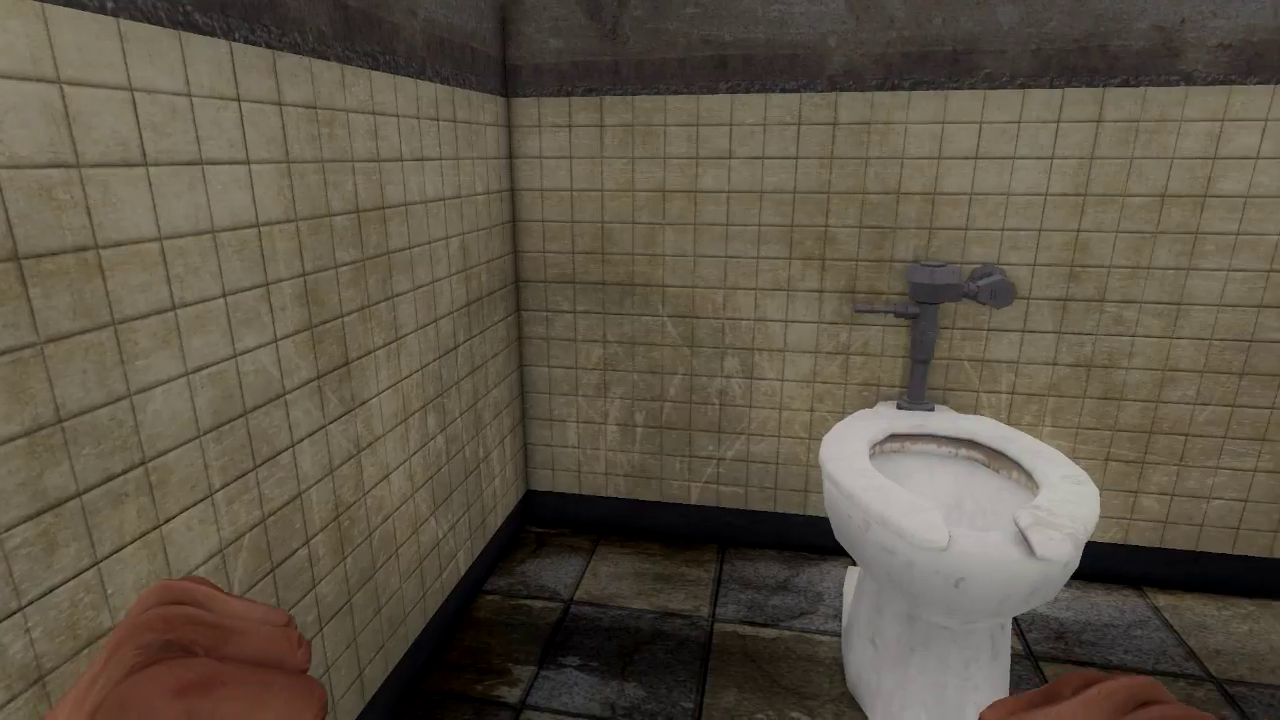
- Go prone beside the toilet, stand back up, and leave the restroom
{"action": "key", "text": "z"}
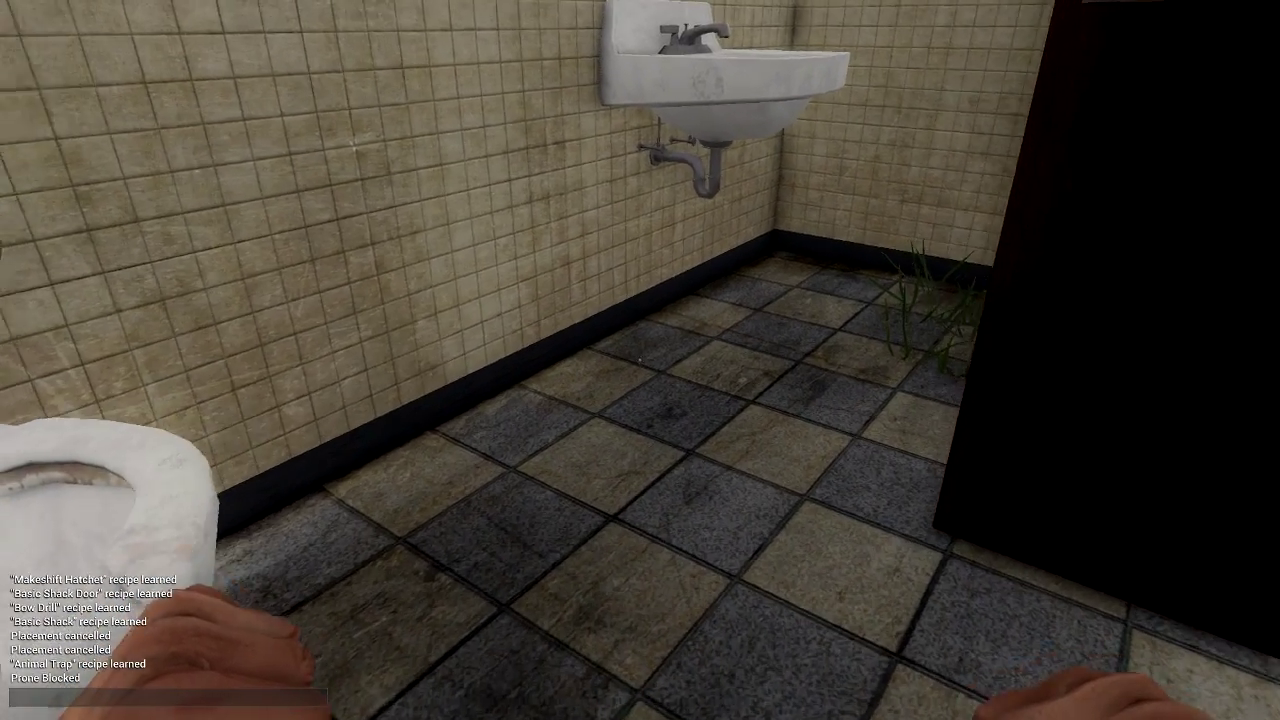
{"action": "key", "text": "z"}
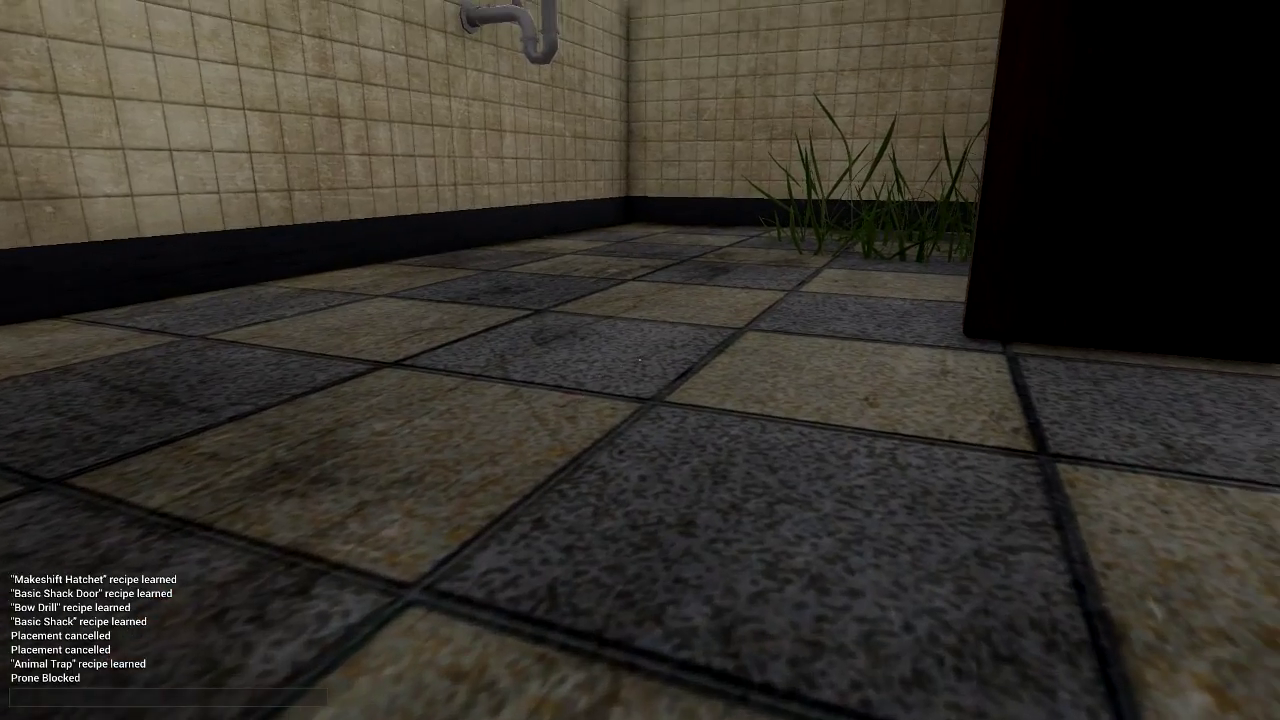
{"action": "key", "text": "z"}
{"action": "key", "text": "w"}
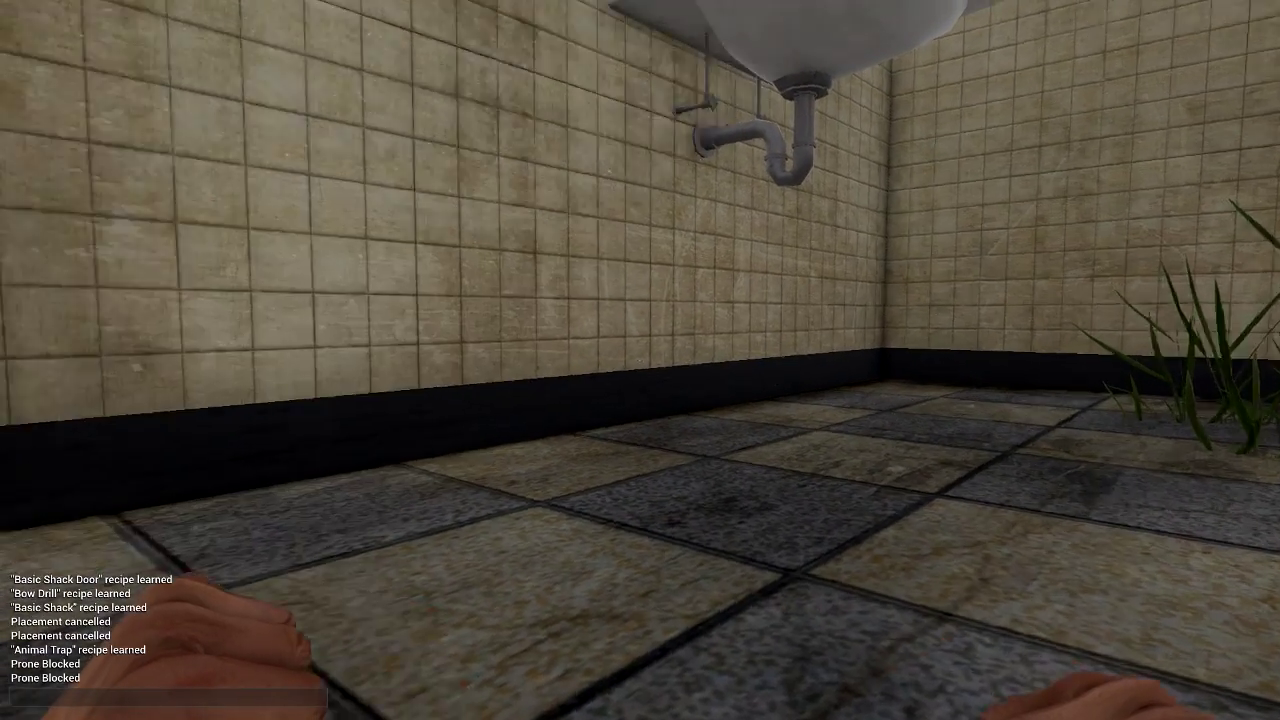
{"action": "key", "text": "w"}
{"action": "key", "text": "w"}
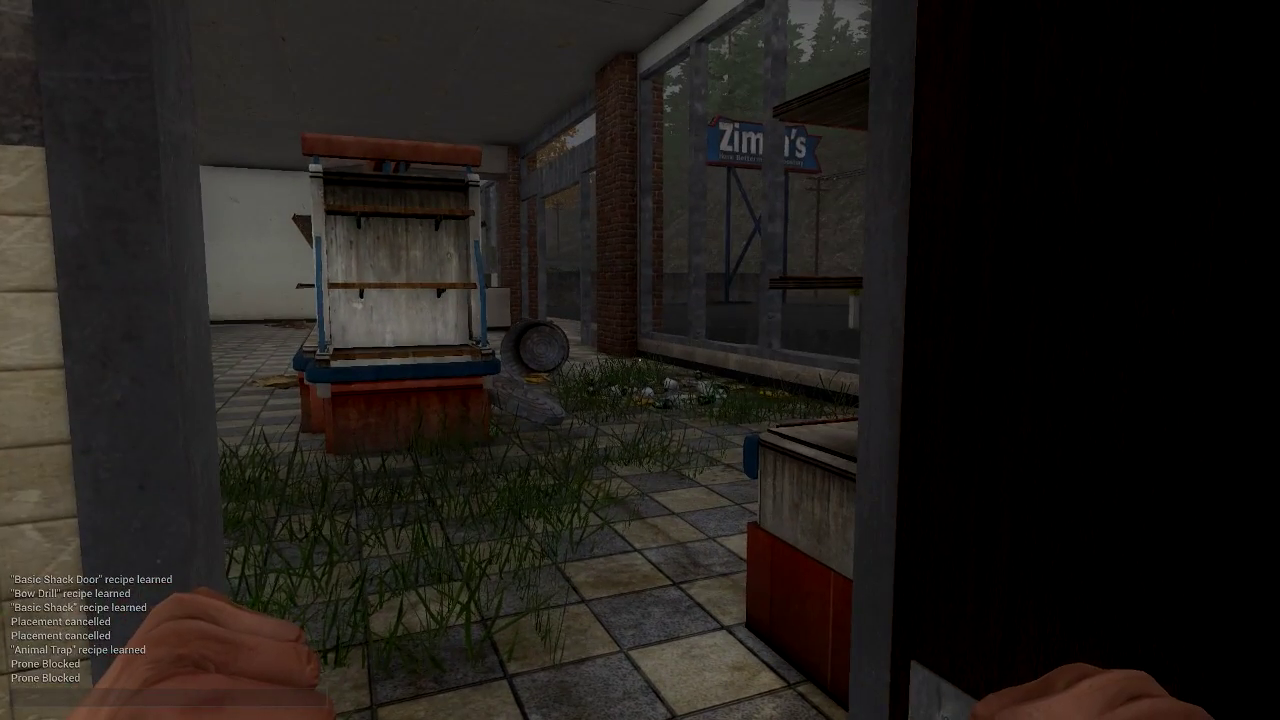
{"action": "key", "text": "a"}
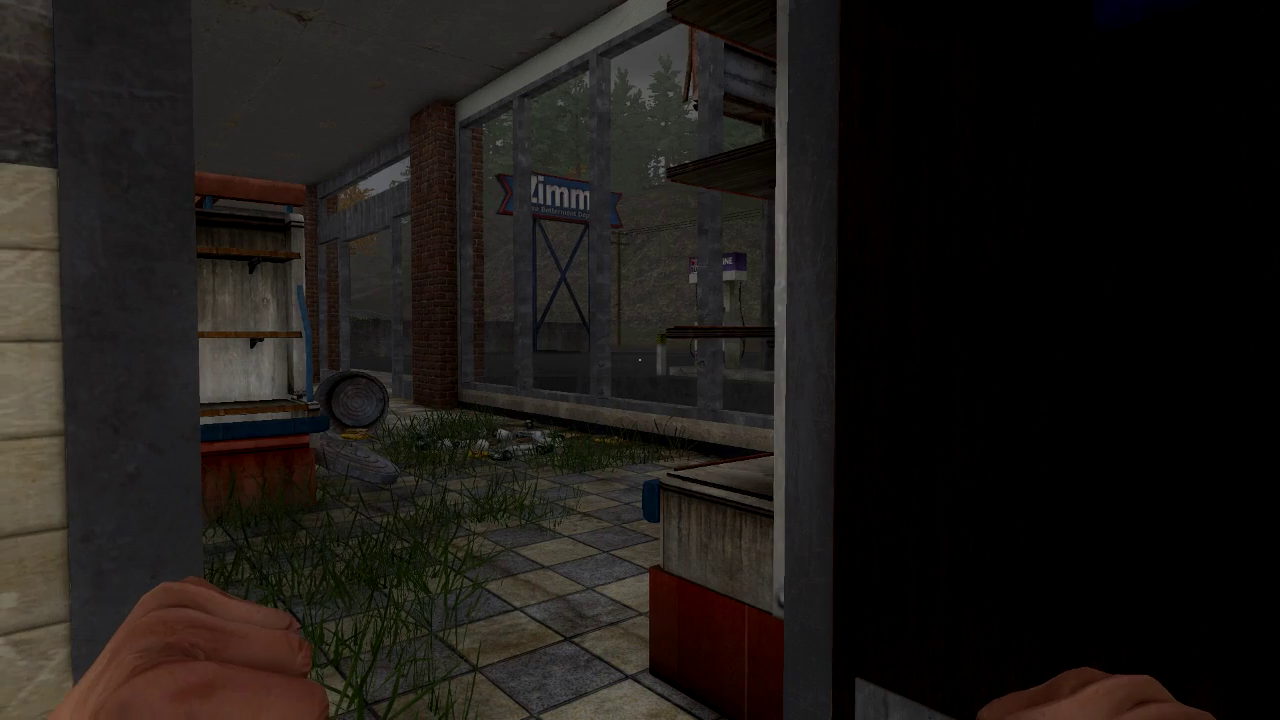
{"action": "key", "text": "w"}
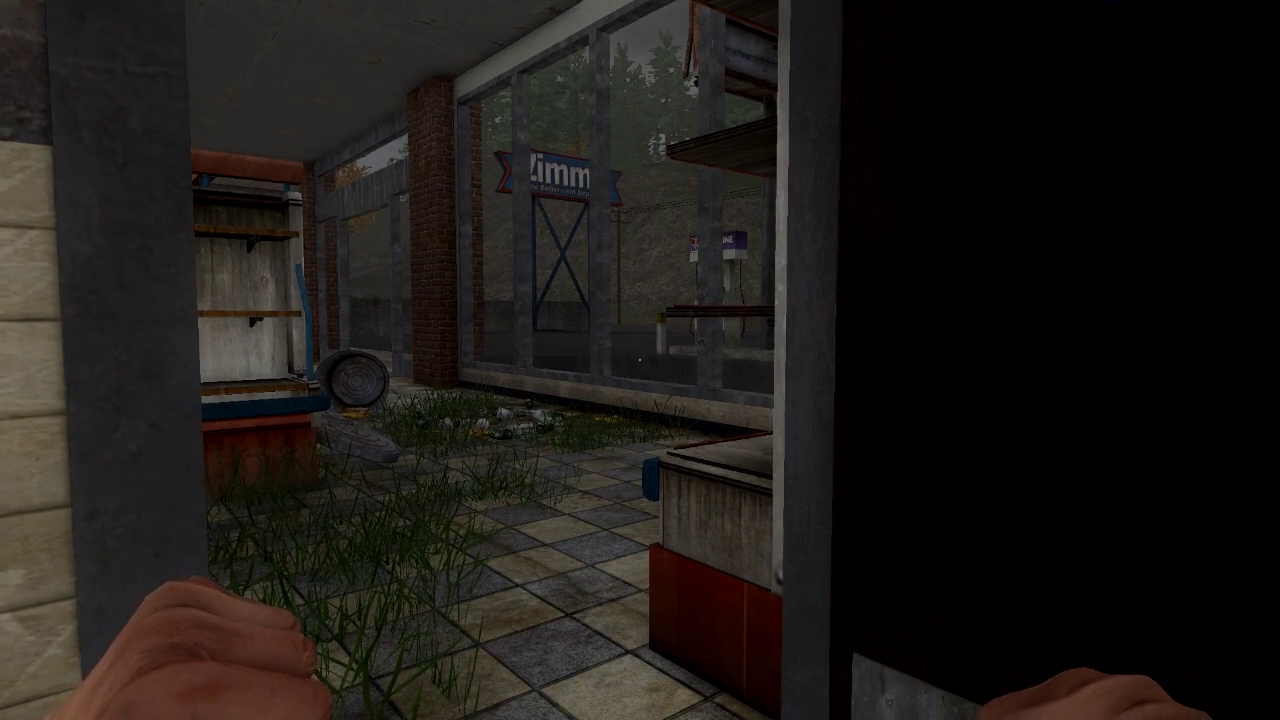
{"action": "key", "text": "d"}
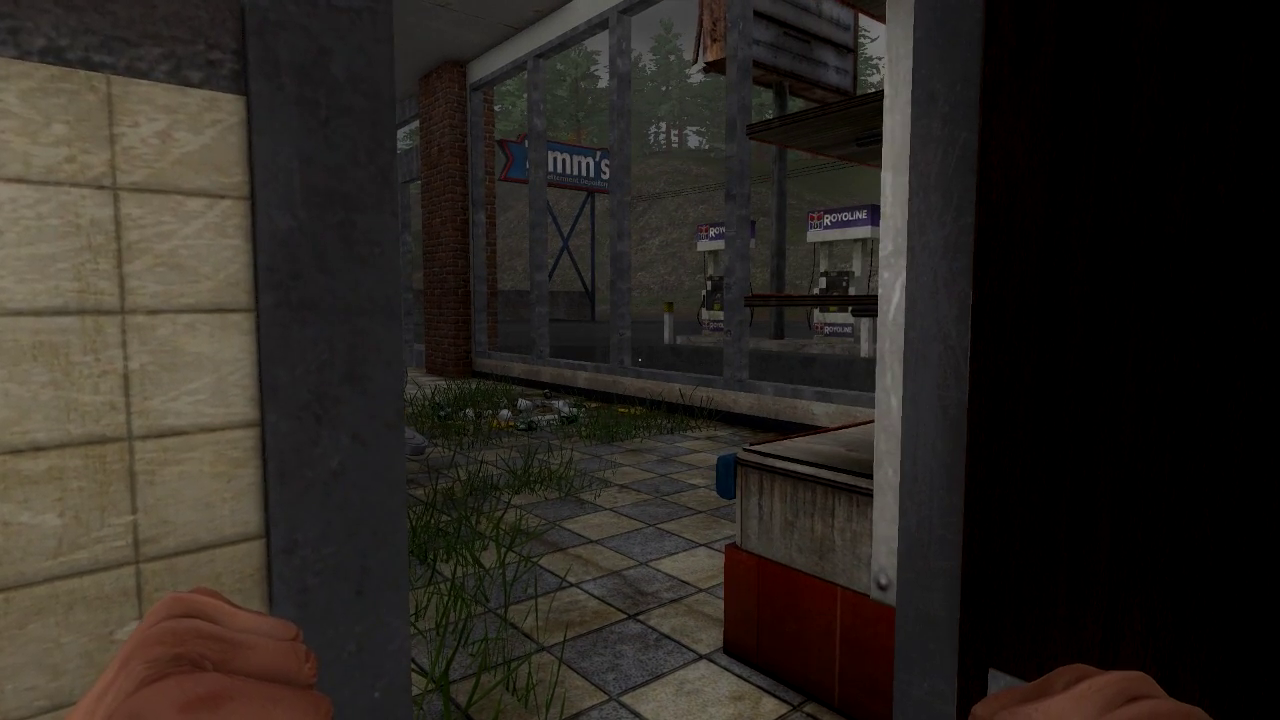
- Walk through the store past the kiosk, windows and empty shelves
{"action": "key", "text": "w"}
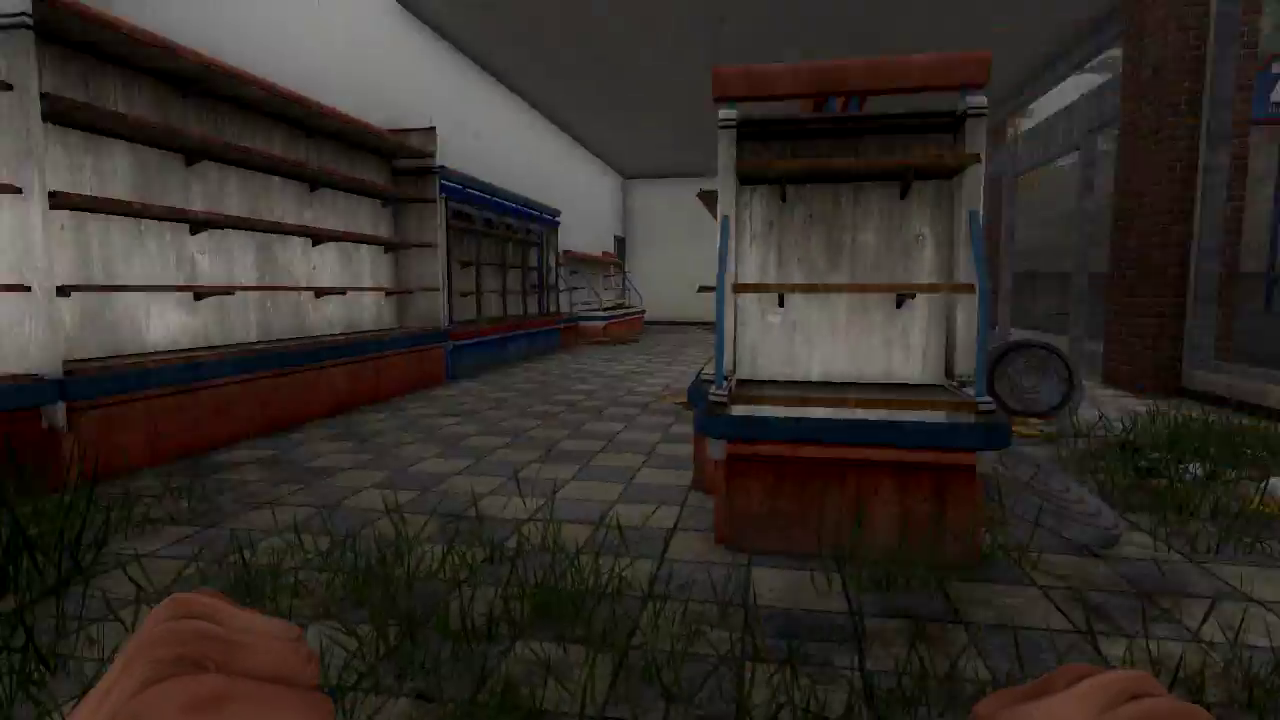
{"action": "key", "text": "w"}
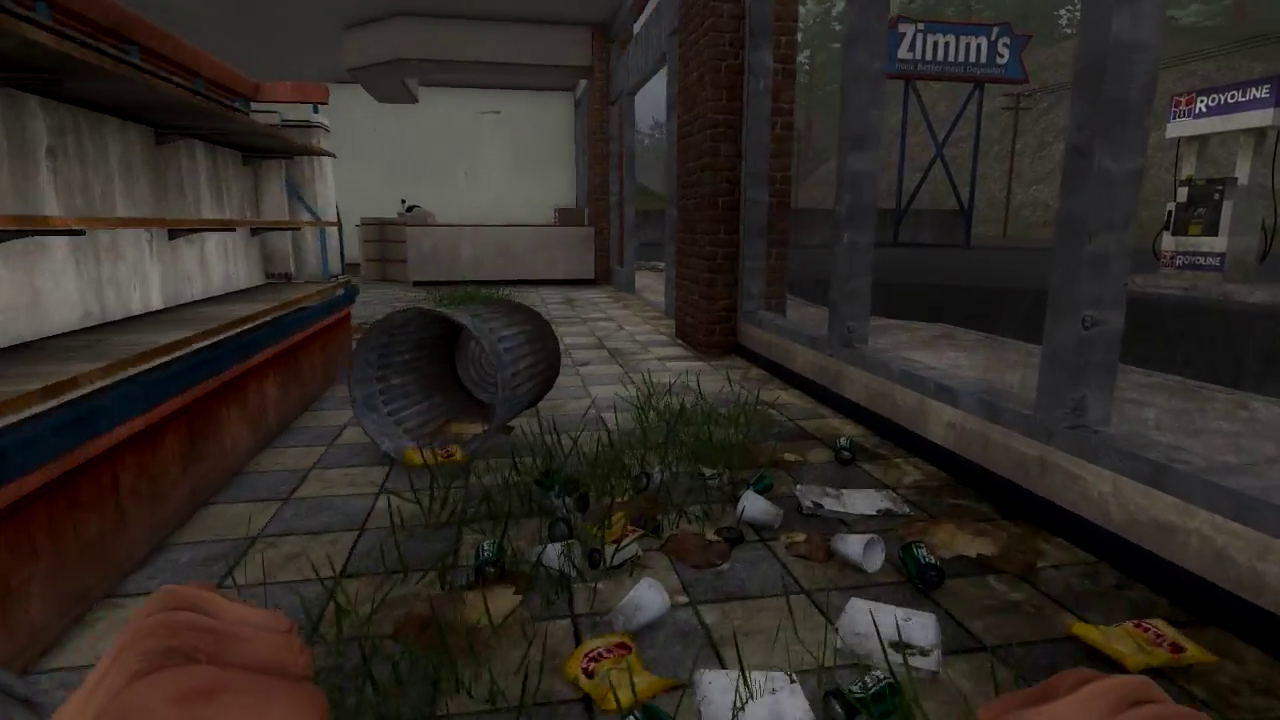
{"action": "key", "text": "w"}
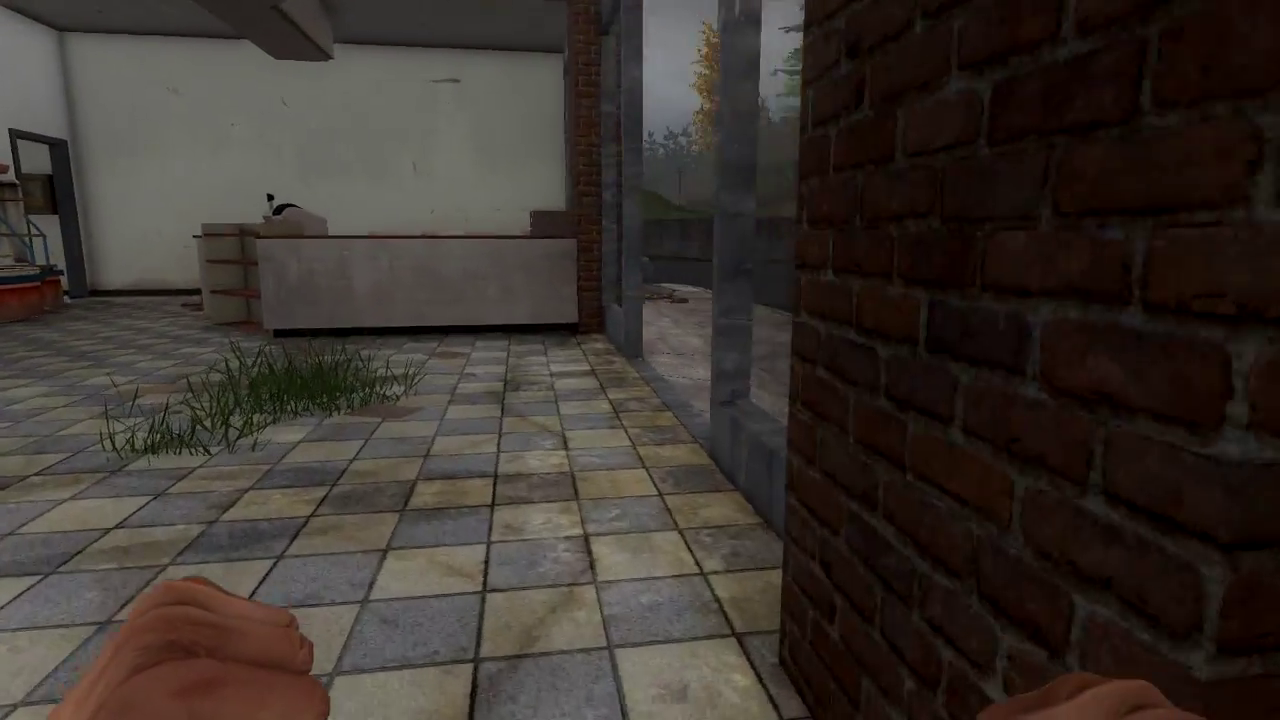
{"action": "key", "text": "w"}
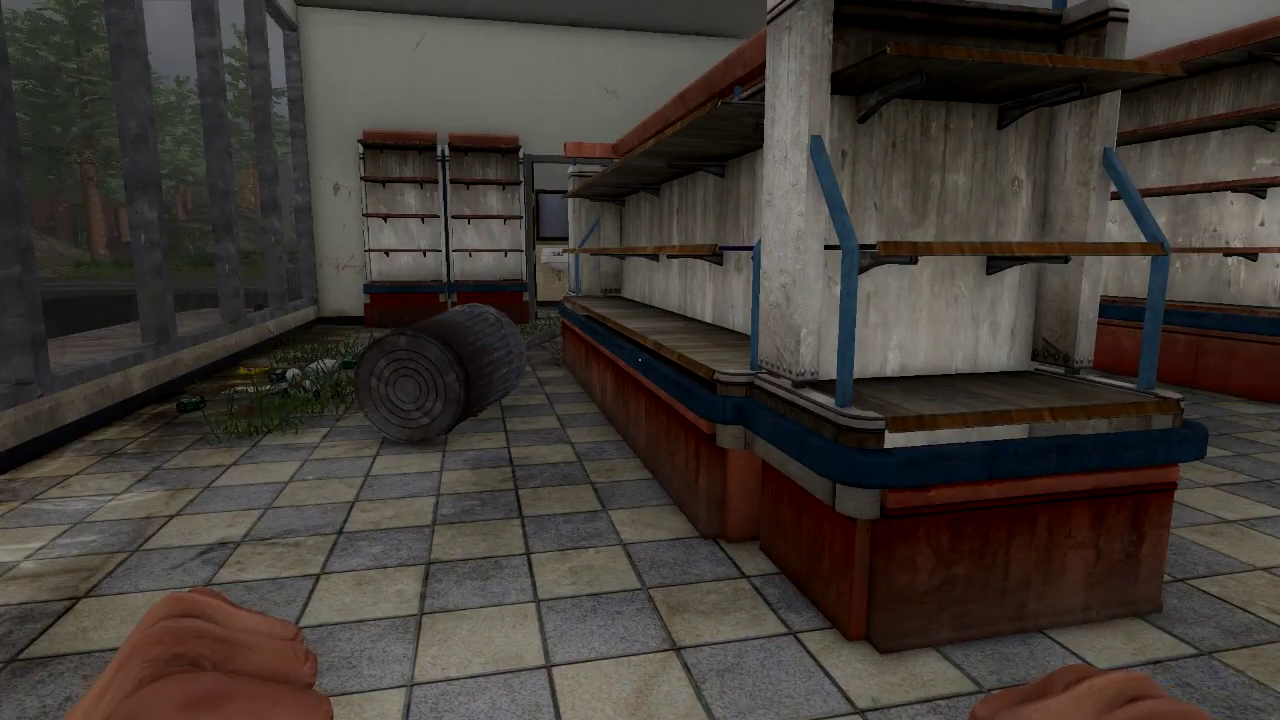
{"action": "key", "text": "w"}
{"action": "key", "text": "w"}
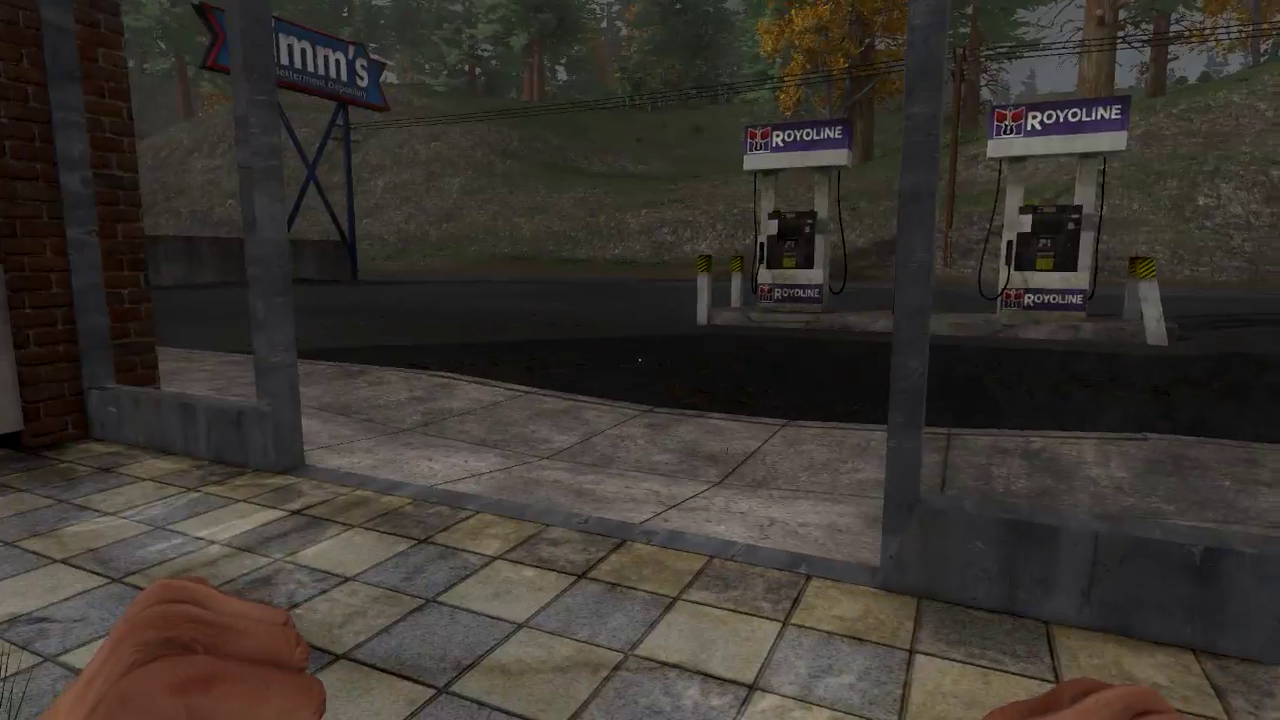
{"action": "key", "text": "w"}
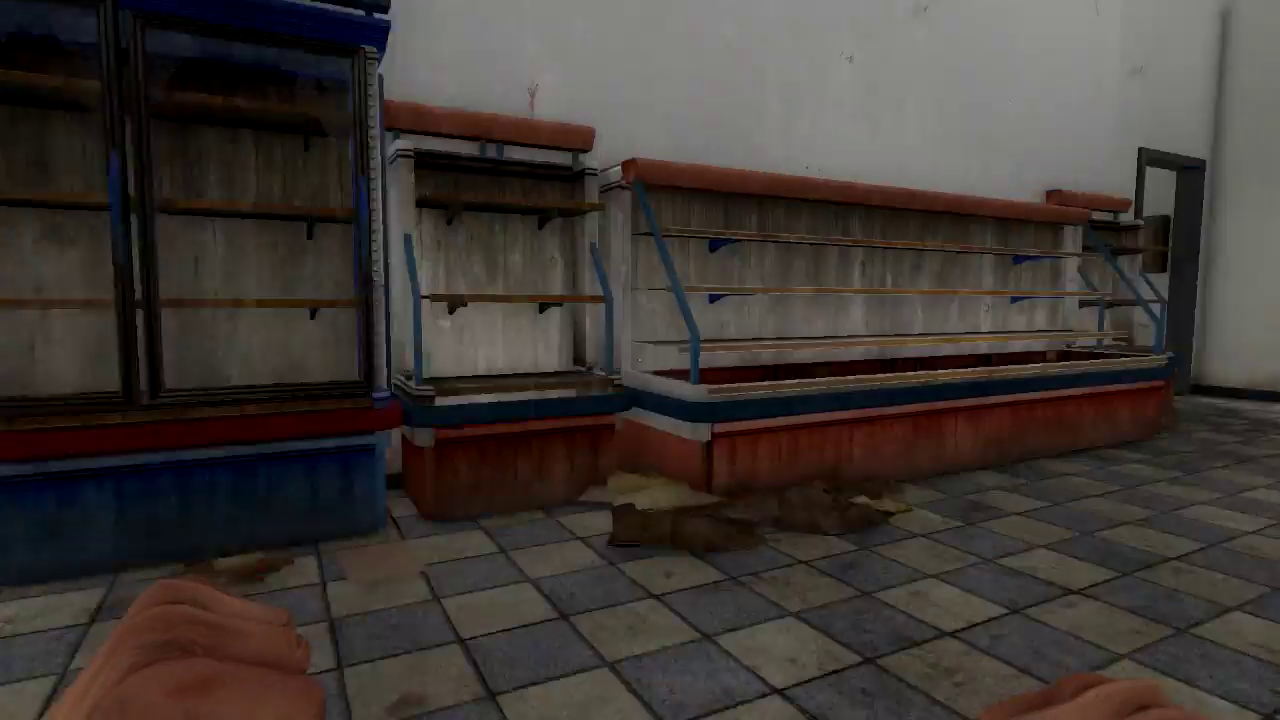
{"action": "key", "text": "w"}
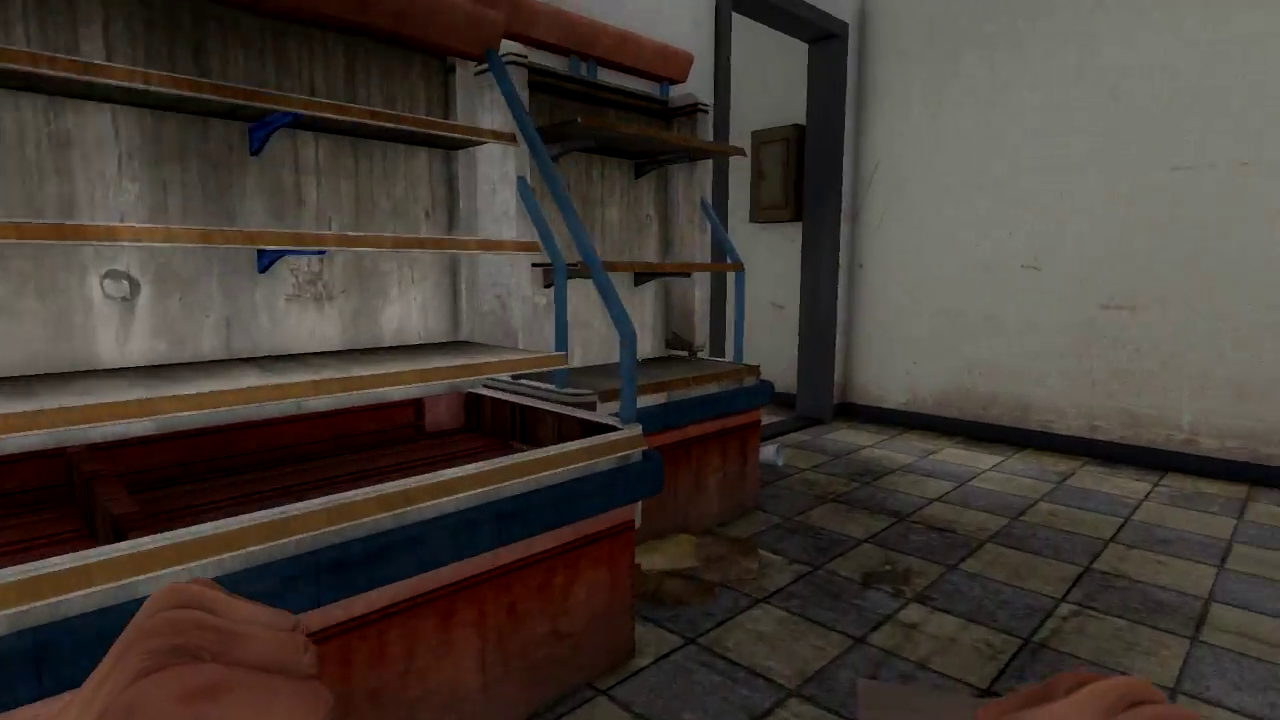
{"action": "key", "text": "w"}
- Search the counter file cabinet and close the empty view
{"action": "key", "text": "w"}
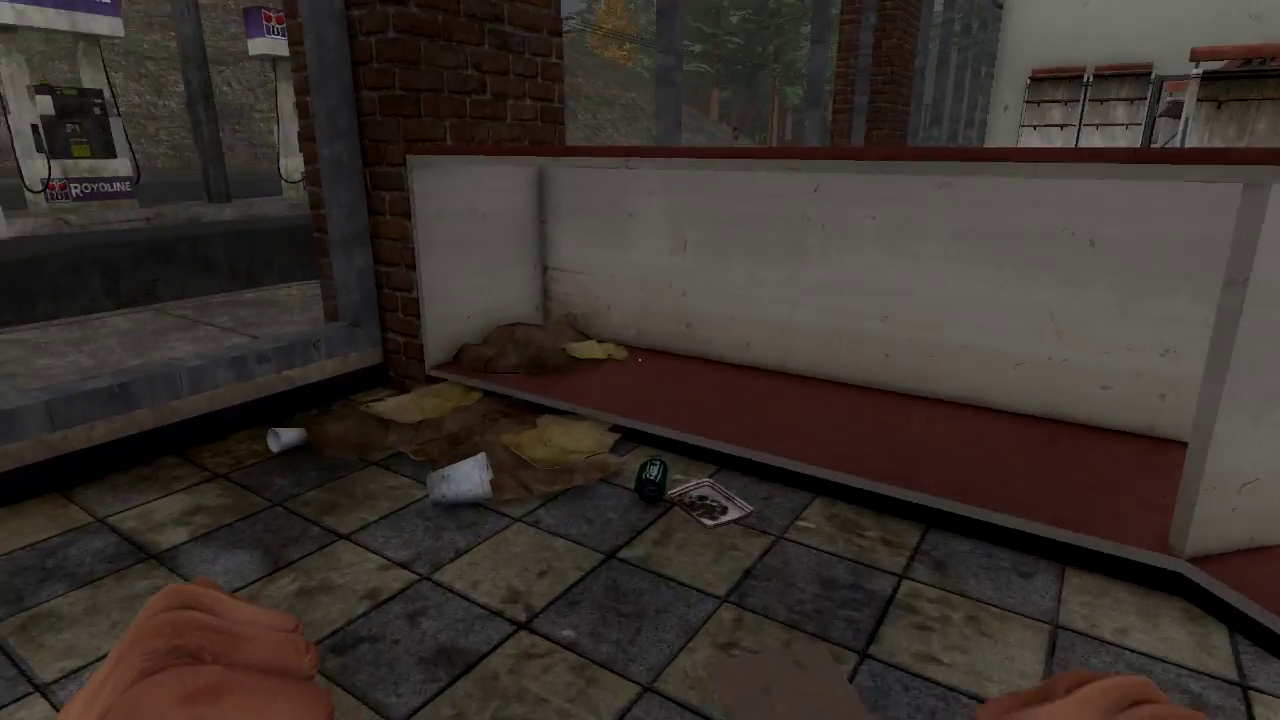
{"action": "key", "text": "w"}
{"action": "key", "text": "e"}
{"action": "key", "text": "Tab"}
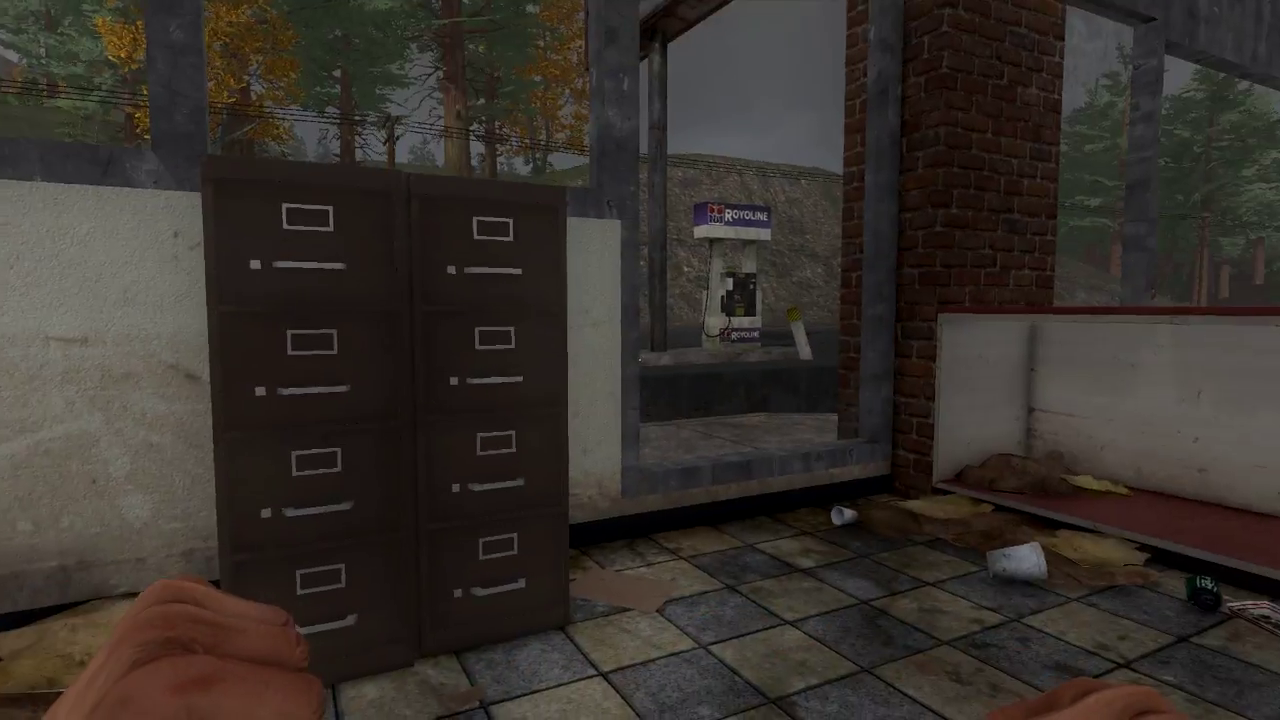
- Look in the file cabinet again and close its empty view
{"action": "key", "text": "e"}
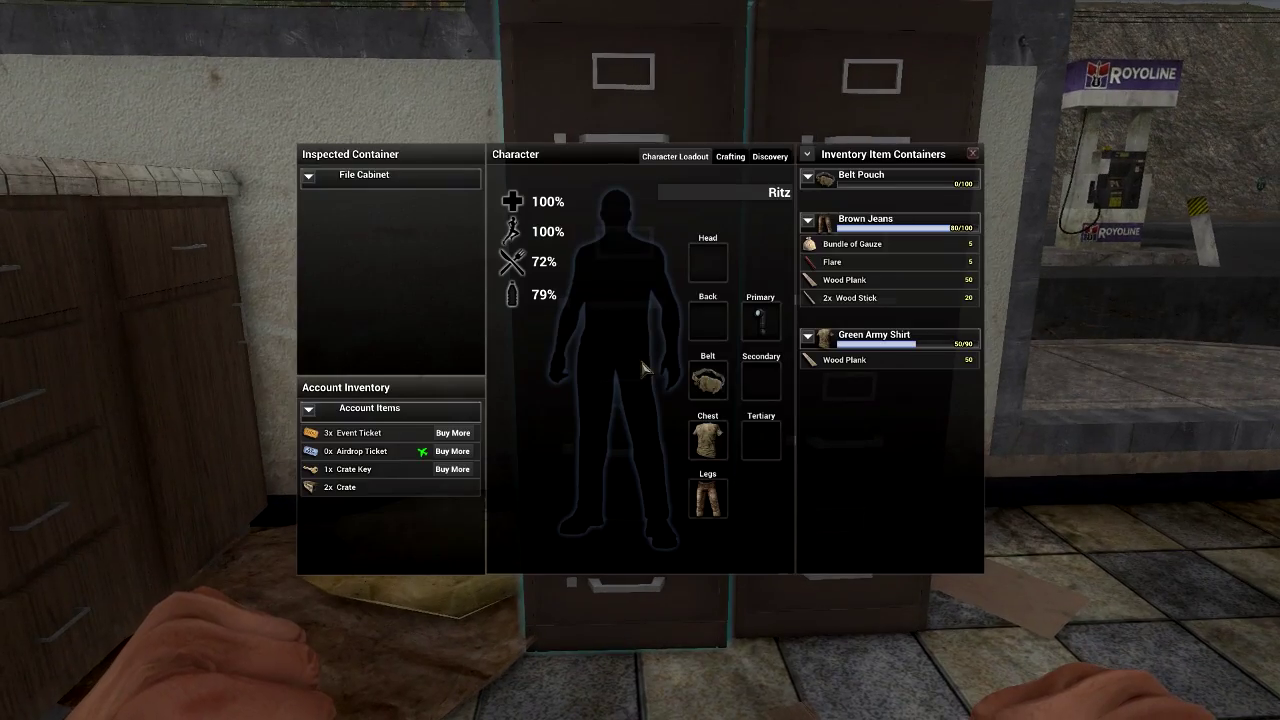
{"action": "key", "text": "Tab"}
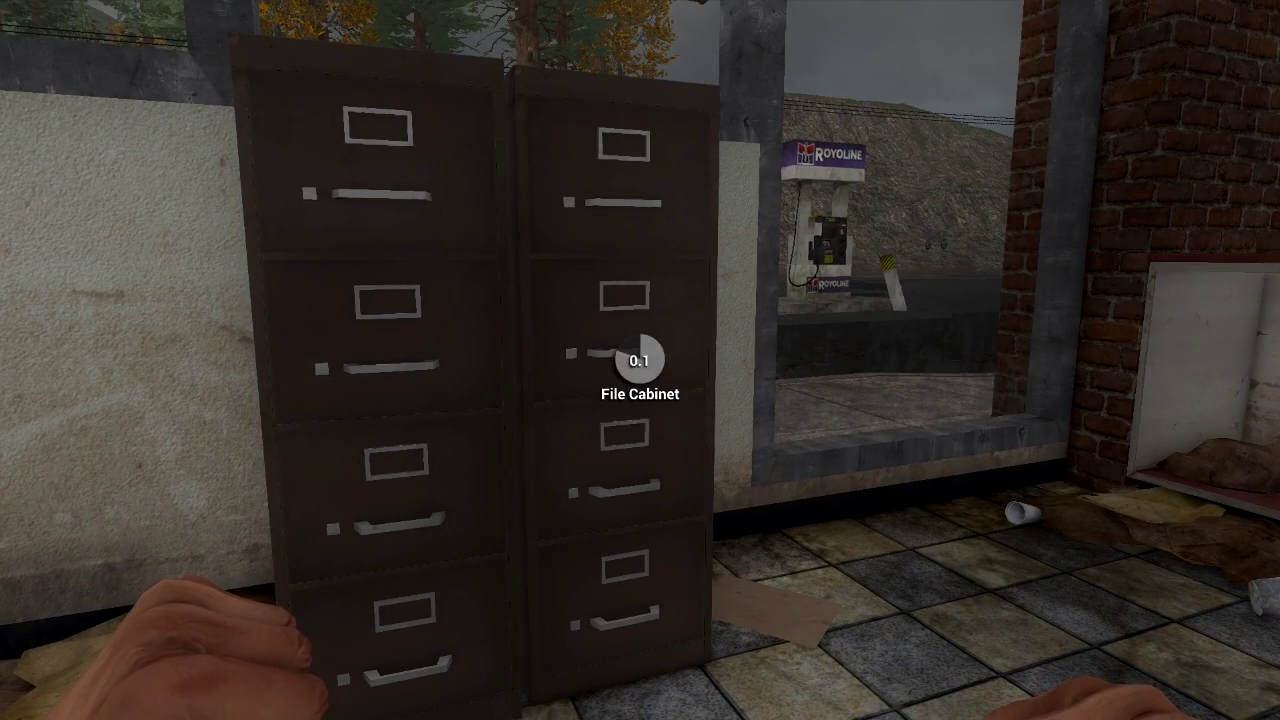
{"action": "key", "text": "Tab"}
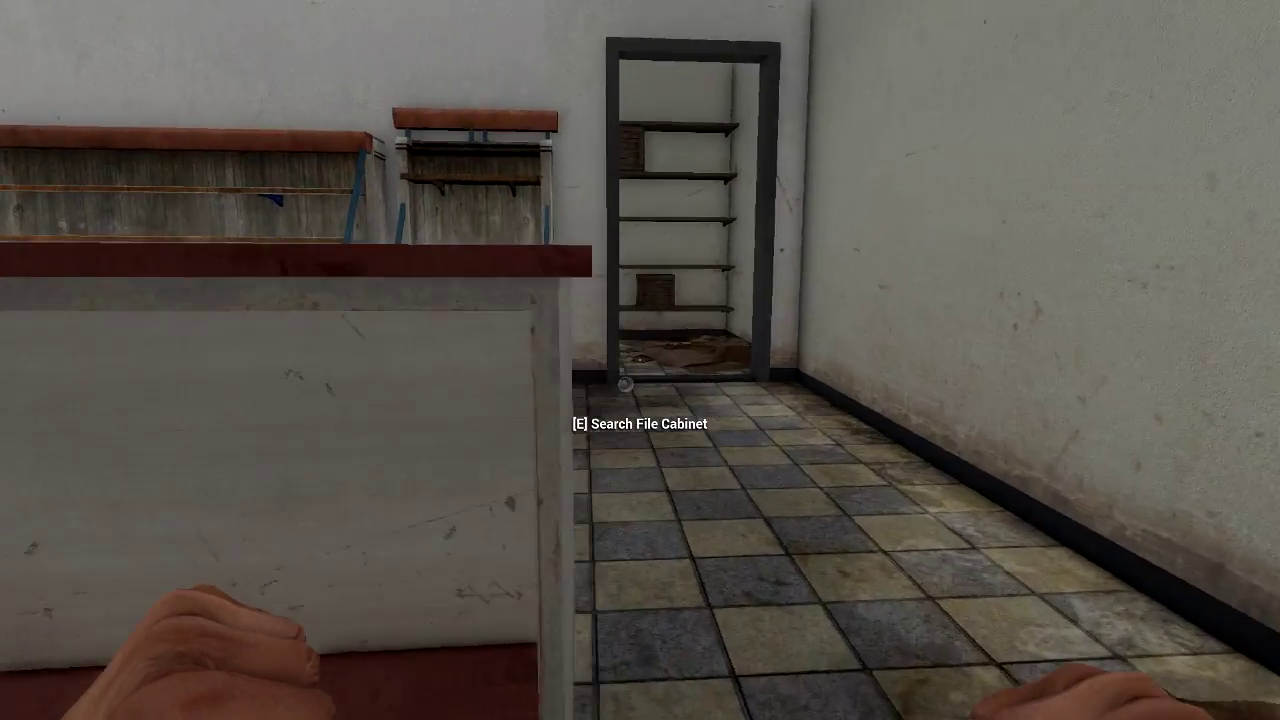
- Walk down the crate-lined storage aisle to the far doorway
{"action": "key", "text": "w"}
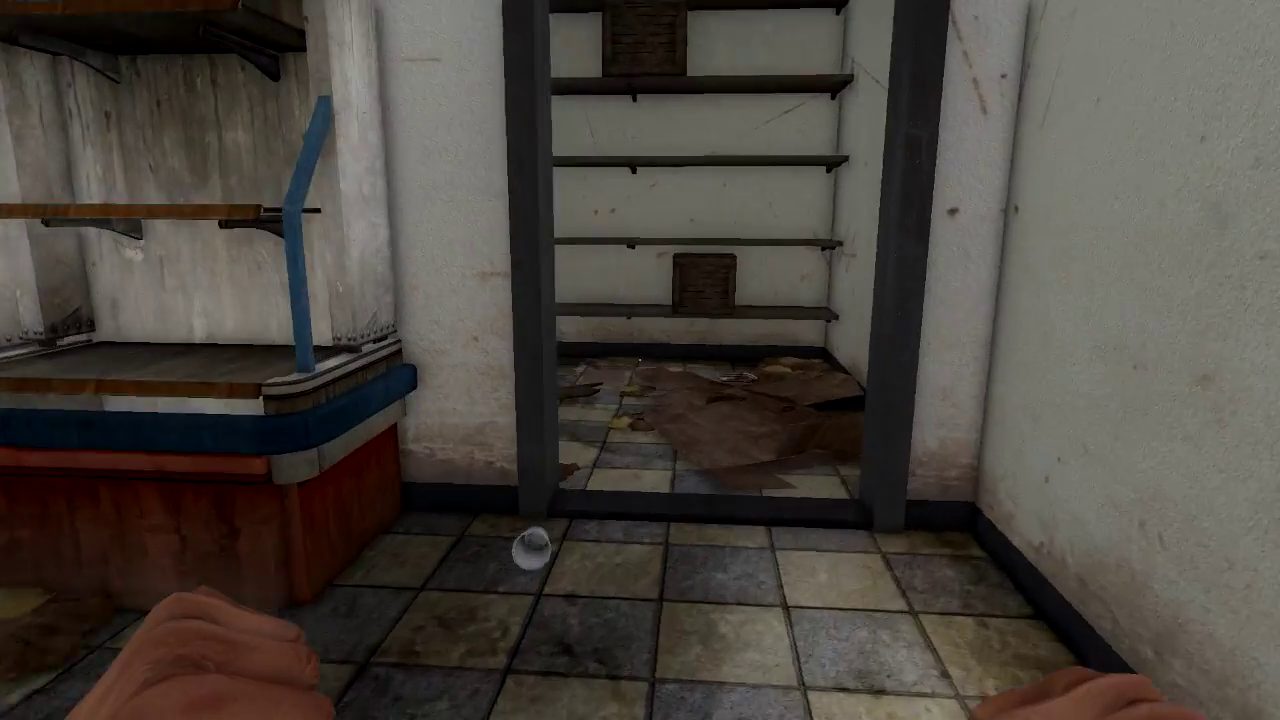
{"action": "key", "text": "w"}
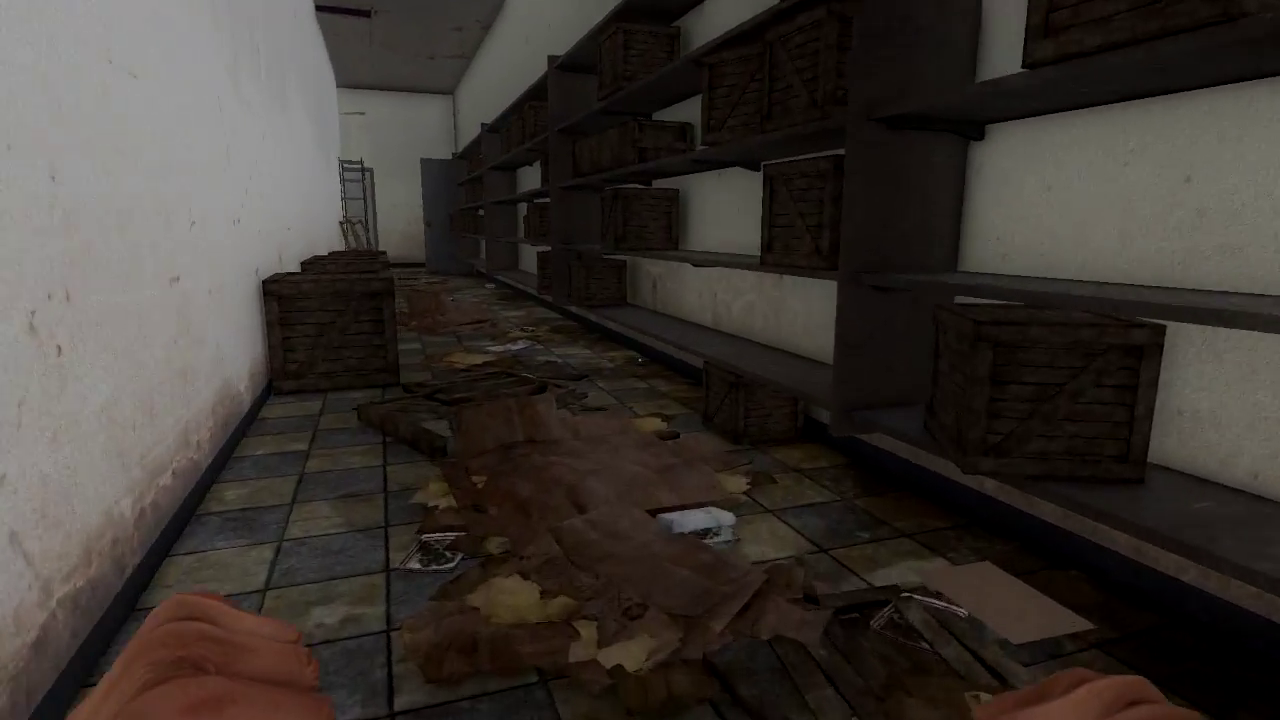
{"action": "key", "text": "w"}
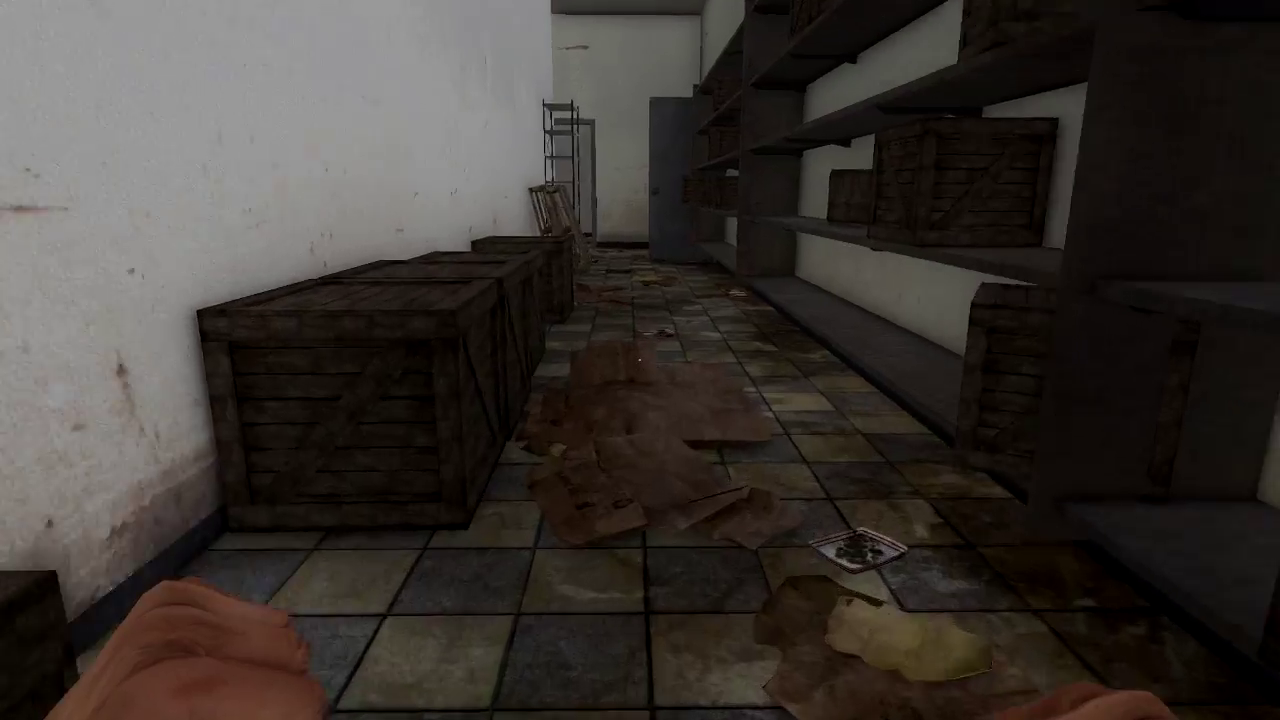
{"action": "key", "text": "w"}
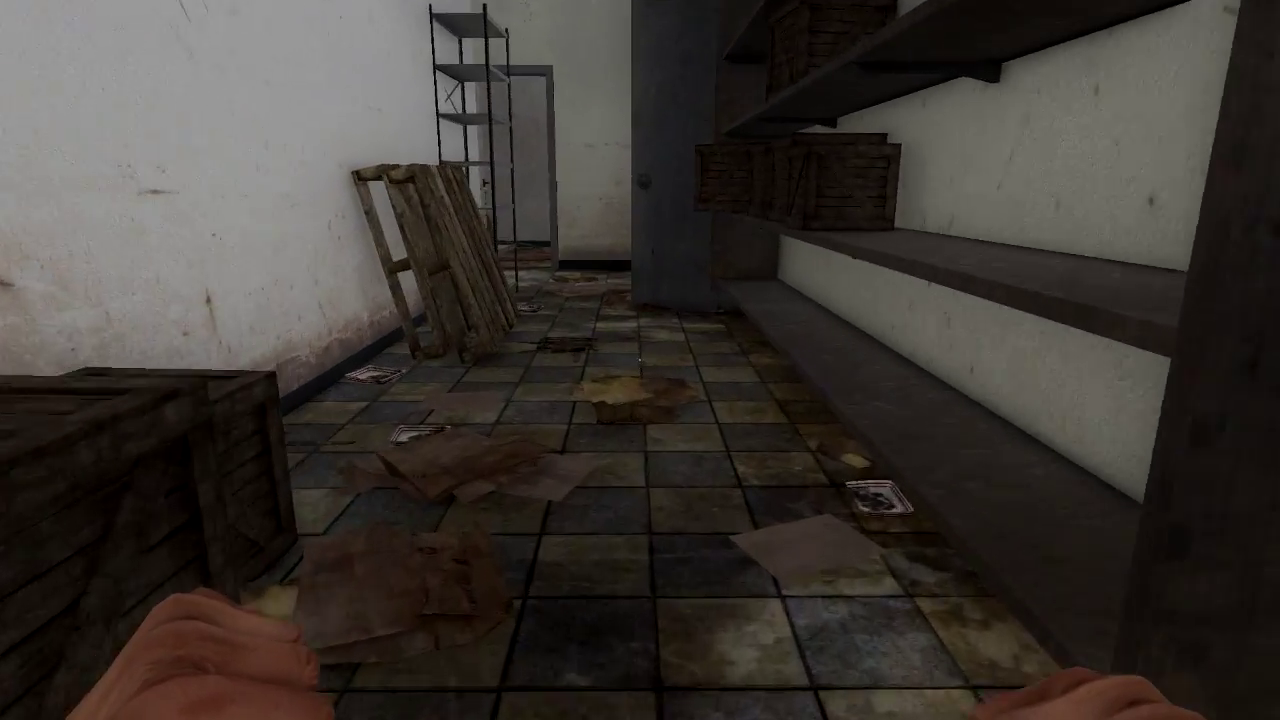
{"action": "key", "text": "w"}
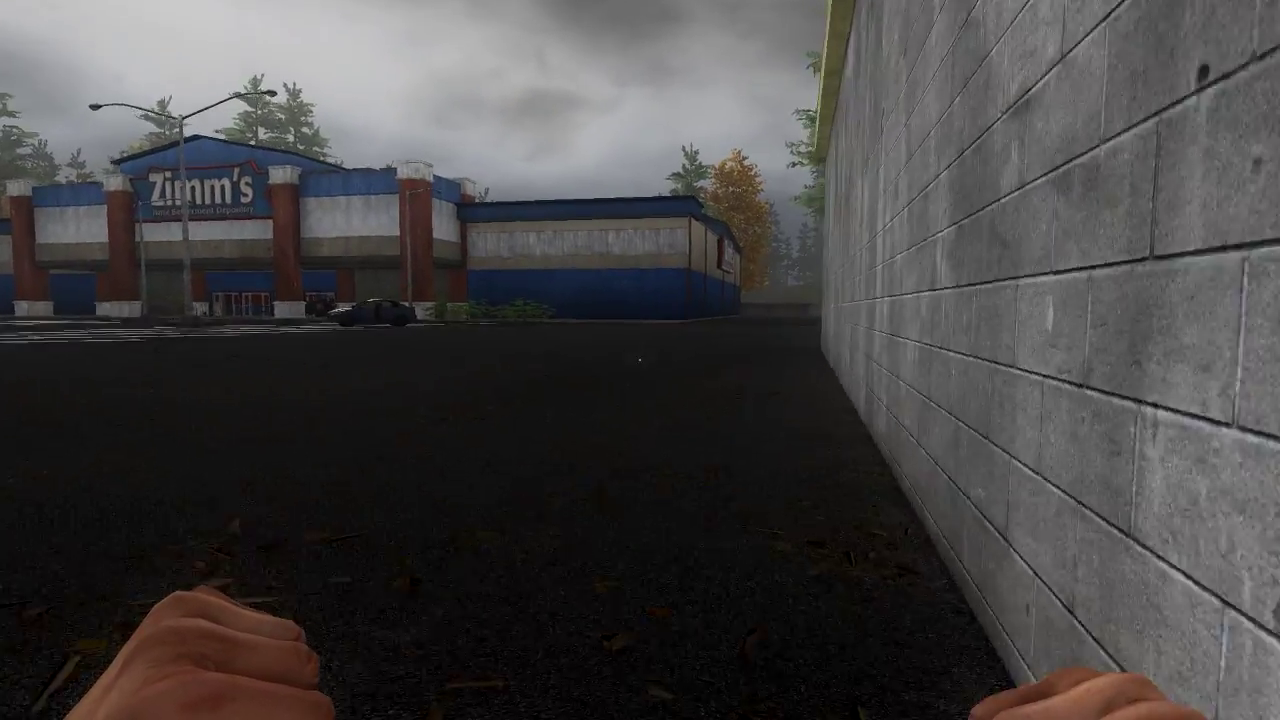
- Walk outside past Zimm's and the wrecked truck into the red-and-blue corridor
{"action": "key", "text": "w"}
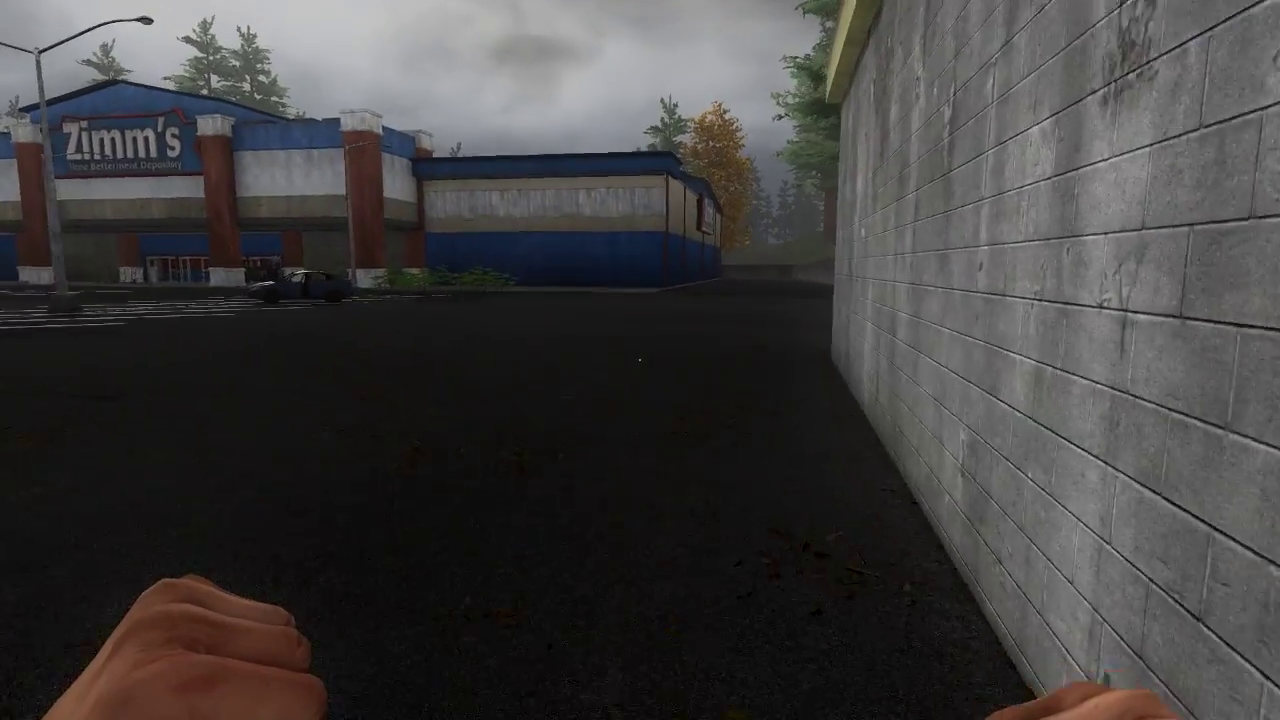
{"action": "key", "text": "w"}
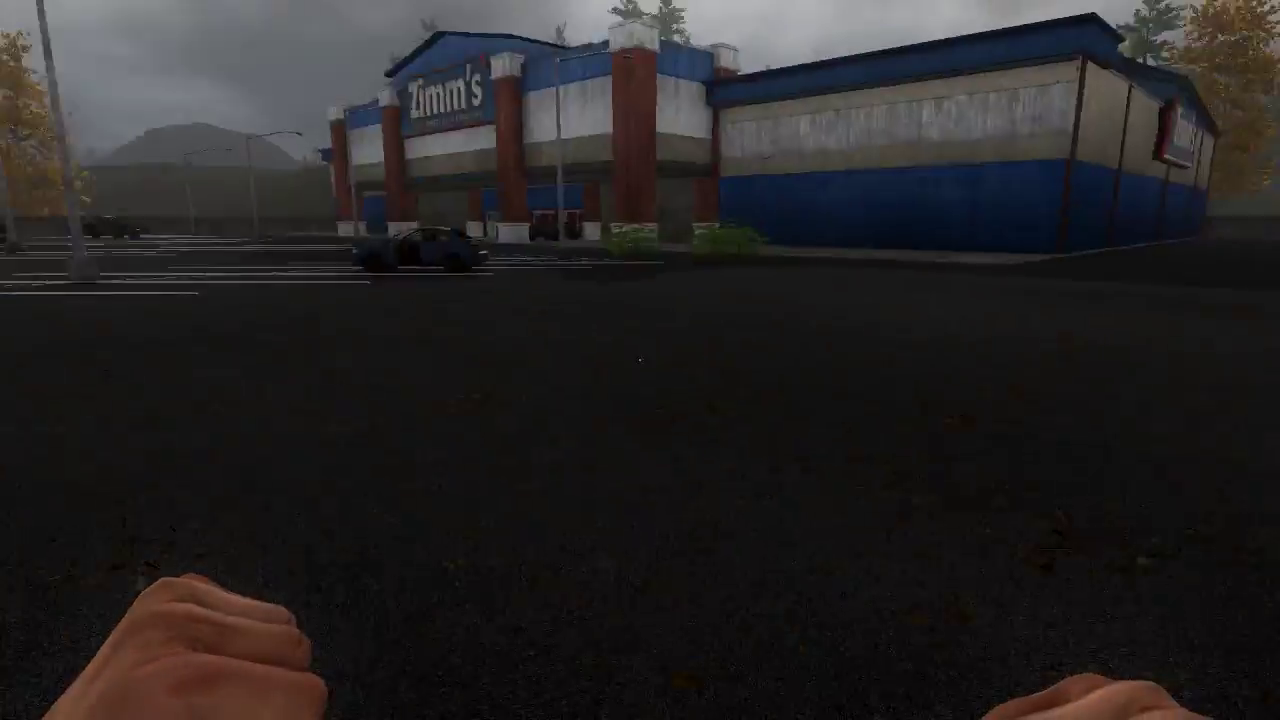
{"action": "key", "text": "w"}
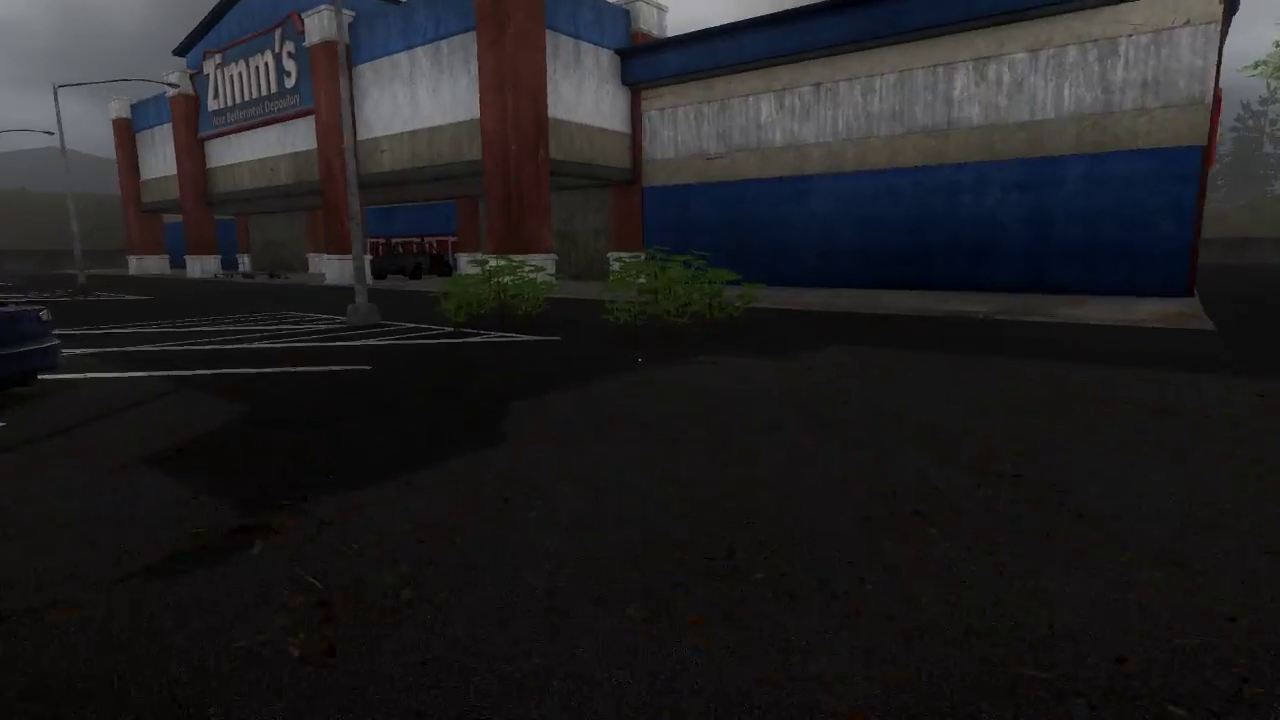
{"action": "key", "text": "w"}
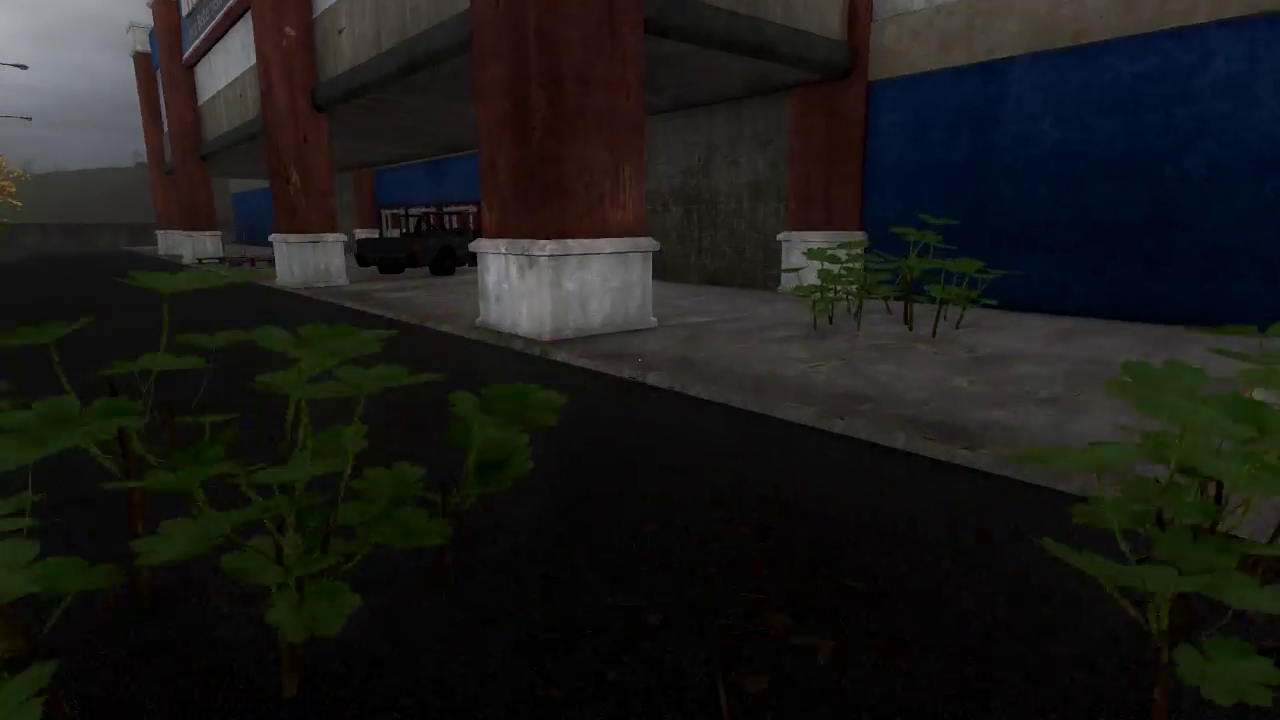
{"action": "key", "text": "w"}
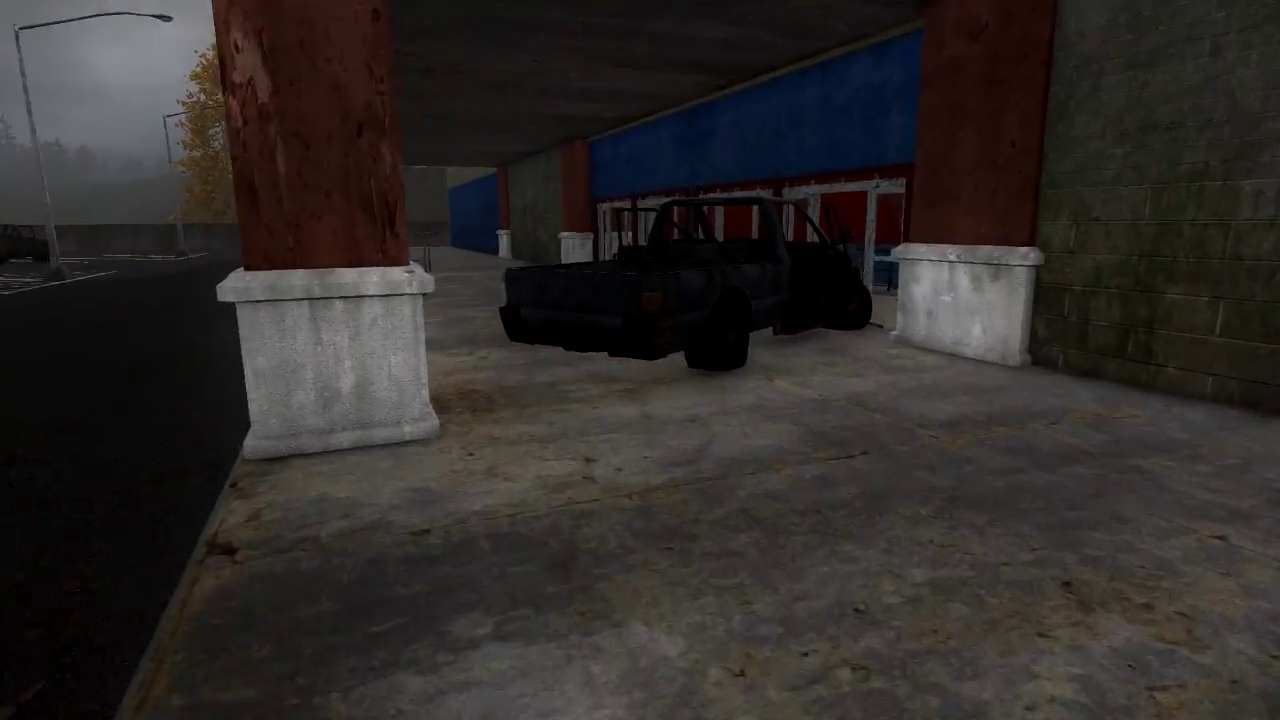
{"action": "key", "text": "w"}
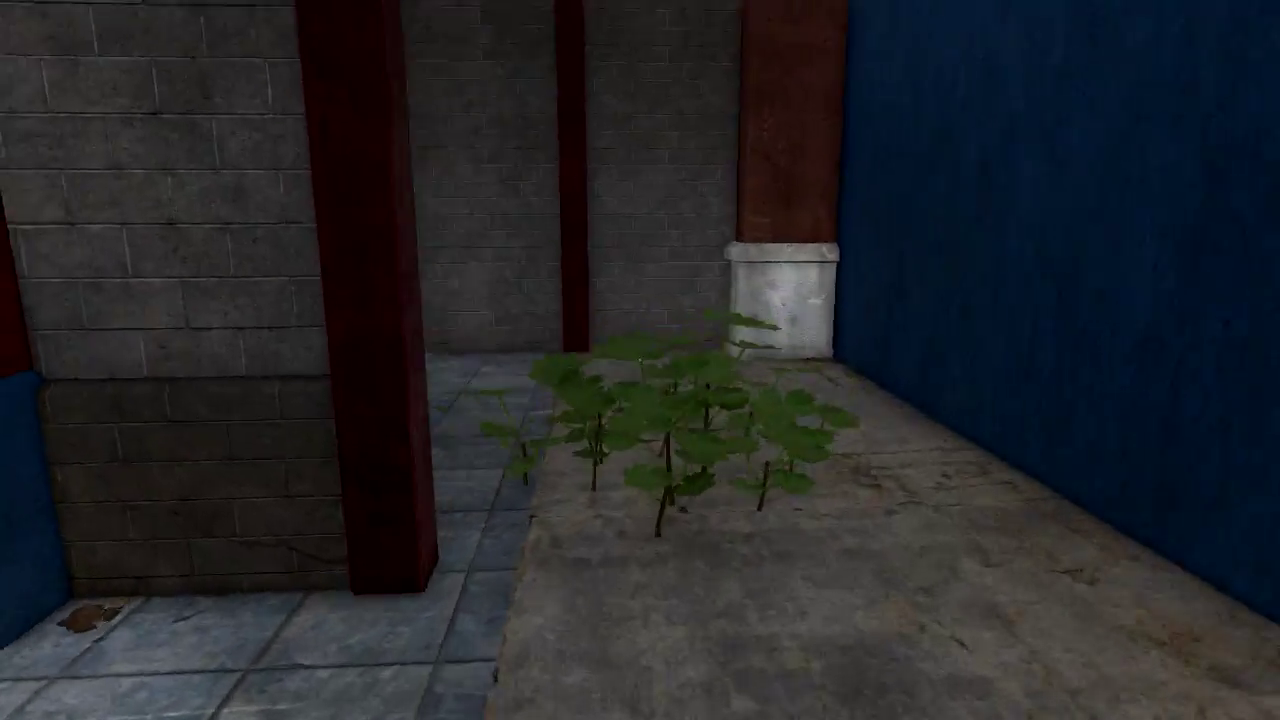
- Walk into the warehouse past the checkout counter toward the red shelving
{"action": "key", "text": "w"}
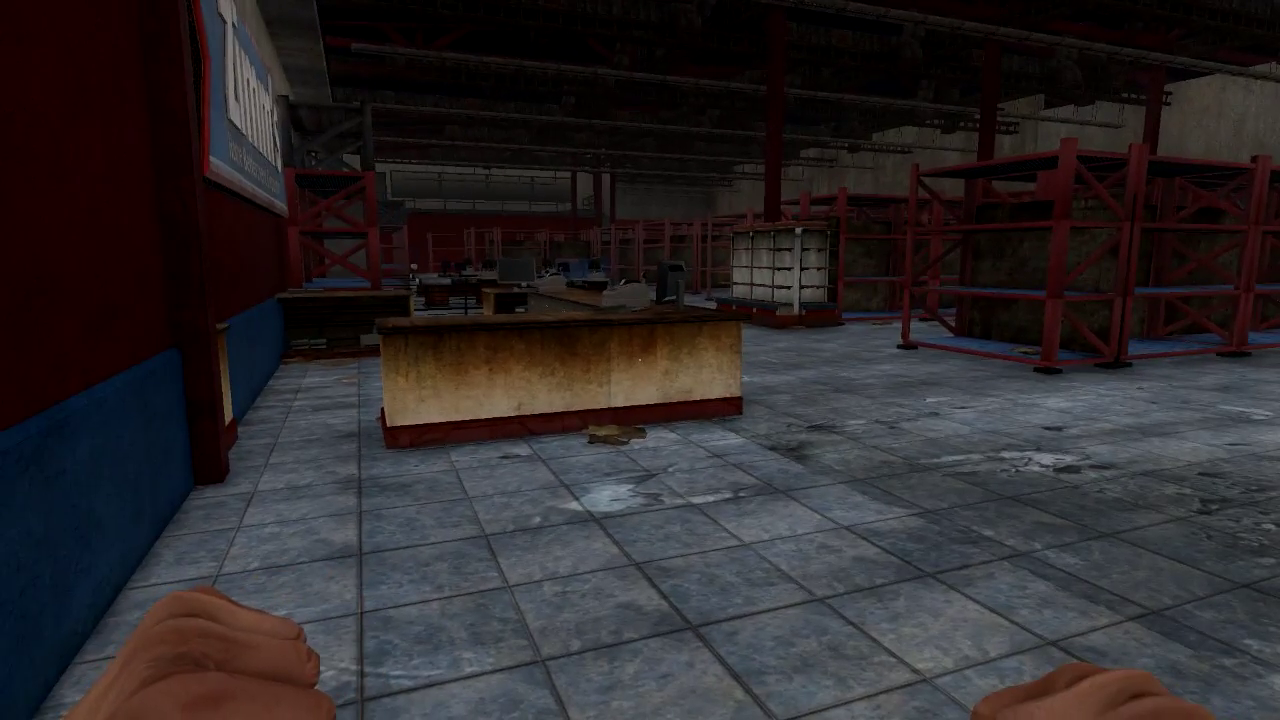
{"action": "key", "text": "w"}
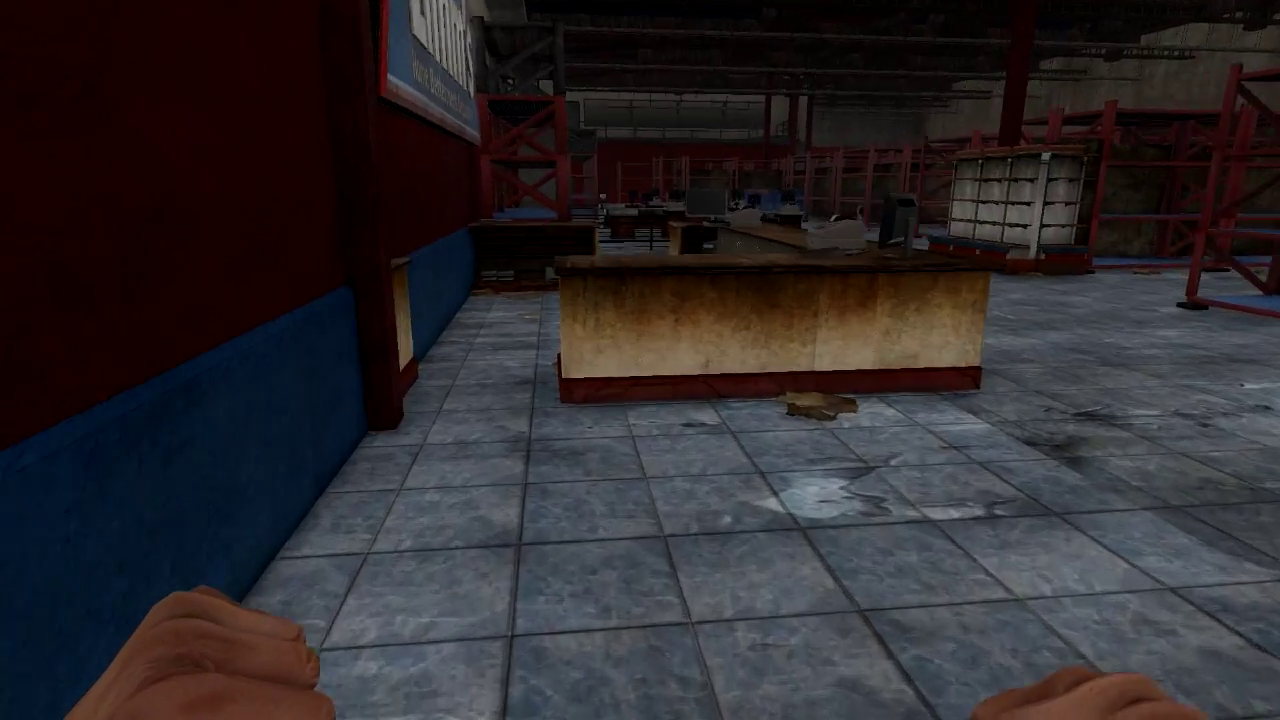
{"action": "key", "text": "w"}
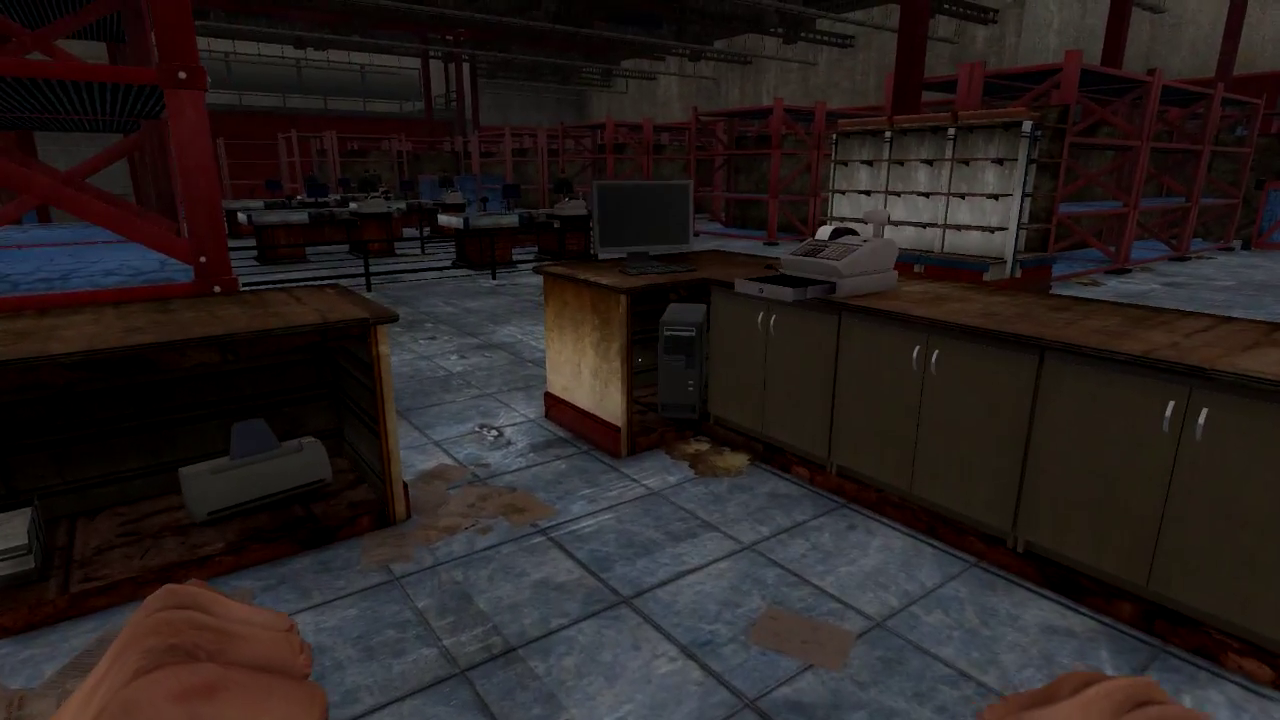
{"action": "key", "text": "w"}
{"action": "key", "text": "w"}
{"action": "key", "text": "w"}
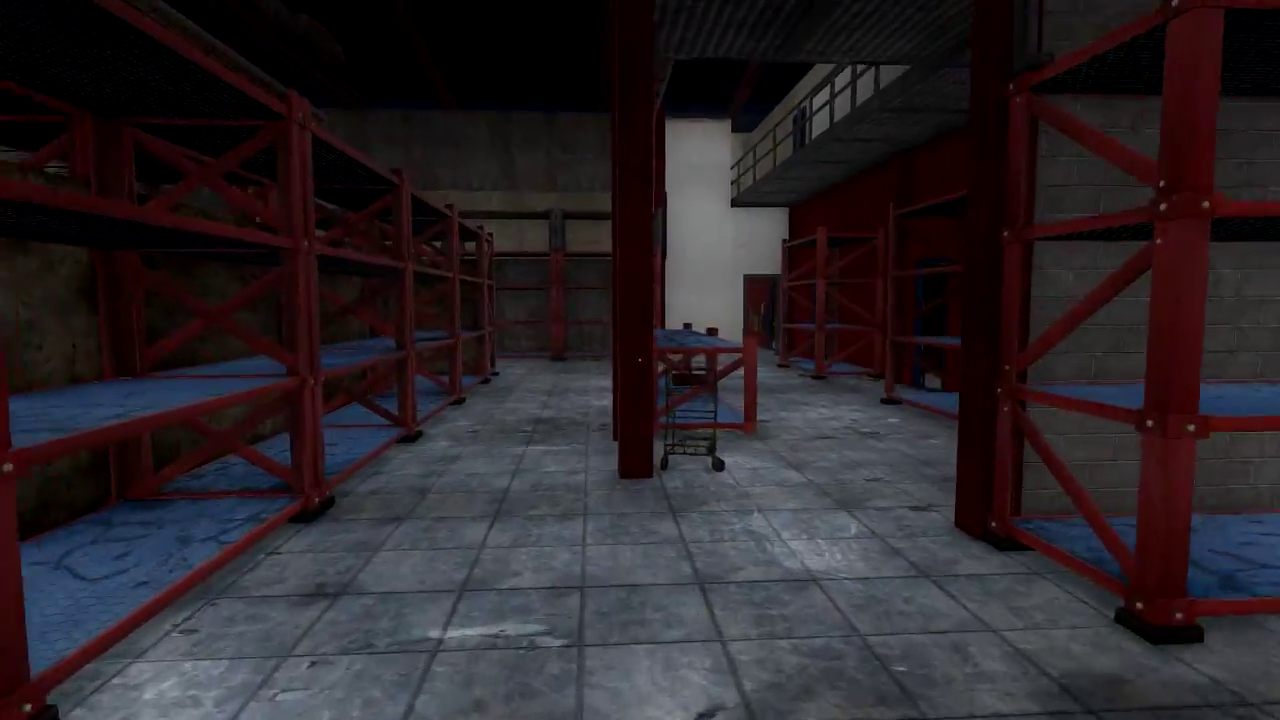
{"action": "key", "text": "w"}
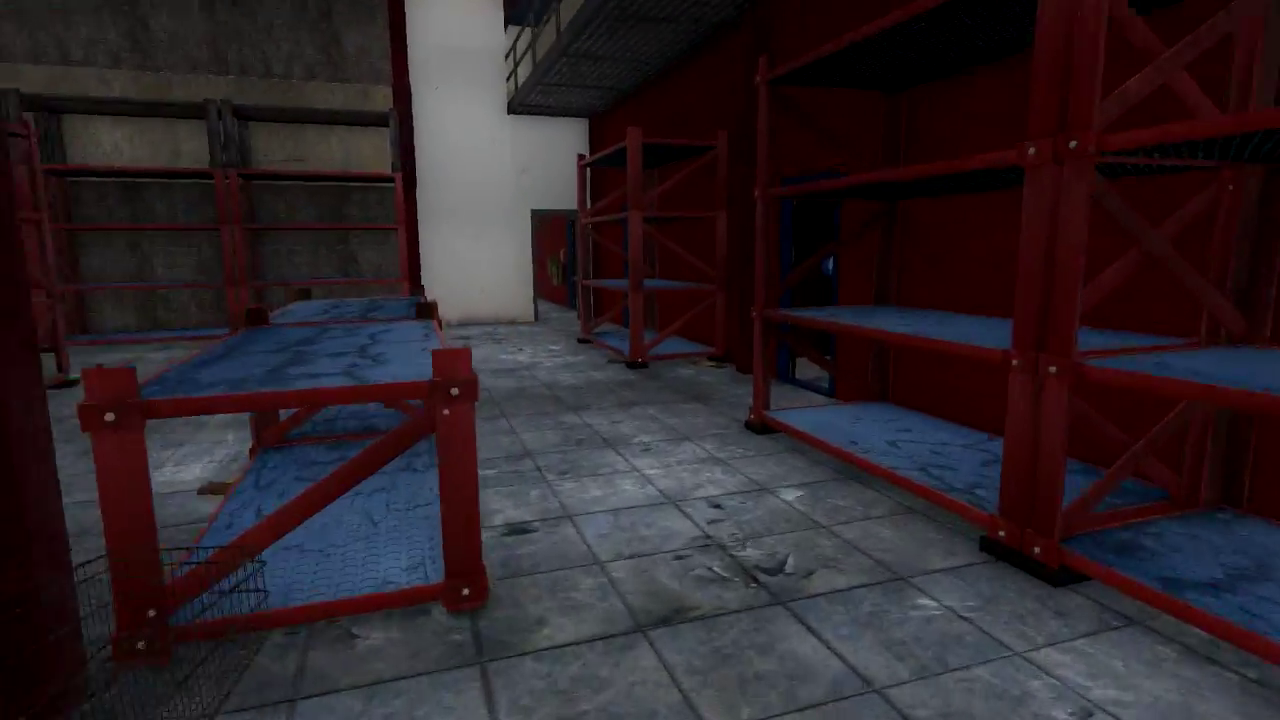
- Search the men's restroom stalls and urinals, then head toward the stairs
{"action": "key", "text": "w"}
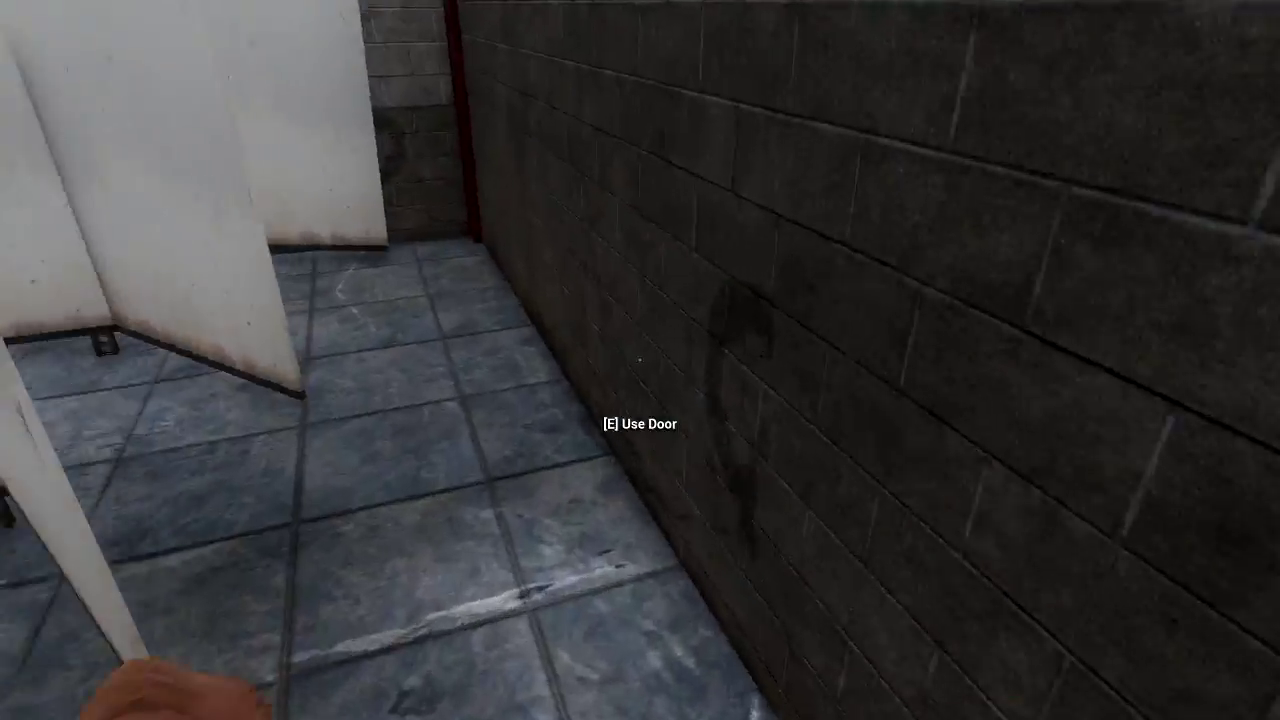
{"action": "key", "text": "w"}
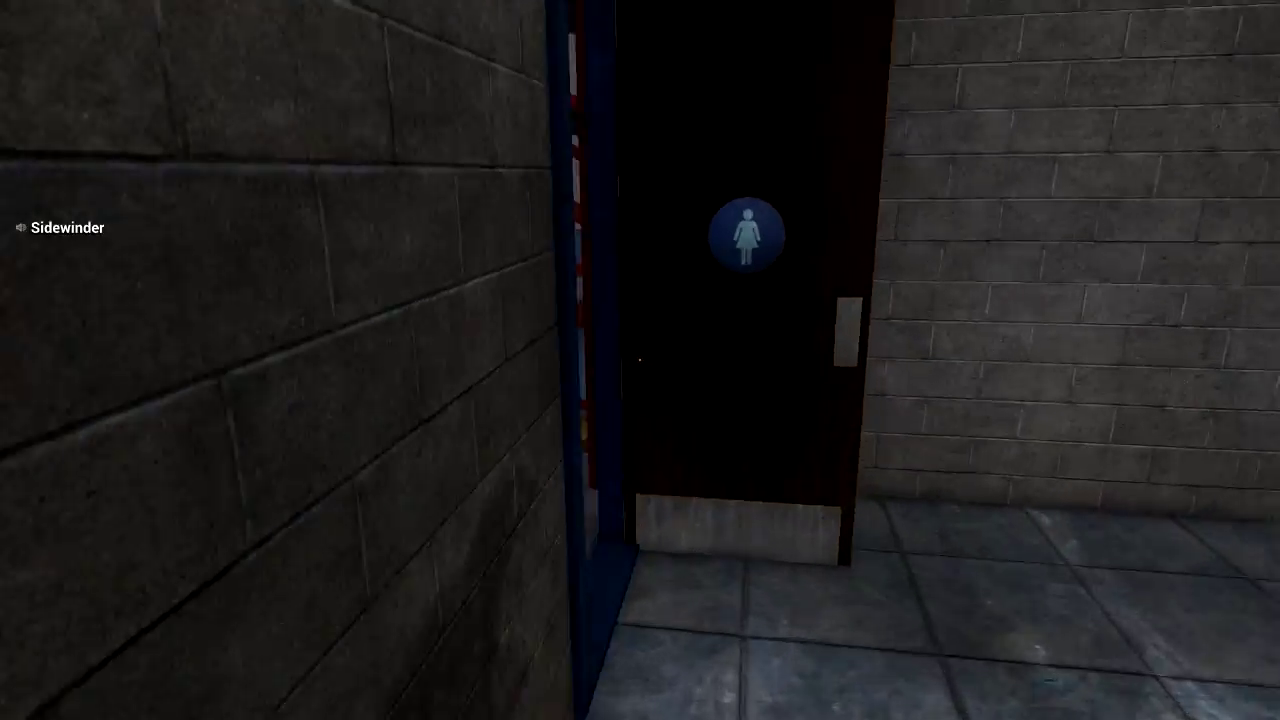
{"action": "key", "text": "w"}
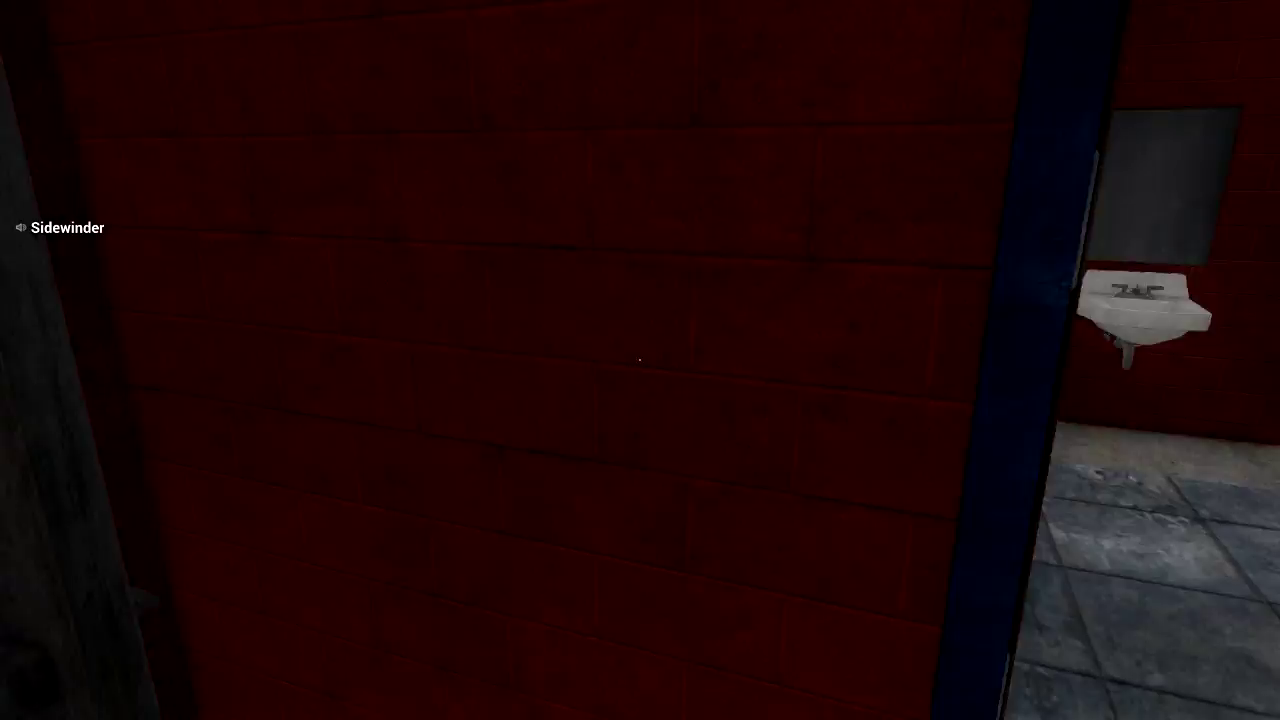
{"action": "key", "text": "w"}
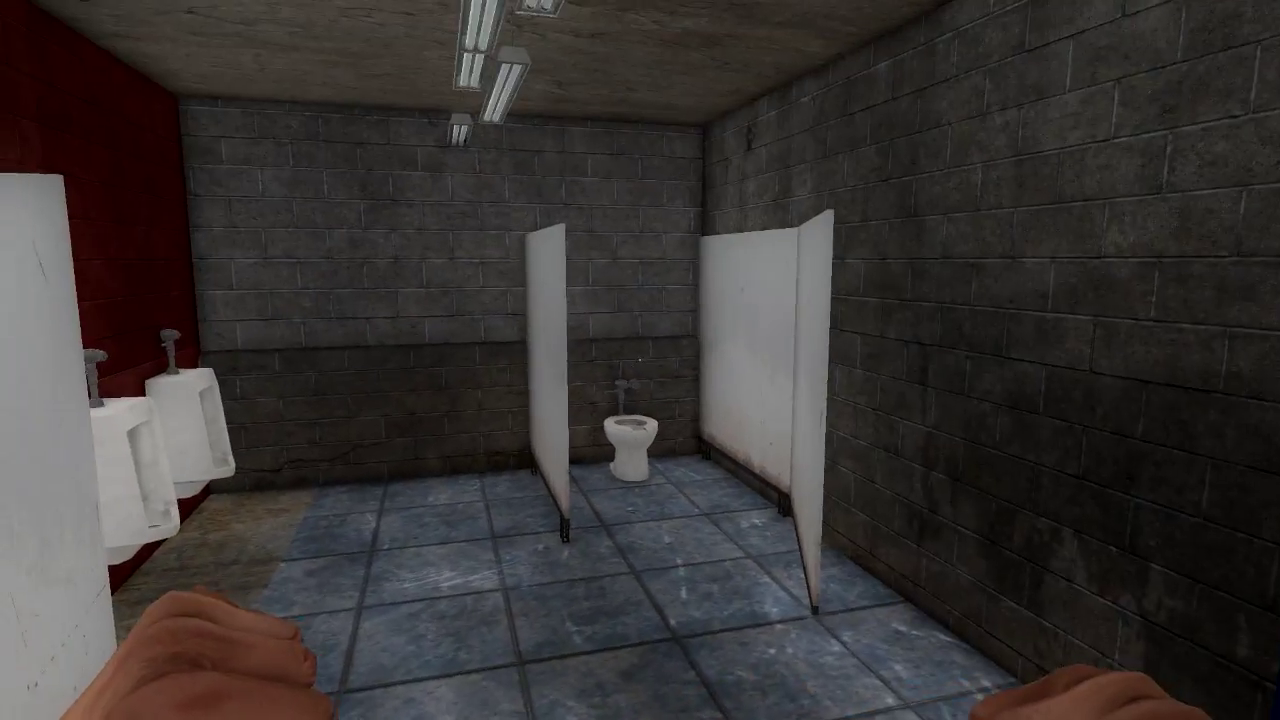
{"action": "key", "text": "w"}
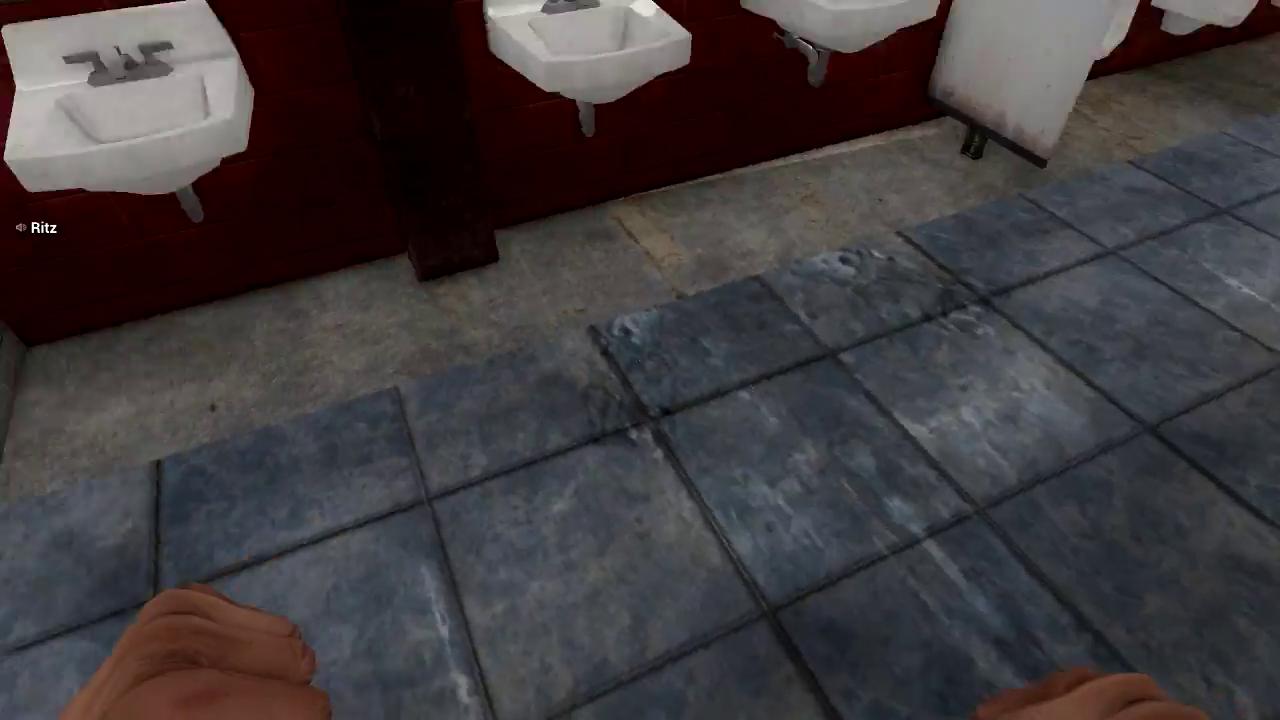
{"action": "key", "text": "w"}
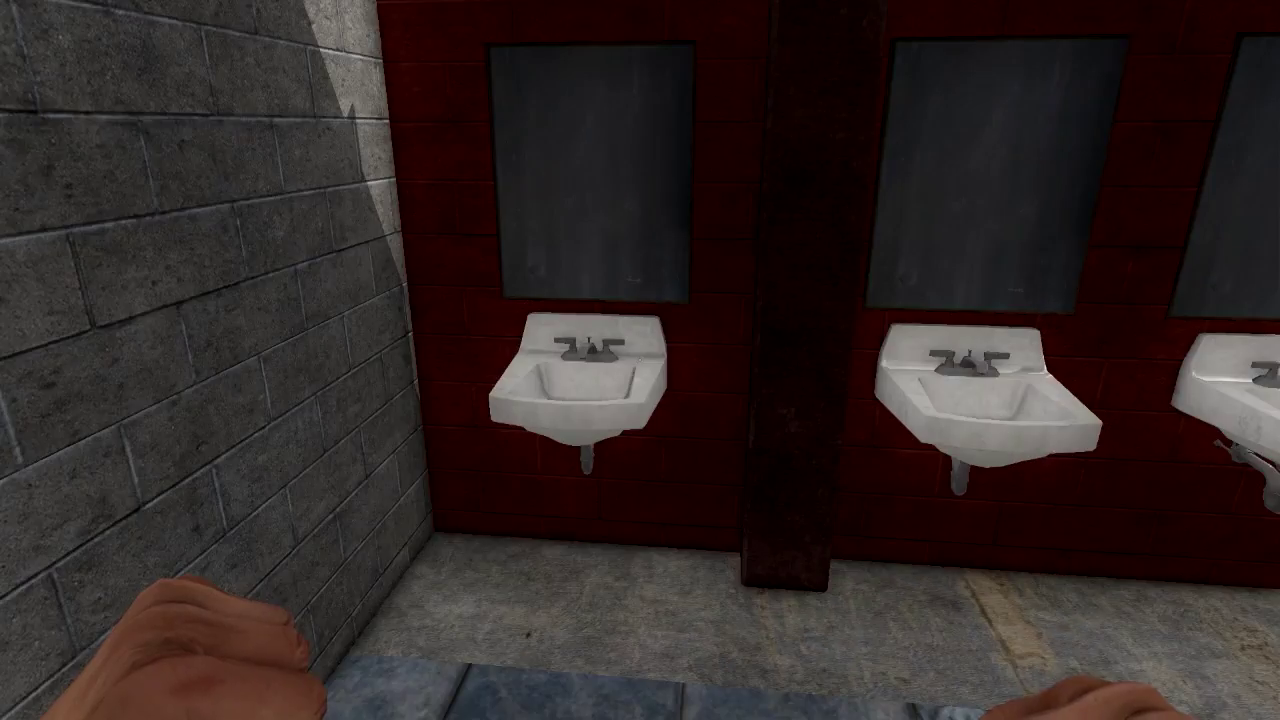
{"action": "key", "text": "w"}
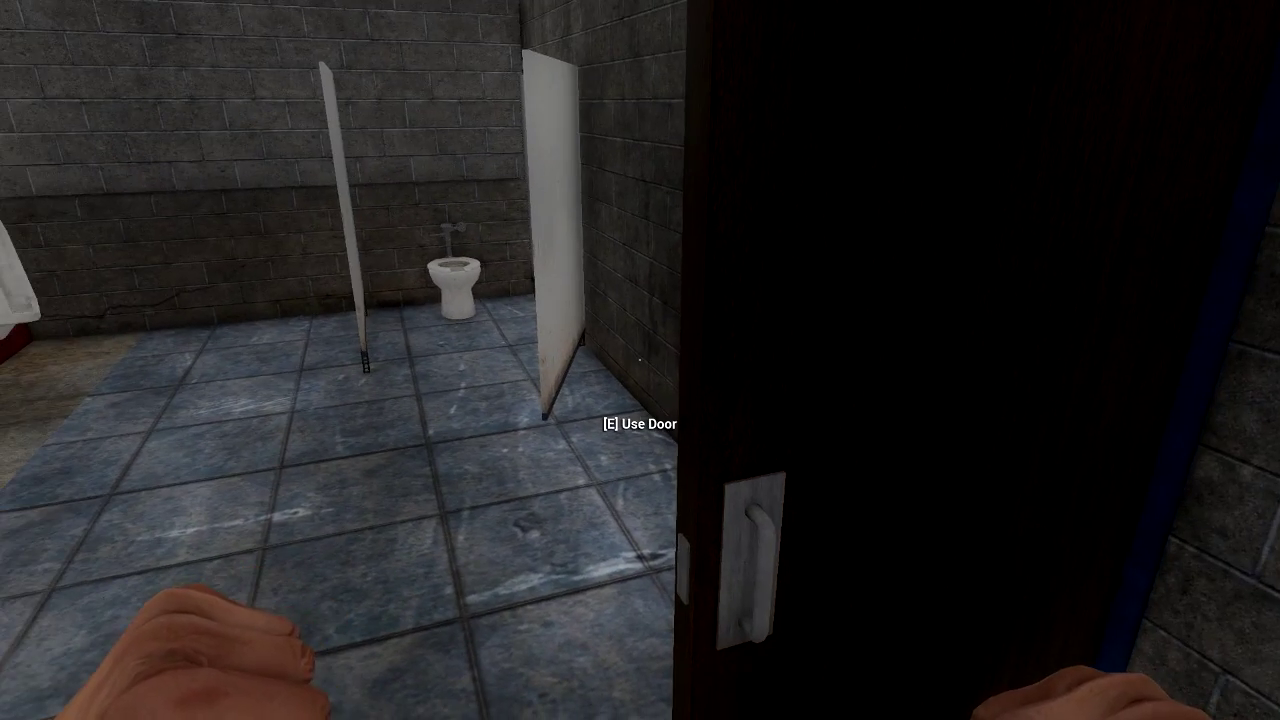
{"action": "key", "text": "w"}
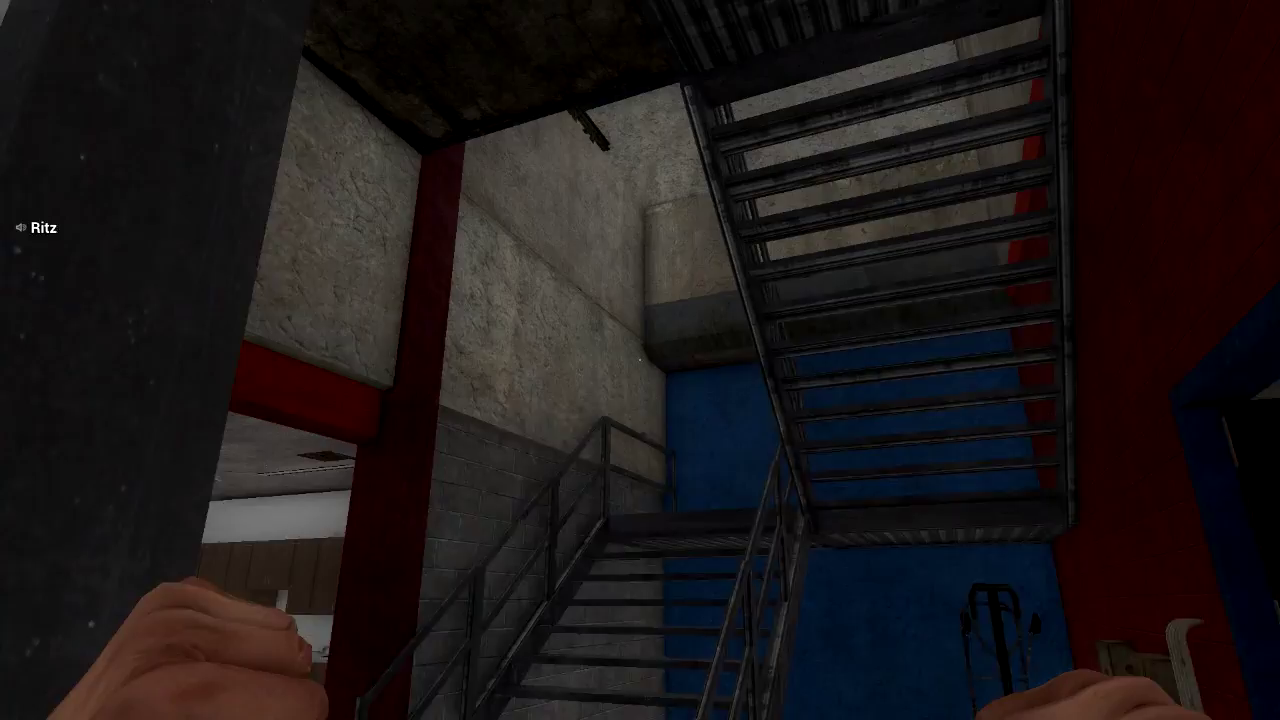
- Take the green can from the cafeteria shelf and search the kitchen cabinets
{"action": "key", "text": "w"}
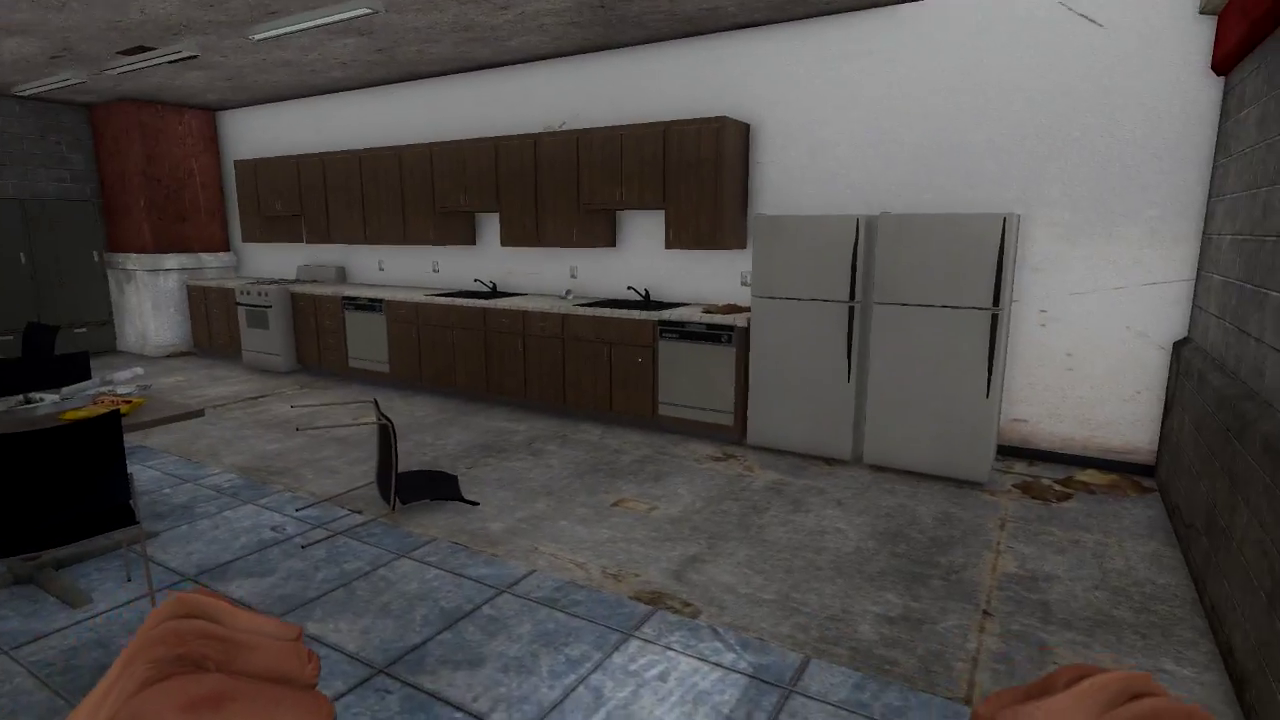
{"action": "key", "text": "w"}
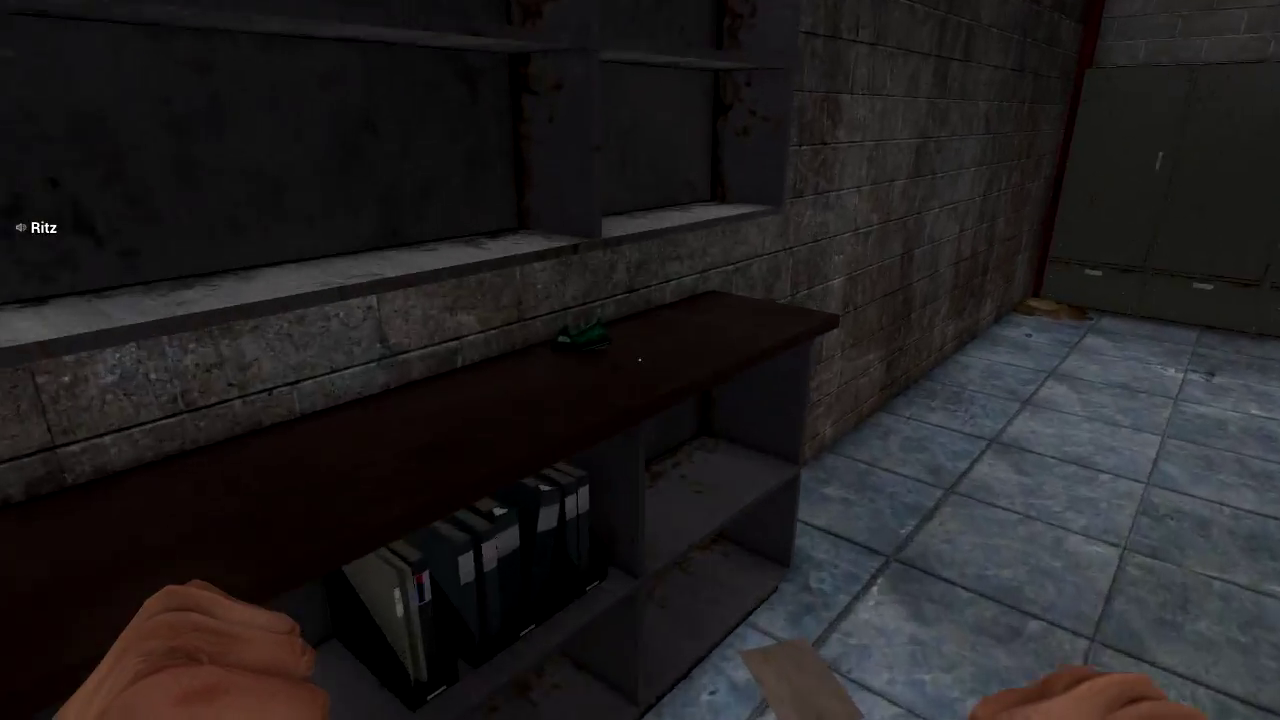
{"action": "key", "text": "w"}
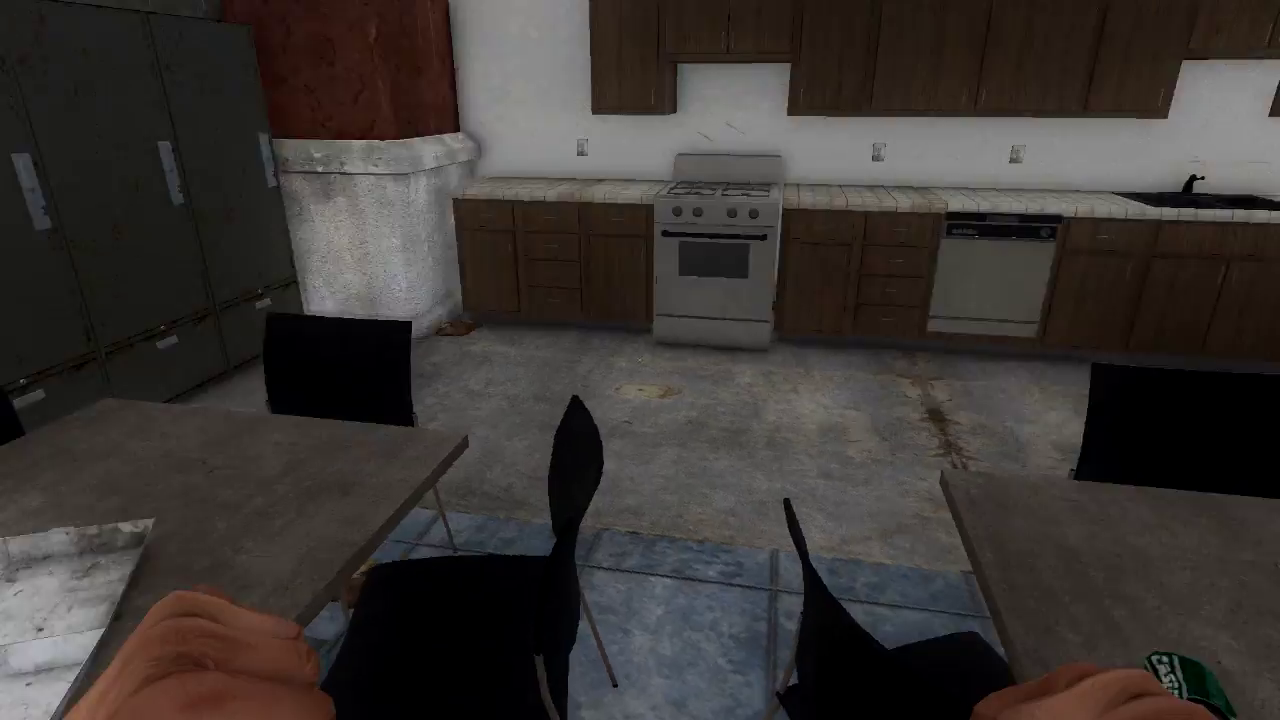
{"action": "key", "text": "w"}
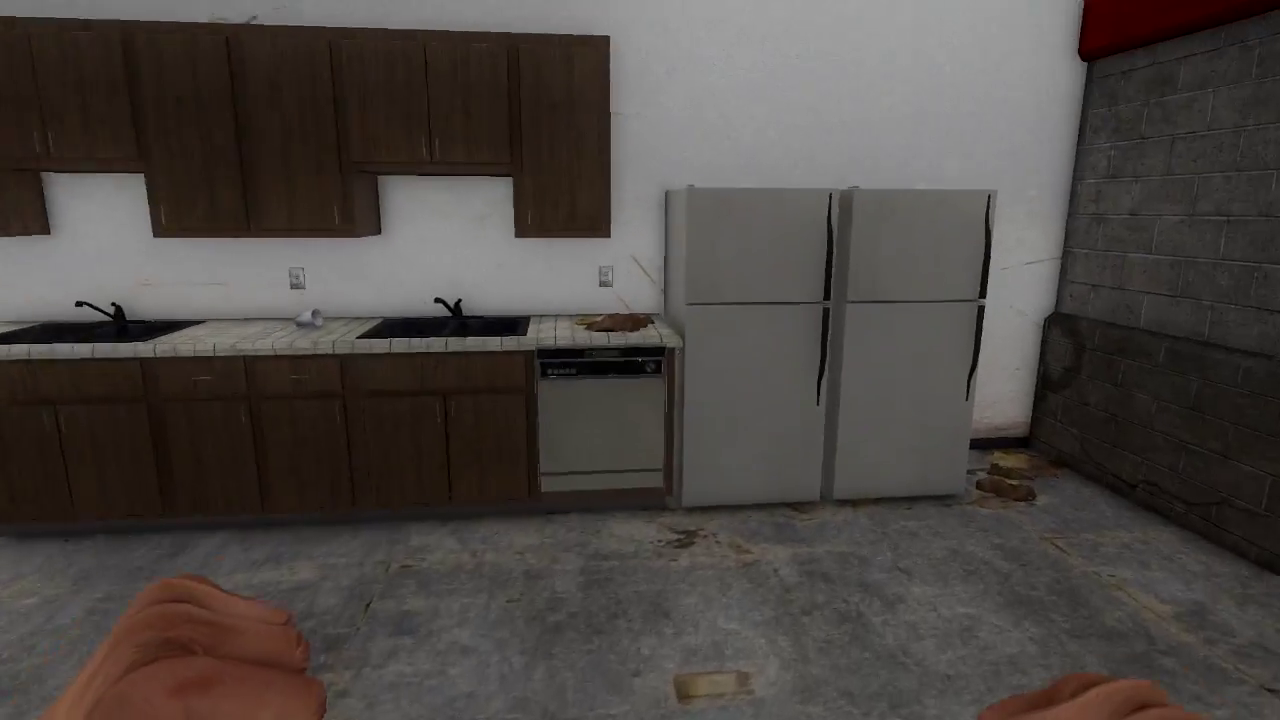
{"action": "key", "text": "w"}
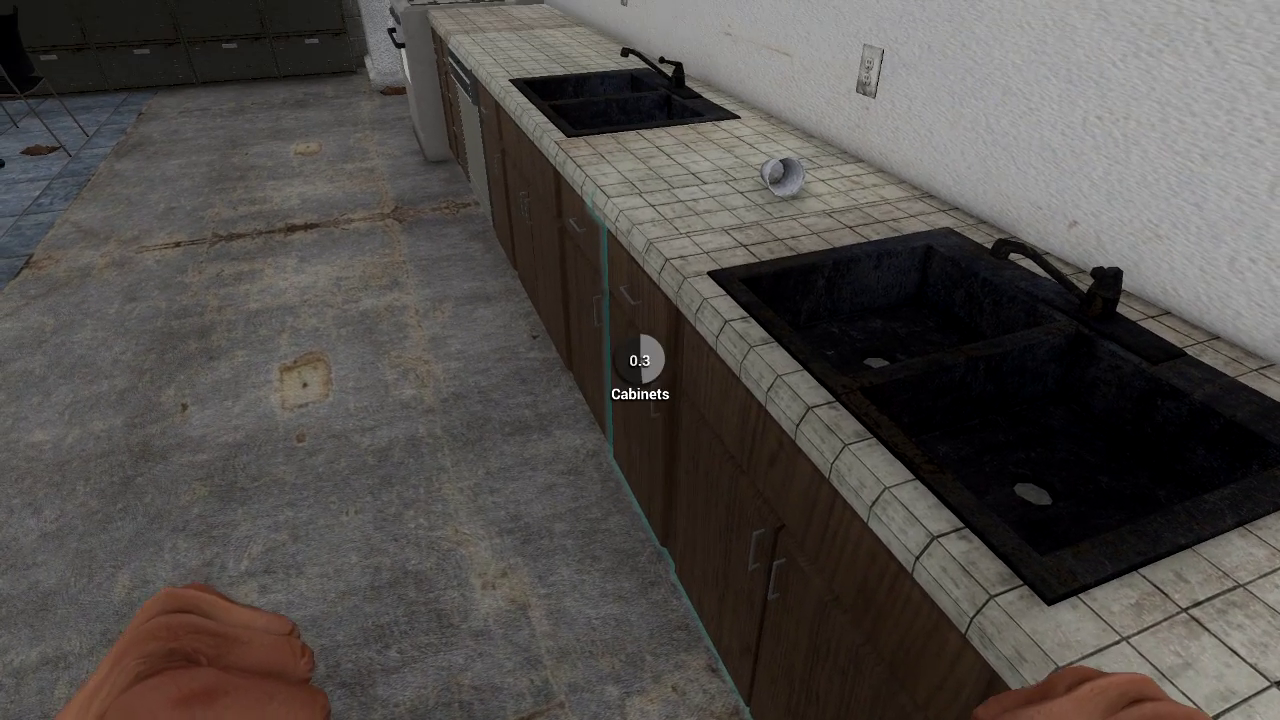
{"action": "key", "text": "Tab"}
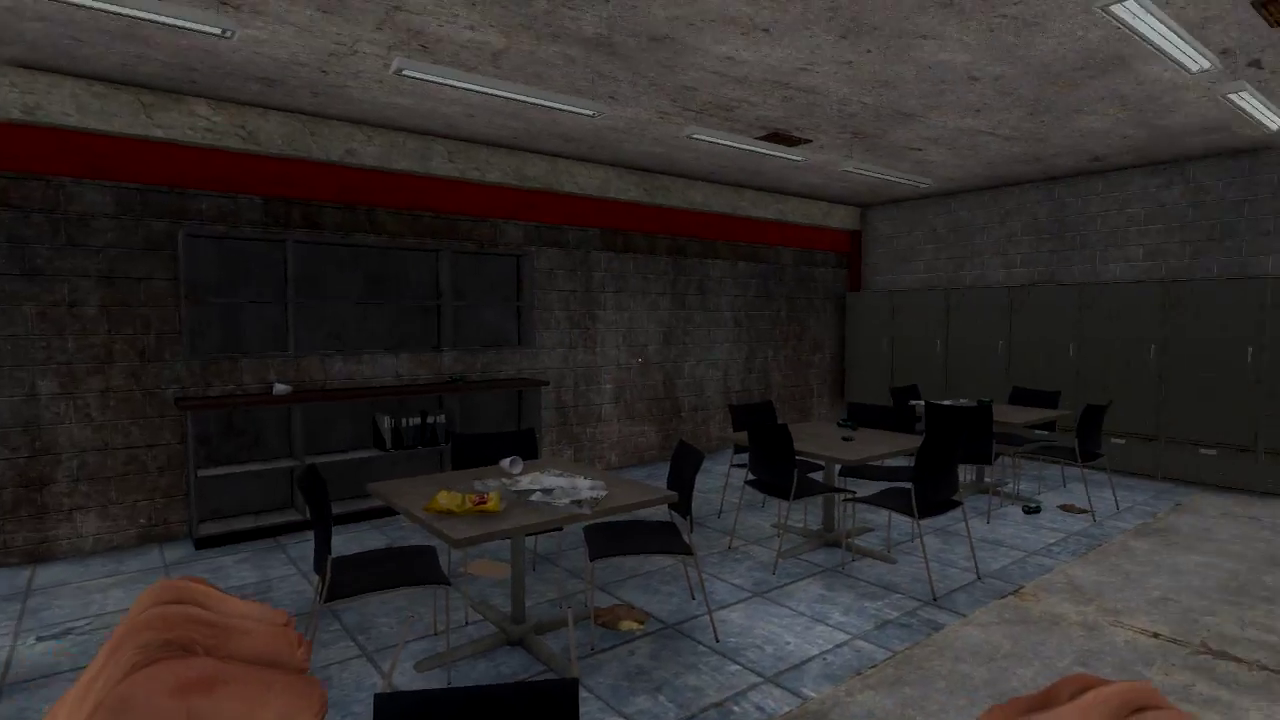
{"action": "key", "text": "w"}
{"action": "key", "text": "w"}
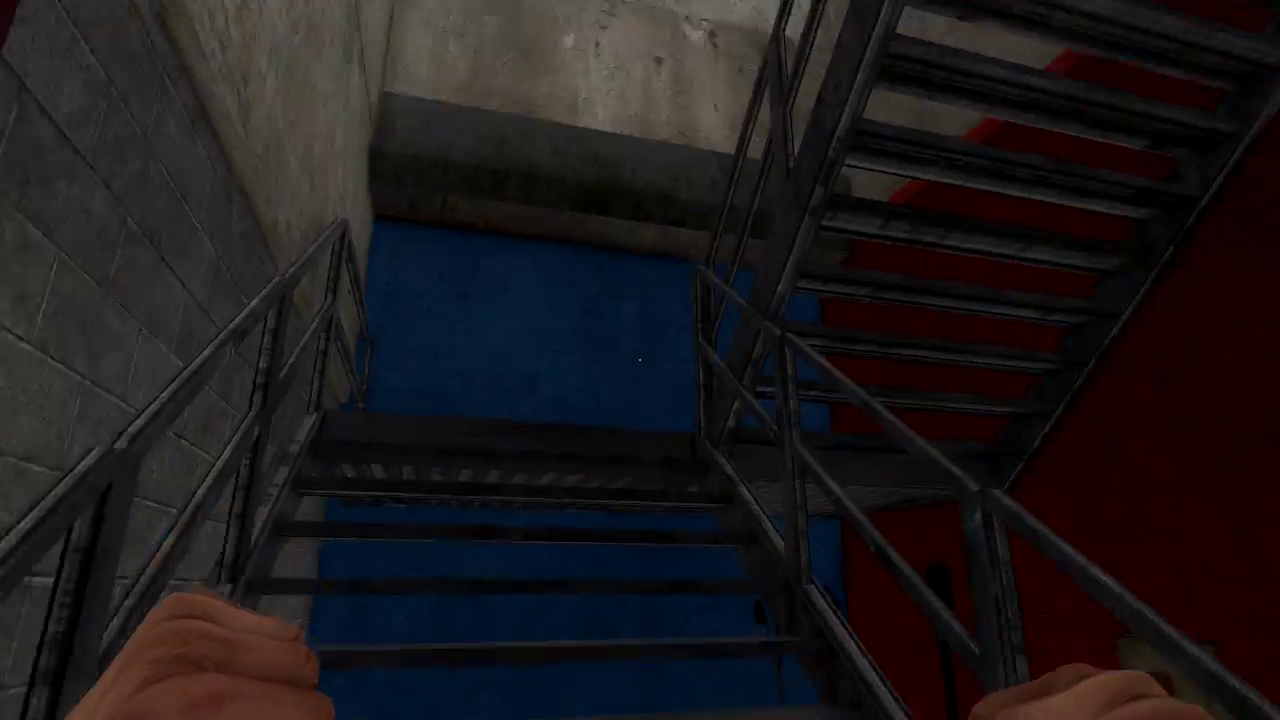
- Walk back through the warehouse shelving past the checkout counters and carts
{"action": "key", "text": "w"}
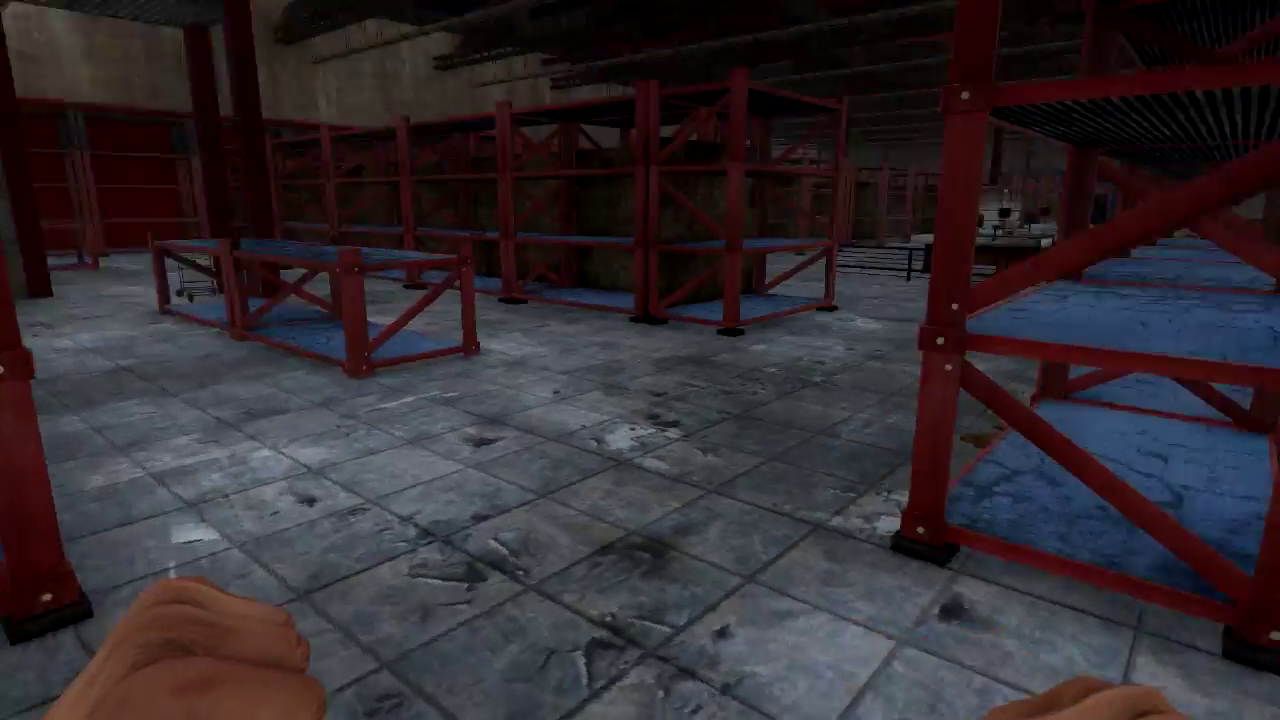
{"action": "key", "text": "w"}
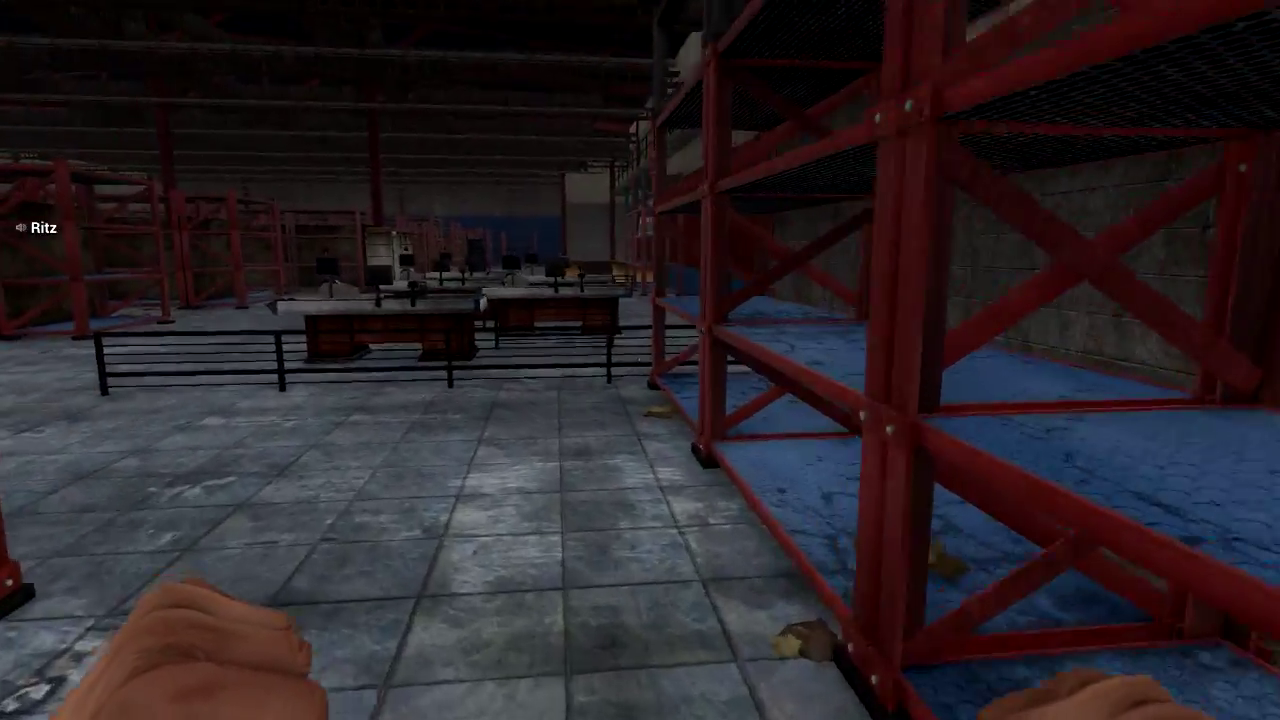
{"action": "key", "text": "w"}
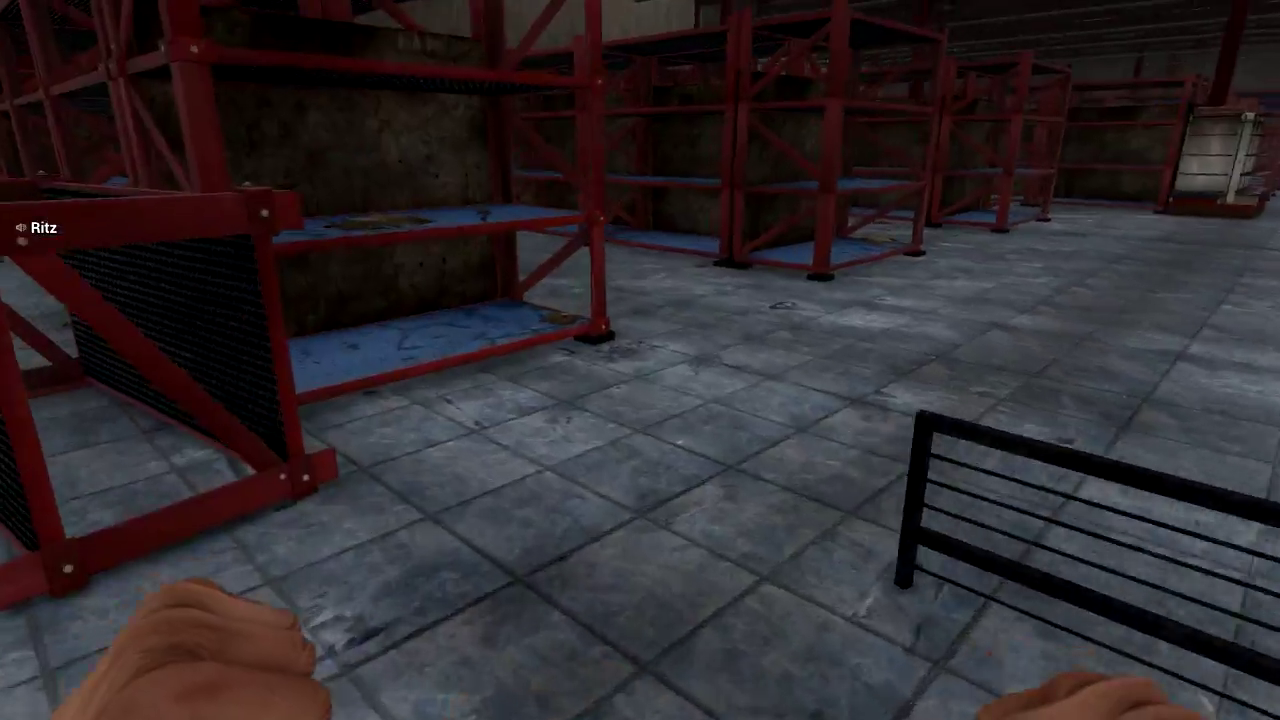
{"action": "key", "text": "w"}
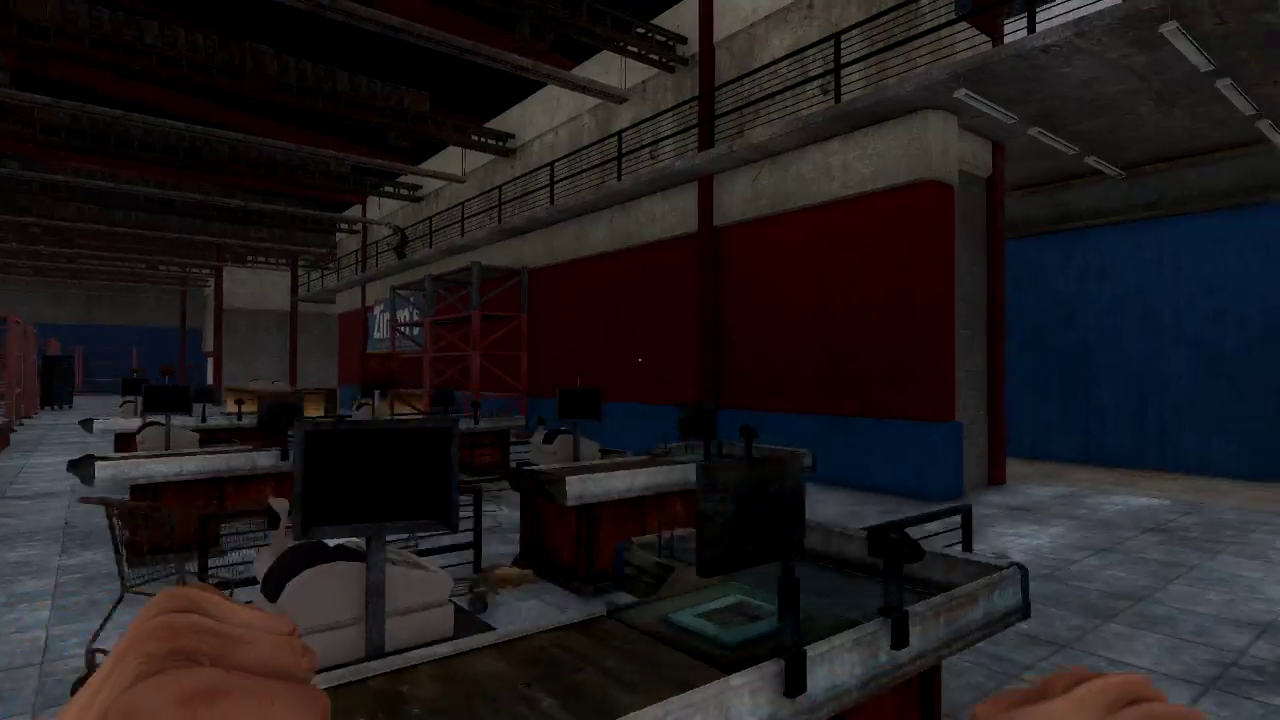
{"action": "key", "text": "w"}
{"action": "key", "text": "w"}
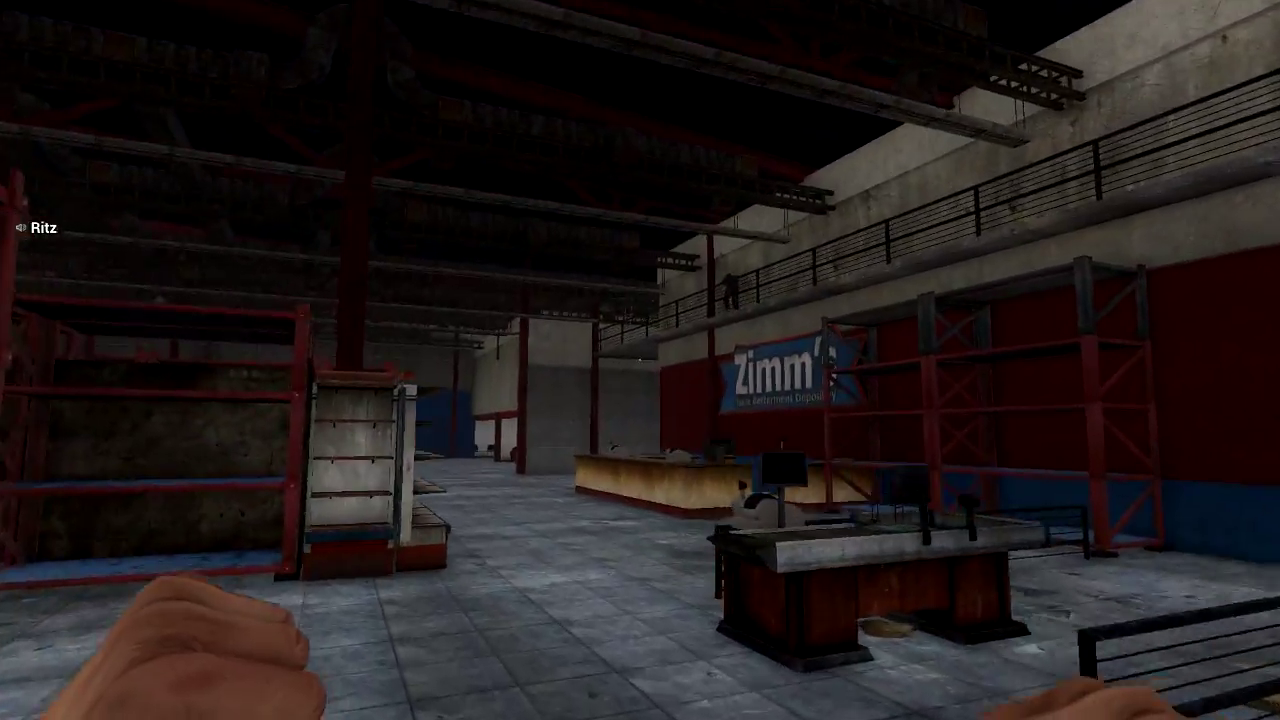
- Go down the red shelving aisle and take the Lead Pipe from the shelf
{"action": "key", "text": "w"}
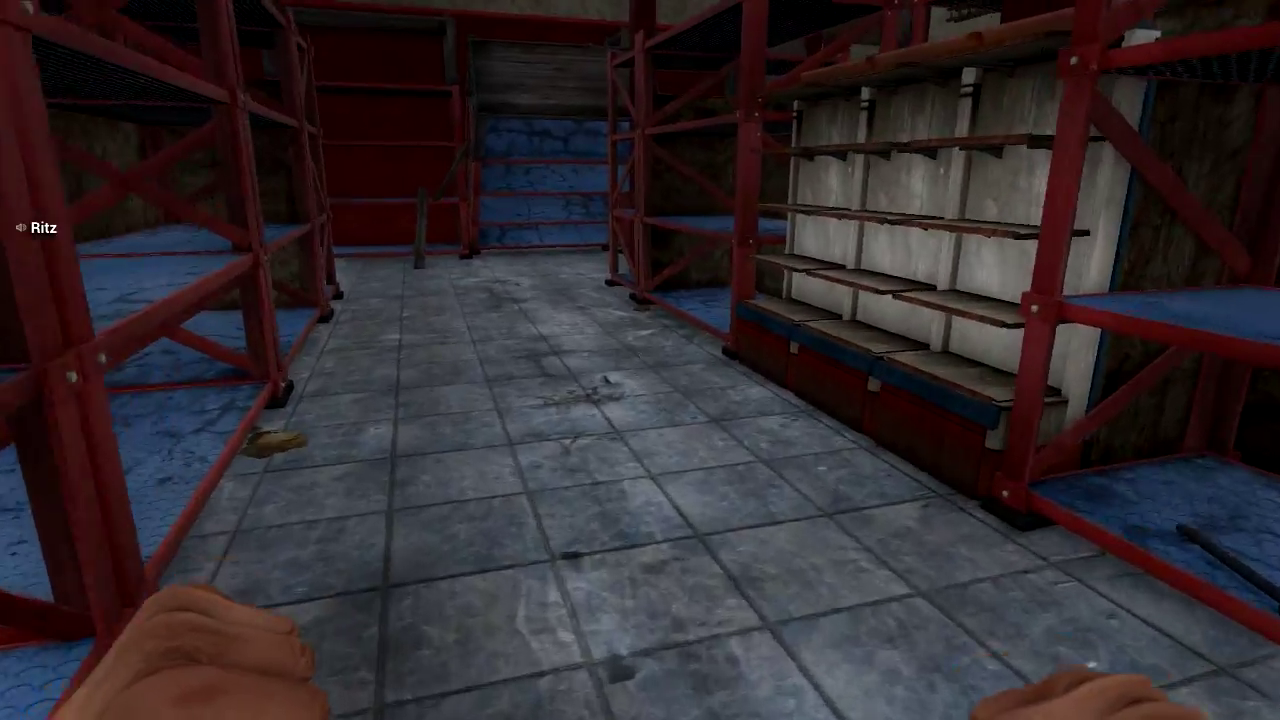
{"action": "key", "text": "w"}
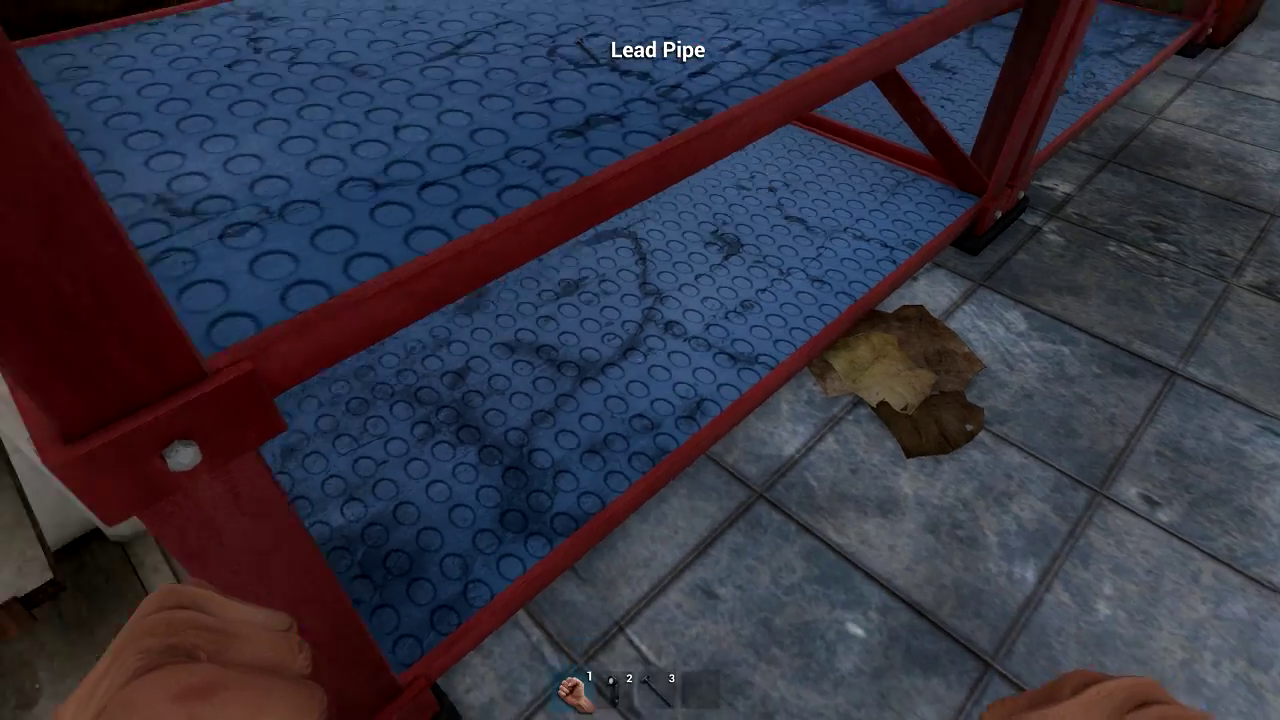
{"action": "key", "text": "w"}
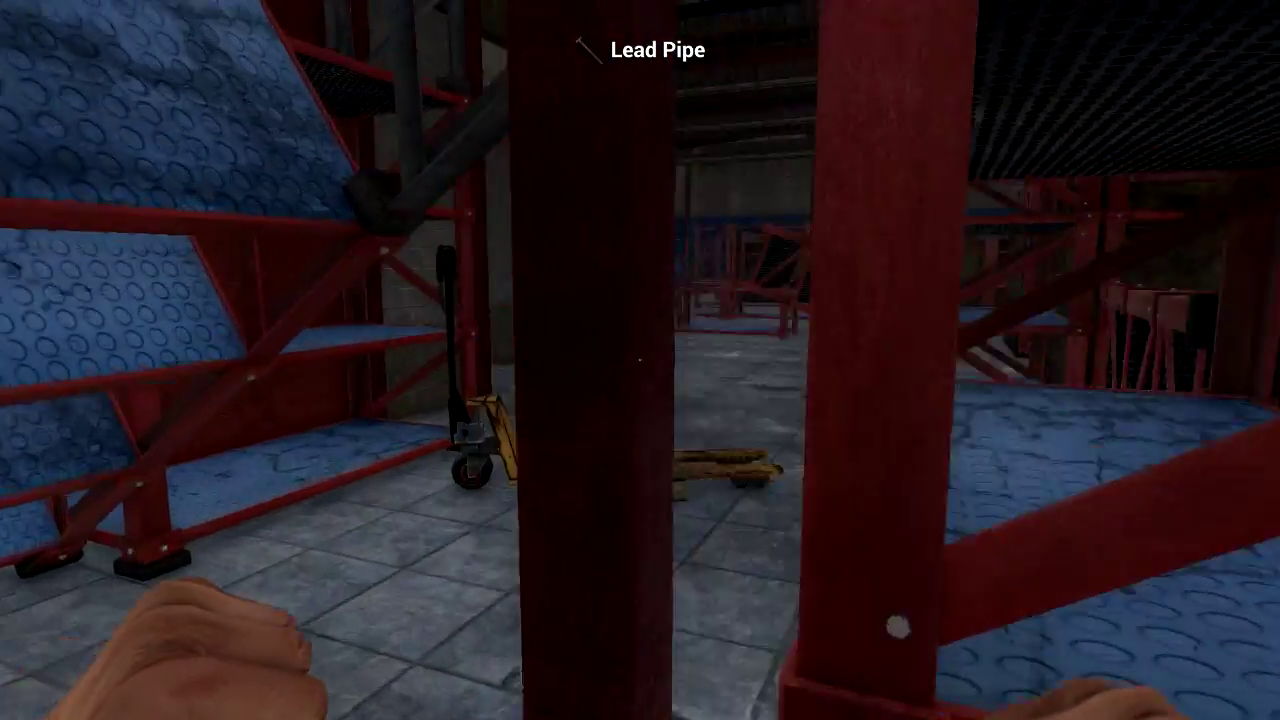
- Cross the warehouse floor to the back shelving to get the hatchet
{"action": "key", "text": "w"}
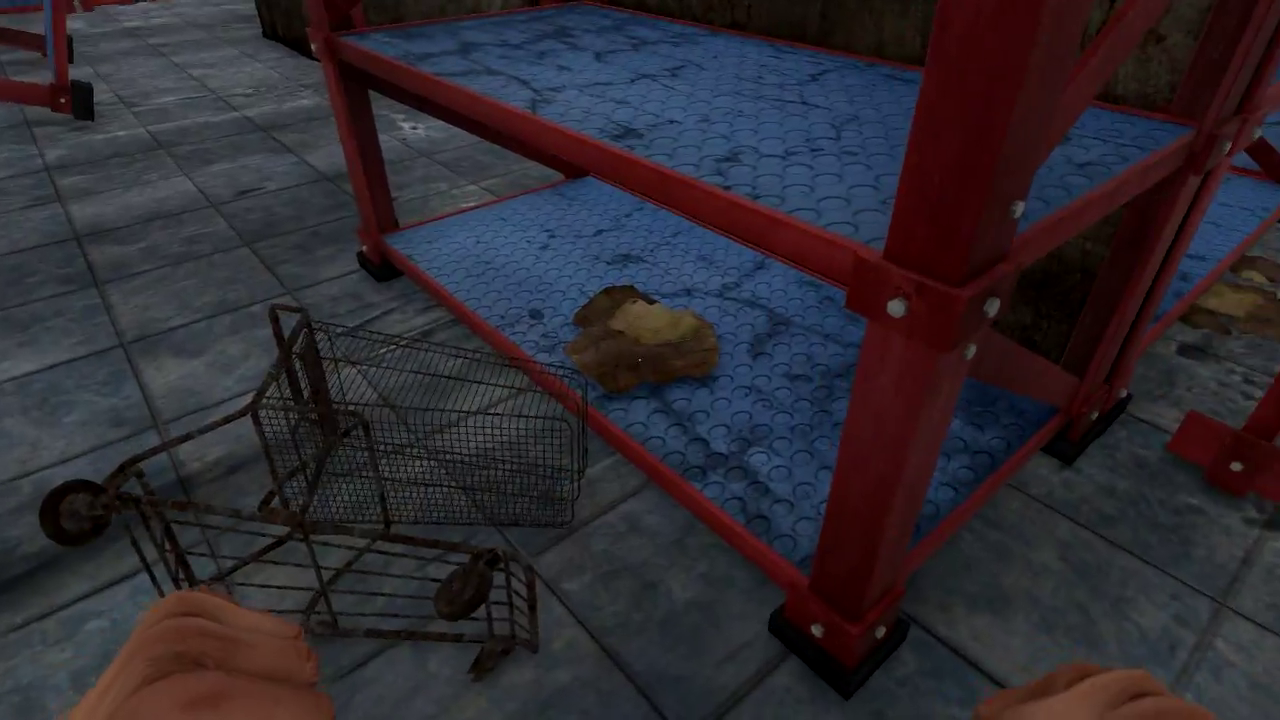
{"action": "key", "text": "w"}
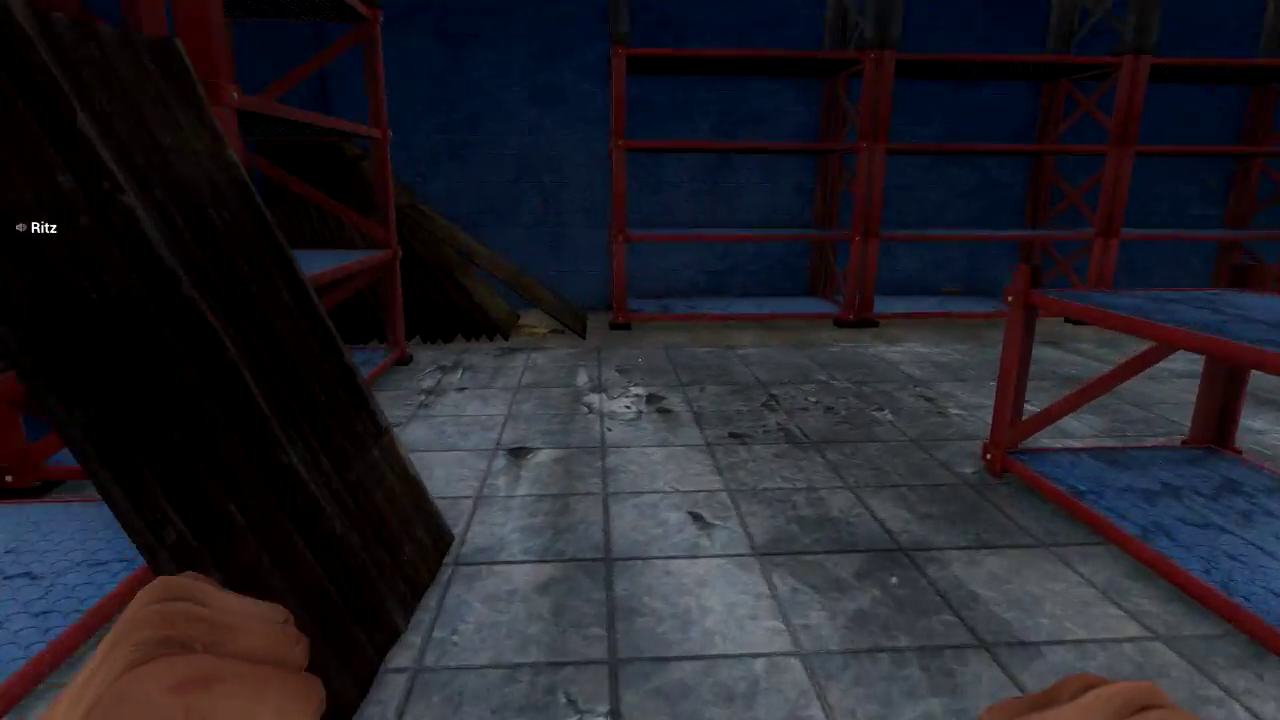
{"action": "key", "text": "w"}
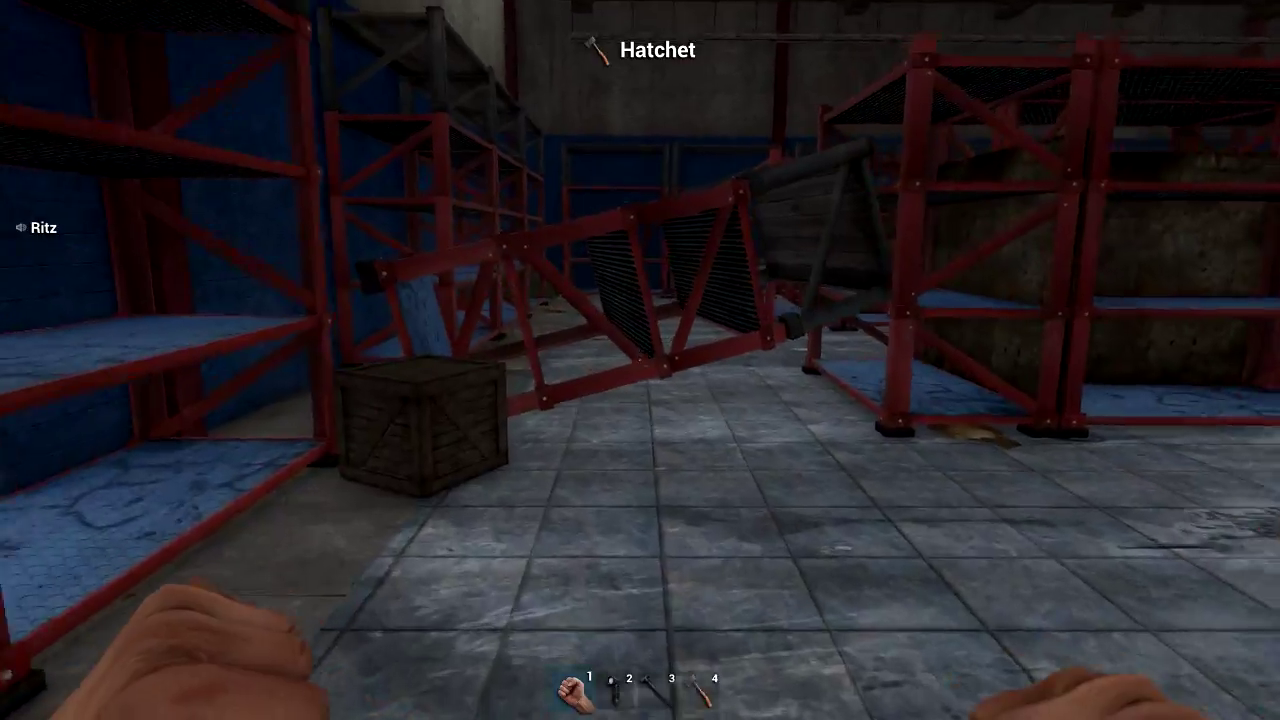
{"action": "left_click_drag", "start_coordinate": [640, 360], "coordinate": [480, 340]}
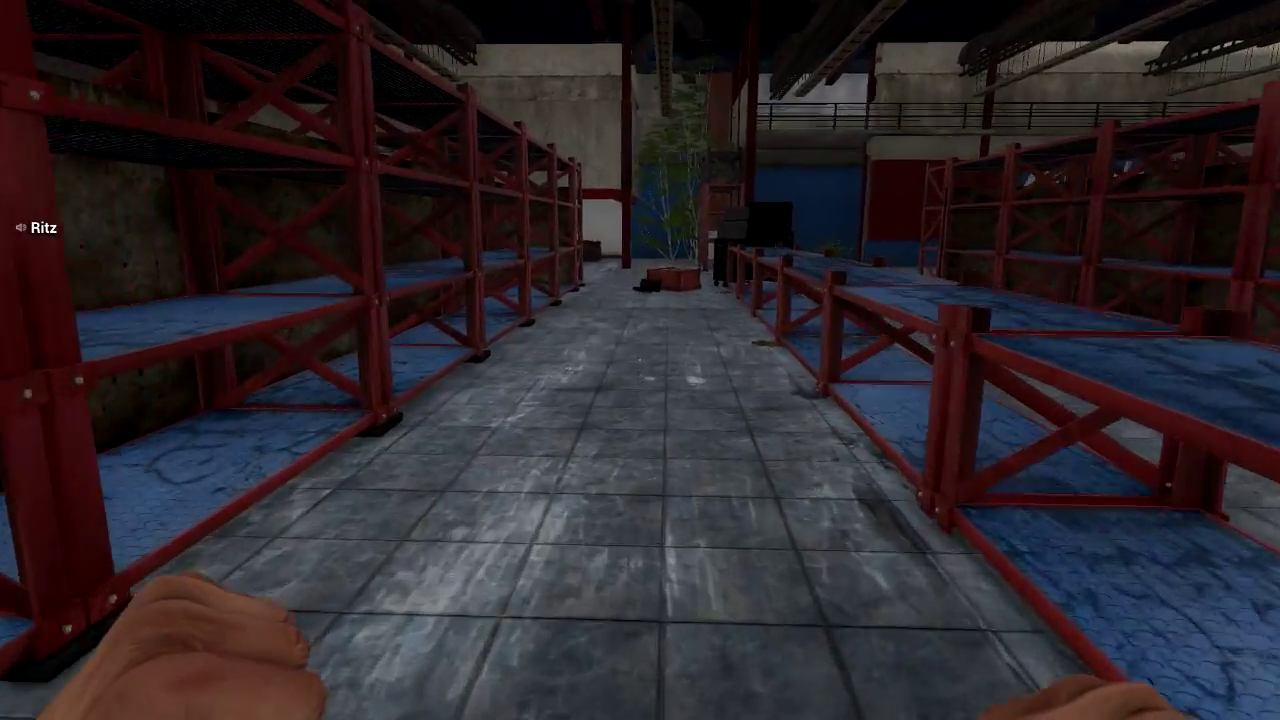
- Walk toward the red crate and look around toward the furniture area
{"action": "key", "text": "w"}
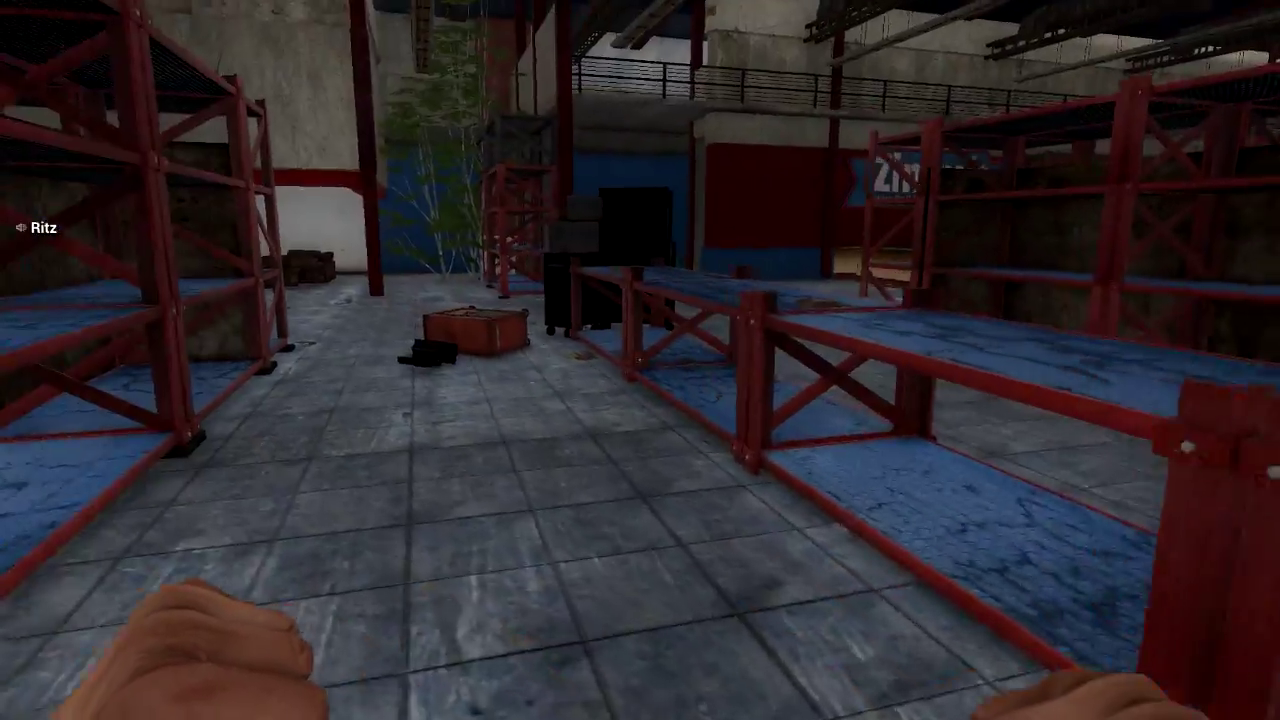
{"action": "key", "text": "w"}
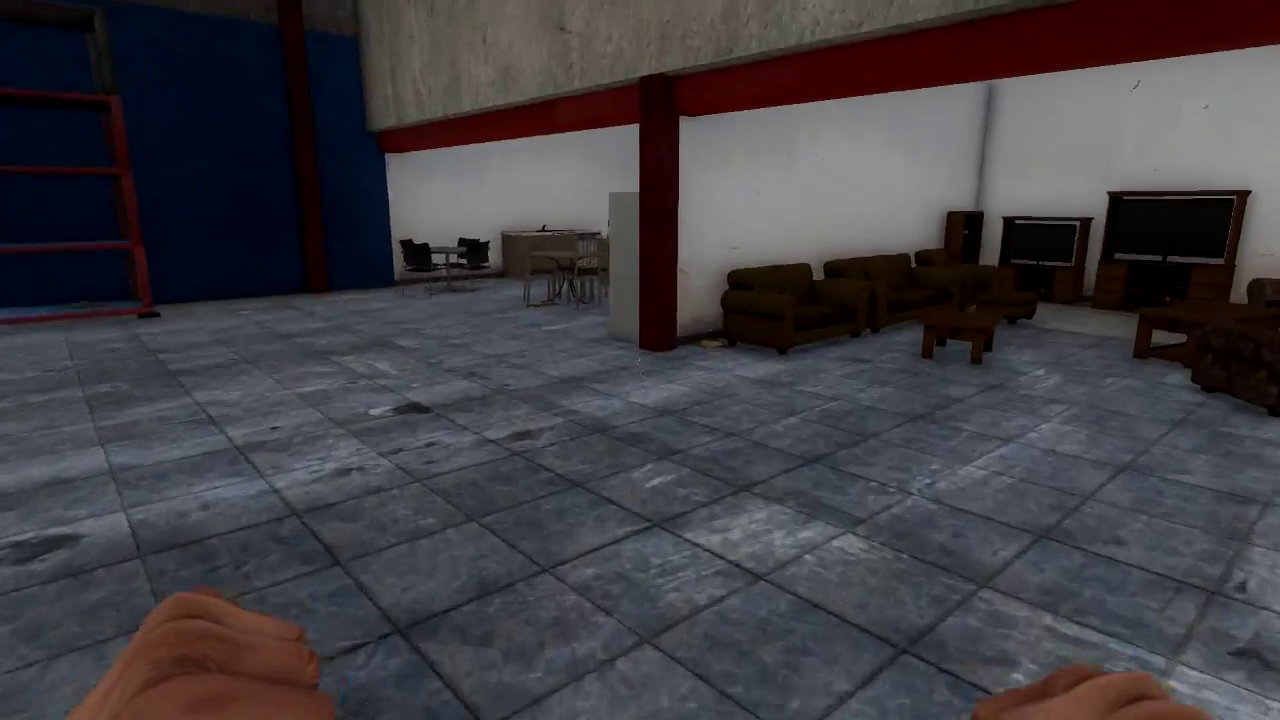
{"action": "left_click_drag", "start_coordinate": [640, 360], "coordinate": [500, 360]}
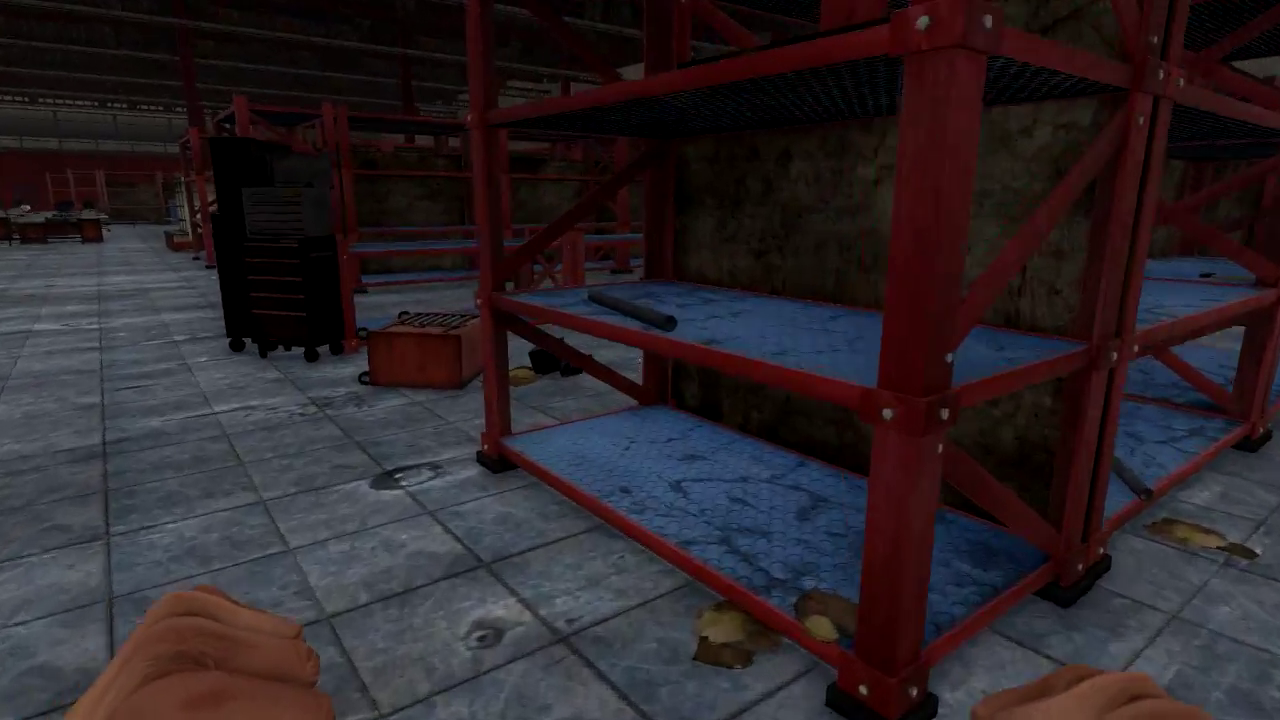
{"action": "left_click_drag", "start_coordinate": [640, 360], "coordinate": [400, 360]}
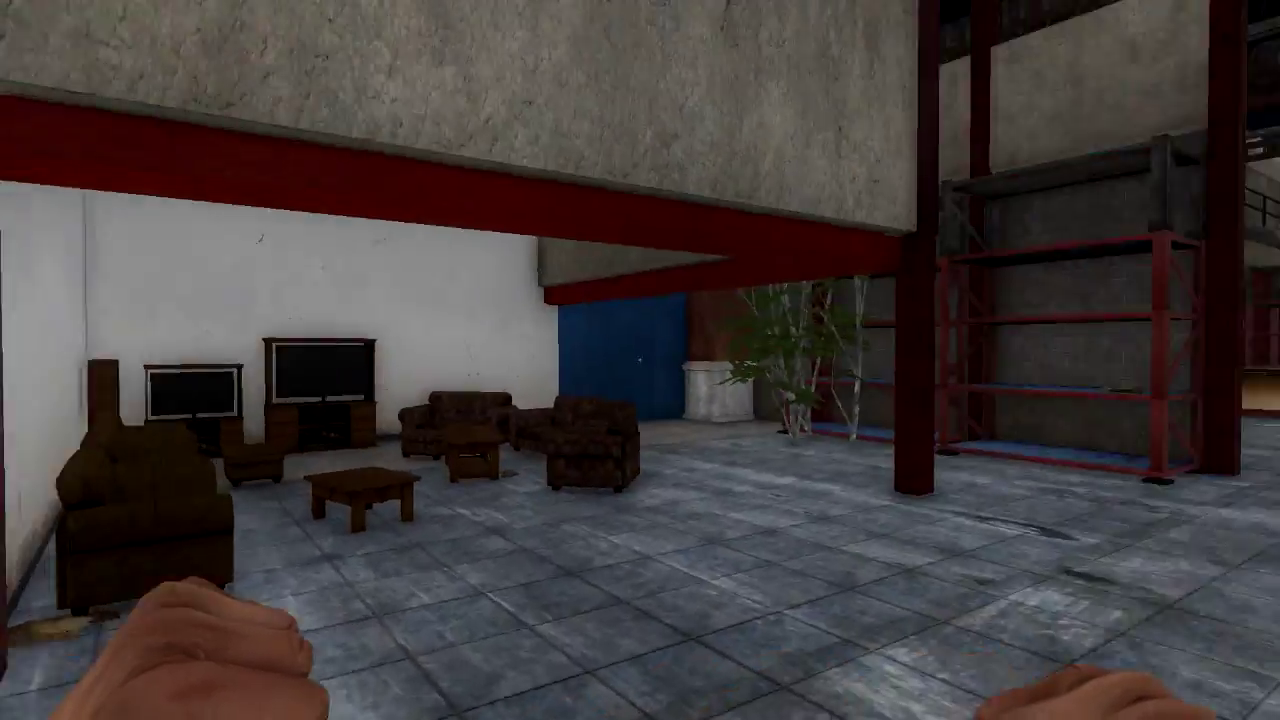
{"action": "left_click_drag", "start_coordinate": [640, 360], "coordinate": [400, 360]}
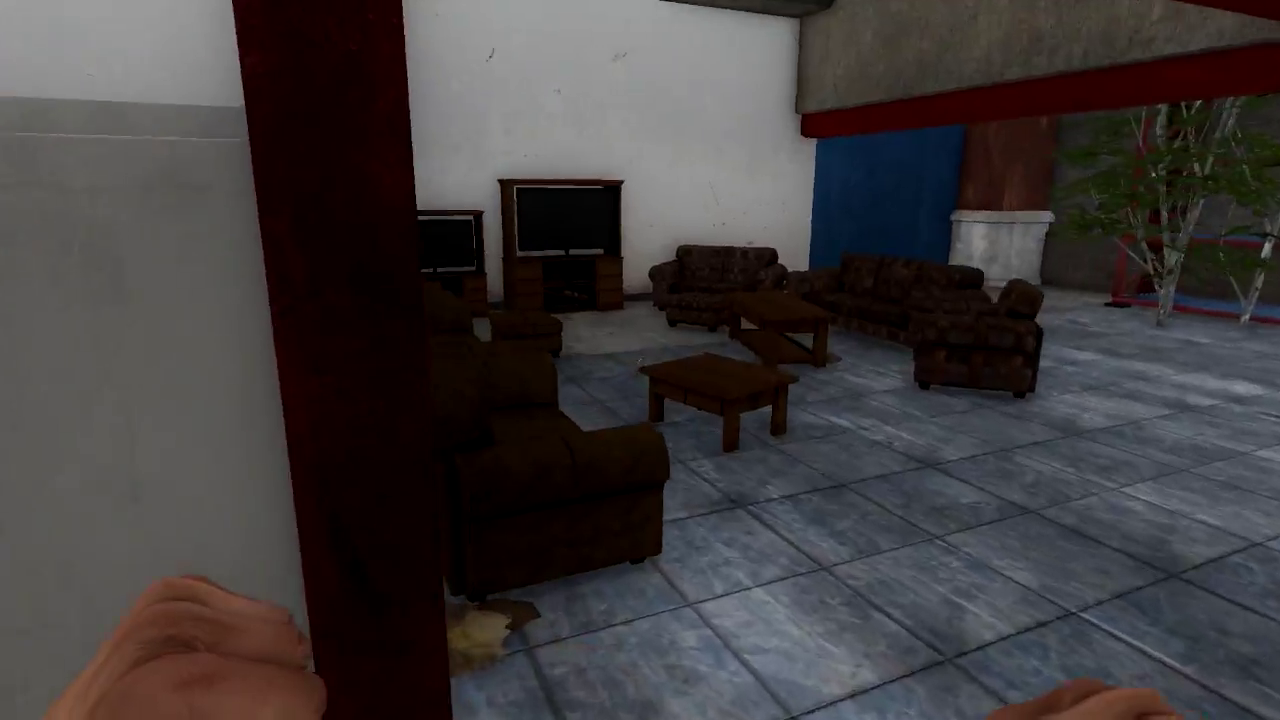
- Cycle through hotbar slots 3 and 2, then go bare-handed with slot 1
{"action": "key", "text": "3"}
{"action": "key", "text": "2"}
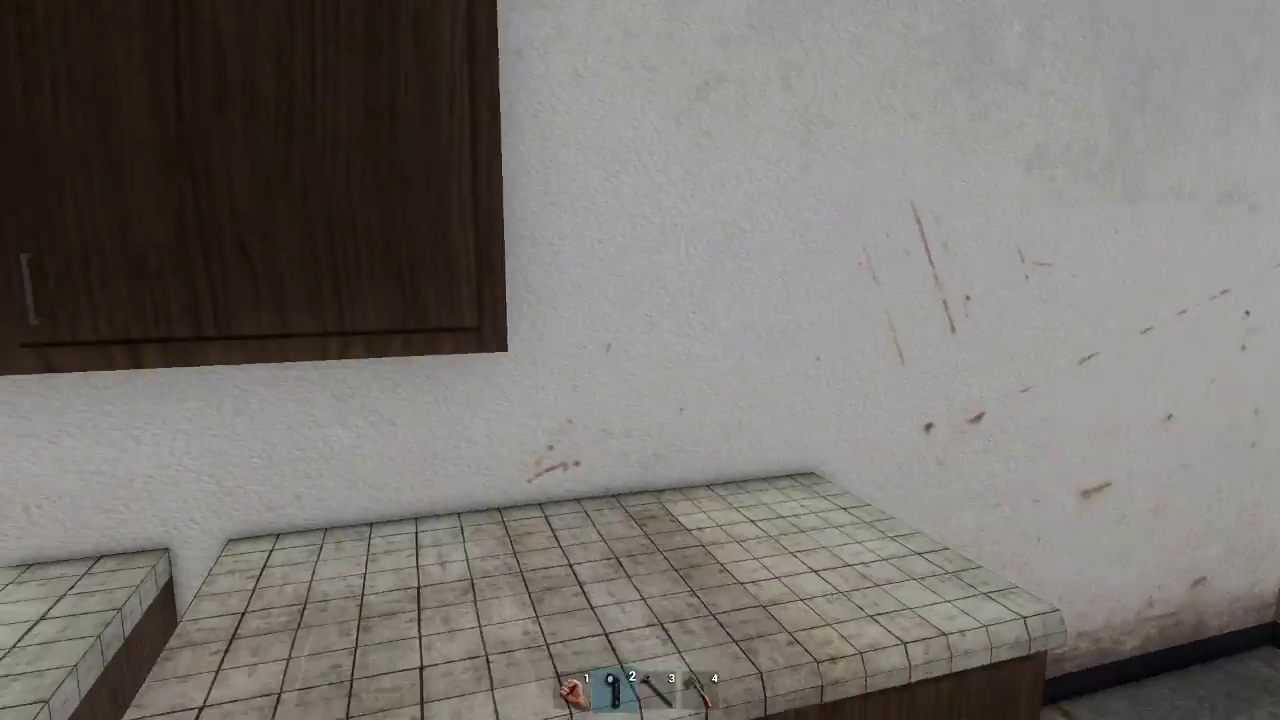
{"action": "key", "text": "1"}
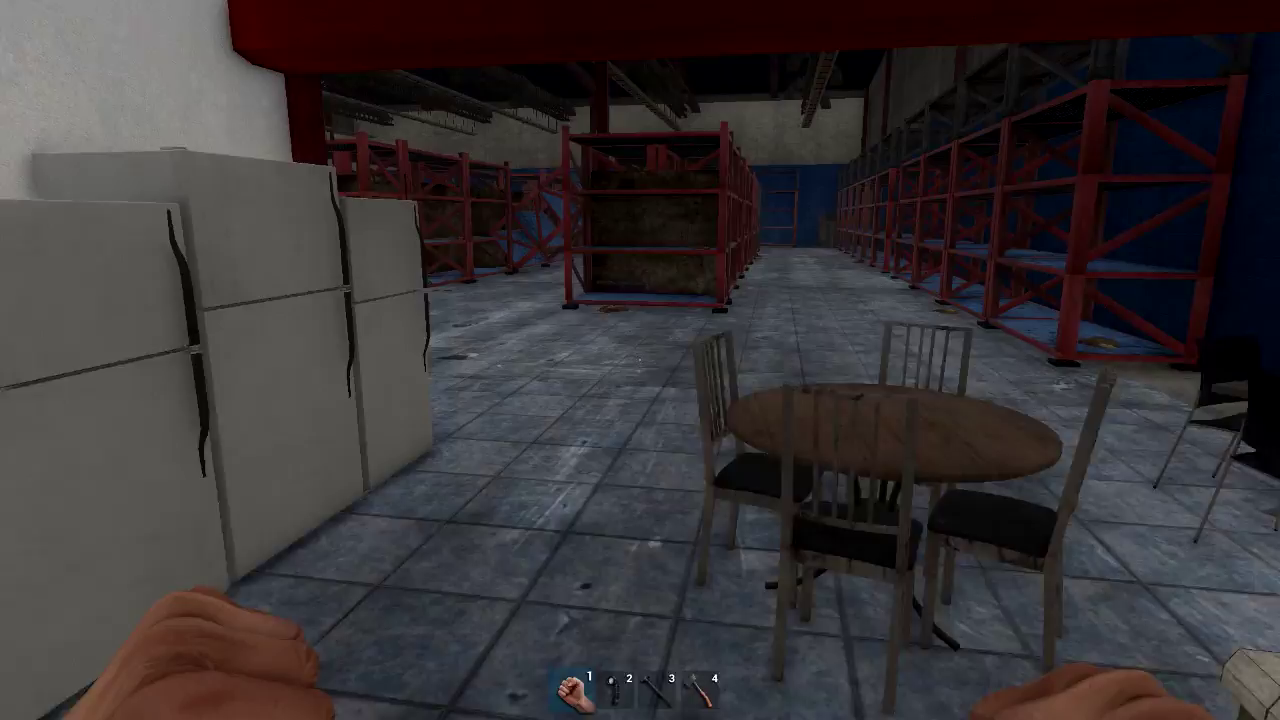
- Walk past the fridges and down the red shelf aisles toward the fallen racks
{"action": "key", "text": "w"}
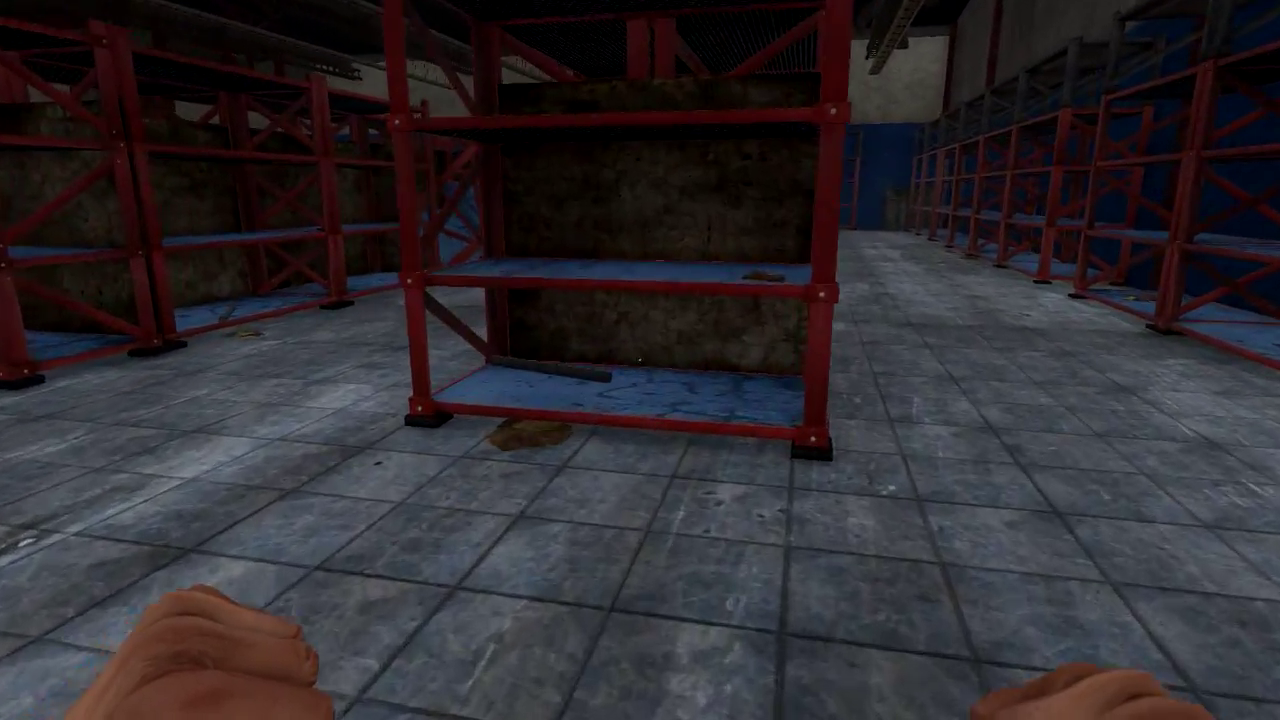
{"action": "key", "text": "w"}
{"action": "key", "text": "w"}
{"action": "key", "text": "w"}
{"action": "key", "text": "w"}
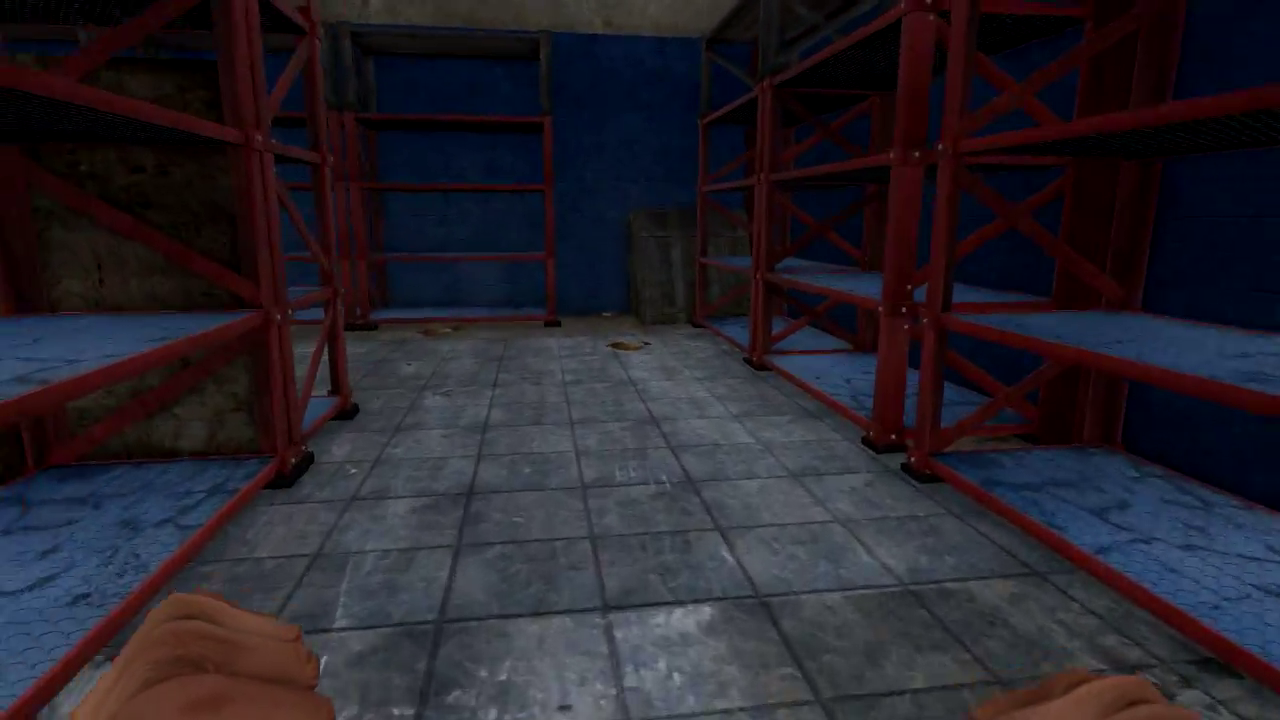
{"action": "key", "text": "w"}
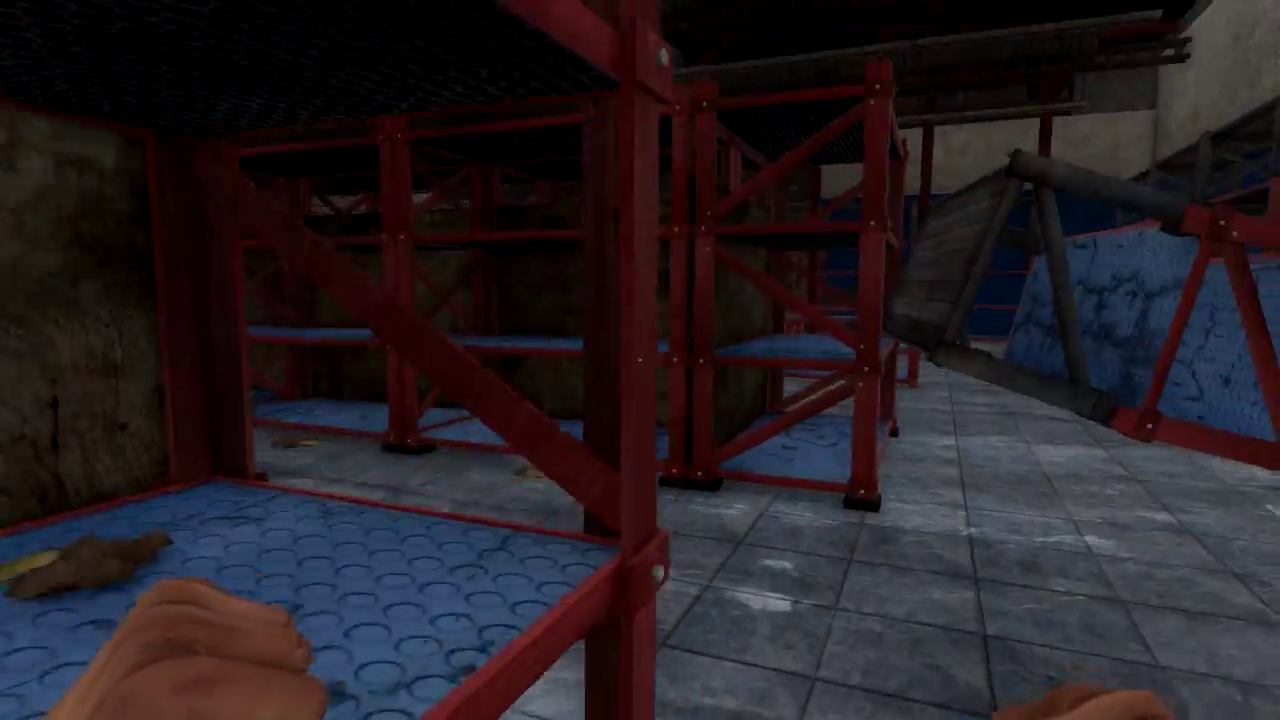
{"action": "key", "text": "w"}
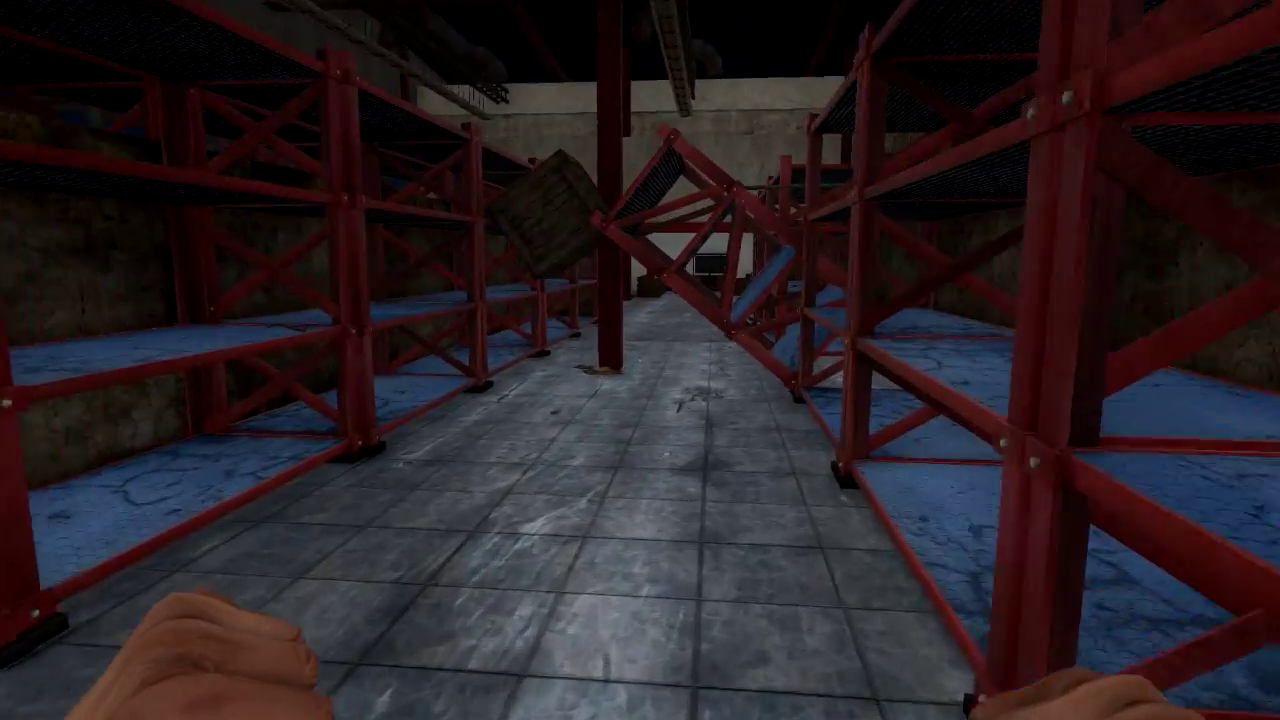
{"action": "key", "text": "w"}
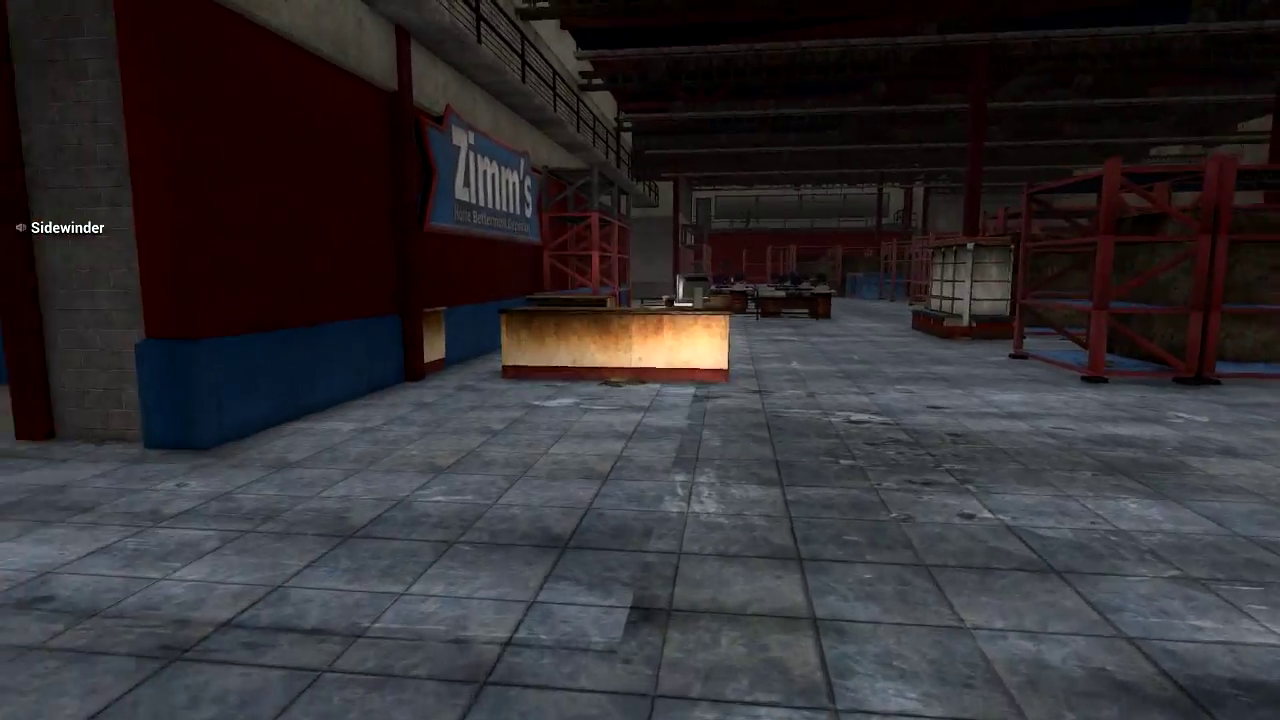
{"action": "key", "text": "w"}
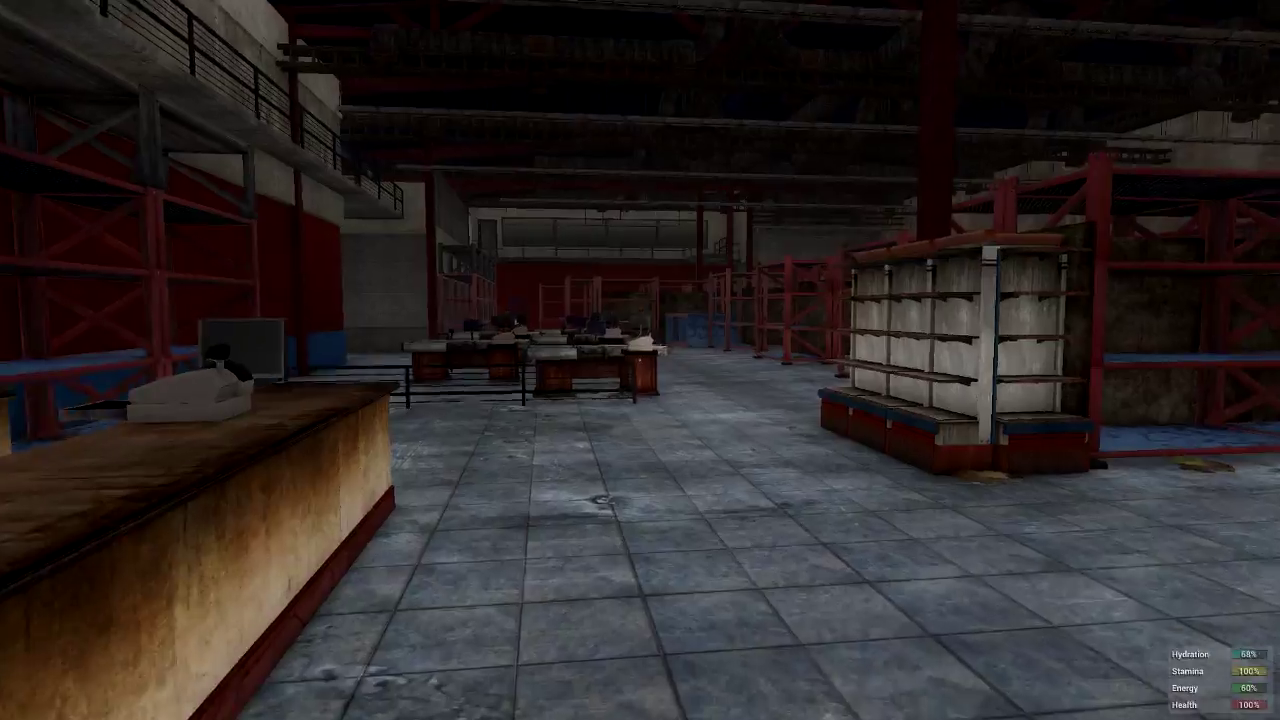
- Walk across the warehouse floor to the counter with the cash register
{"action": "key", "text": "w"}
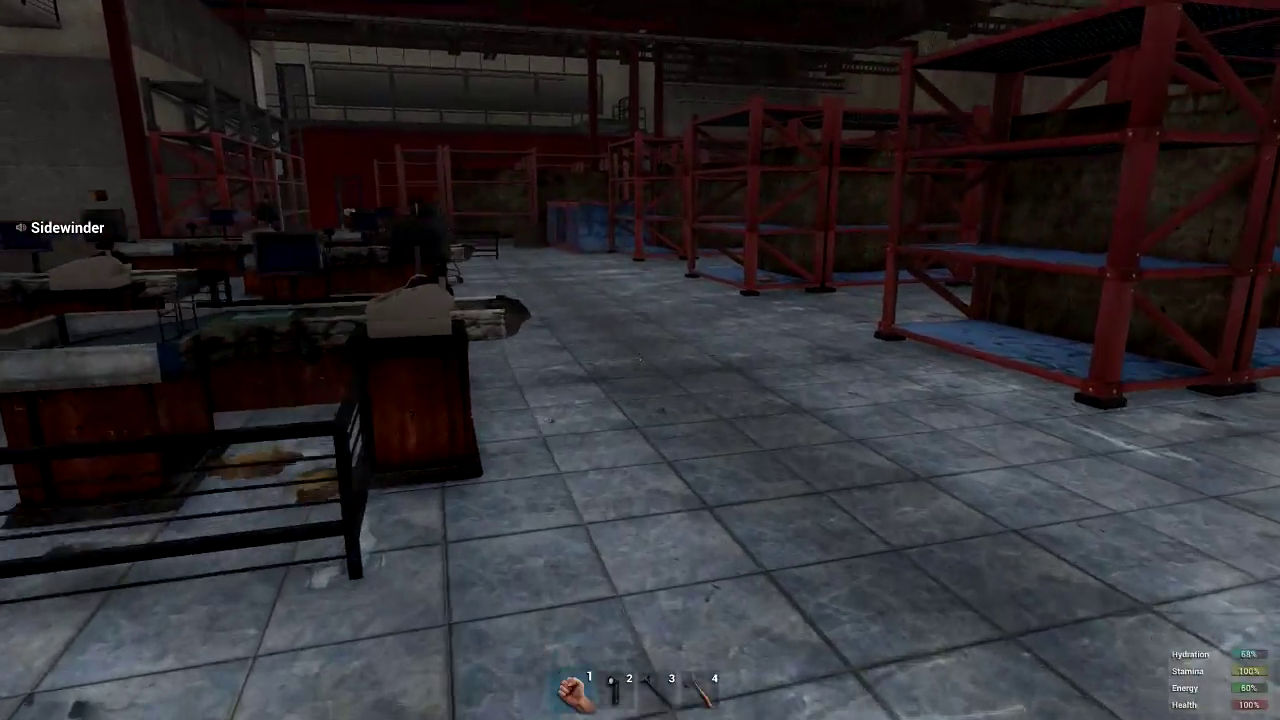
{"action": "key", "text": "w"}
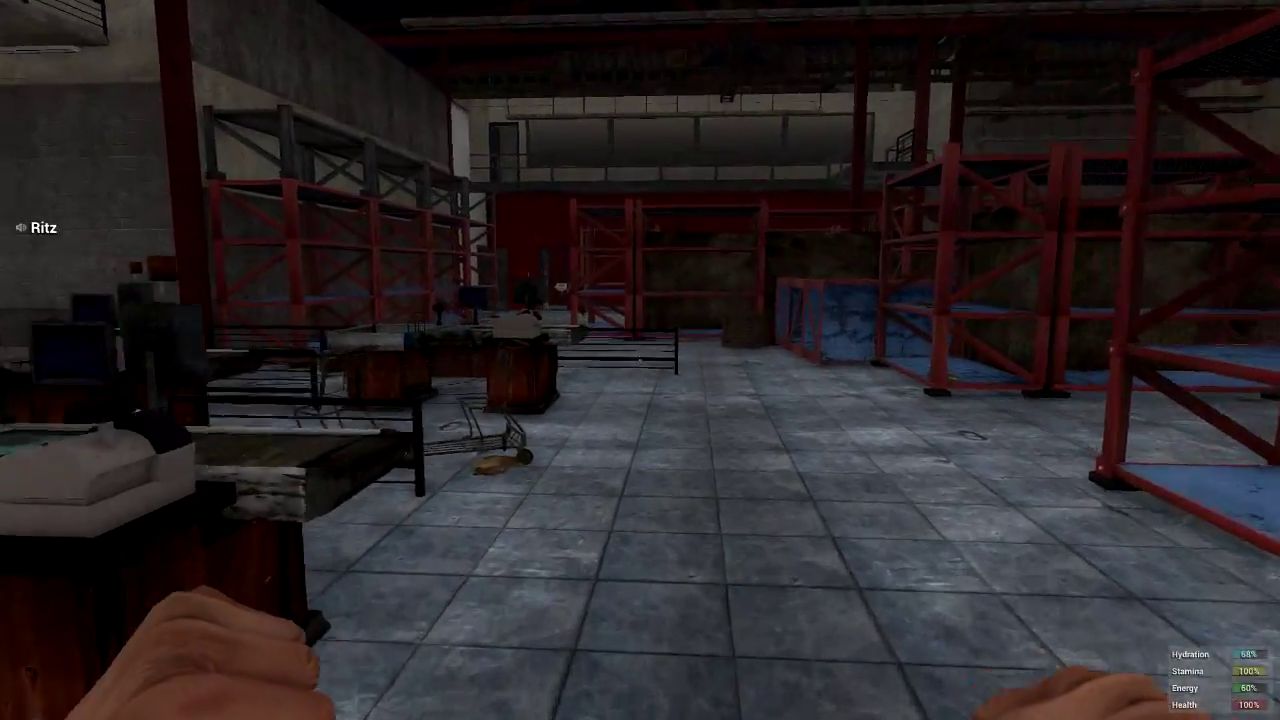
{"action": "key", "text": "w"}
{"action": "key", "text": "w"}
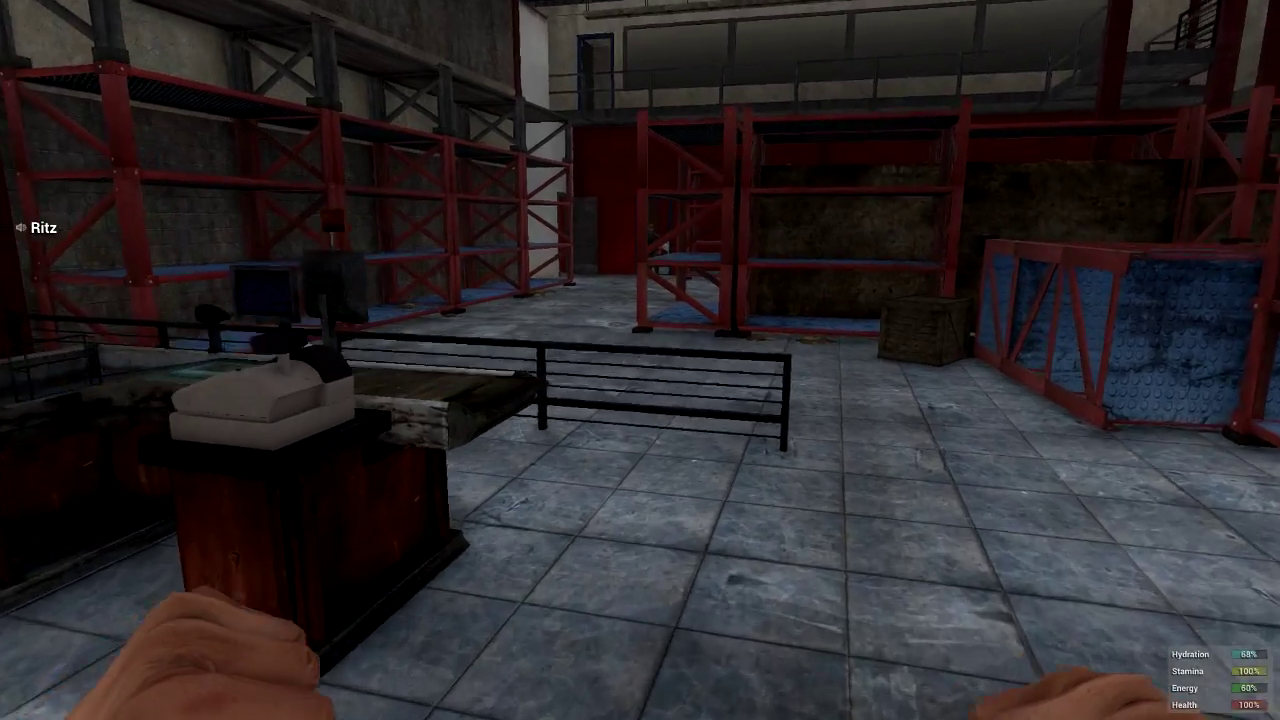
{"action": "key", "text": "w"}
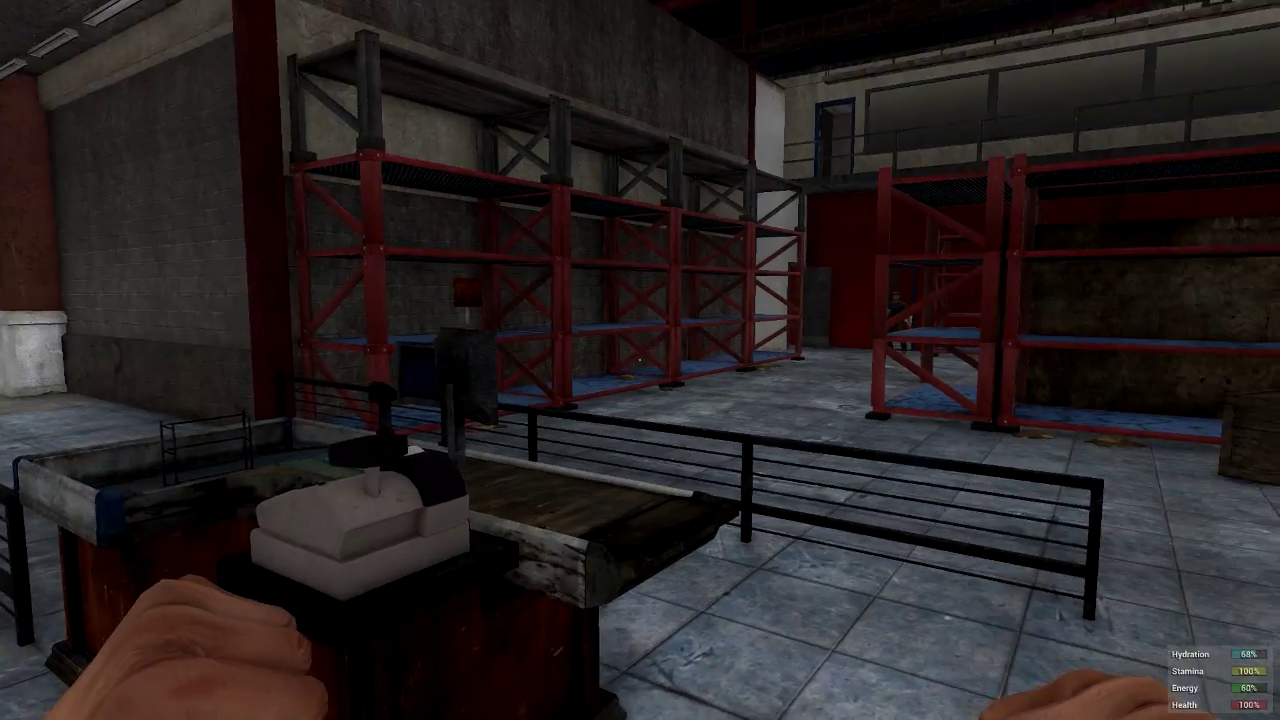
- Check the inventory briefly, then turn toward the approaching player
{"action": "key", "text": "Tab"}
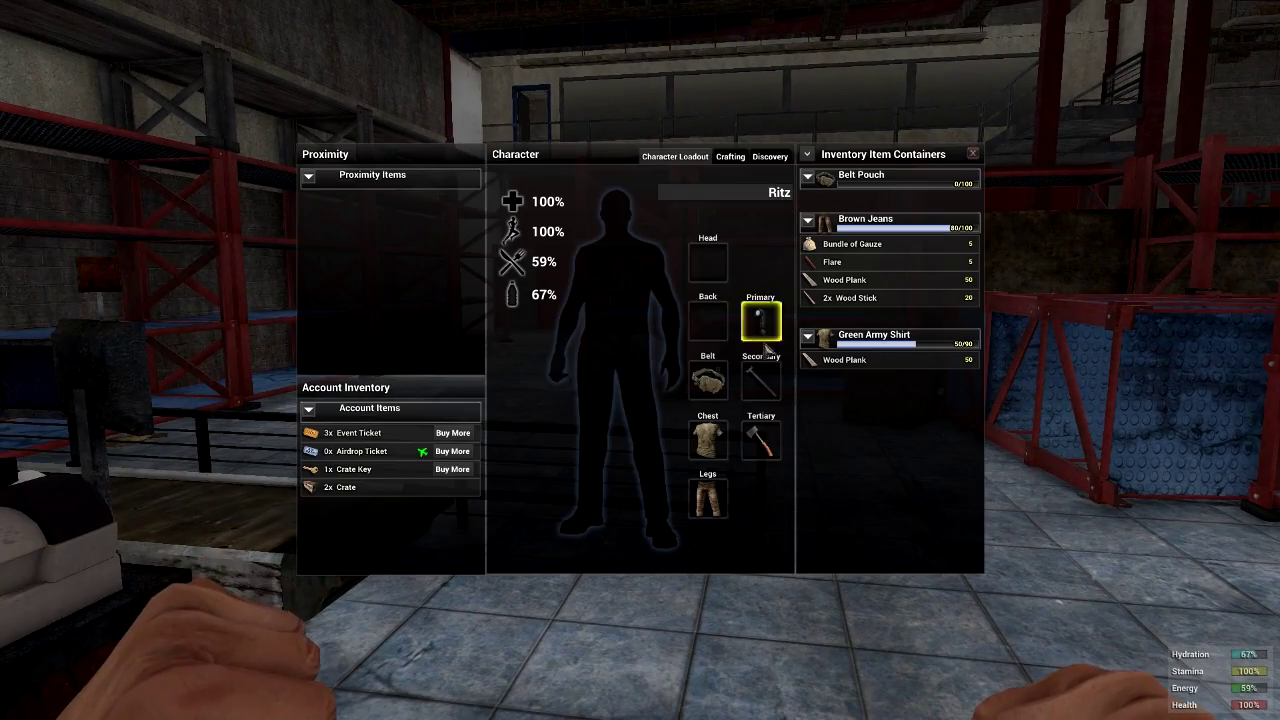
{"action": "key", "text": "Tab"}
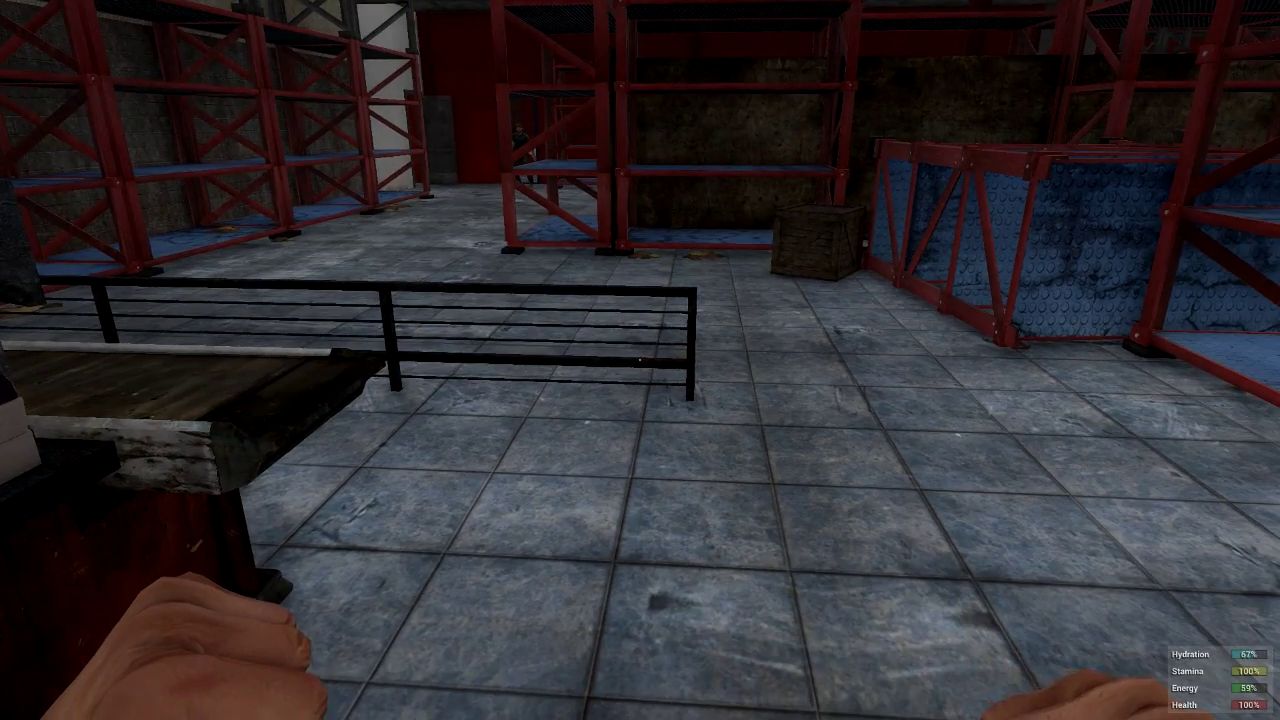
{"action": "key", "text": "w"}
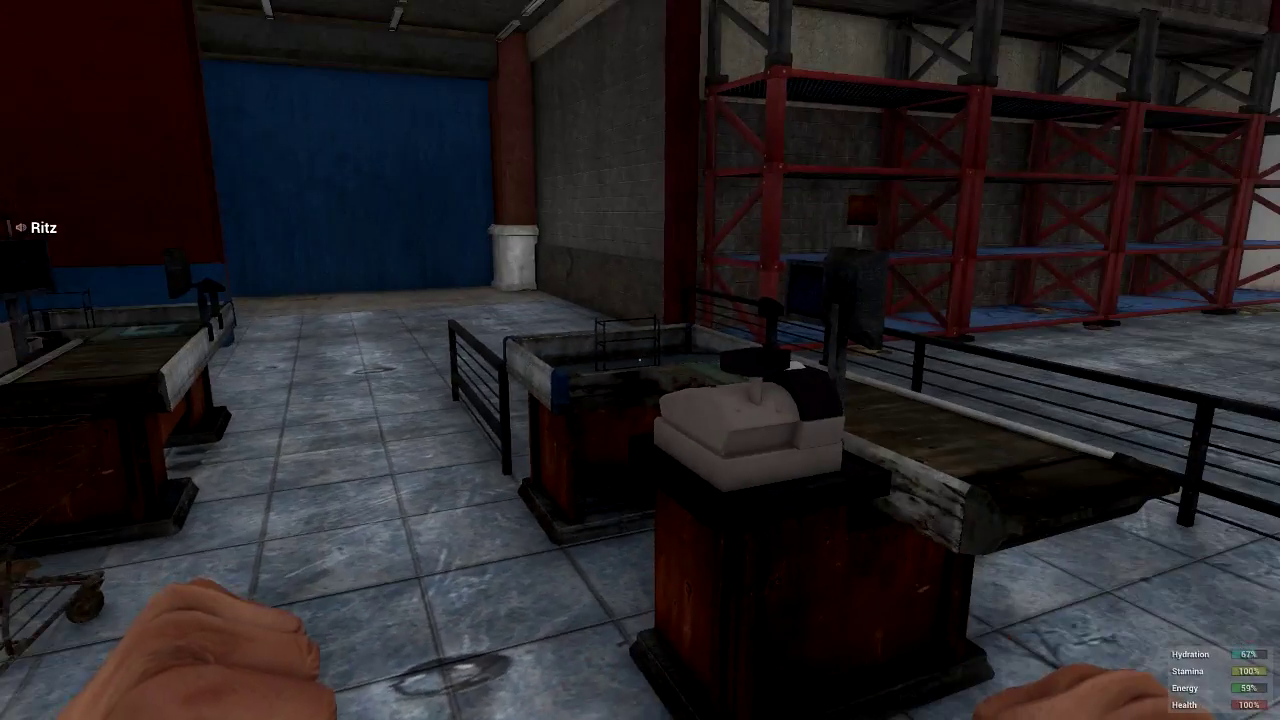
{"action": "key", "text": "w"}
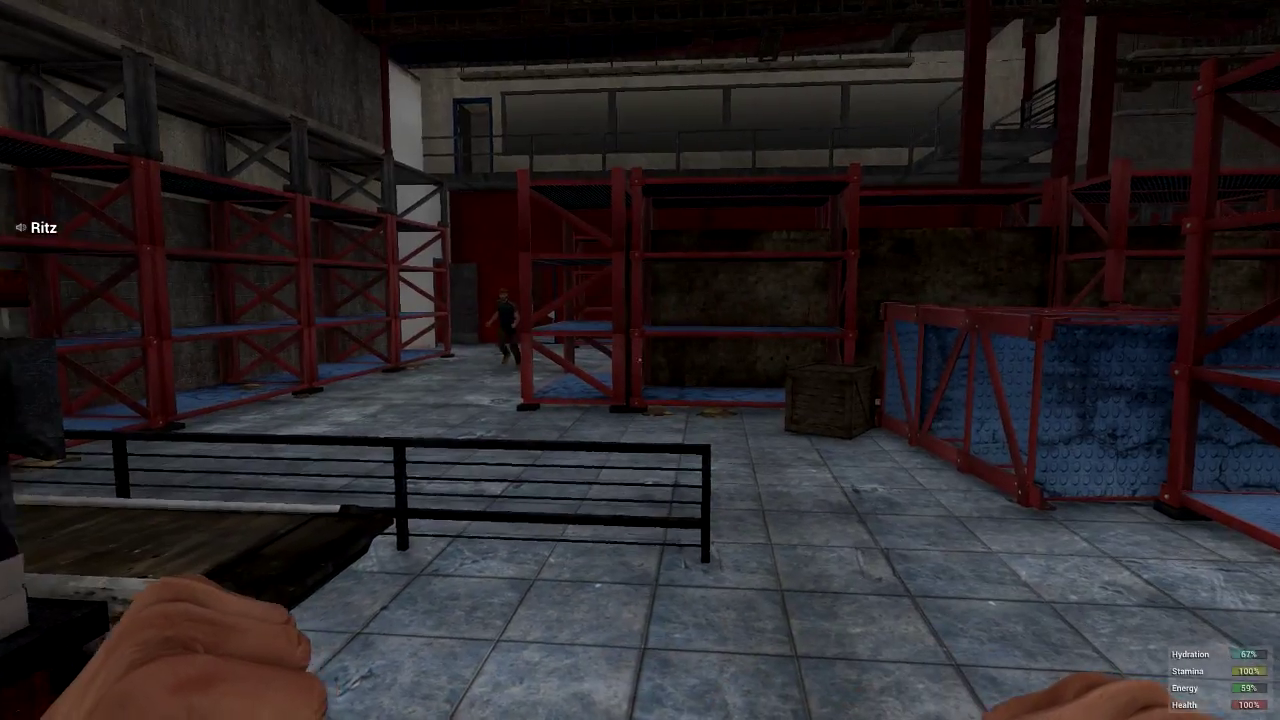
{"action": "key", "text": "w"}
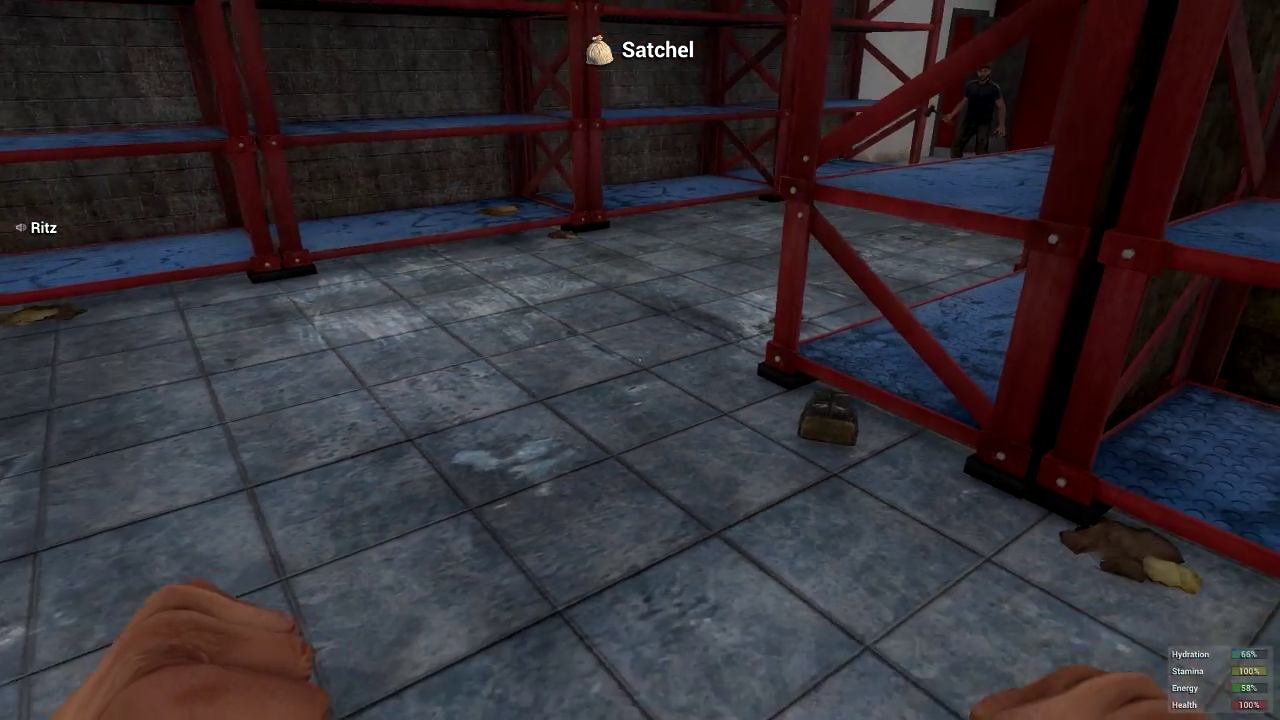
- Check carrying space in the inventory, then ready the hatchet at the wooden crate
{"action": "key", "text": "Tab"}
{"action": "key", "text": "Tab"}
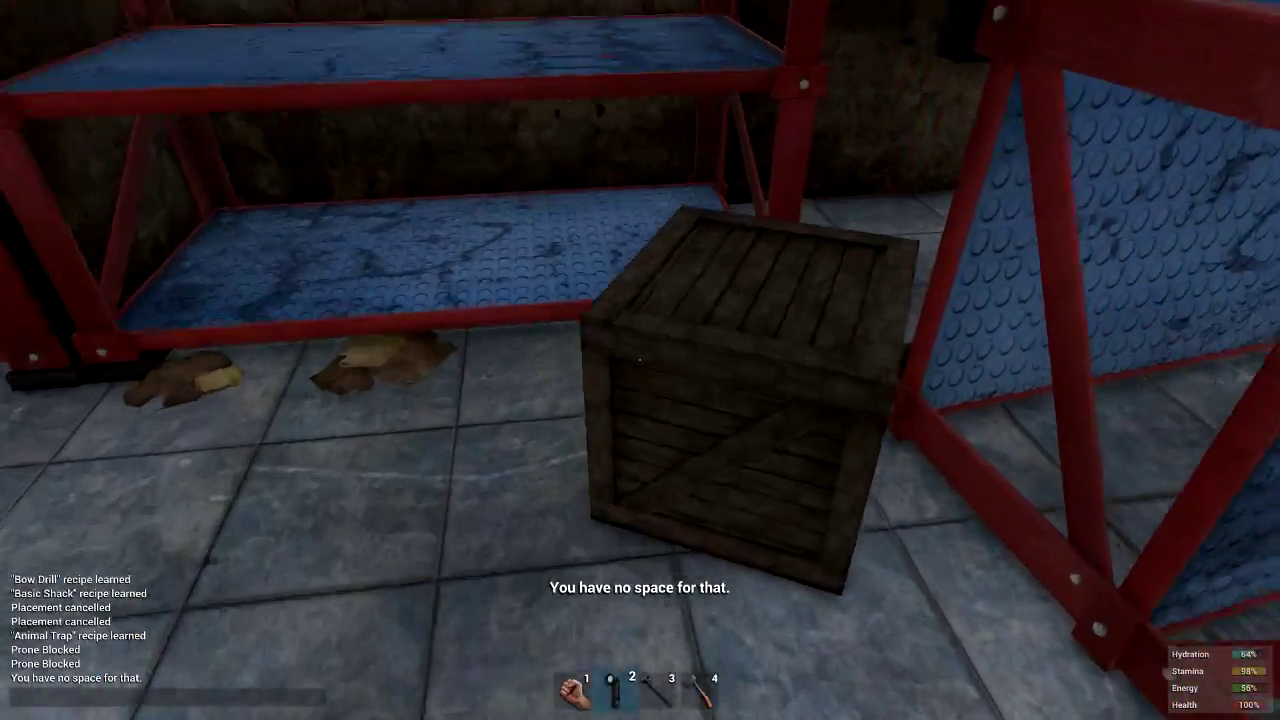
{"action": "key", "text": "4"}
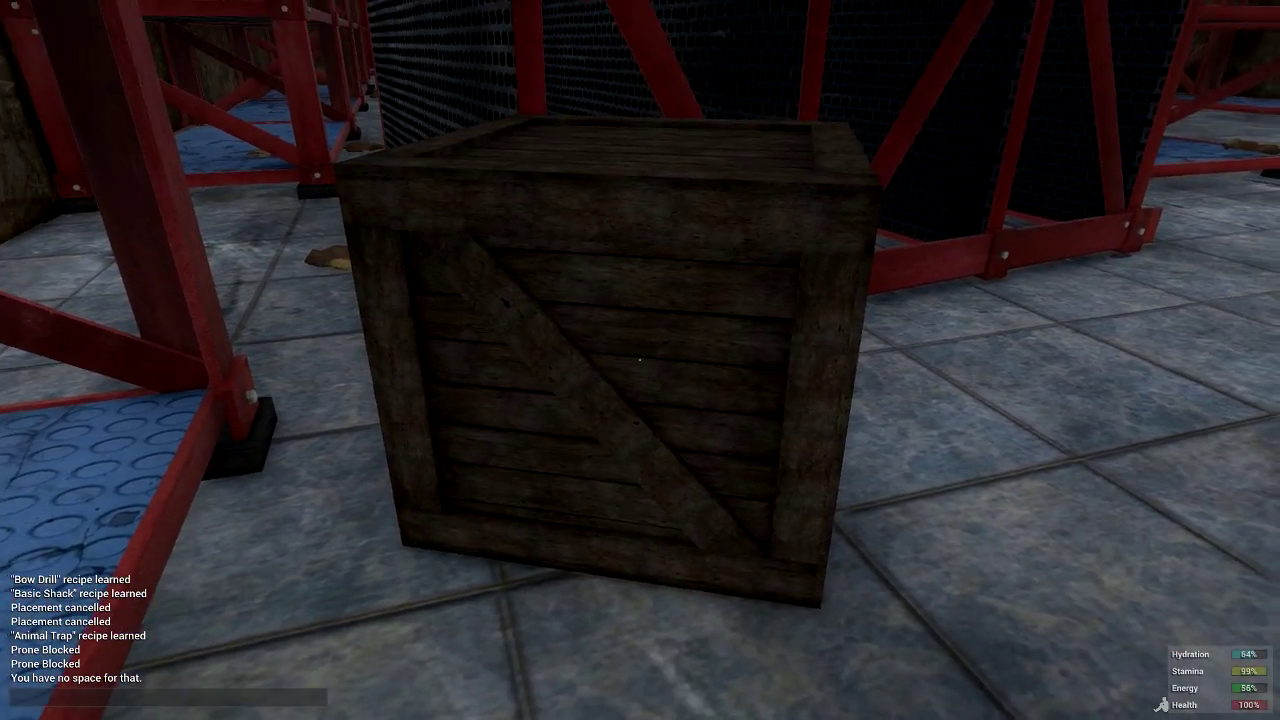
{"action": "key", "text": "1"}
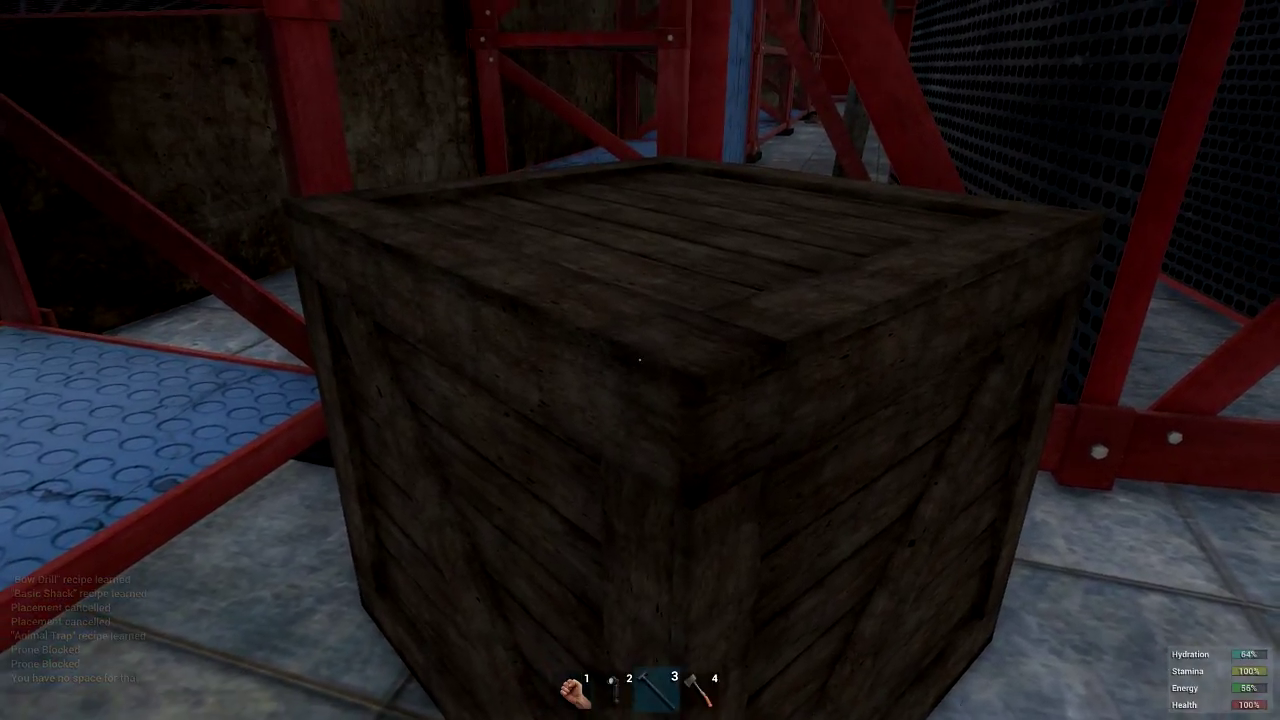
{"action": "key", "text": "4"}
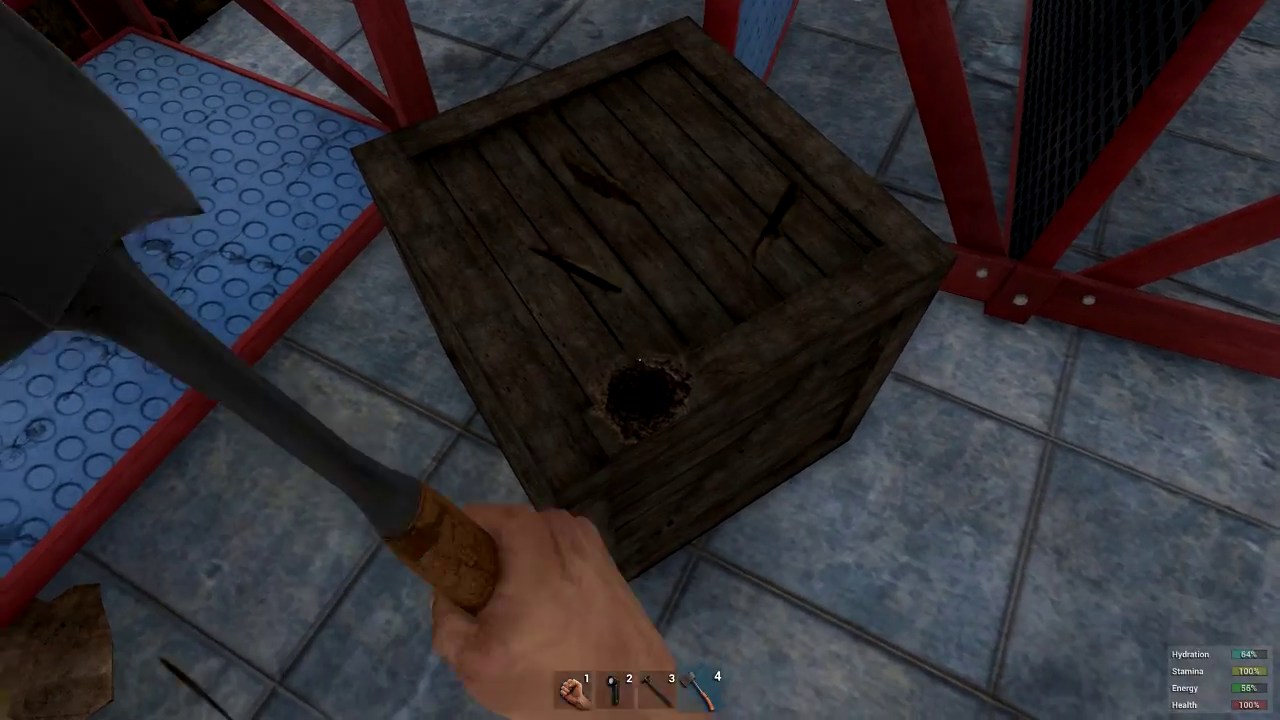
- Strike the crate, then search the long shelf aisle past the shopping cart
{"action": "left_click", "coordinate": [640, 360]}
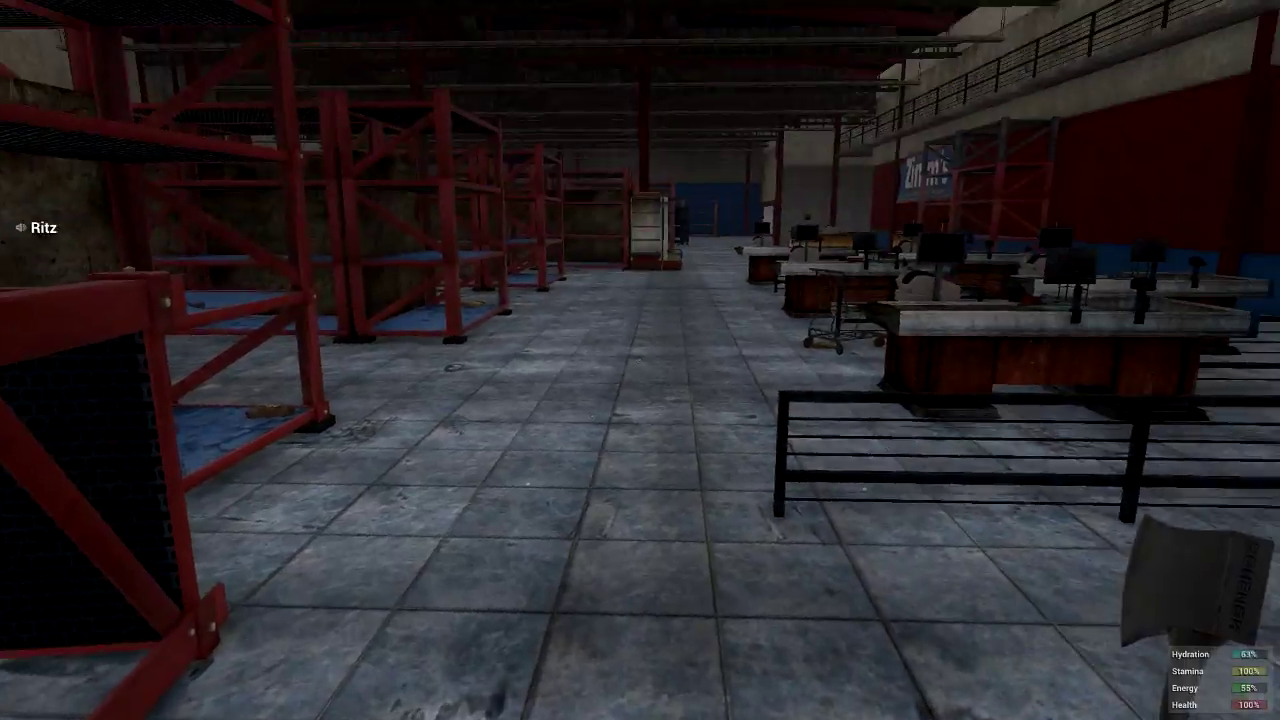
{"action": "key", "text": "w"}
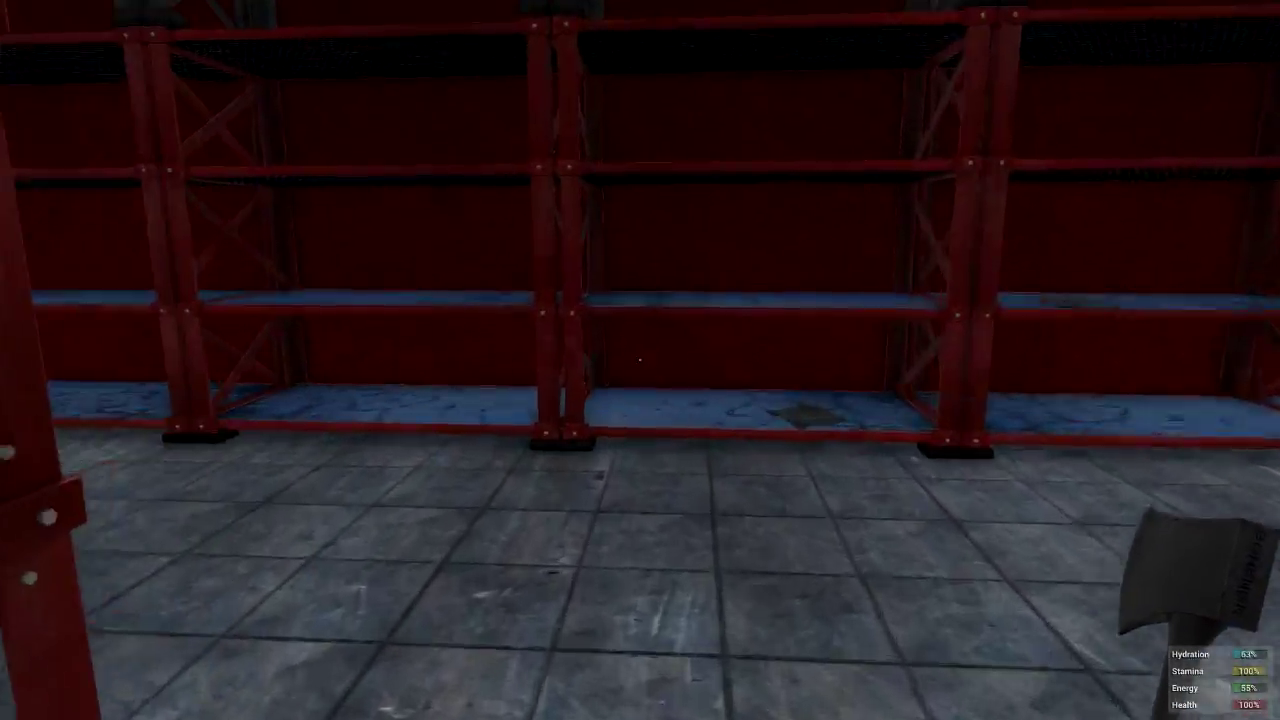
{"action": "key", "text": "w"}
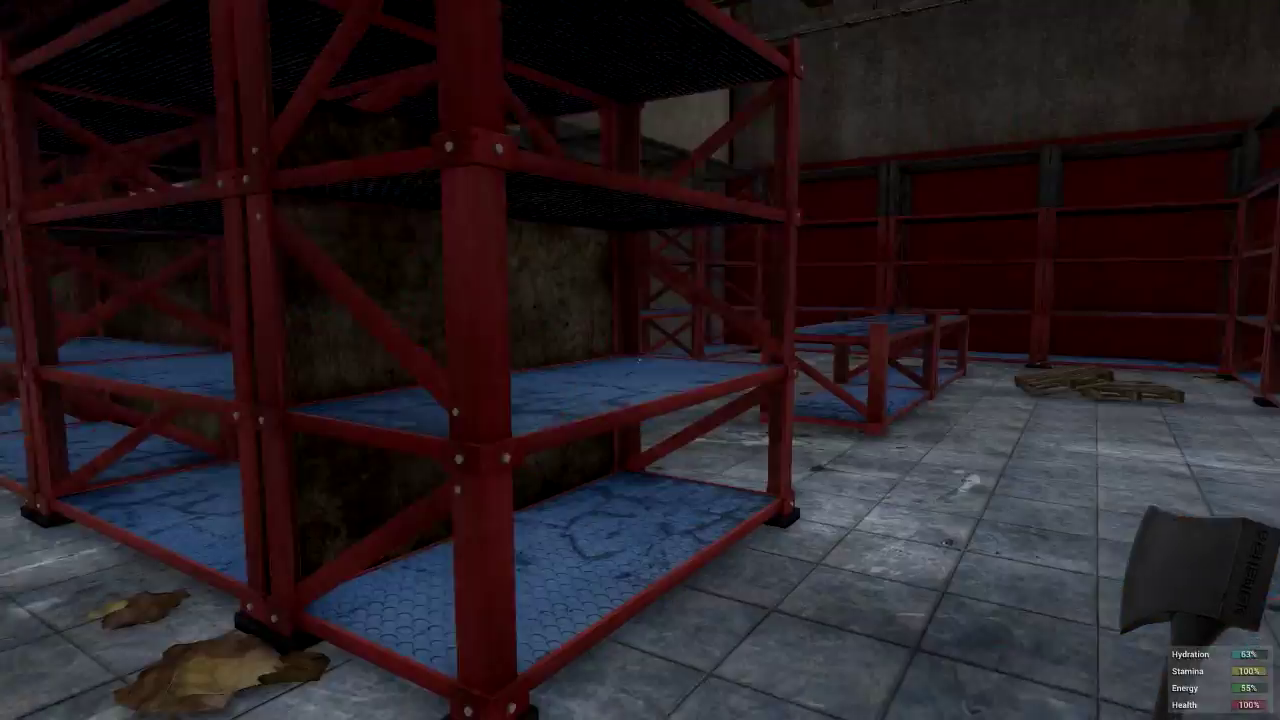
{"action": "key", "text": "w"}
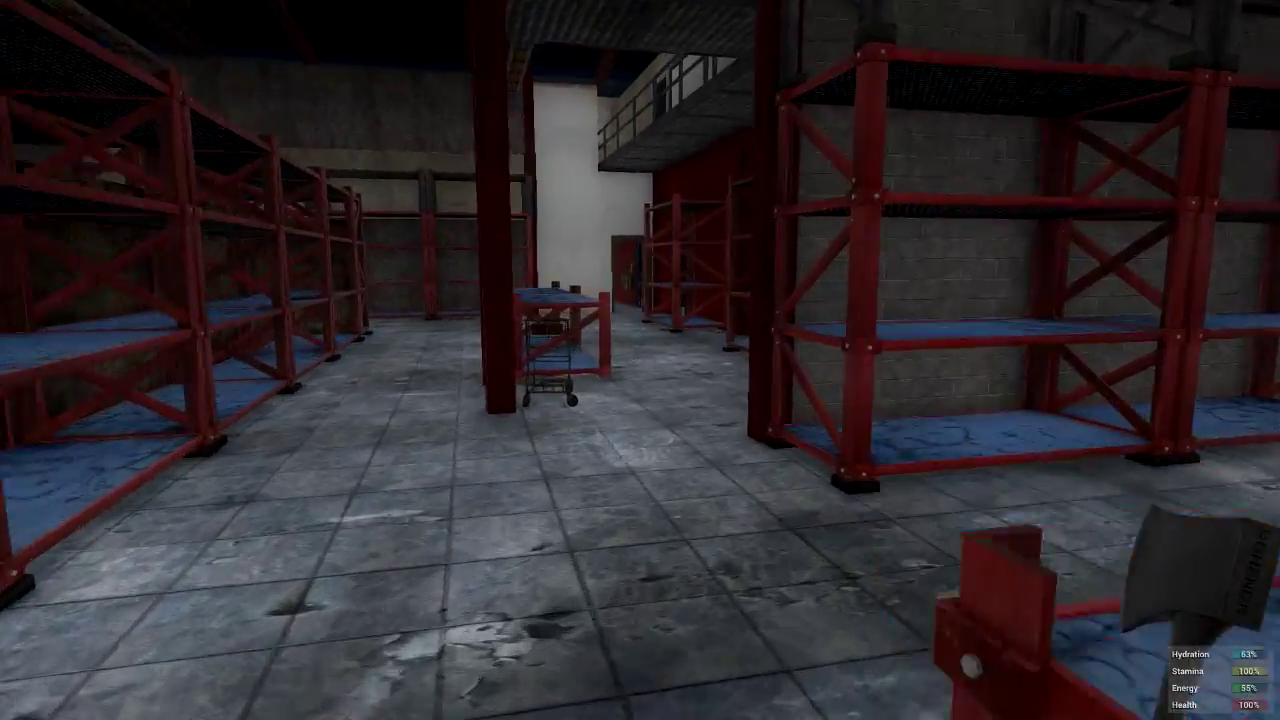
{"action": "key", "text": "w"}
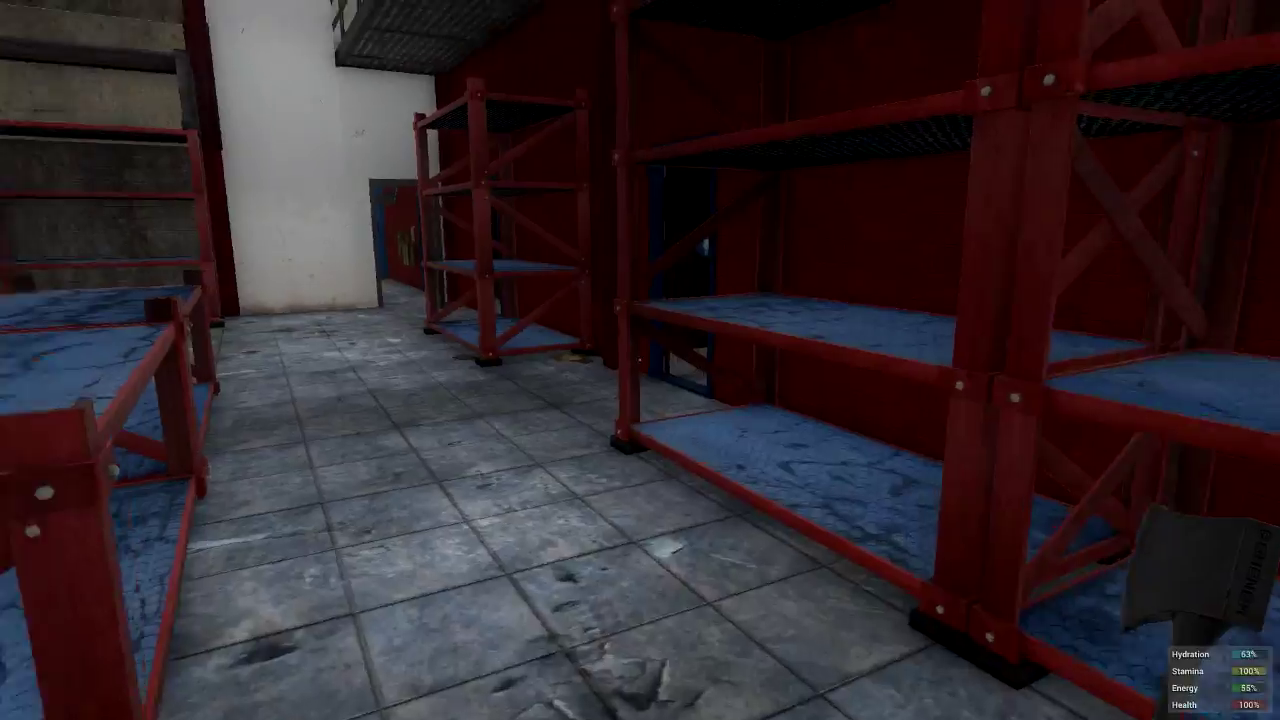
{"action": "key", "text": "w"}
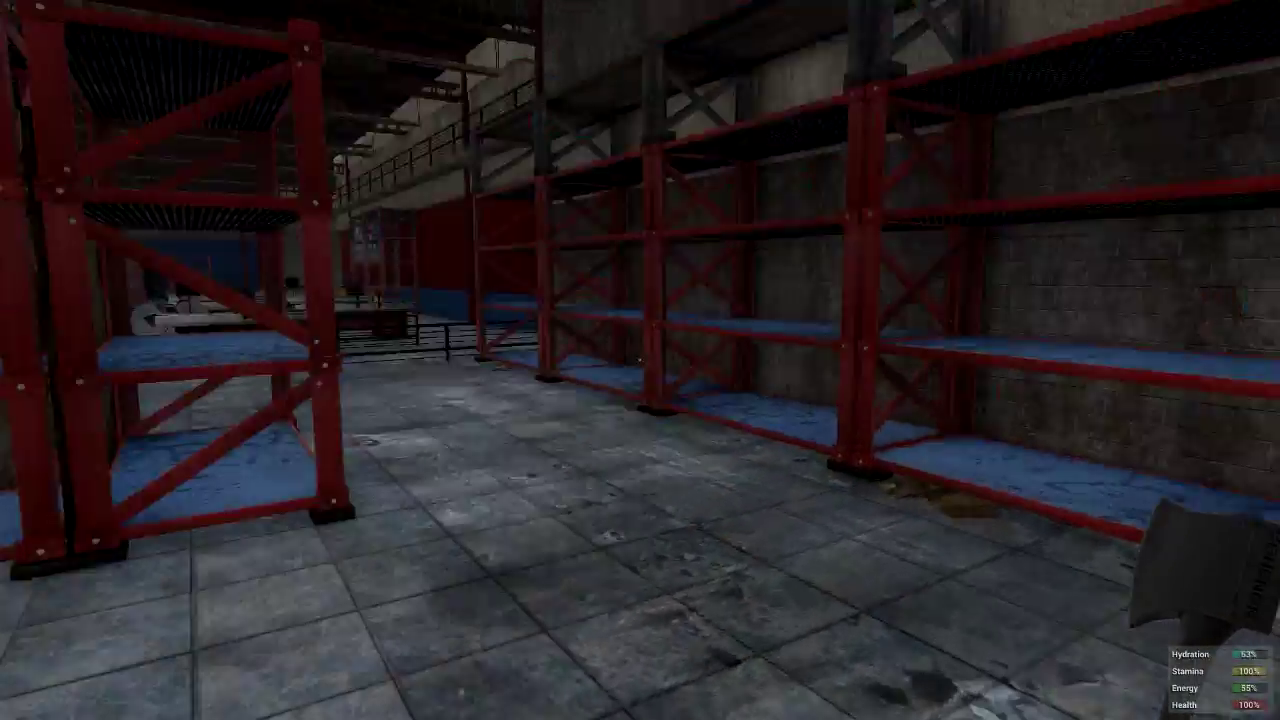
{"action": "key", "text": "w"}
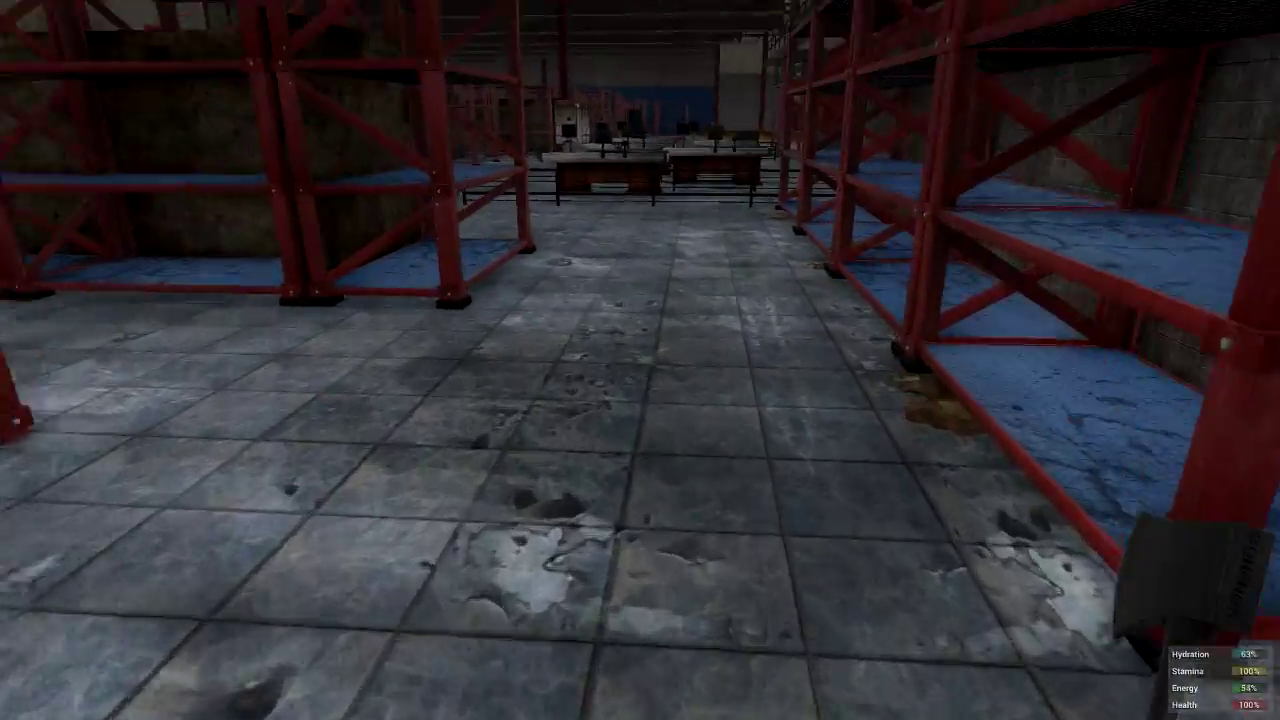
{"action": "key", "text": "w"}
{"action": "key", "text": "w"}
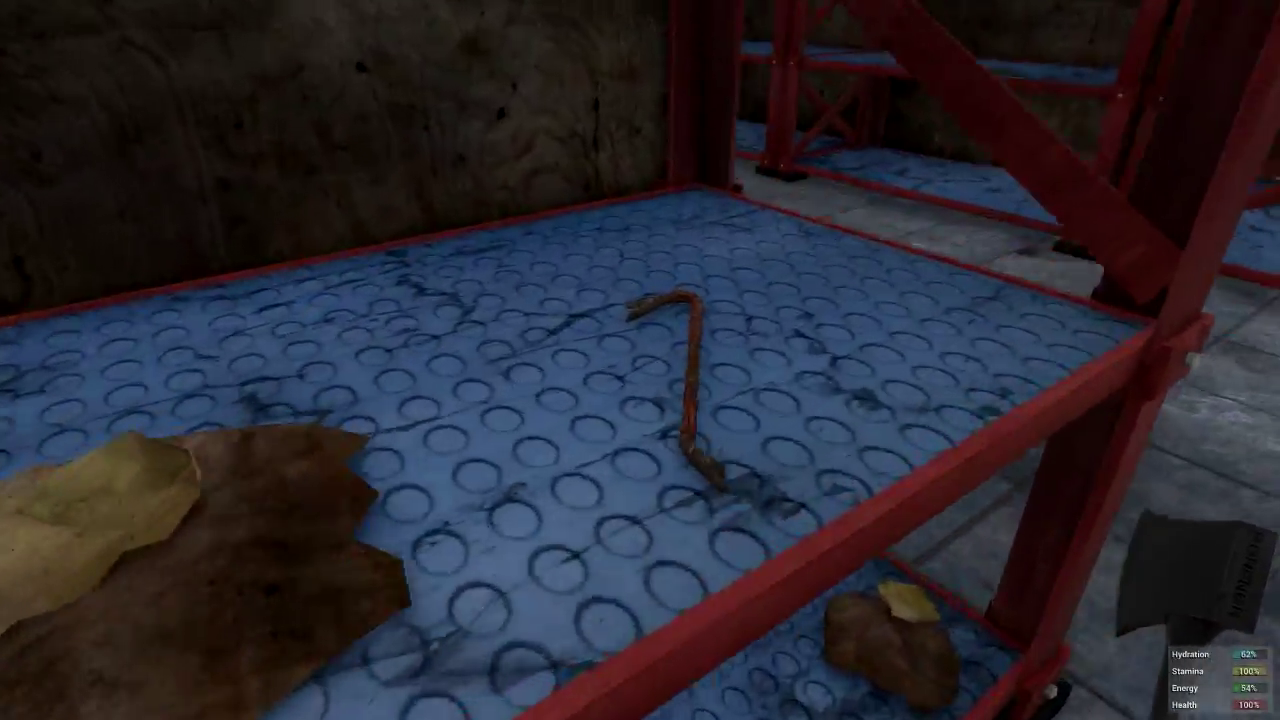
- Enter the red shelving aisle and pick up the wooden stick leaning at its end
{"action": "key", "text": "s"}
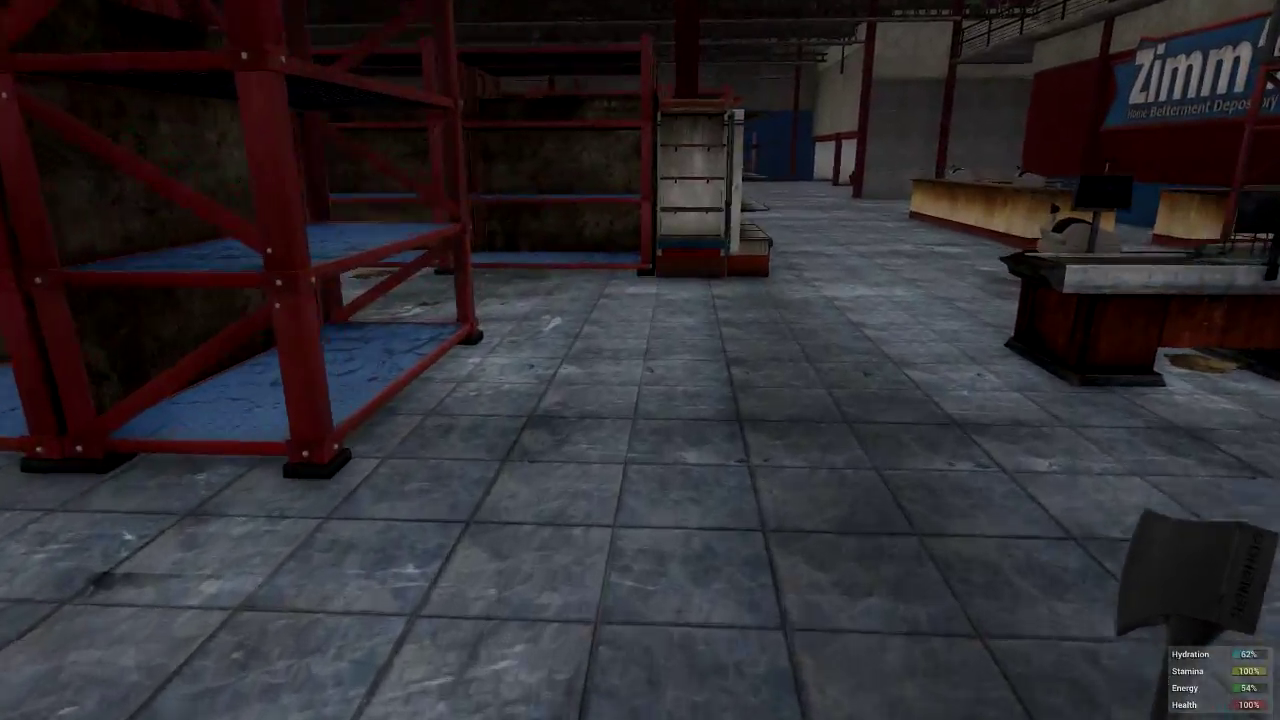
{"action": "key", "text": "w"}
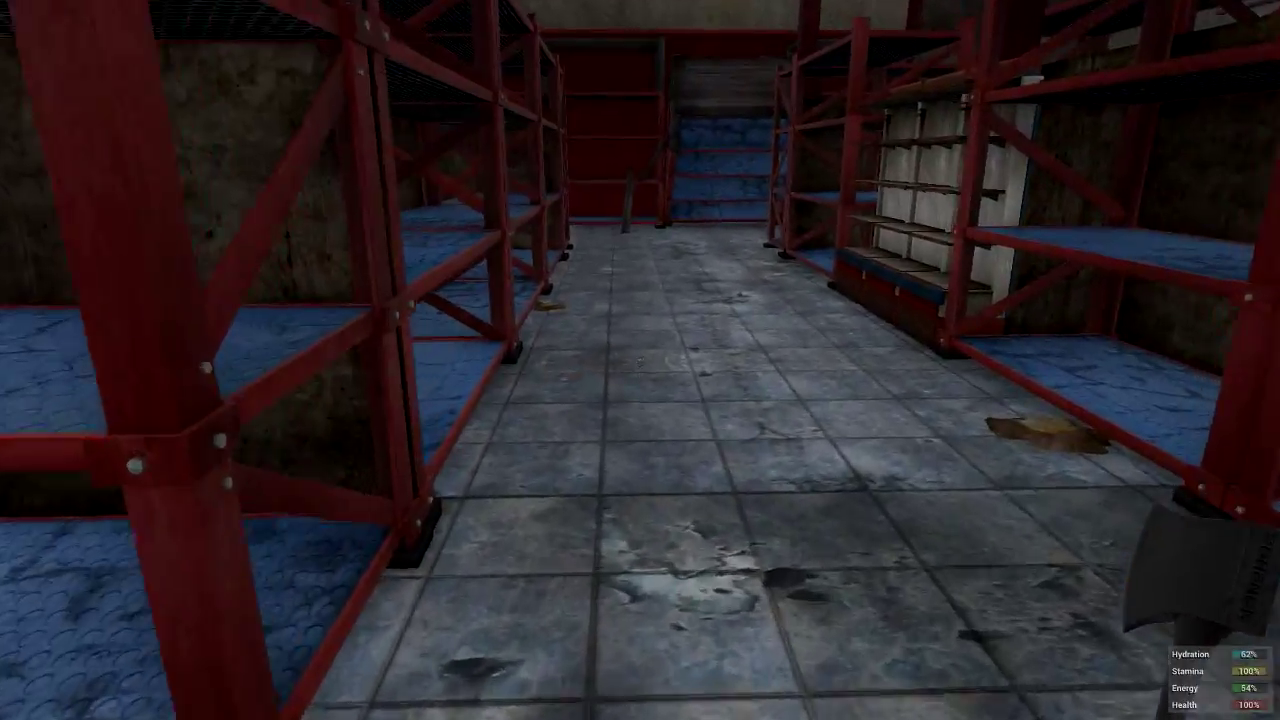
{"action": "key", "text": "w"}
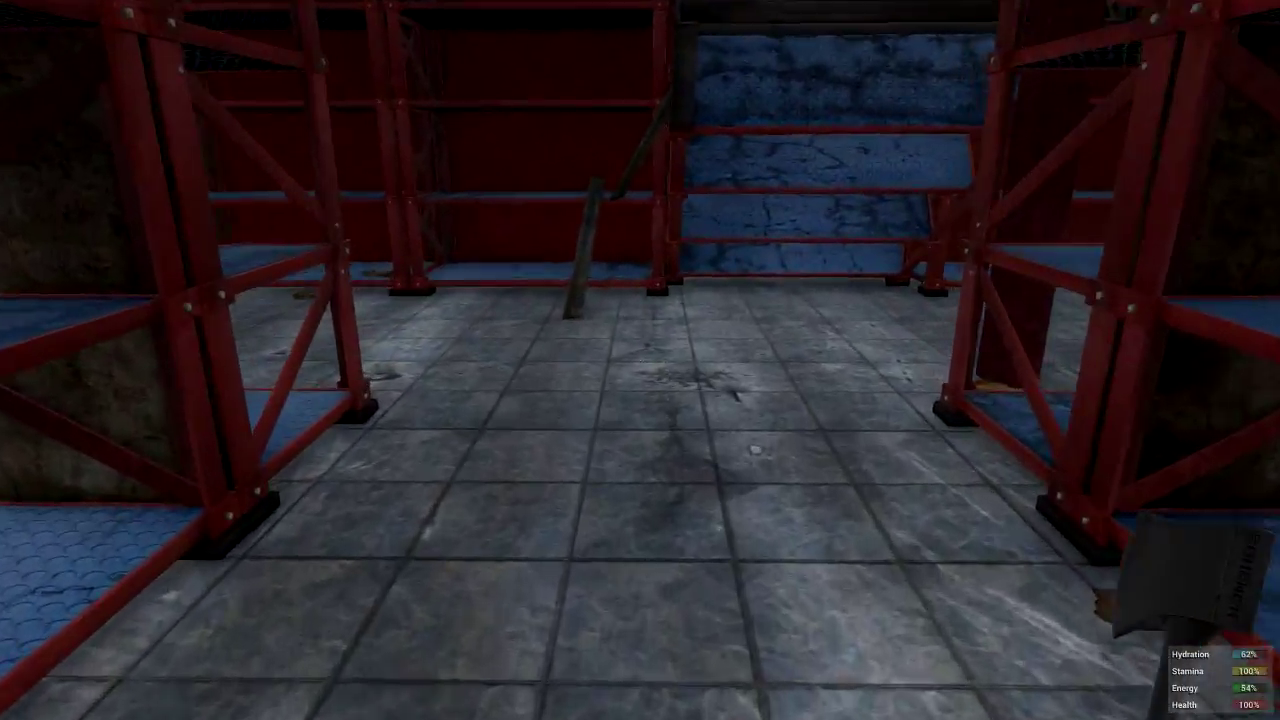
{"action": "key", "text": "w"}
{"action": "key", "text": "w"}
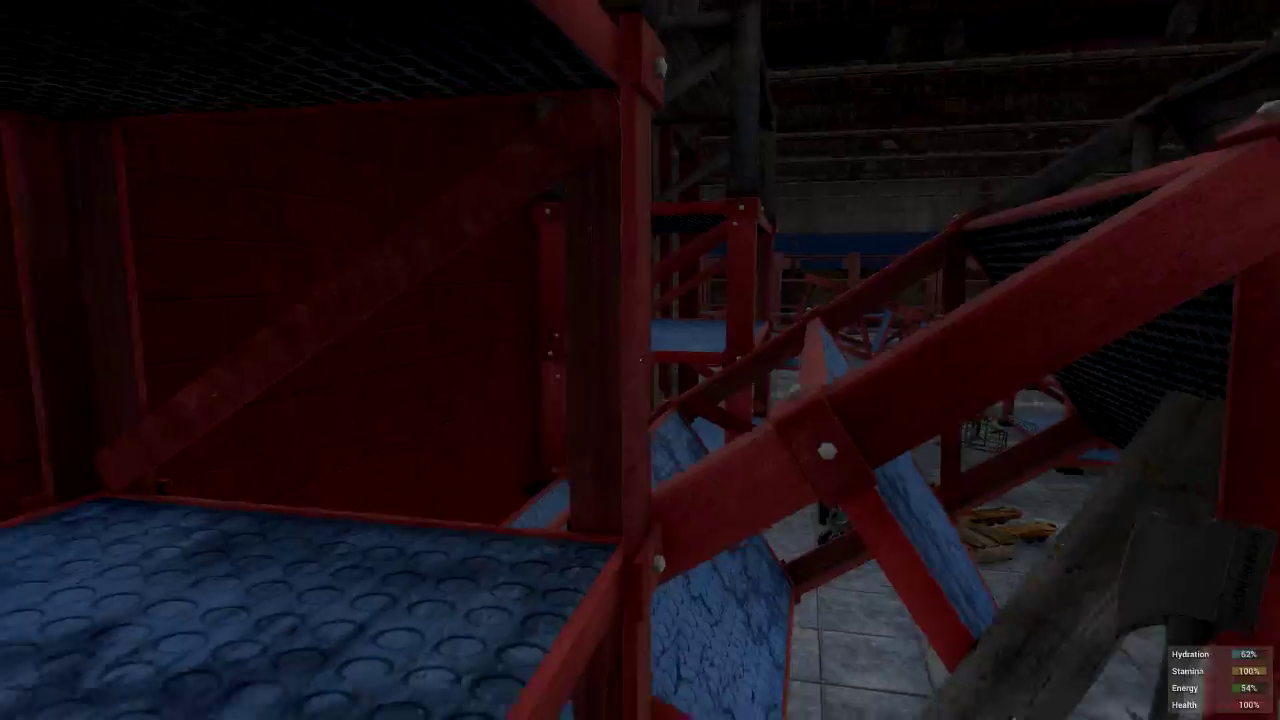
{"action": "key", "text": "w"}
{"action": "key", "text": "w"}
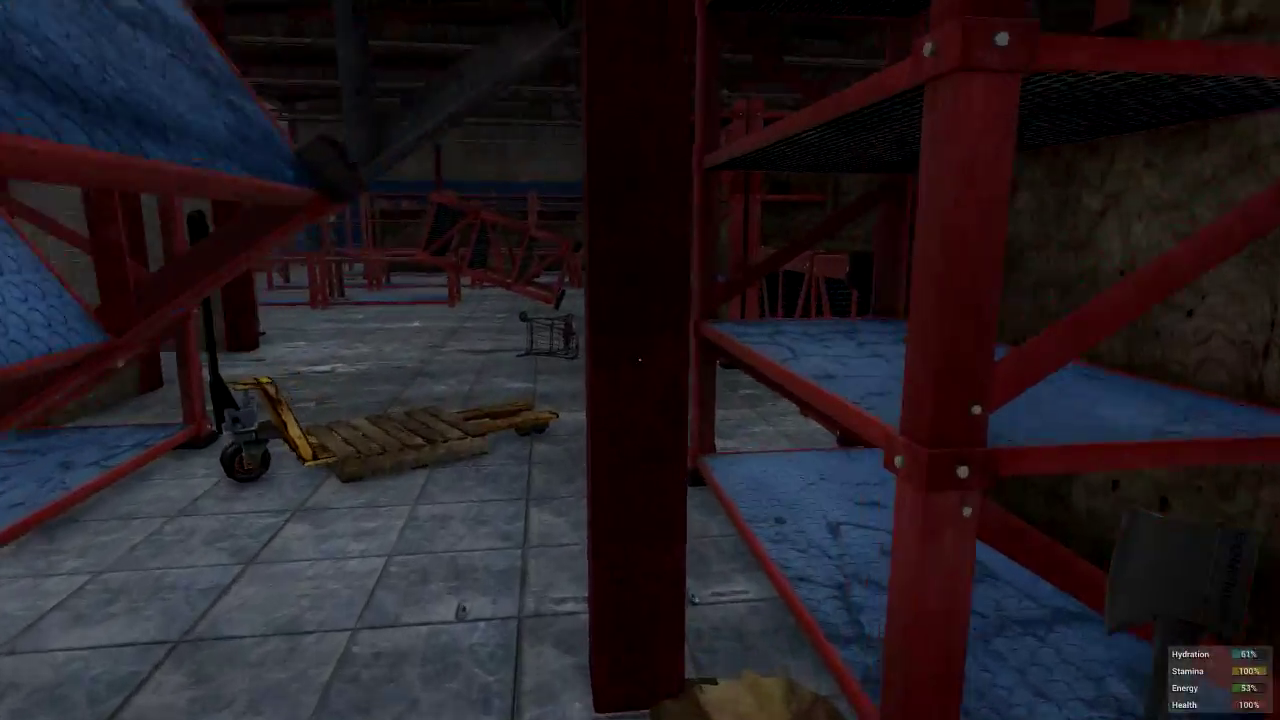
- Pass through the brick-walled corridor back among the red shelves
{"action": "key", "text": "w"}
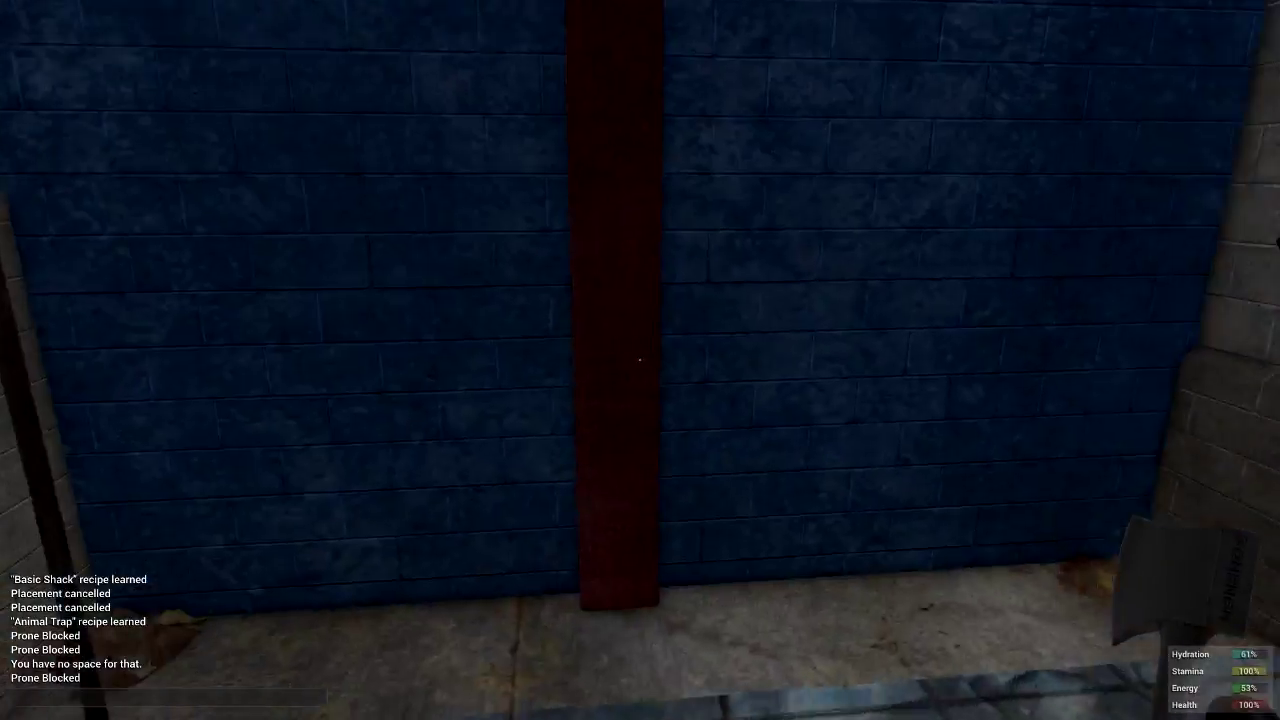
{"action": "key", "text": "w"}
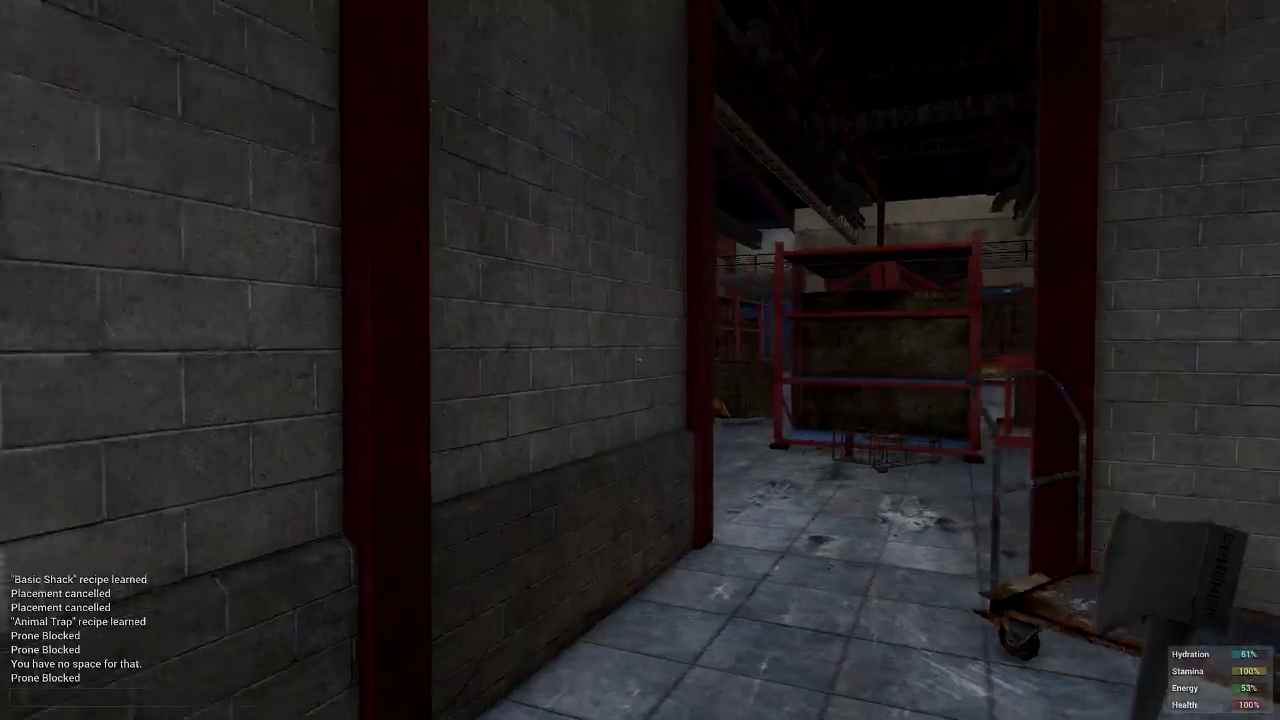
{"action": "key", "text": "w"}
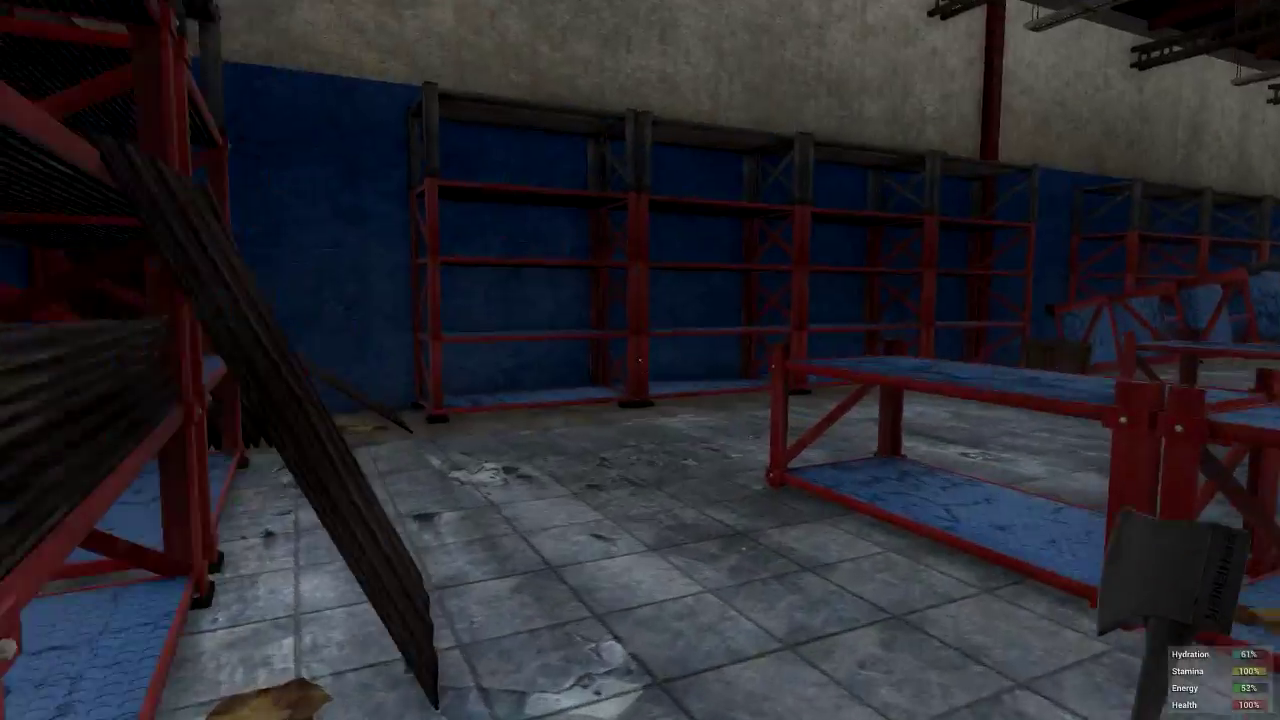
- Smash the damaged wooden crate on the floor
{"action": "key", "text": "w"}
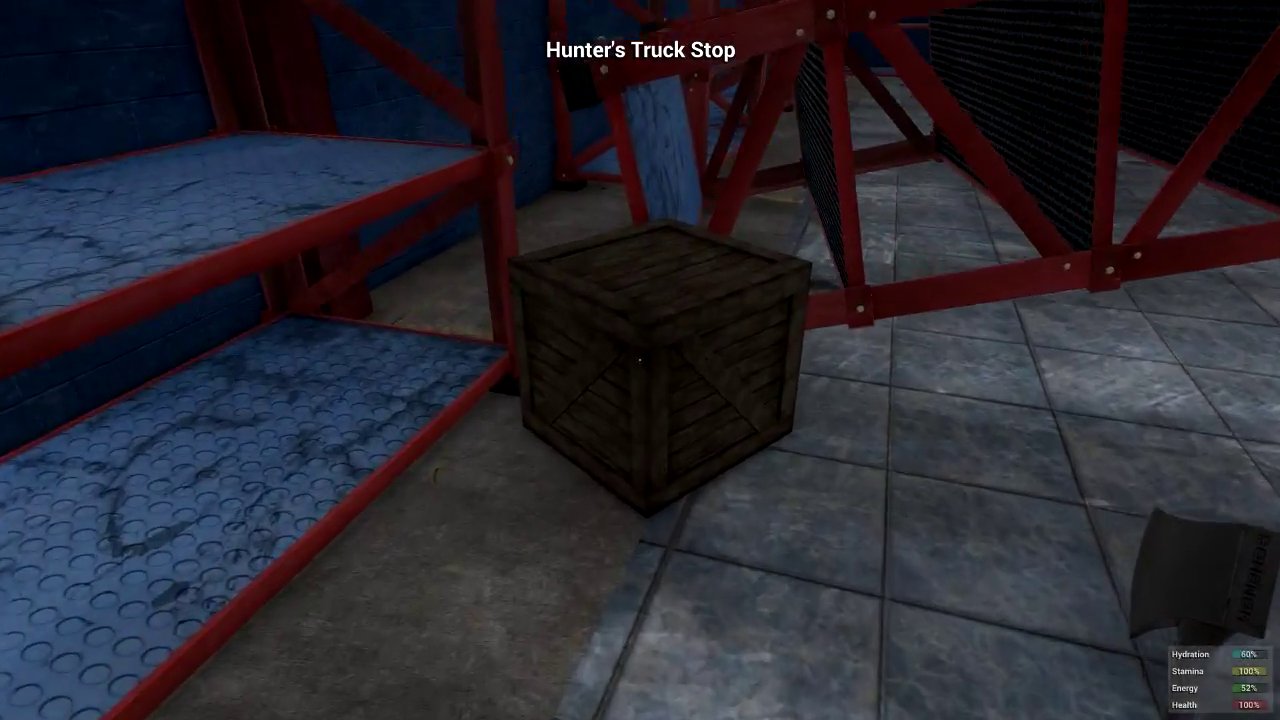
{"action": "key", "text": "w"}
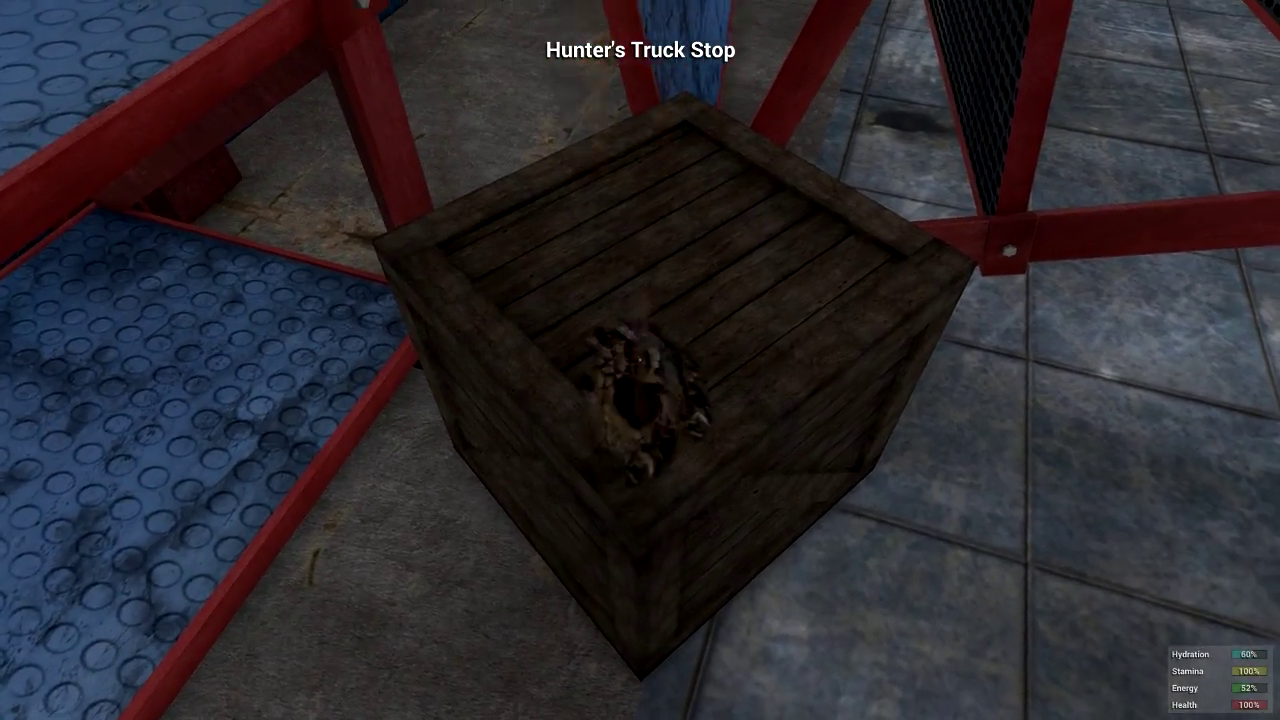
{"action": "left_click", "coordinate": [640, 360]}
- Roam the aisles past the sofas and TVs toward the blue-wall shelving
{"action": "key", "text": "w"}
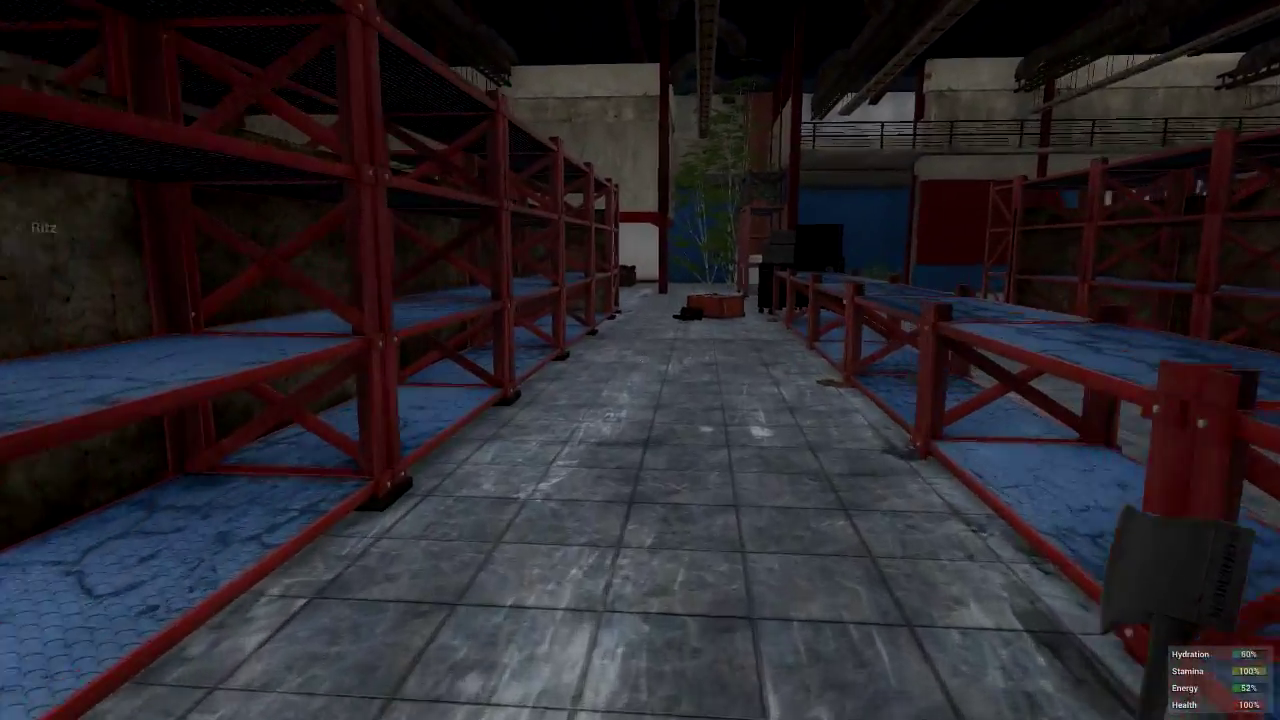
{"action": "key", "text": "w"}
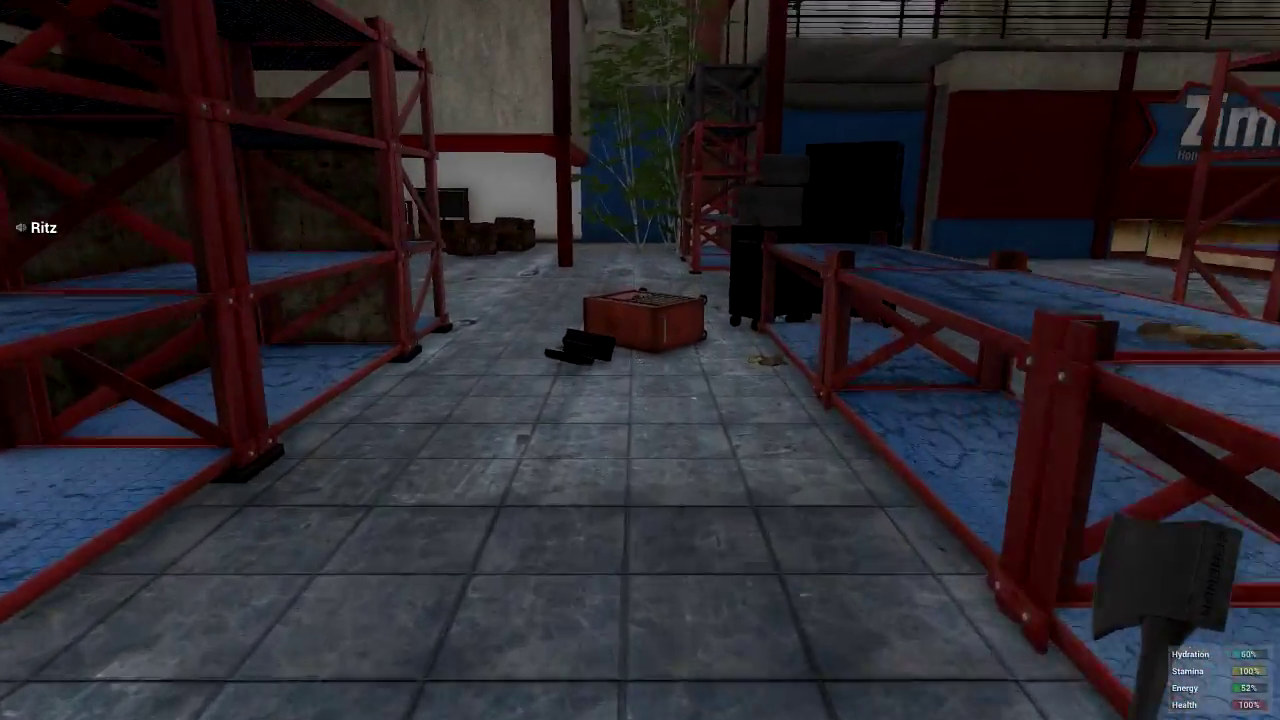
{"action": "key", "text": "w"}
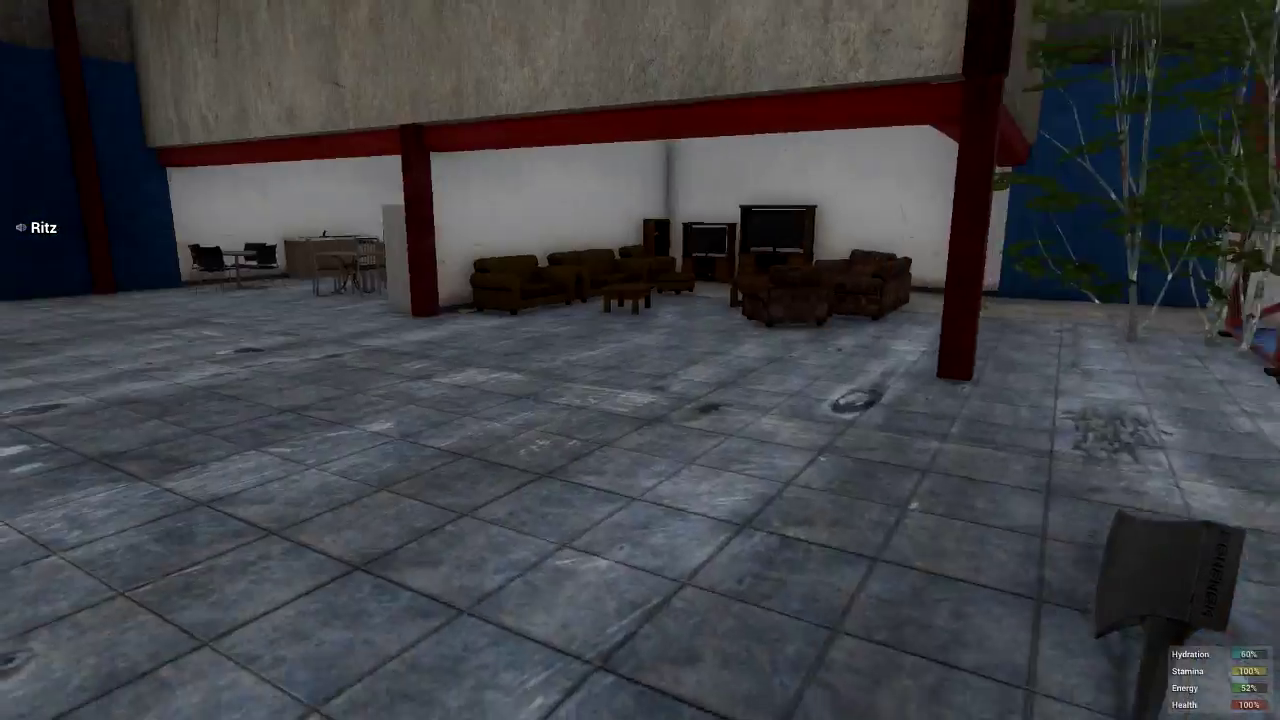
{"action": "key", "text": "w"}
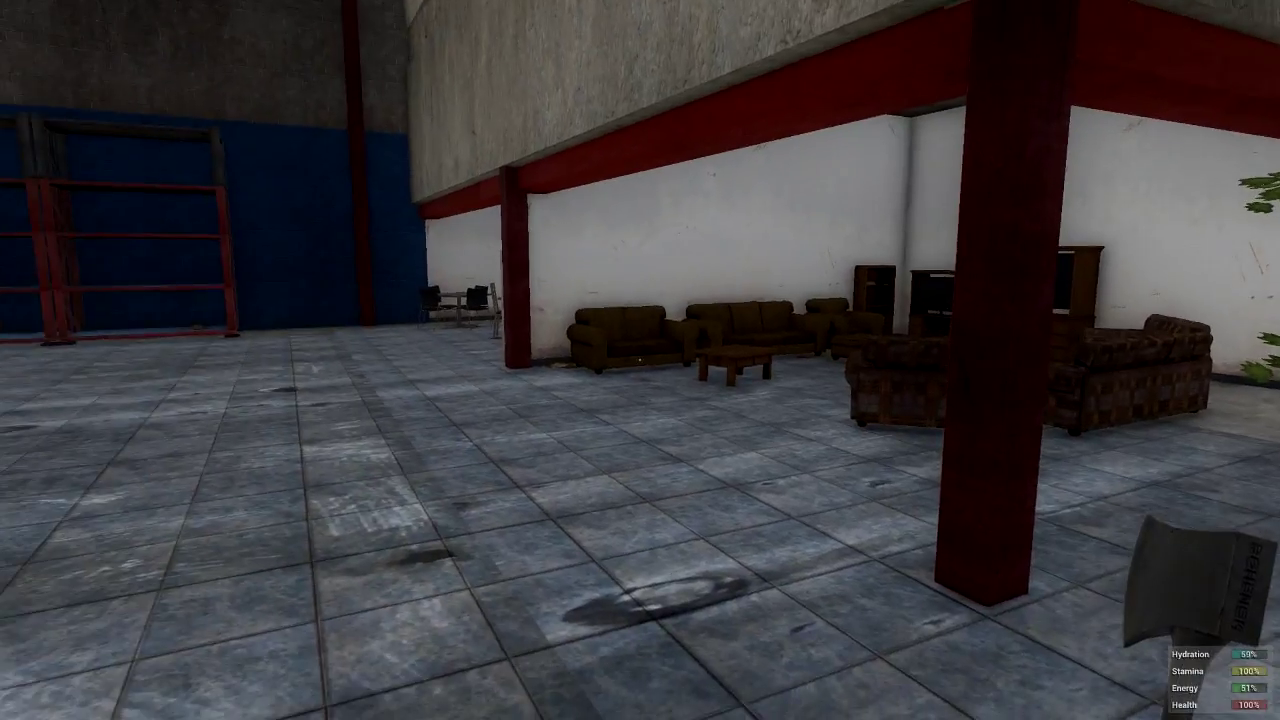
{"action": "key", "text": "w"}
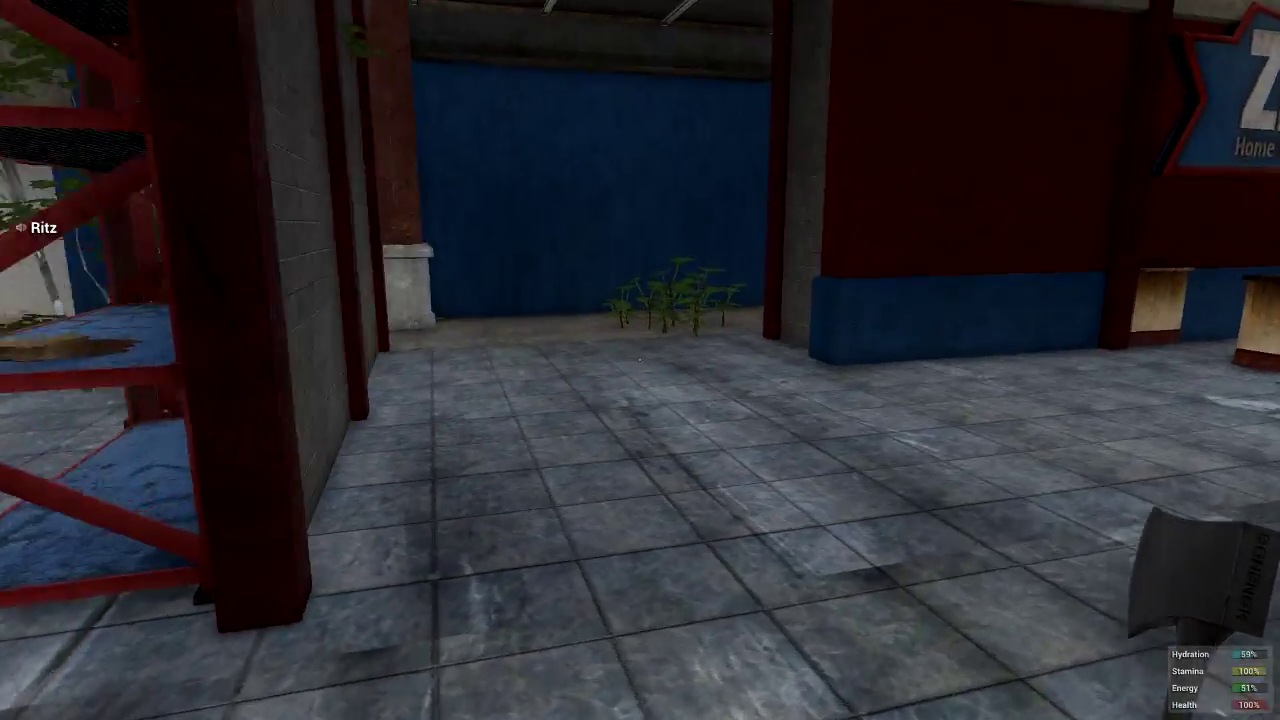
{"action": "key", "text": "w"}
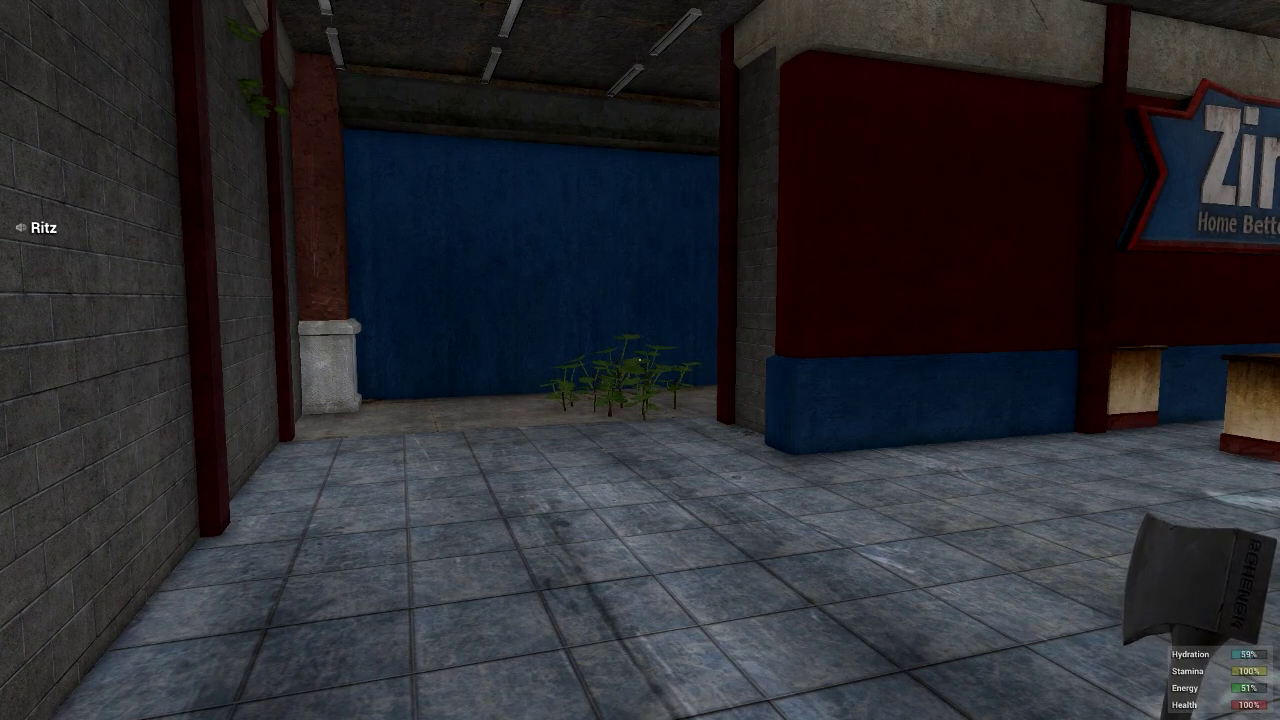
{"action": "key", "text": "w"}
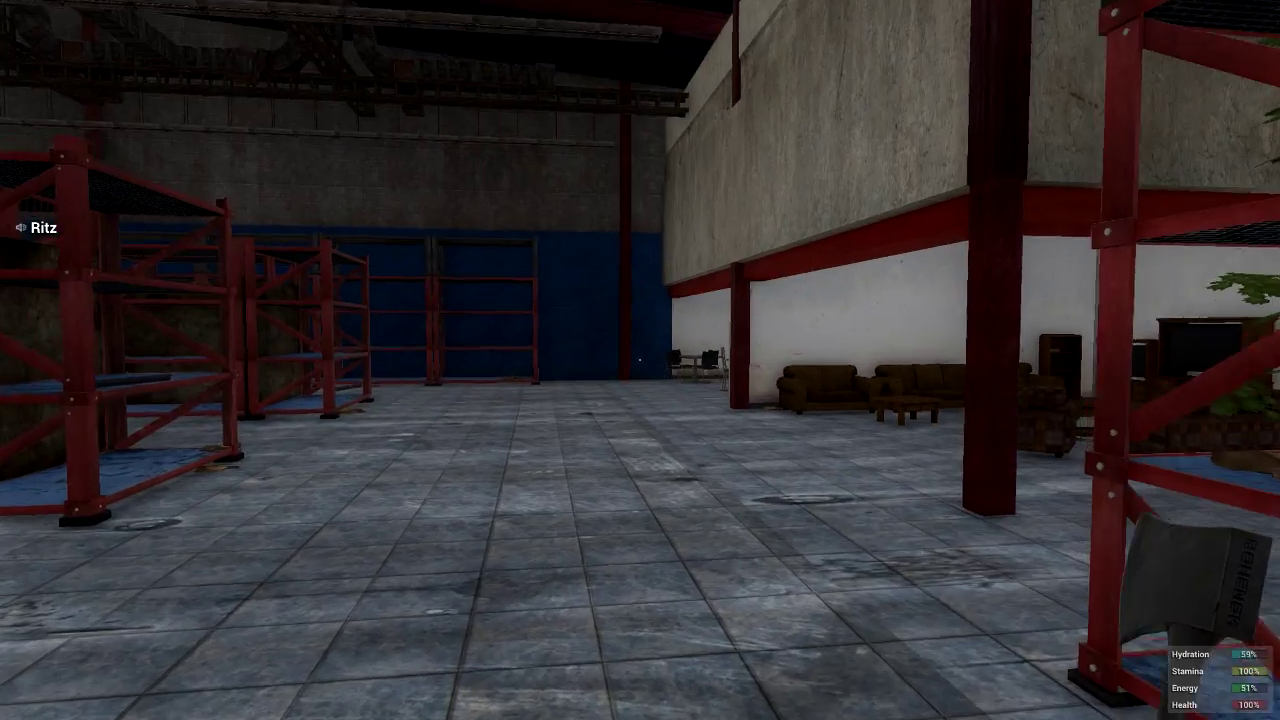
{"action": "key", "text": "w"}
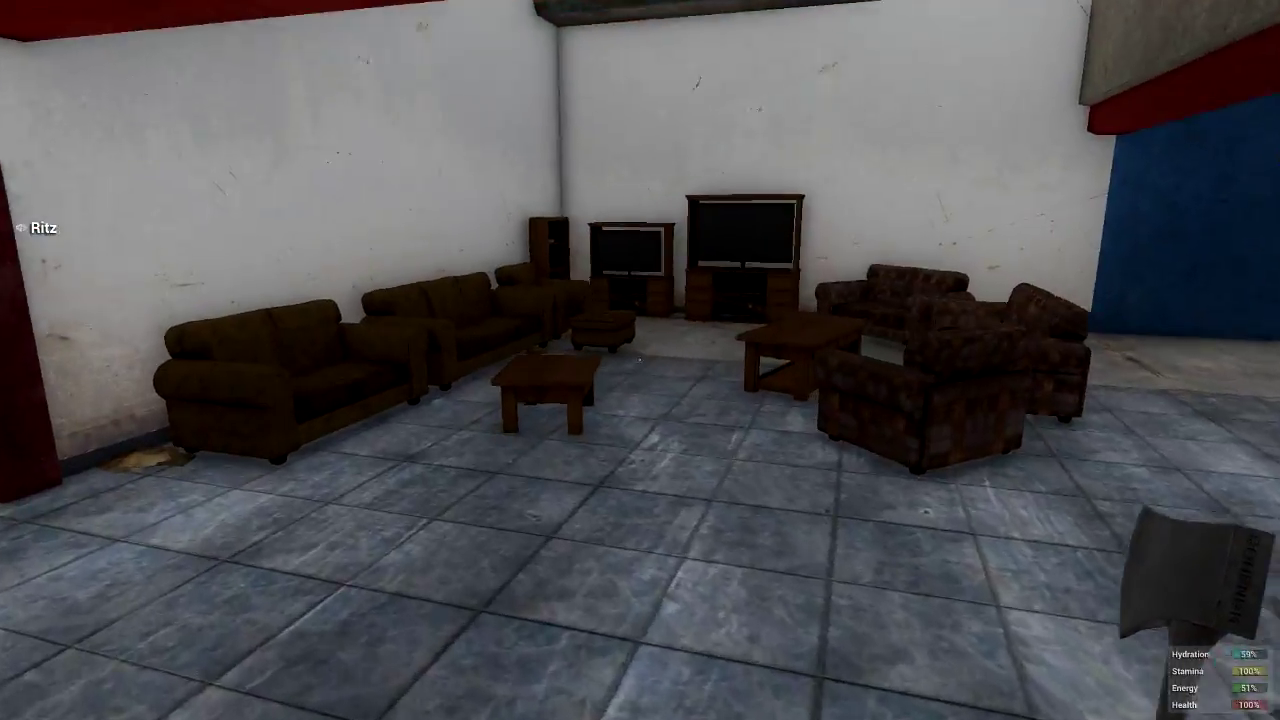
{"action": "key", "text": "w"}
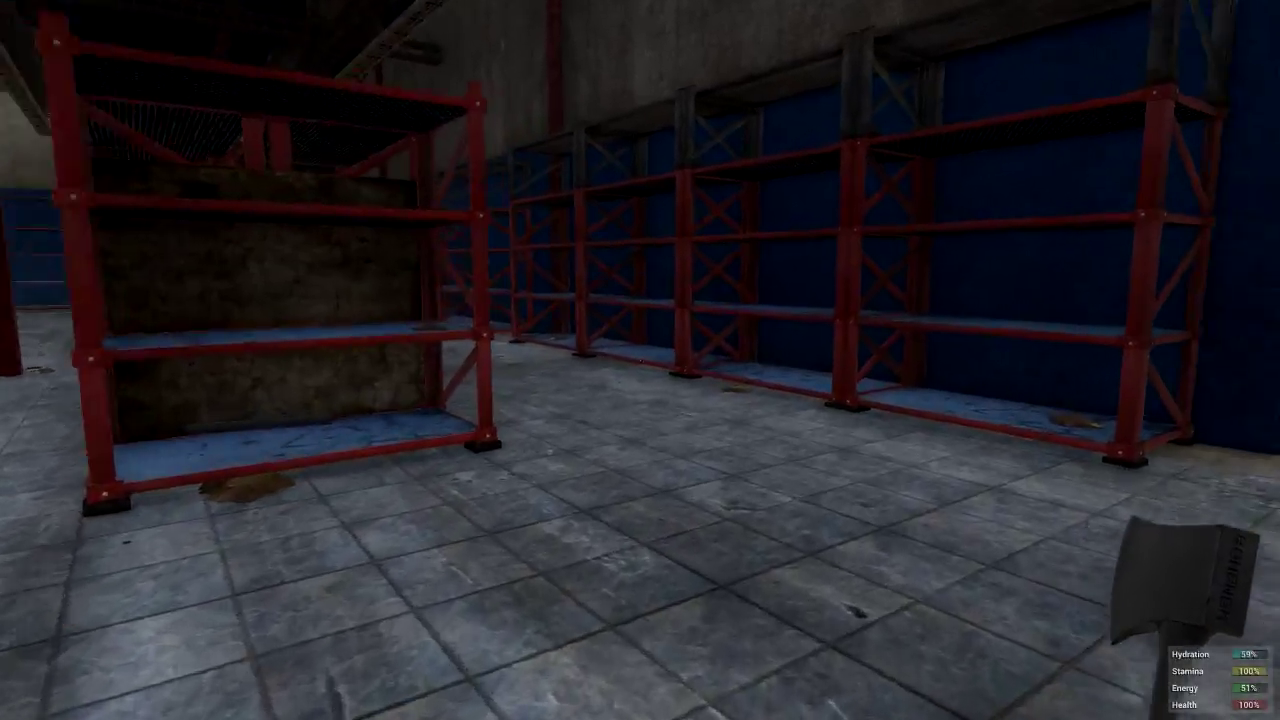
{"action": "key", "text": "w"}
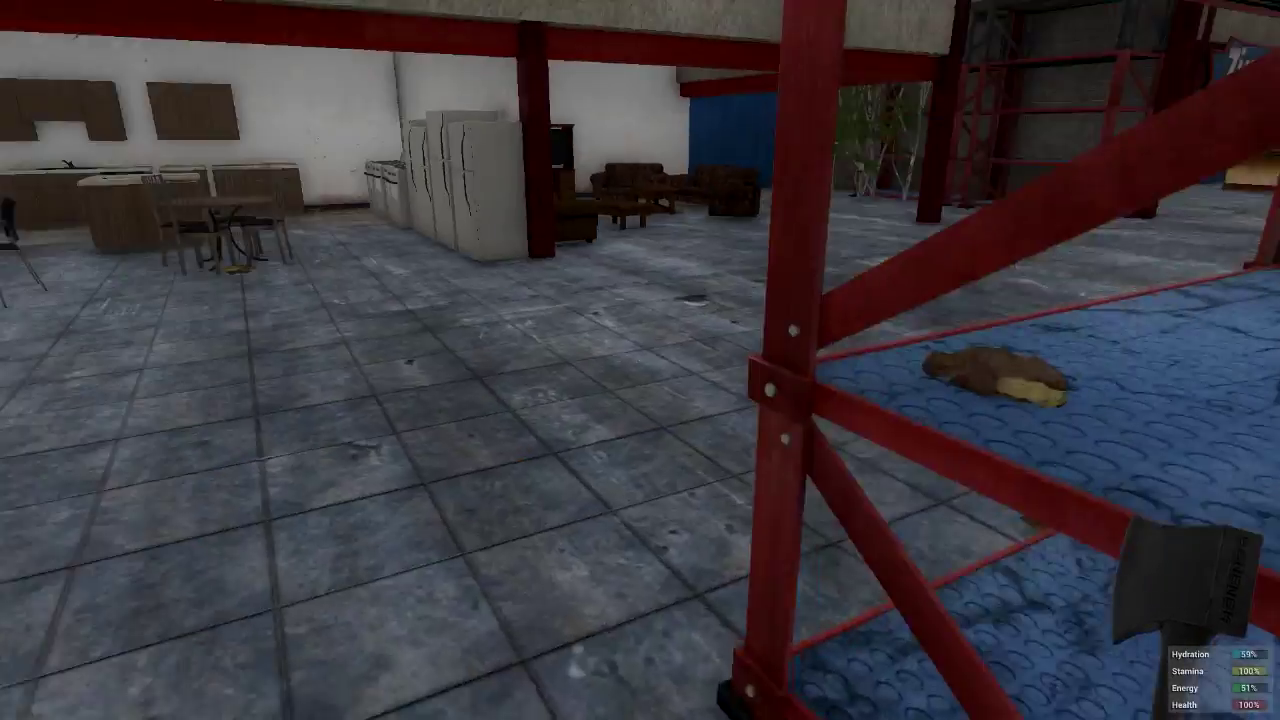
- Pick up the pipe lying by the shelf and bring up the inventory
{"action": "key", "text": "w"}
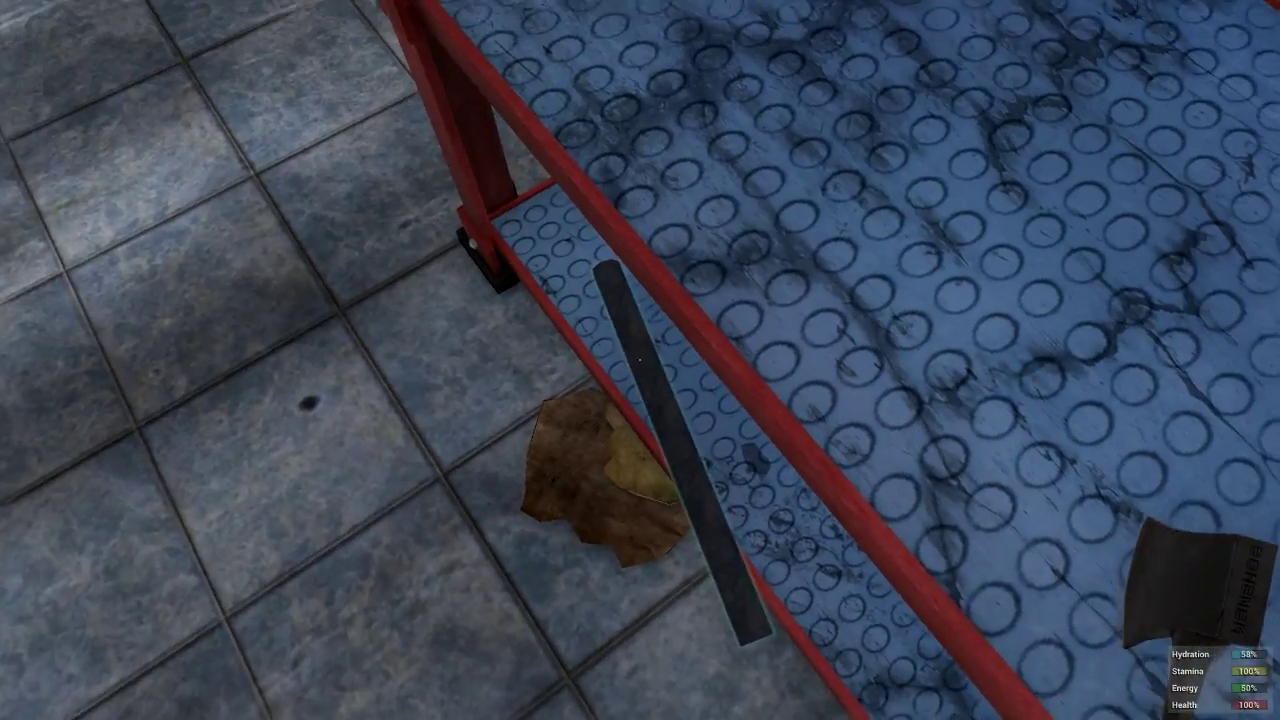
{"action": "key", "text": "w"}
{"action": "key", "text": "s"}
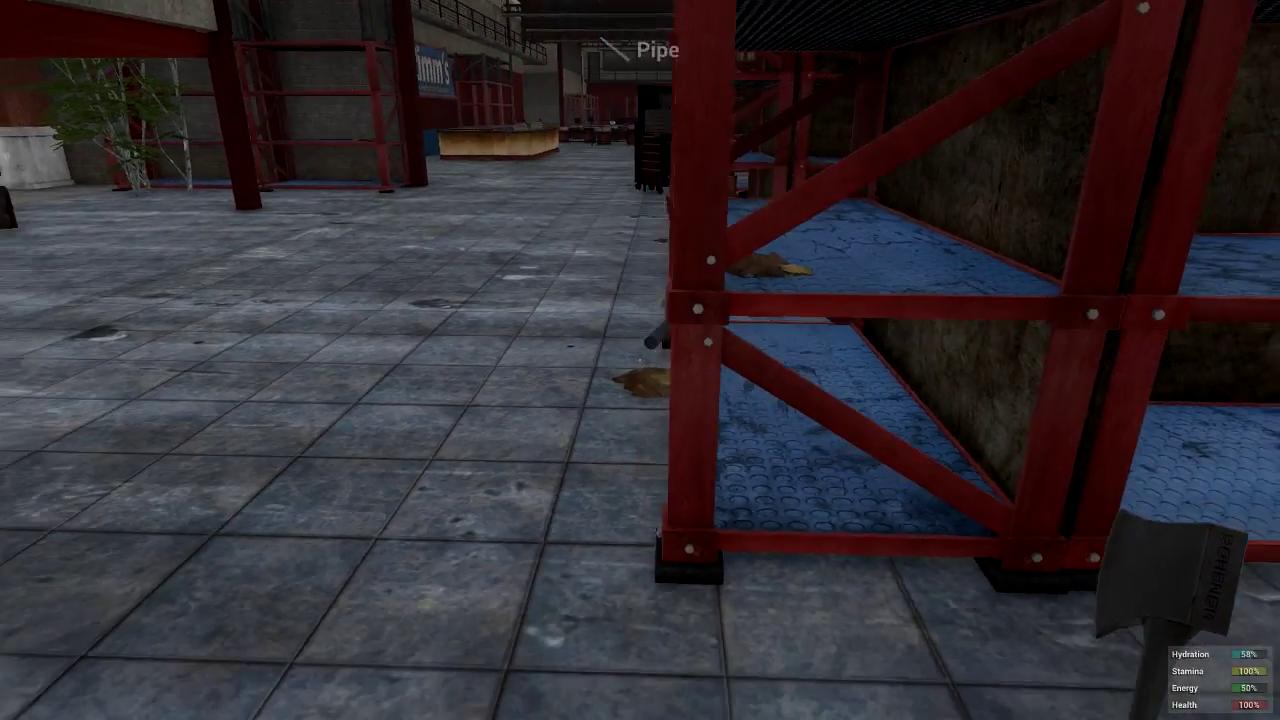
{"action": "key", "text": "Tab"}
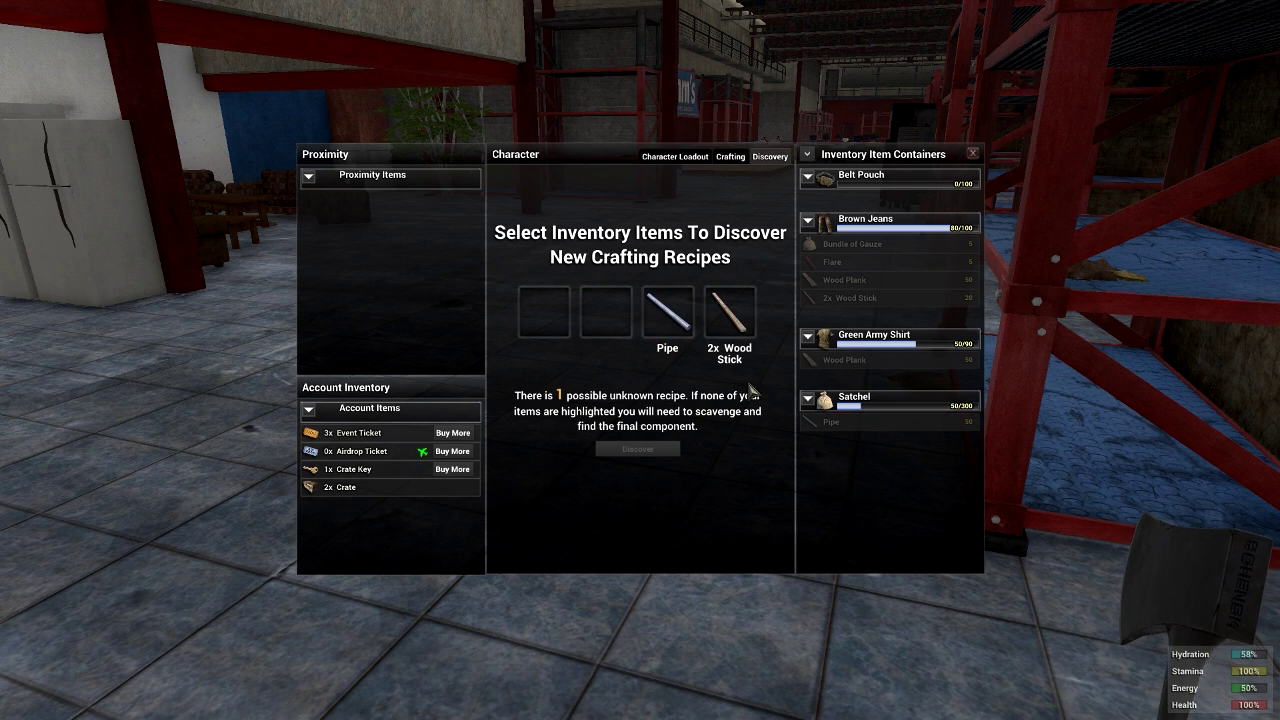
- Remove the Wood Stick from the discovery slots
{"action": "left_click", "coordinate": [728, 318]}
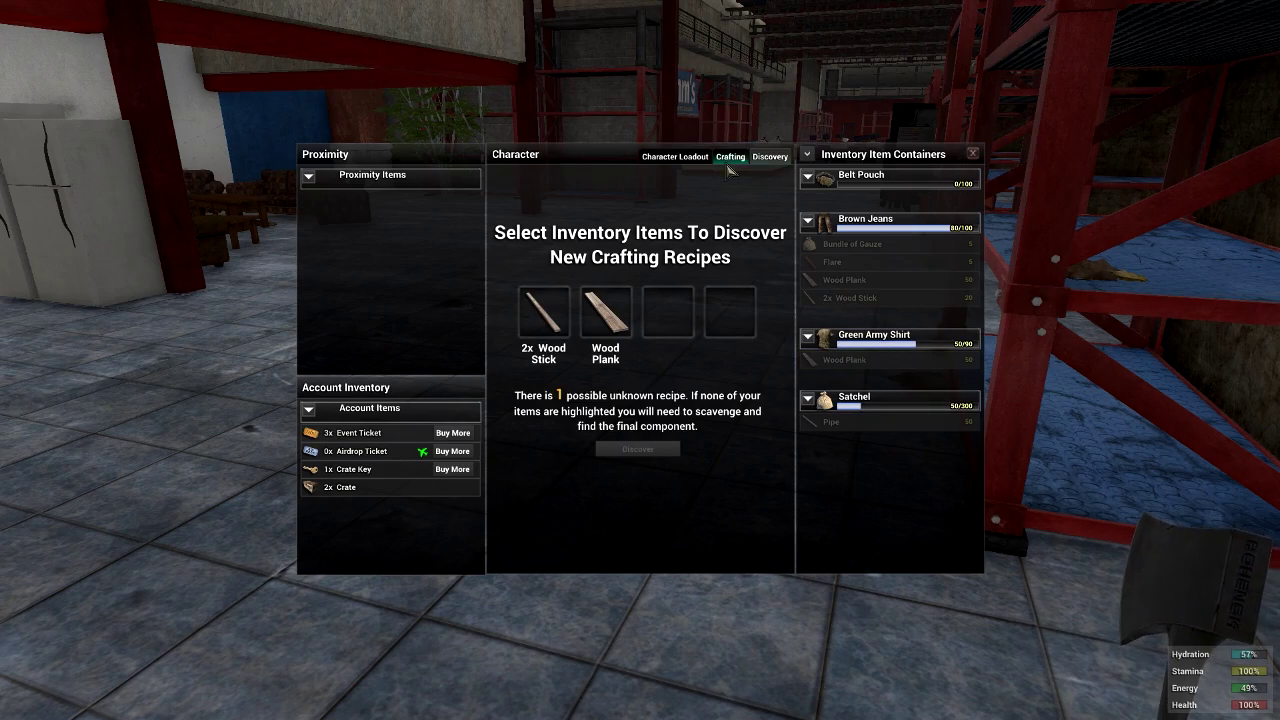
- Close the inventory and pick up the pipe from a shelf near the lounge
{"action": "left_click", "coordinate": [972, 155]}
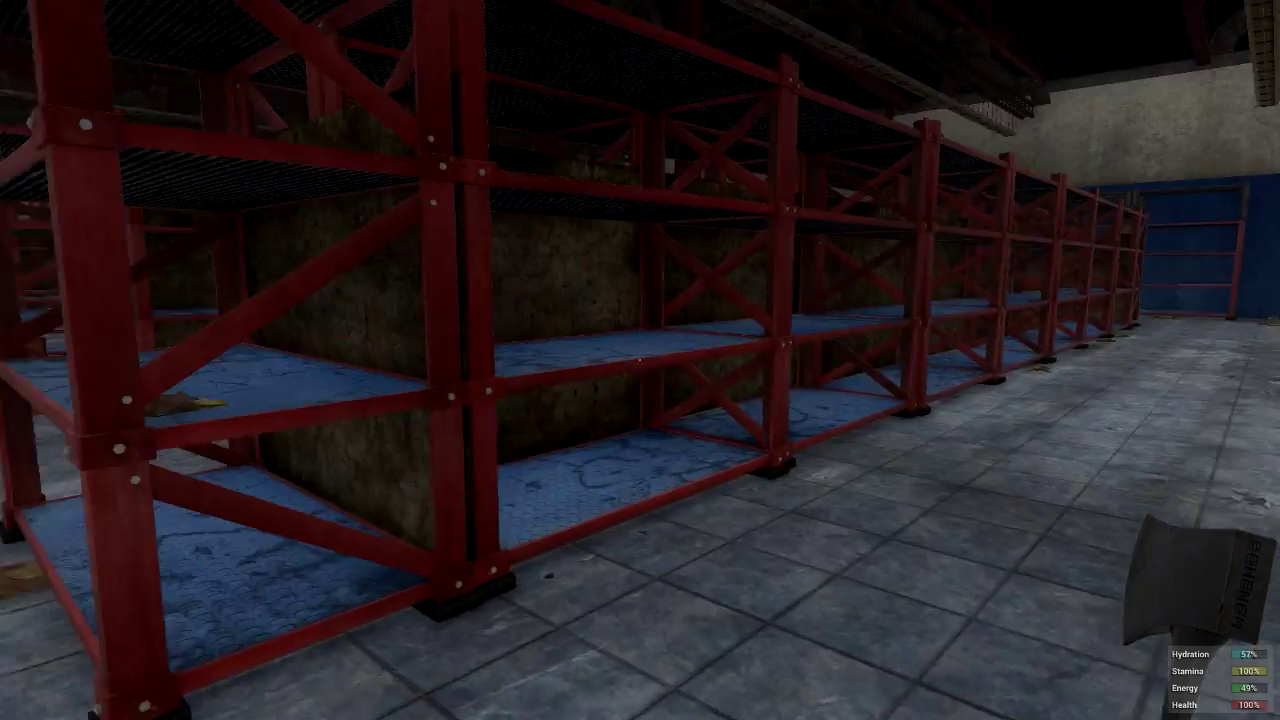
{"action": "key", "text": "w"}
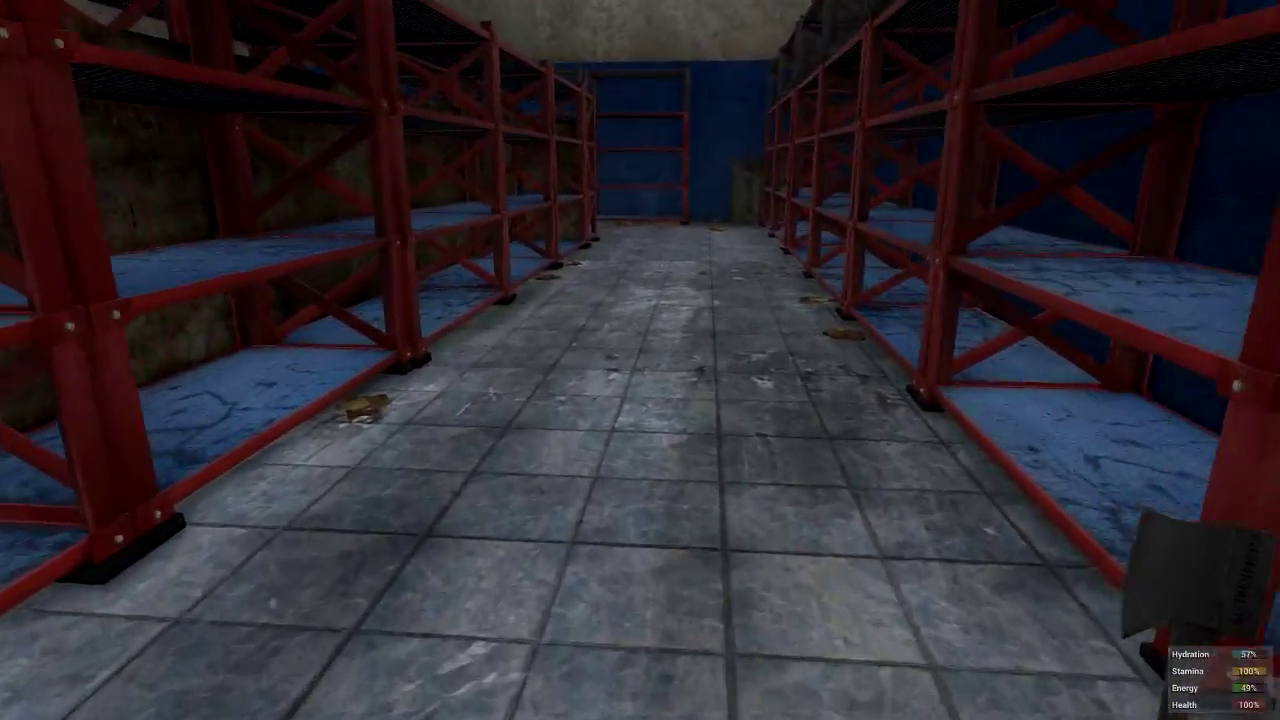
{"action": "key", "text": "w"}
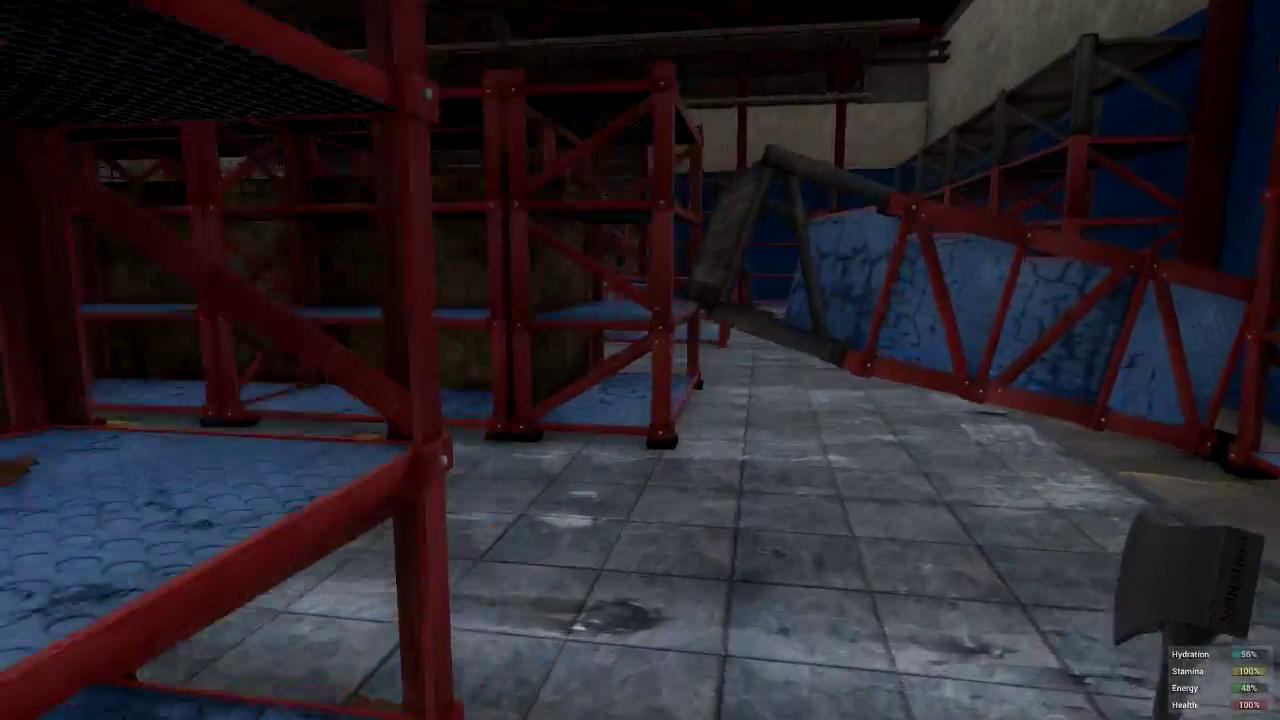
{"action": "key", "text": "w"}
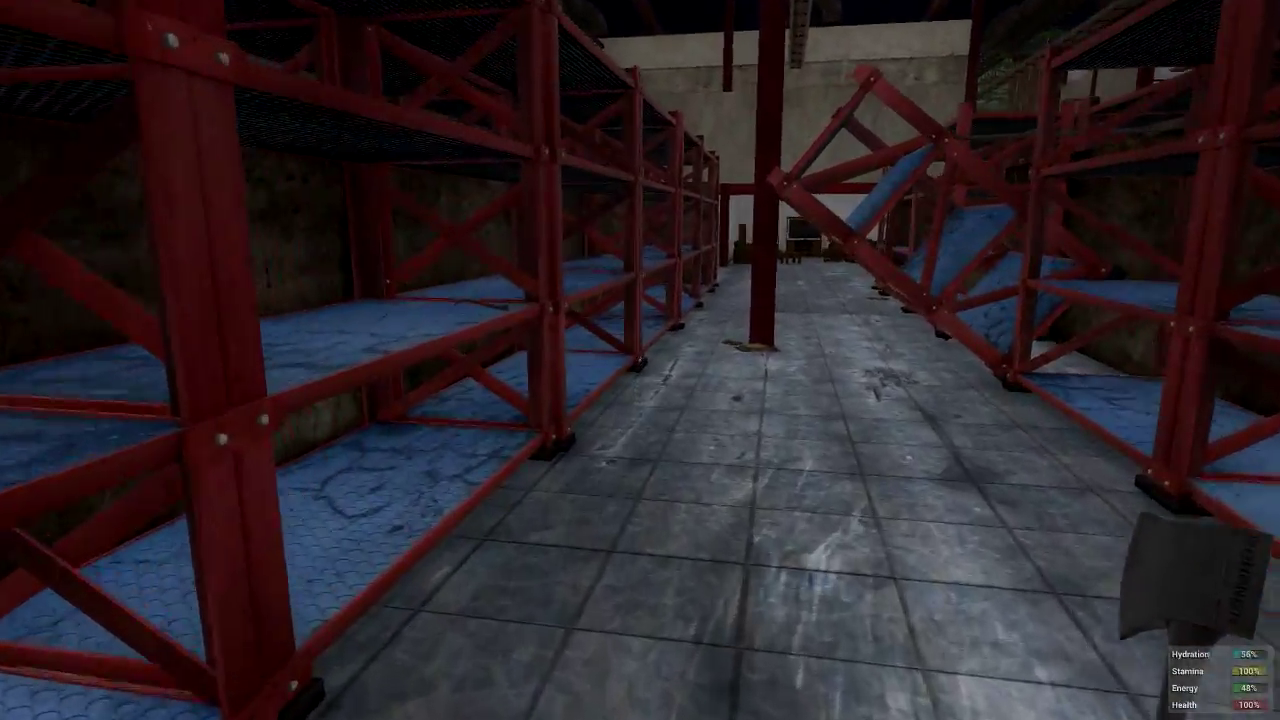
{"action": "key", "text": "w"}
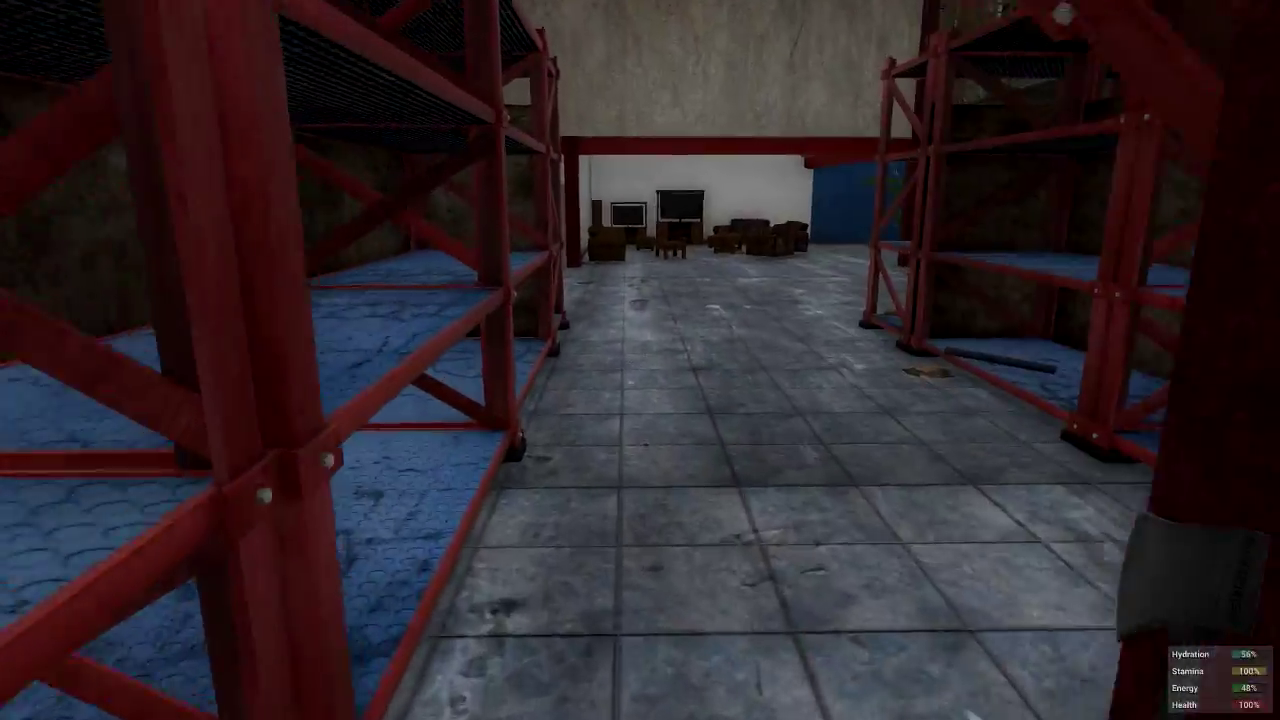
{"action": "key", "text": "w"}
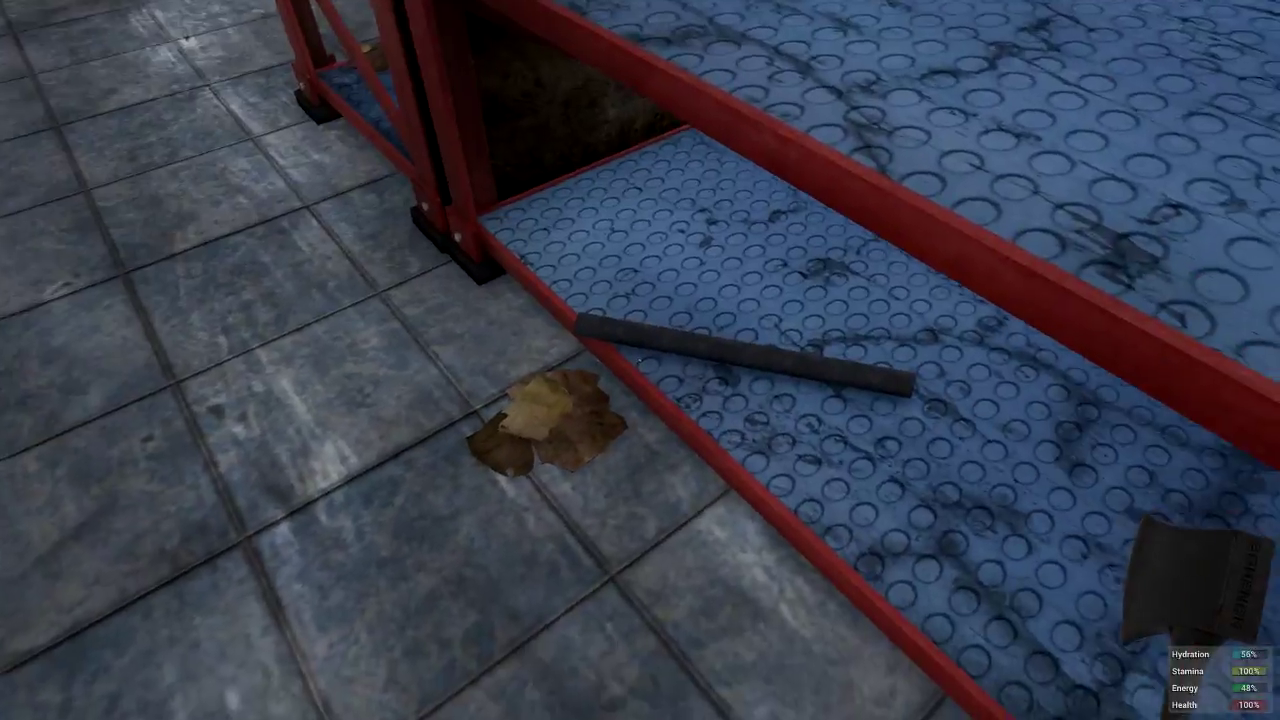
{"action": "key", "text": "w"}
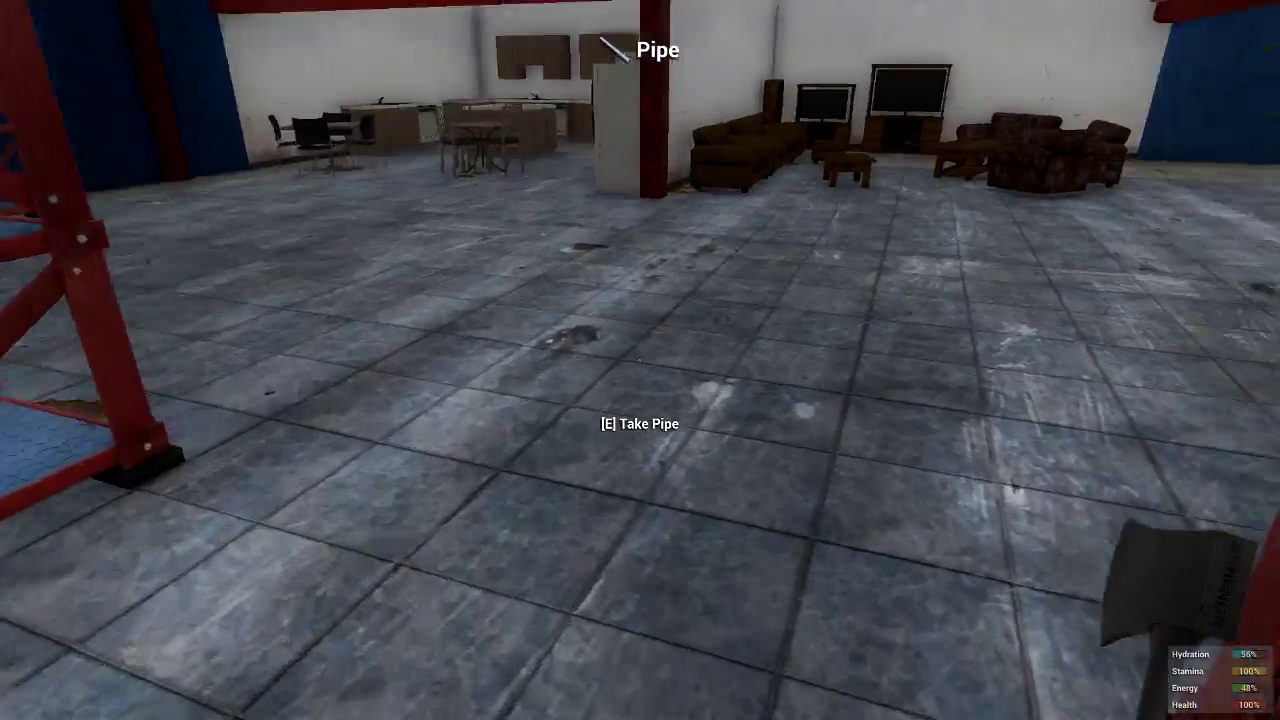
{"action": "key", "text": "e"}
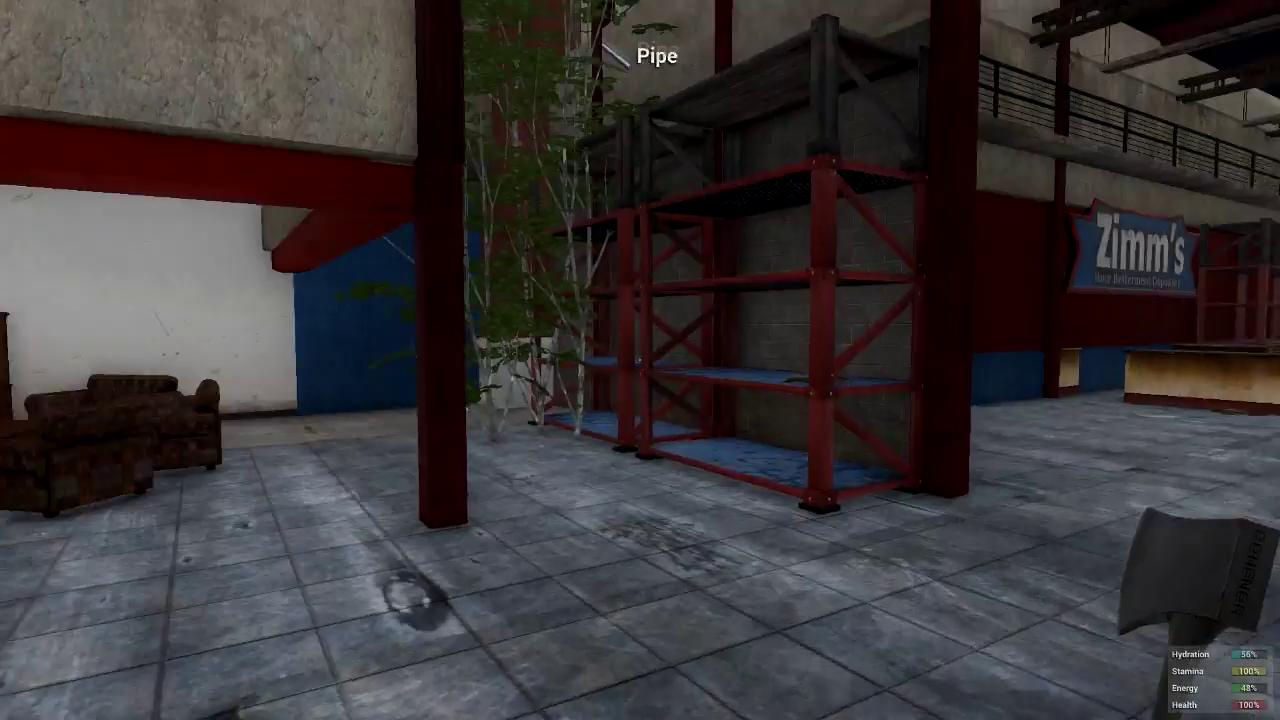
- Head to the shelf near the Zimm's checkout and try taking the crowbar
{"action": "key", "text": "w"}
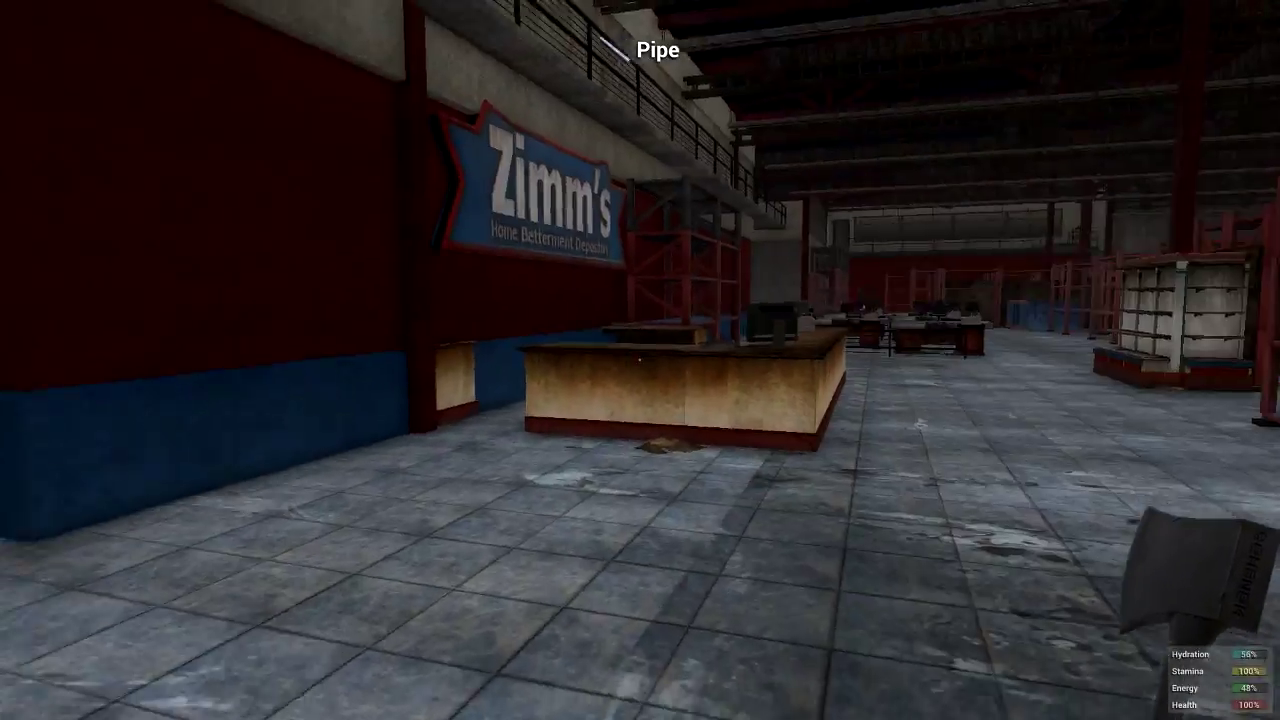
{"action": "key", "text": "w"}
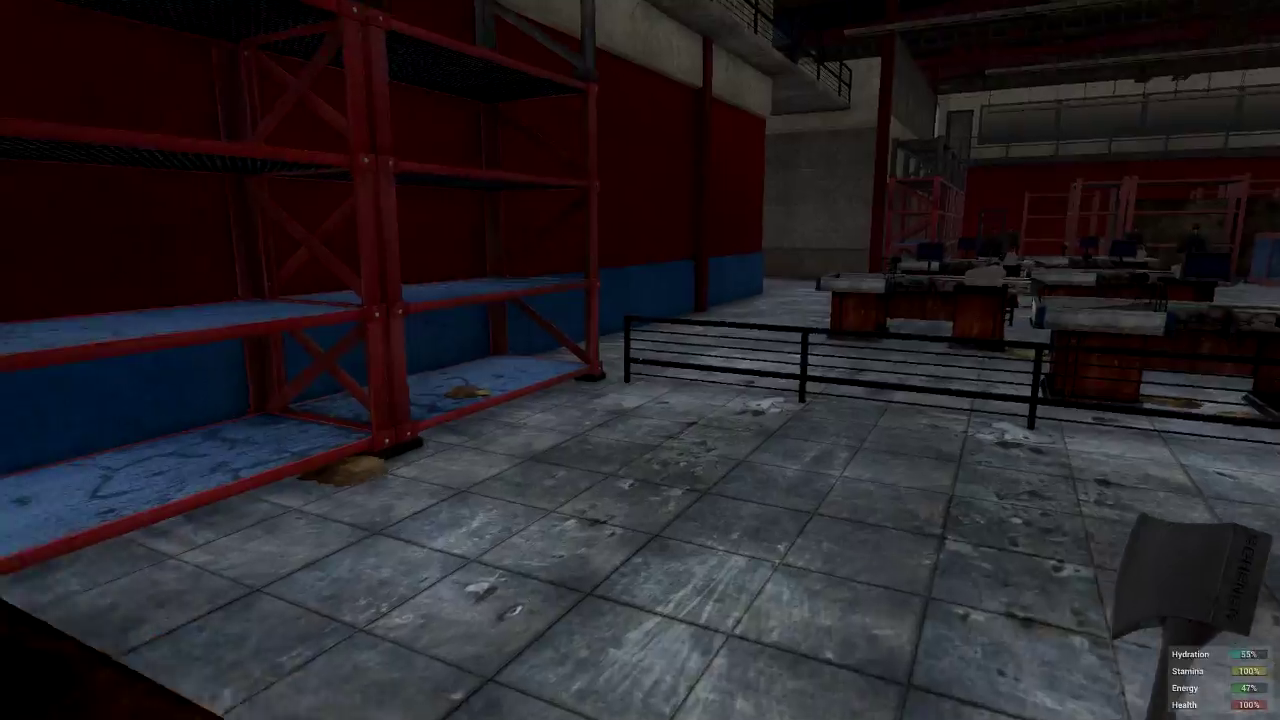
{"action": "key", "text": "w"}
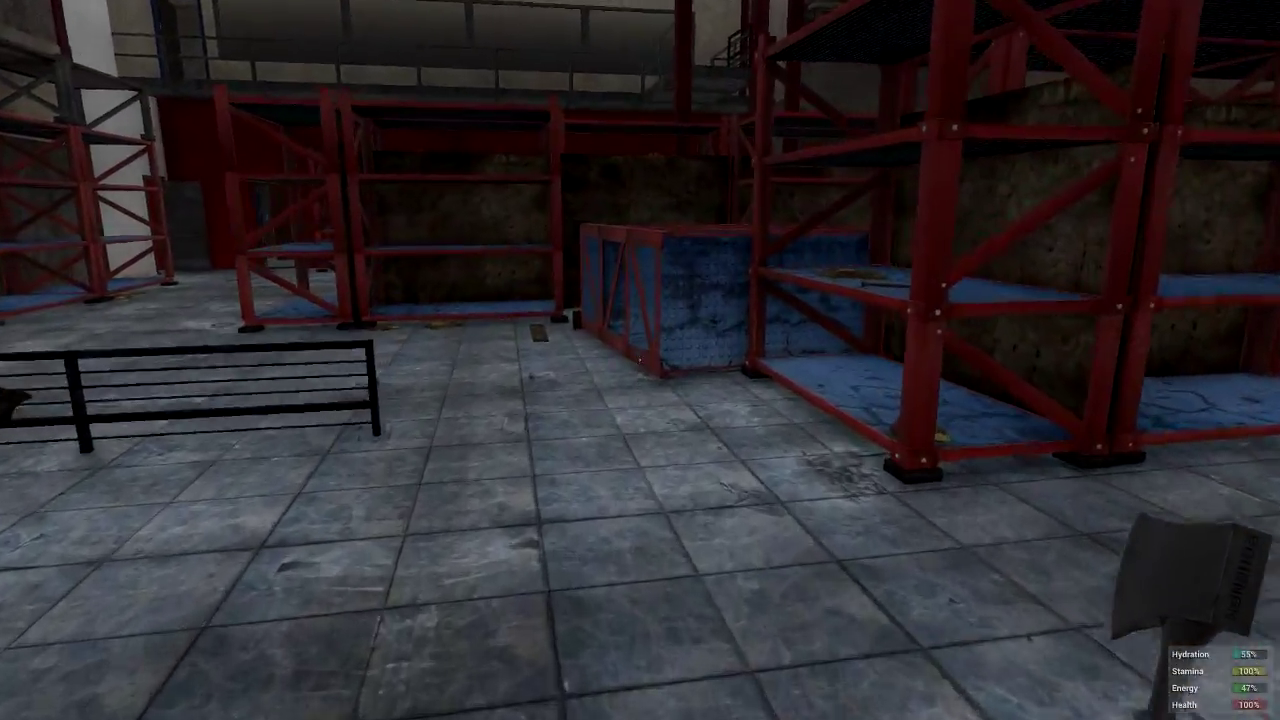
{"action": "key", "text": "w"}
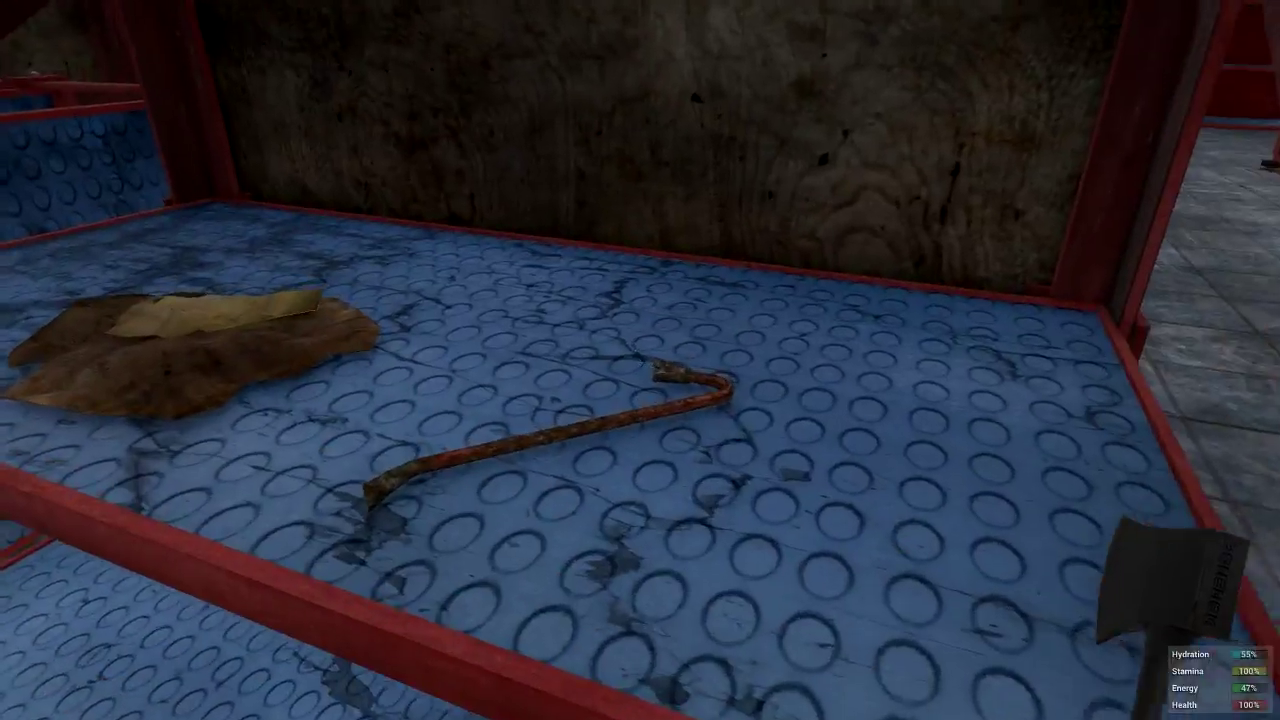
{"action": "key", "text": "e"}
{"action": "key", "text": "e"}
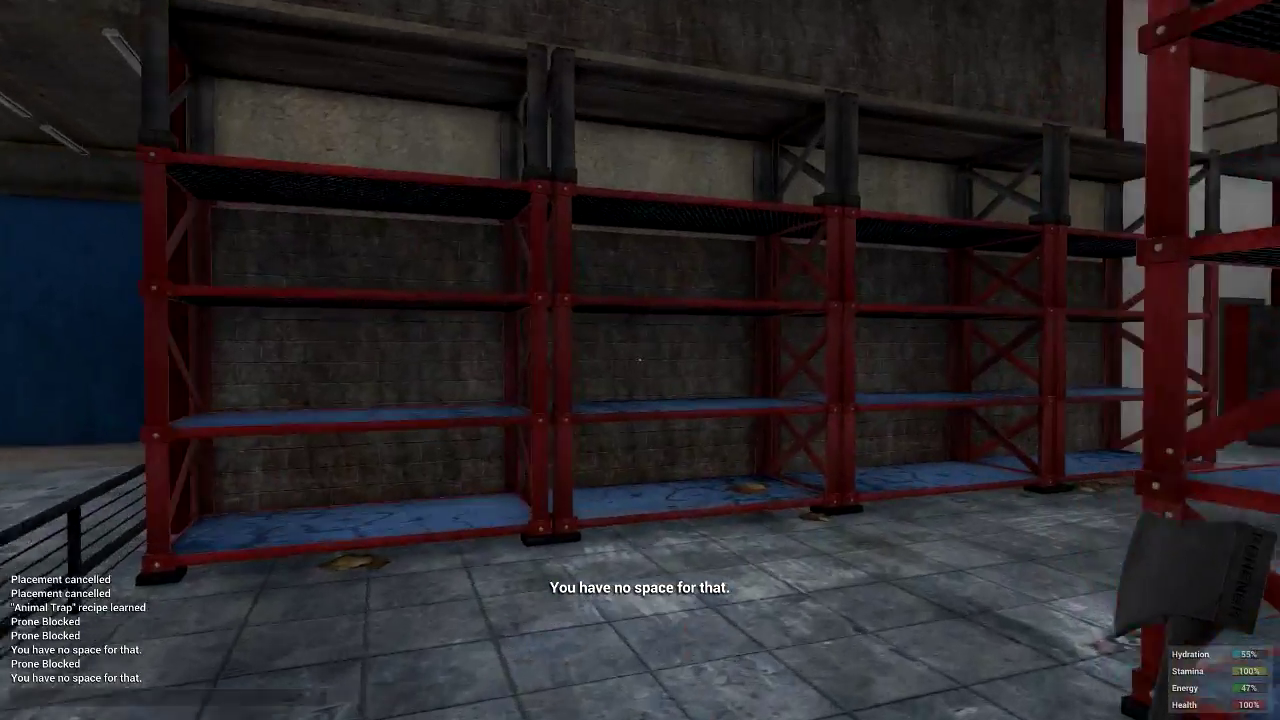
{"action": "key", "text": "w"}
{"action": "key", "text": "w"}
- Walk past the staircase and out through Zimm's glass exit doors
{"action": "key", "text": "w"}
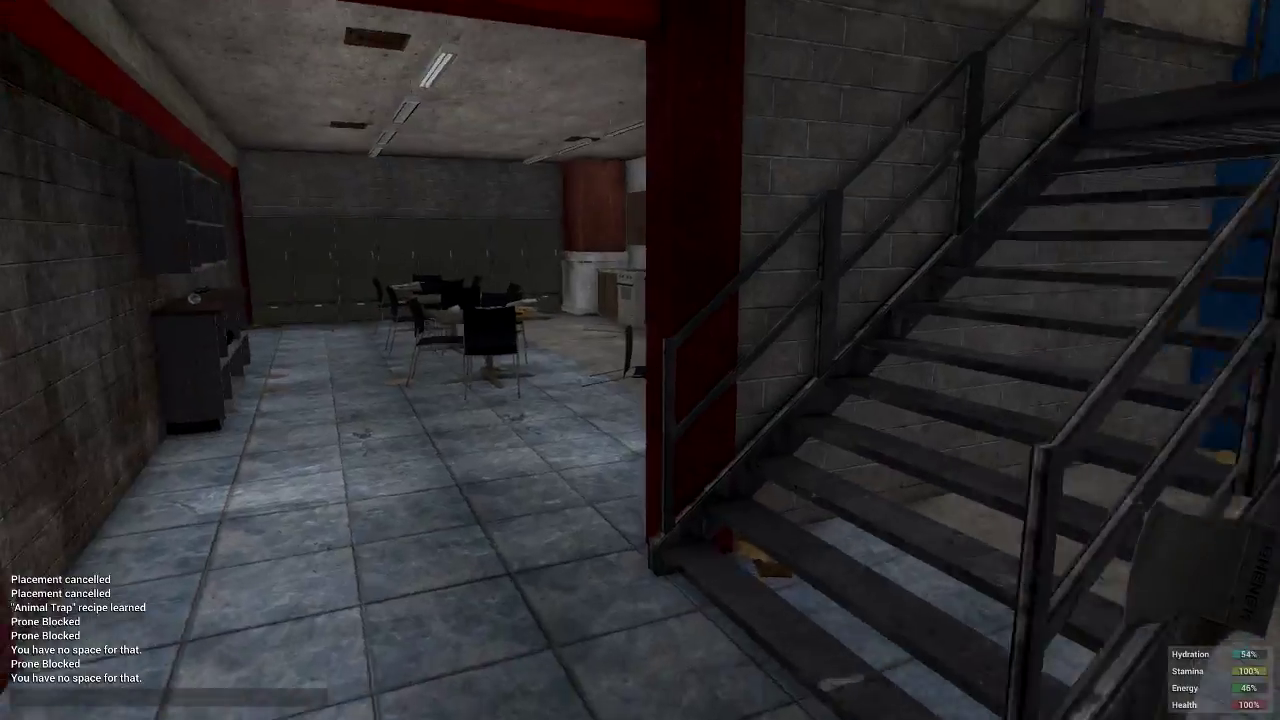
{"action": "key", "text": "w"}
{"action": "key", "text": "w"}
{"action": "key", "text": "w"}
{"action": "key", "text": "w"}
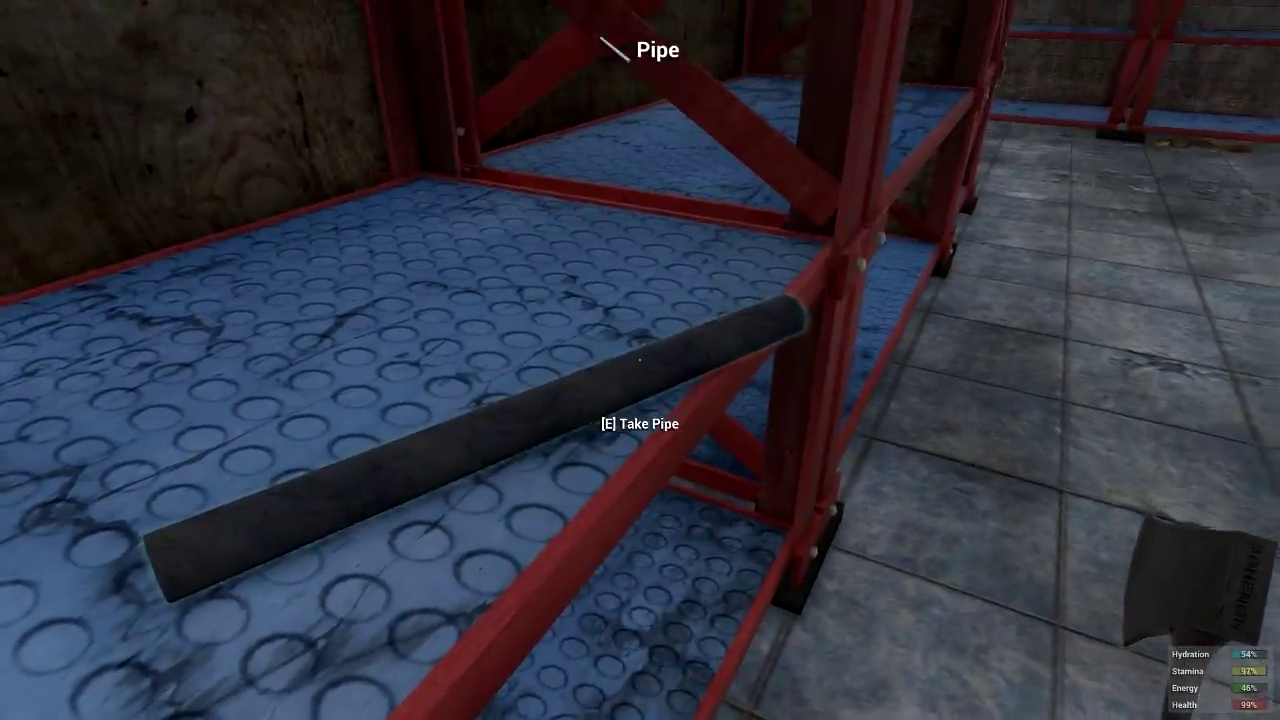
{"action": "key", "text": "w"}
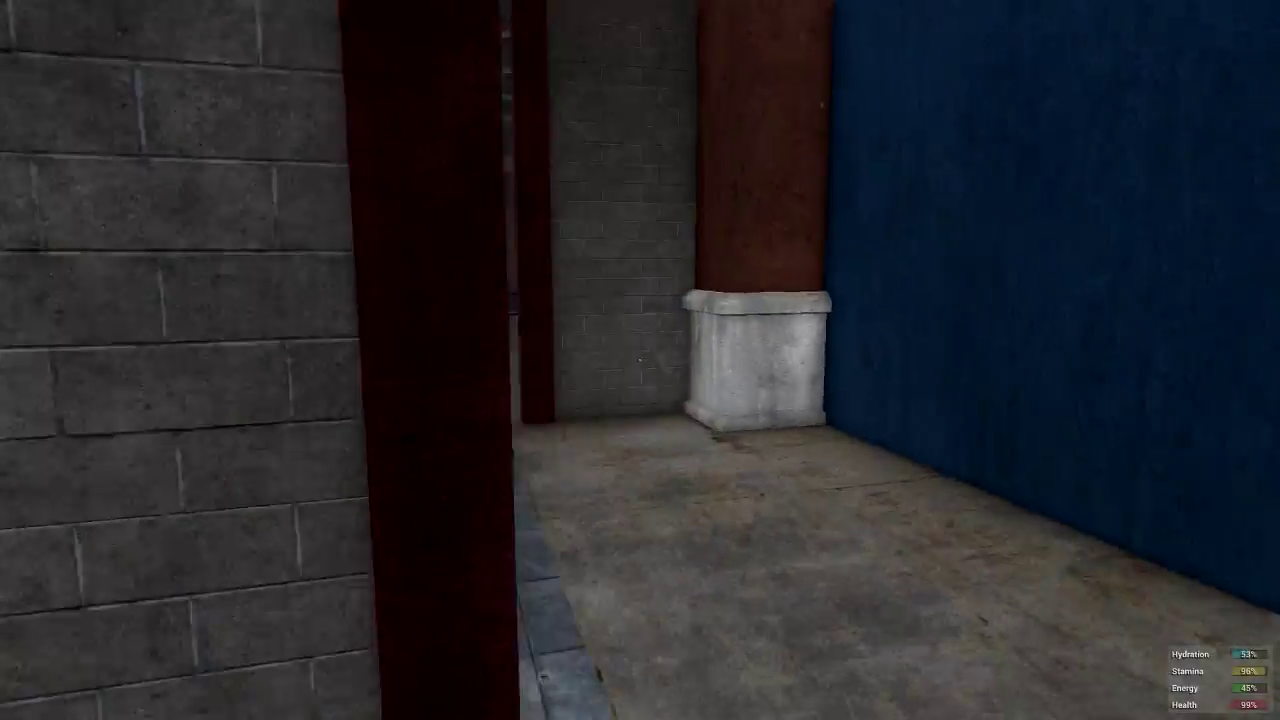
{"action": "key", "text": "w"}
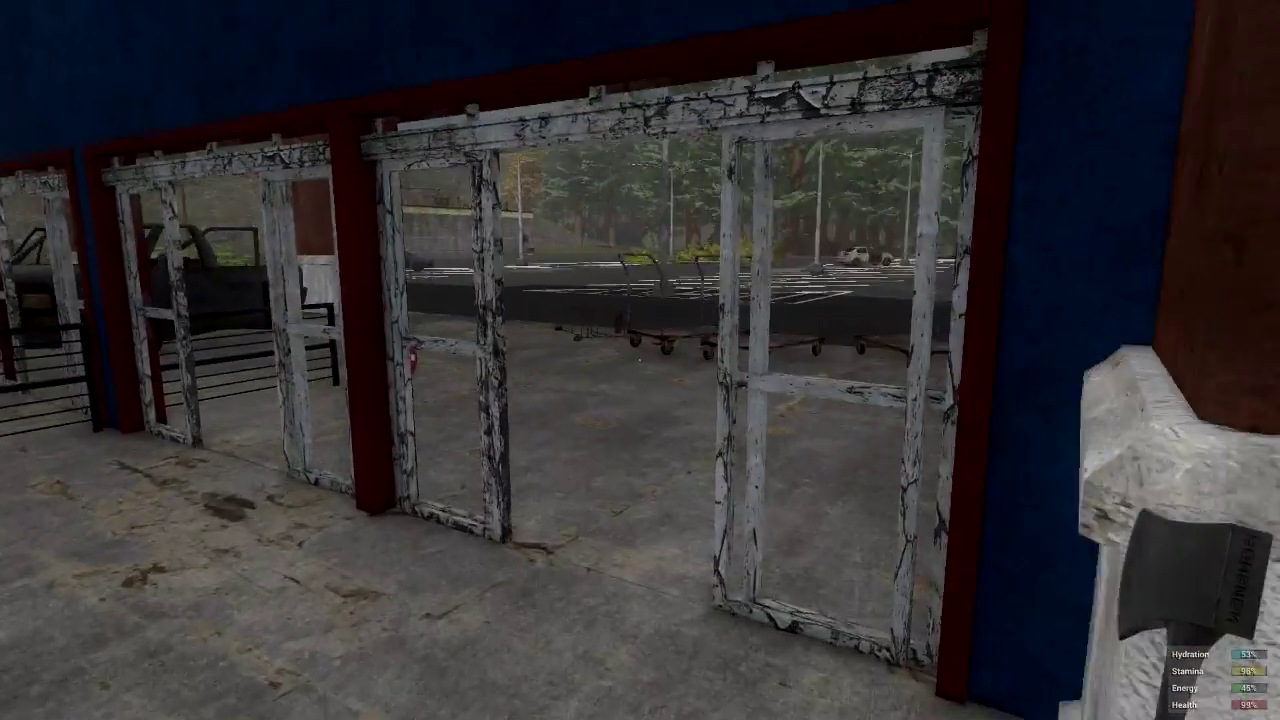
{"action": "key", "text": "w"}
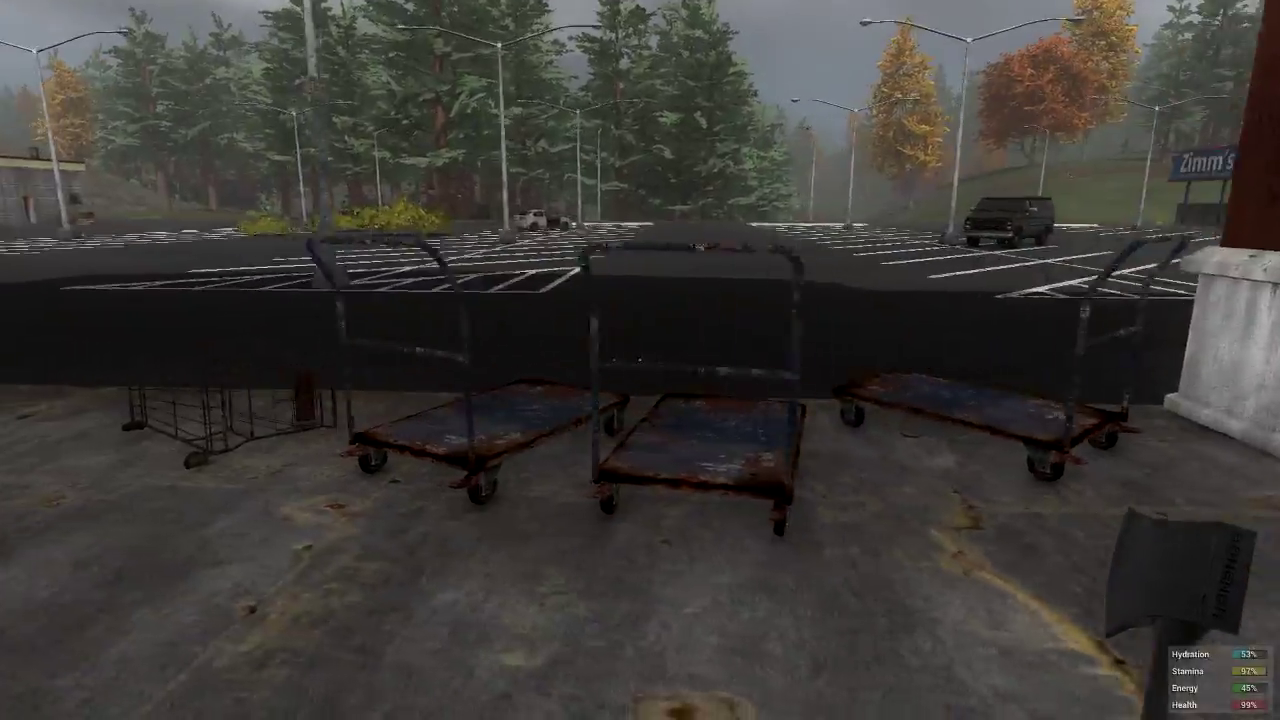
- Cross the parking lot past the pickup and blue car to the concrete building
{"action": "key", "text": "w"}
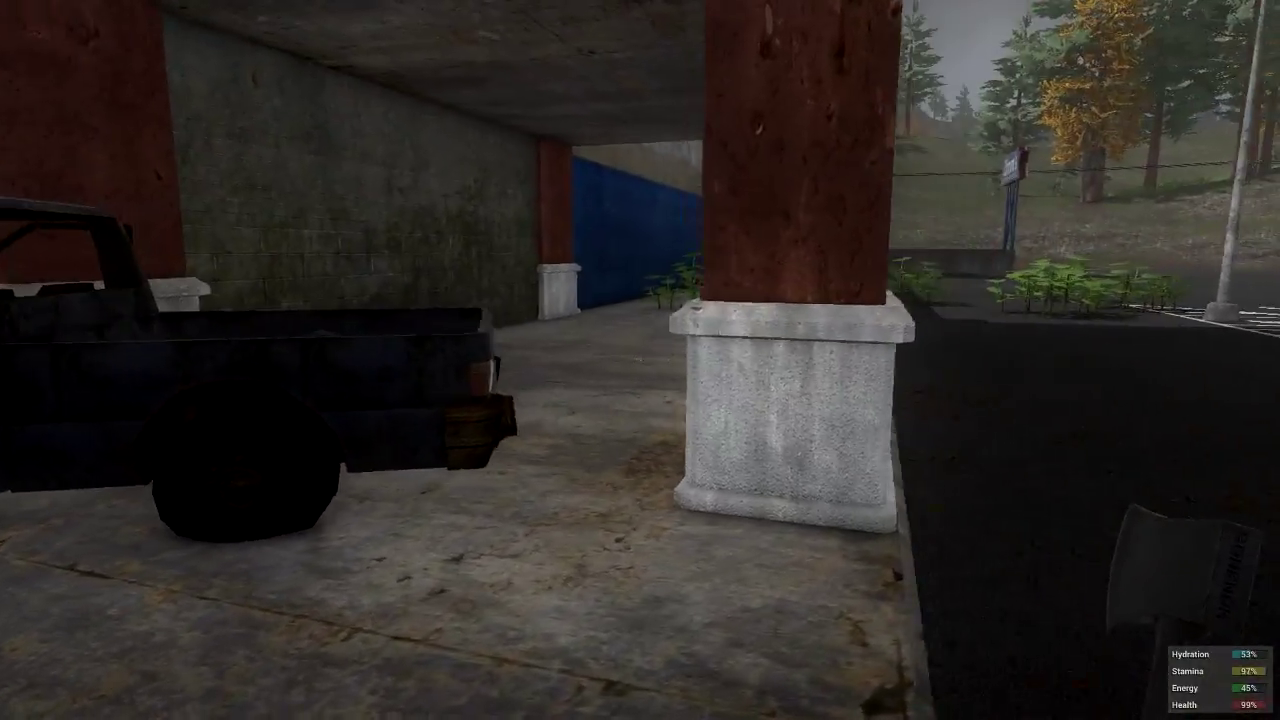
{"action": "key", "text": "w"}
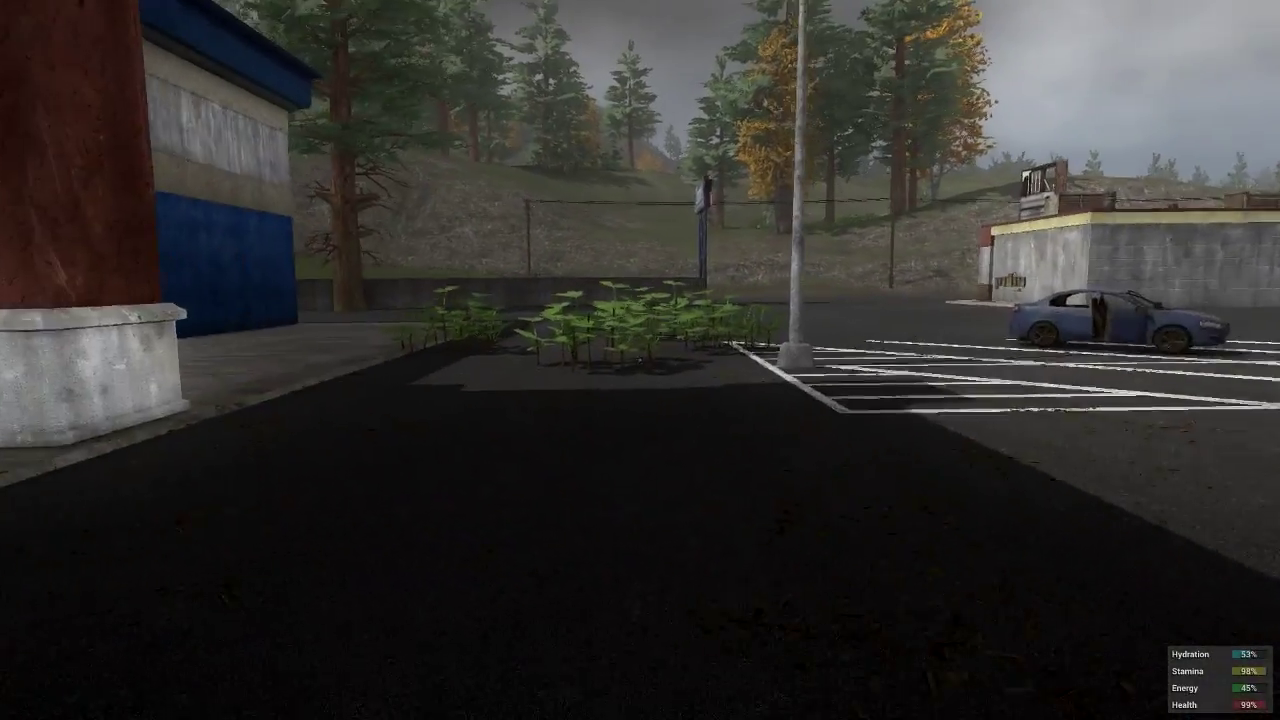
{"action": "key", "text": "w"}
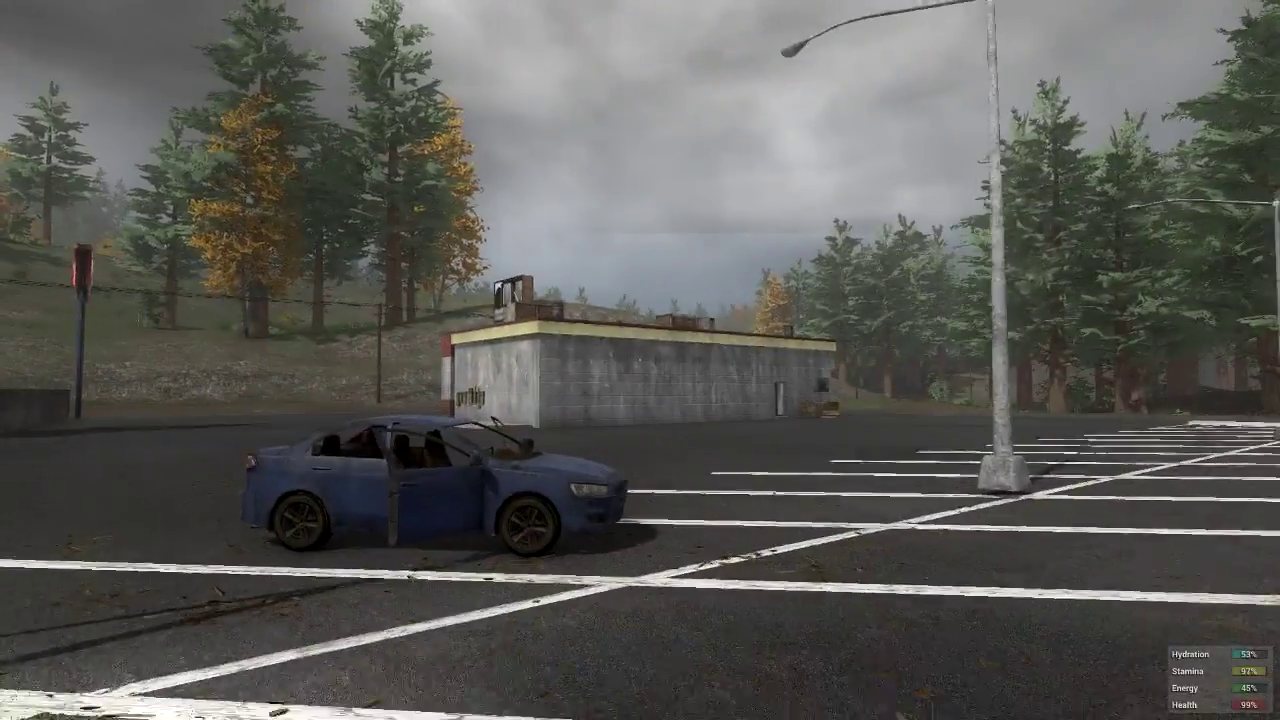
{"action": "key", "text": "w"}
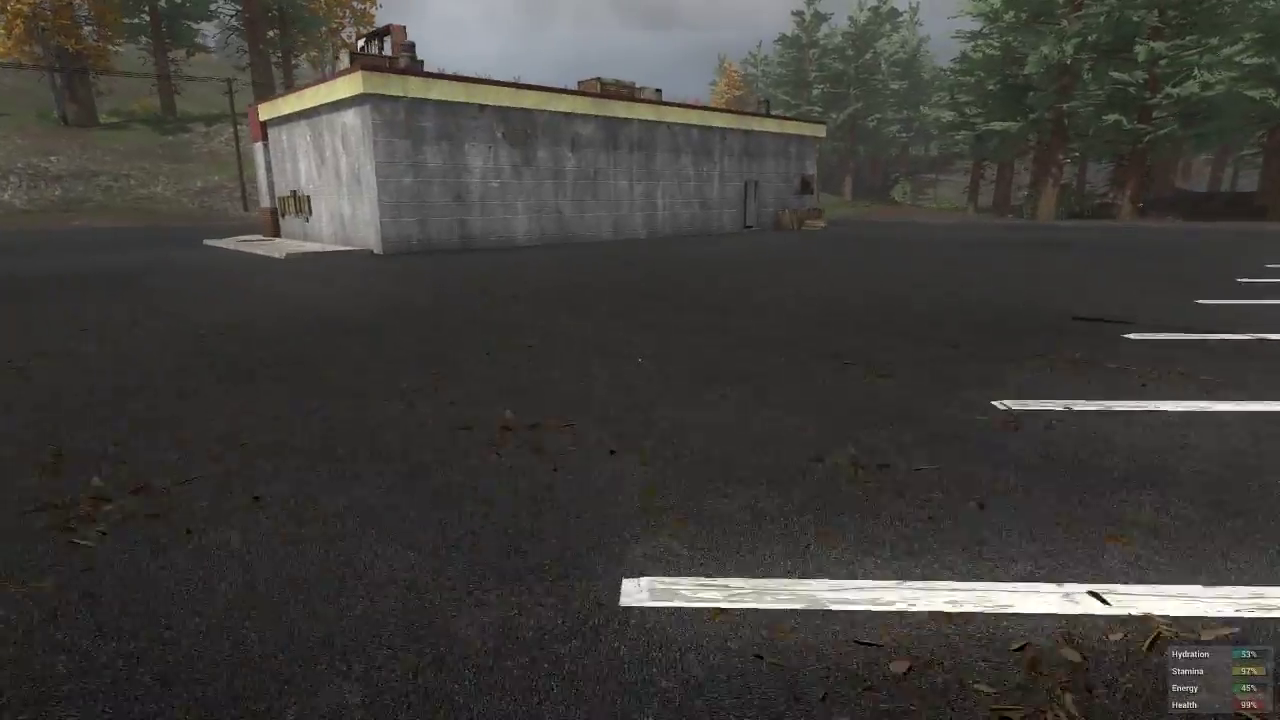
{"action": "key", "text": "w"}
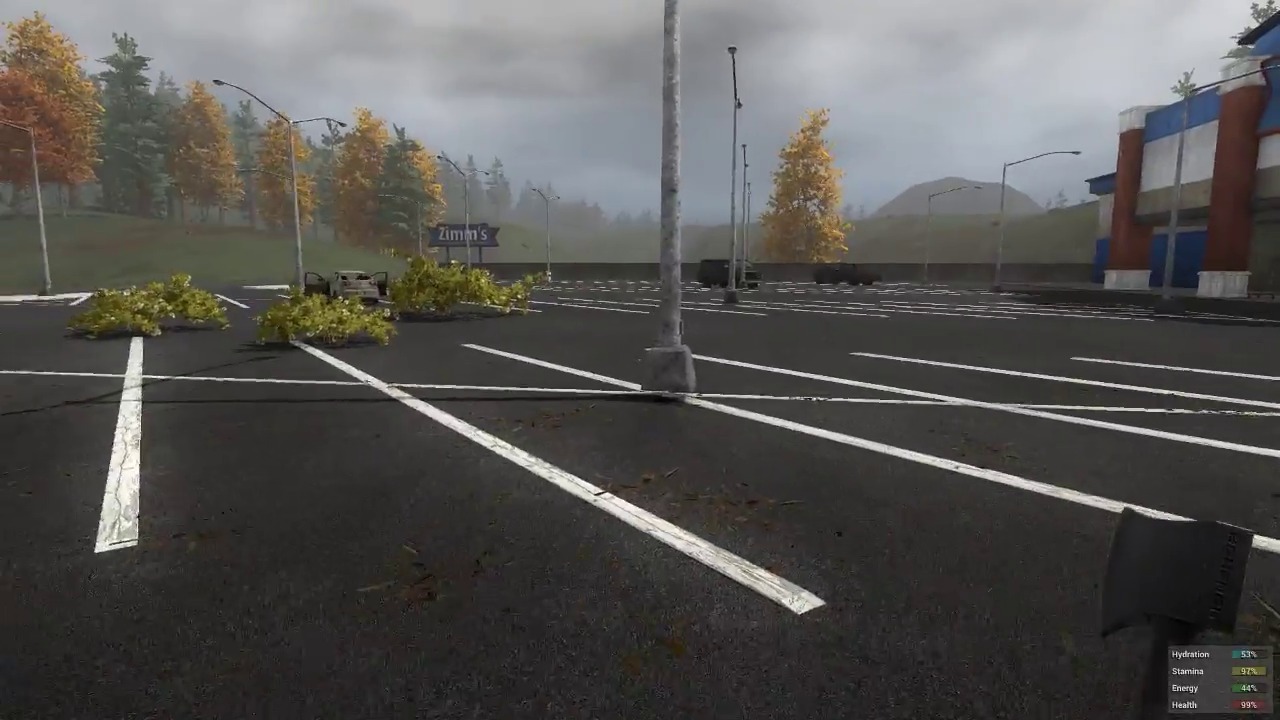
{"action": "key", "text": "w"}
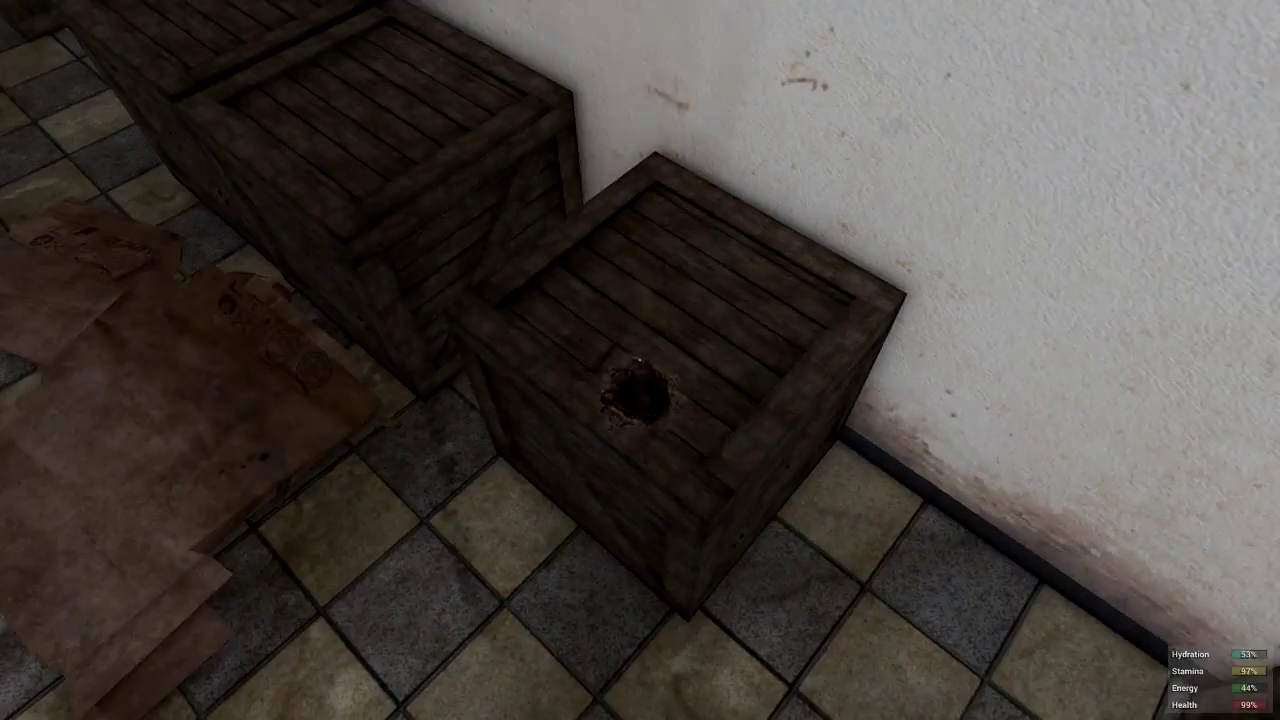
- Chop open the first wooden crates on the storeroom floor and shelf
{"action": "key", "text": "w"}
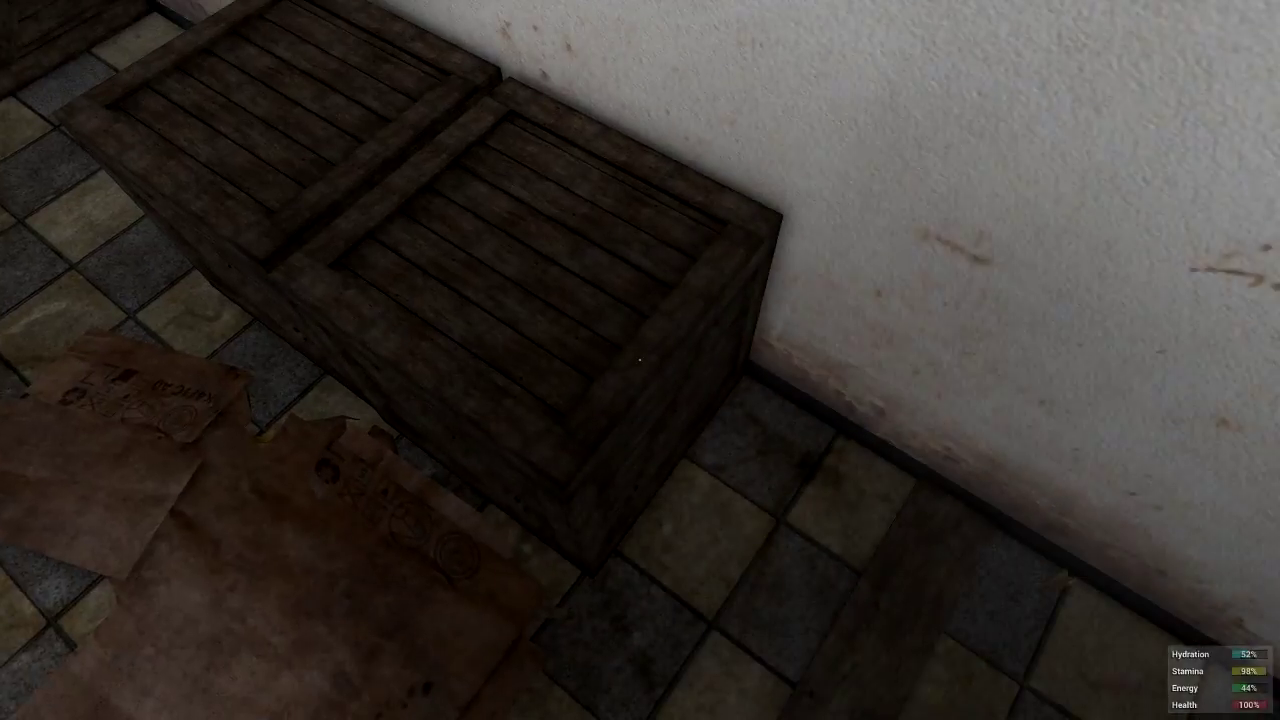
{"action": "left_click", "coordinate": [640, 360]}
{"action": "key", "text": "w"}
{"action": "left_click", "coordinate": [640, 360]}
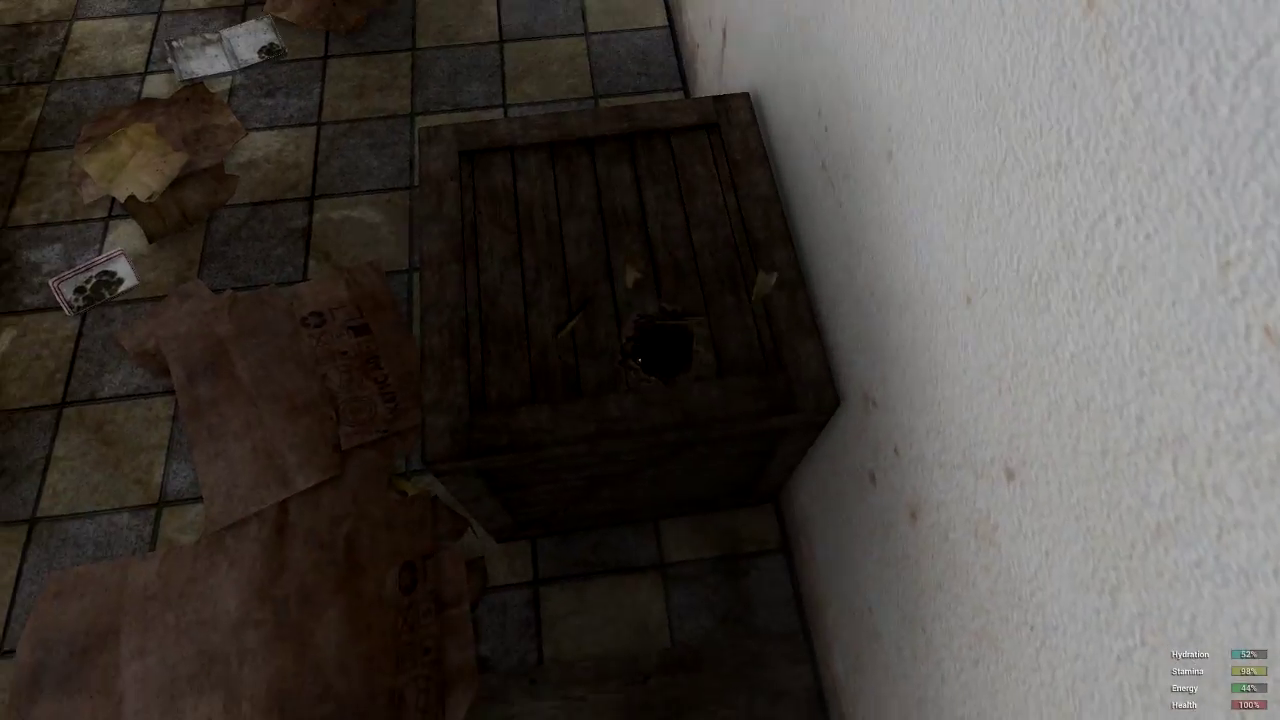
{"action": "left_click", "coordinate": [640, 360]}
{"action": "key", "text": "w"}
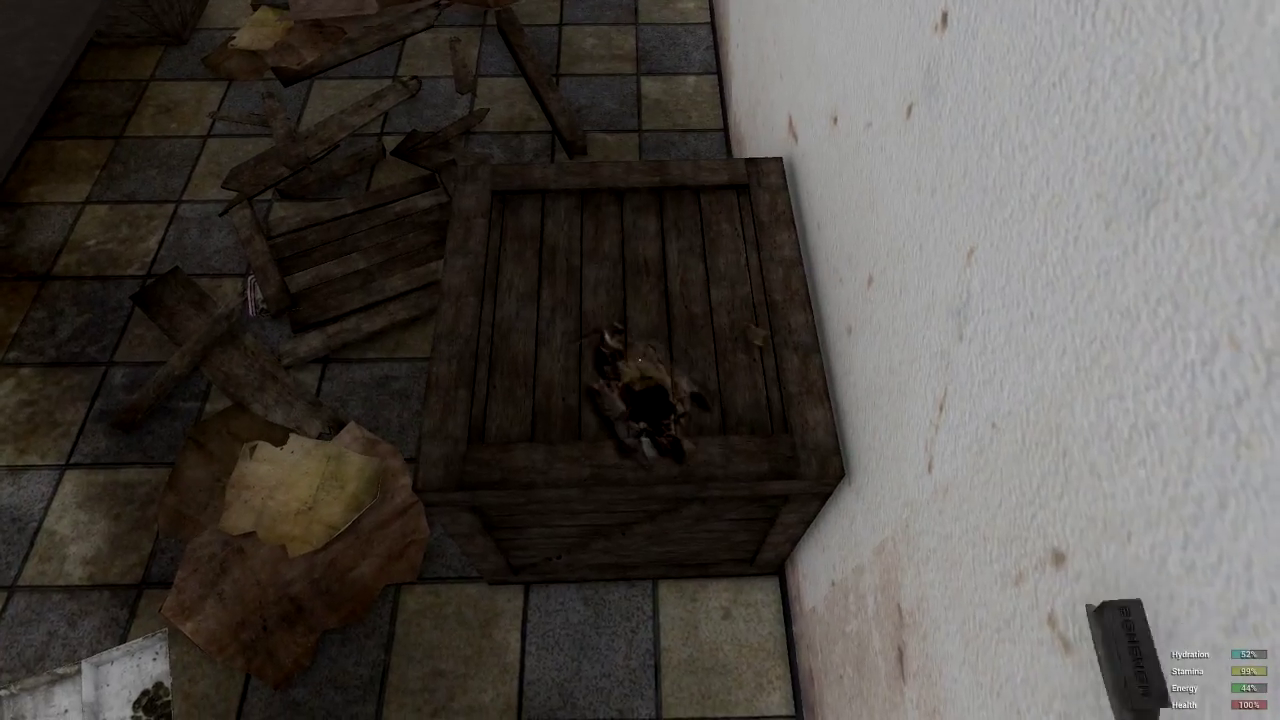
{"action": "left_click", "coordinate": [640, 360]}
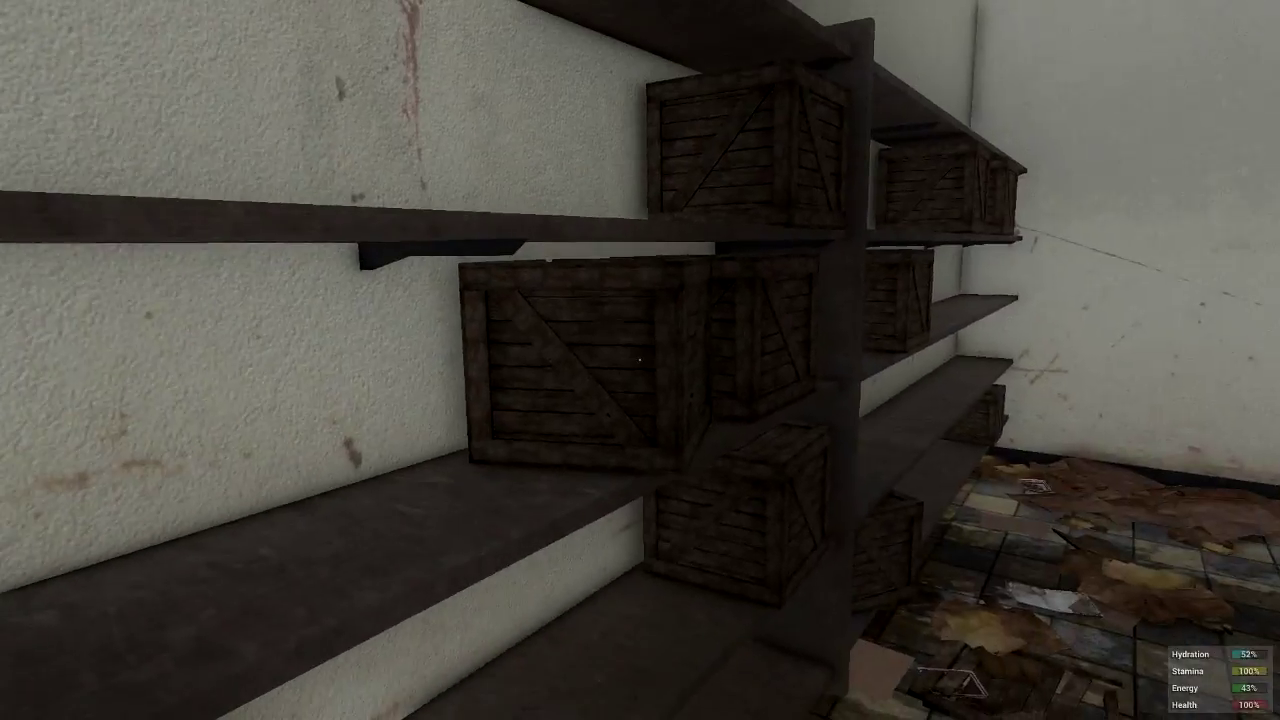
{"action": "left_click", "coordinate": [640, 360]}
{"action": "left_click", "coordinate": [640, 360]}
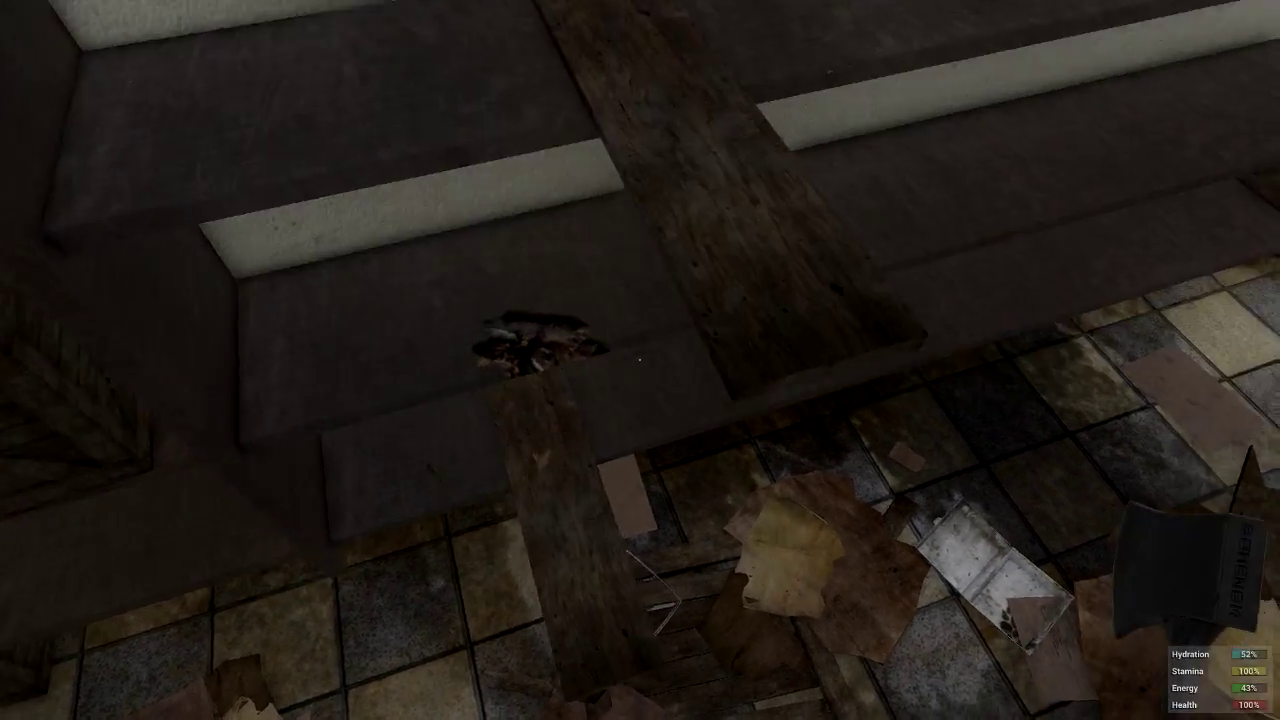
- Smash the remaining shelf and wall crates, then walk into the back office
{"action": "key", "text": "w"}
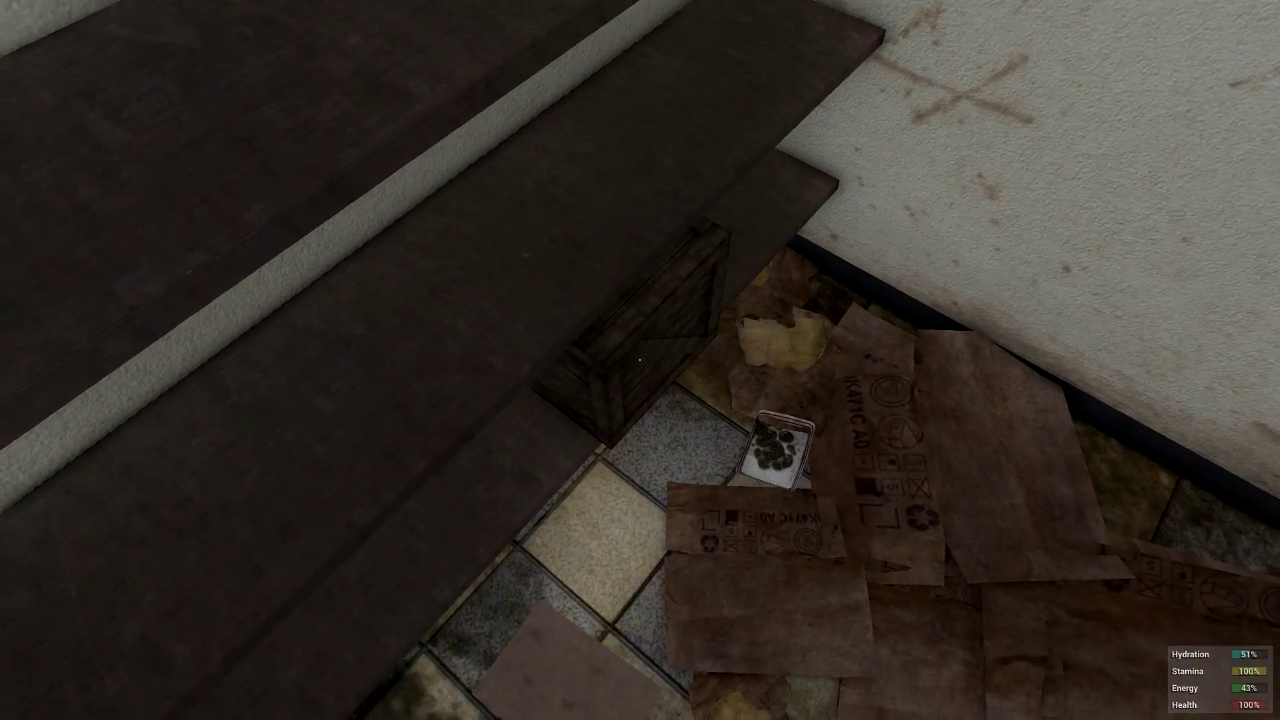
{"action": "left_click", "coordinate": [640, 360]}
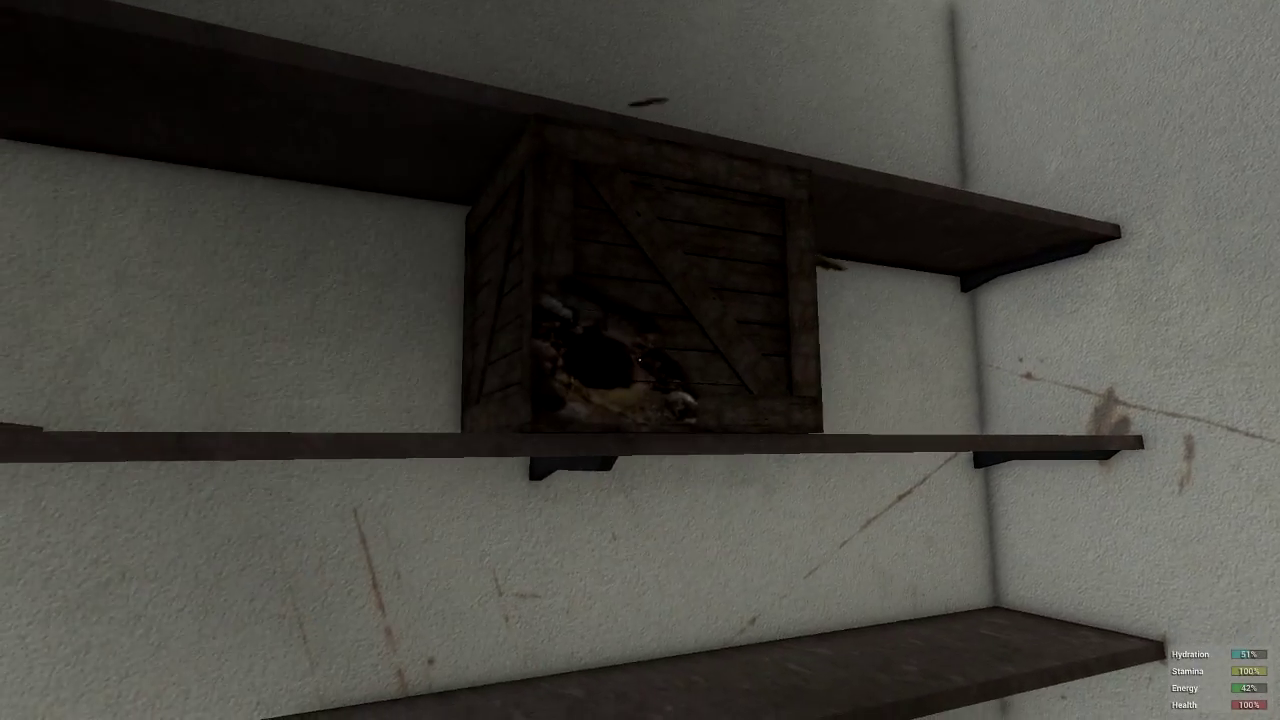
{"action": "left_click_drag", "start_coordinate": [640, 360], "coordinate": [640, 360]}
{"action": "key", "text": "w"}
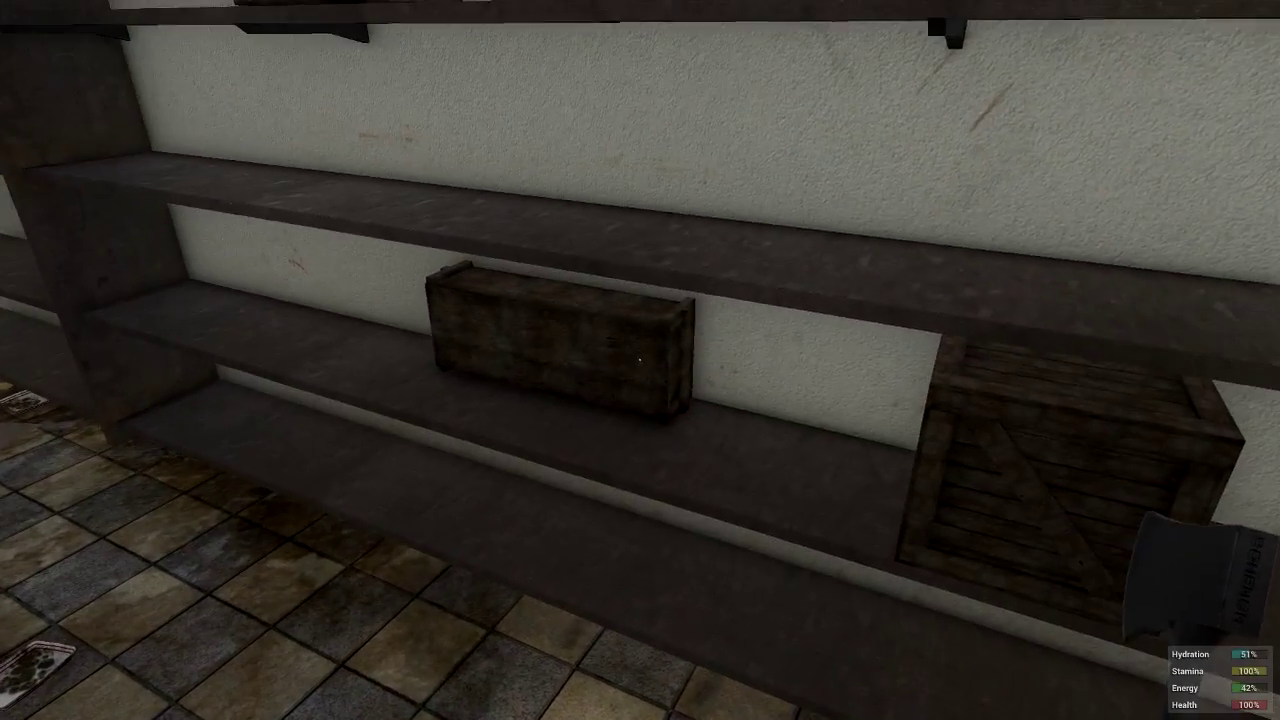
{"action": "key", "text": "w"}
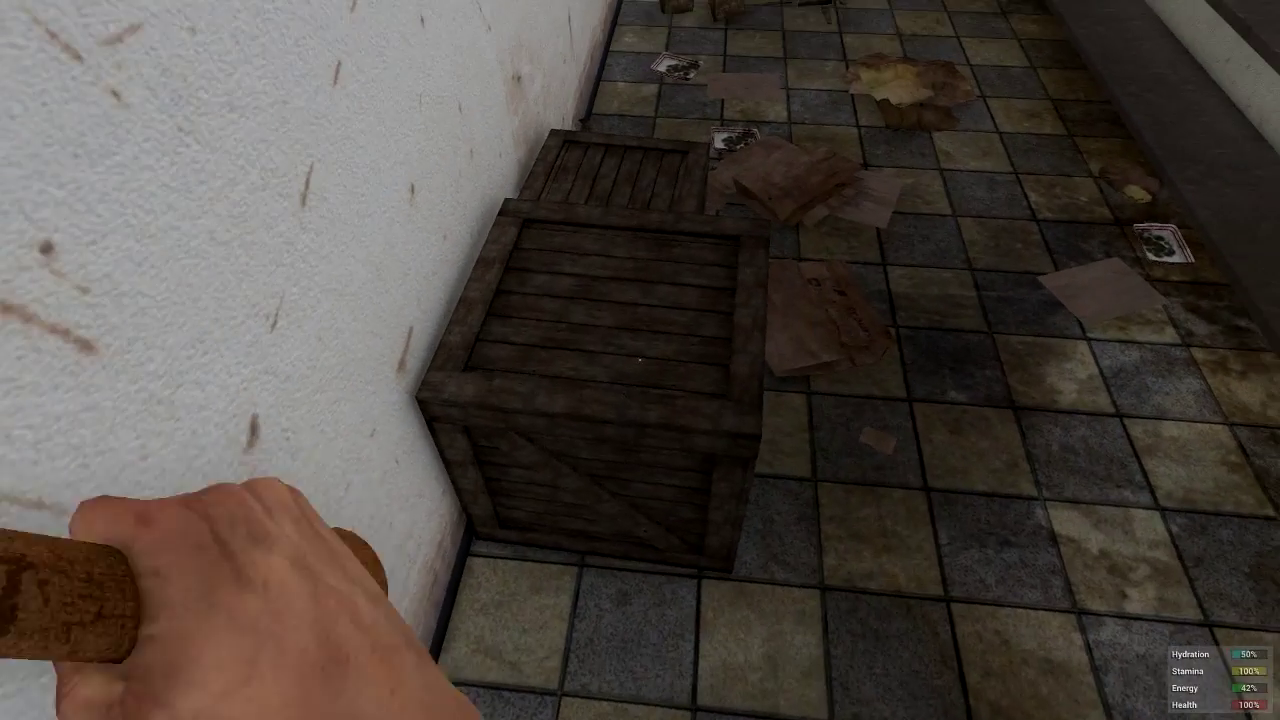
{"action": "key", "text": "w"}
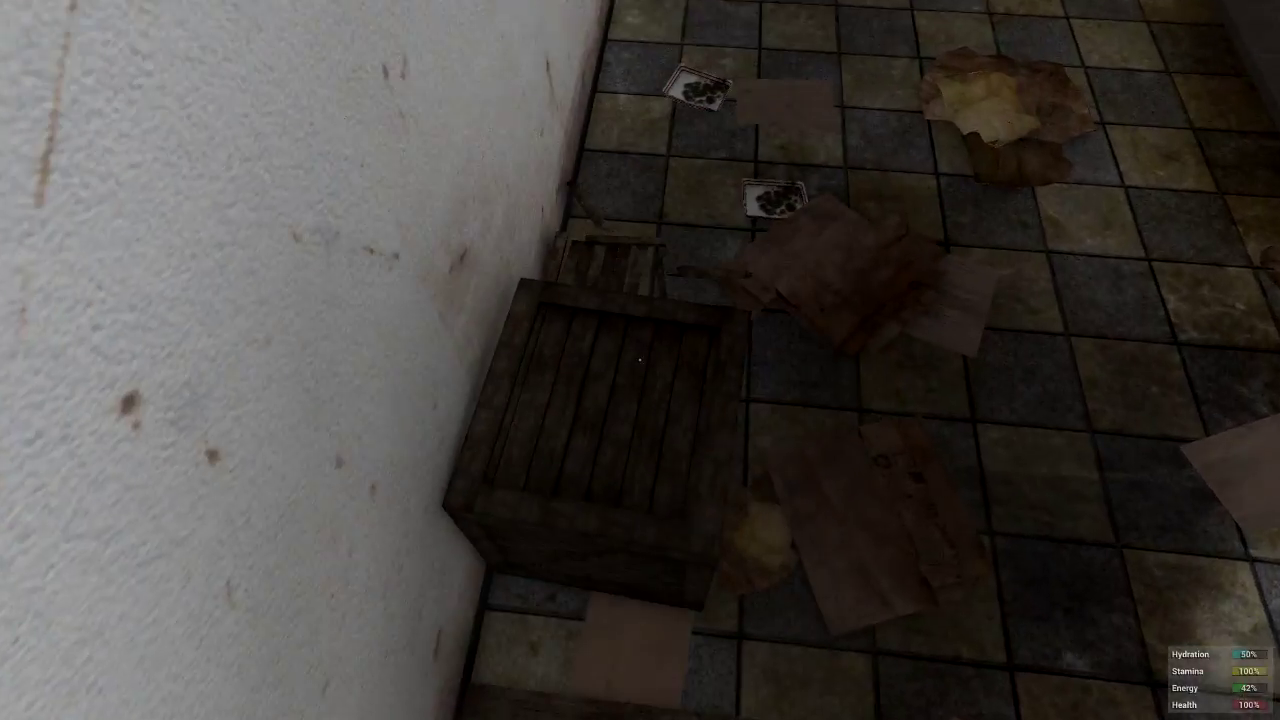
{"action": "left_click", "coordinate": [640, 360]}
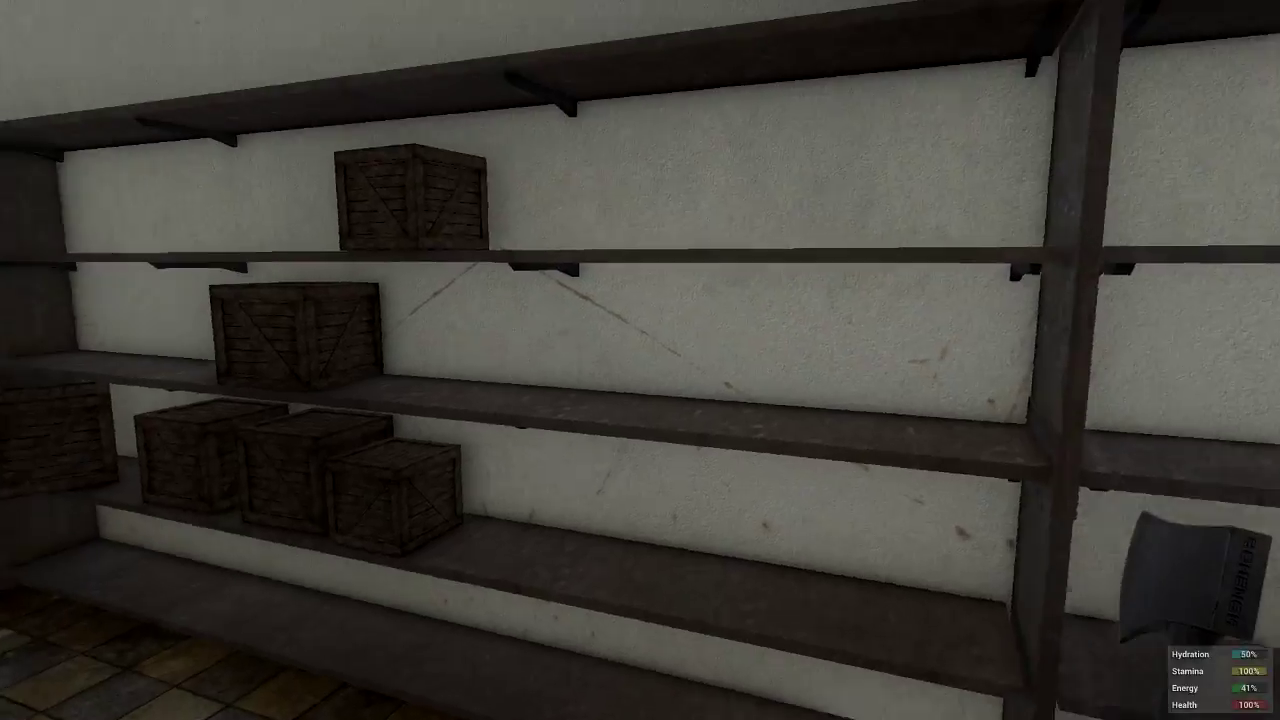
{"action": "key", "text": "w"}
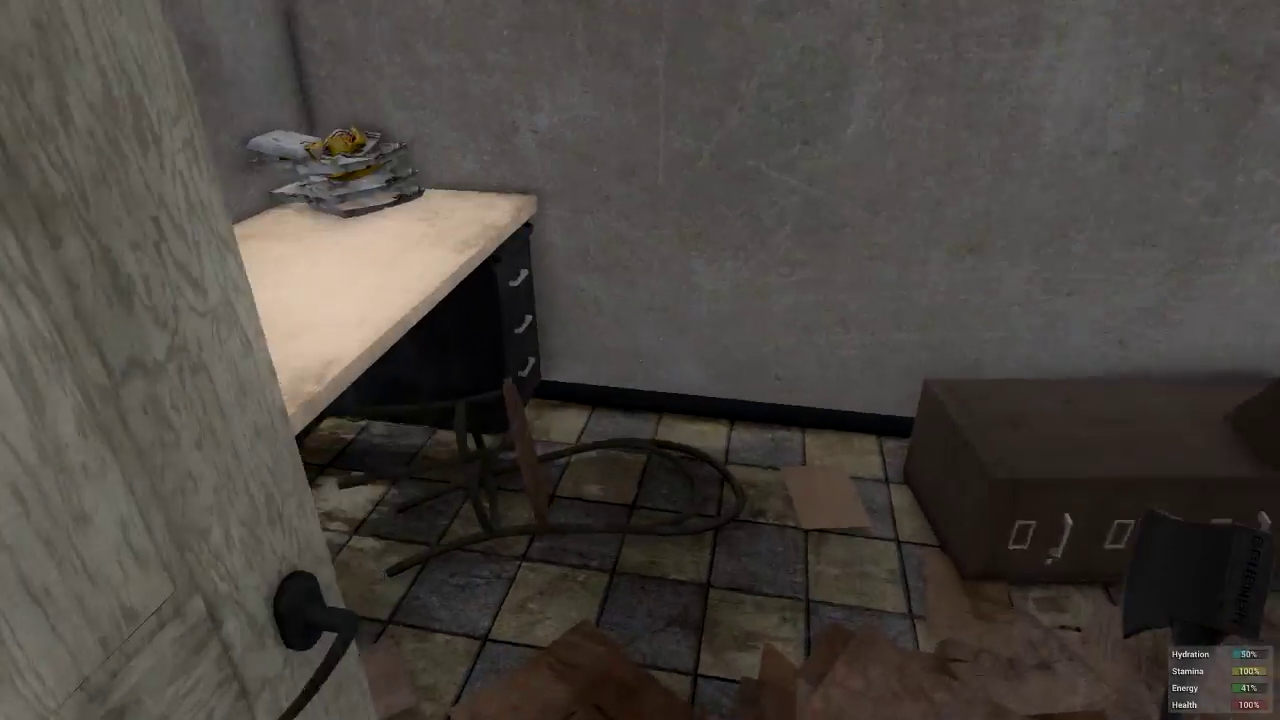
{"action": "key", "text": "w"}
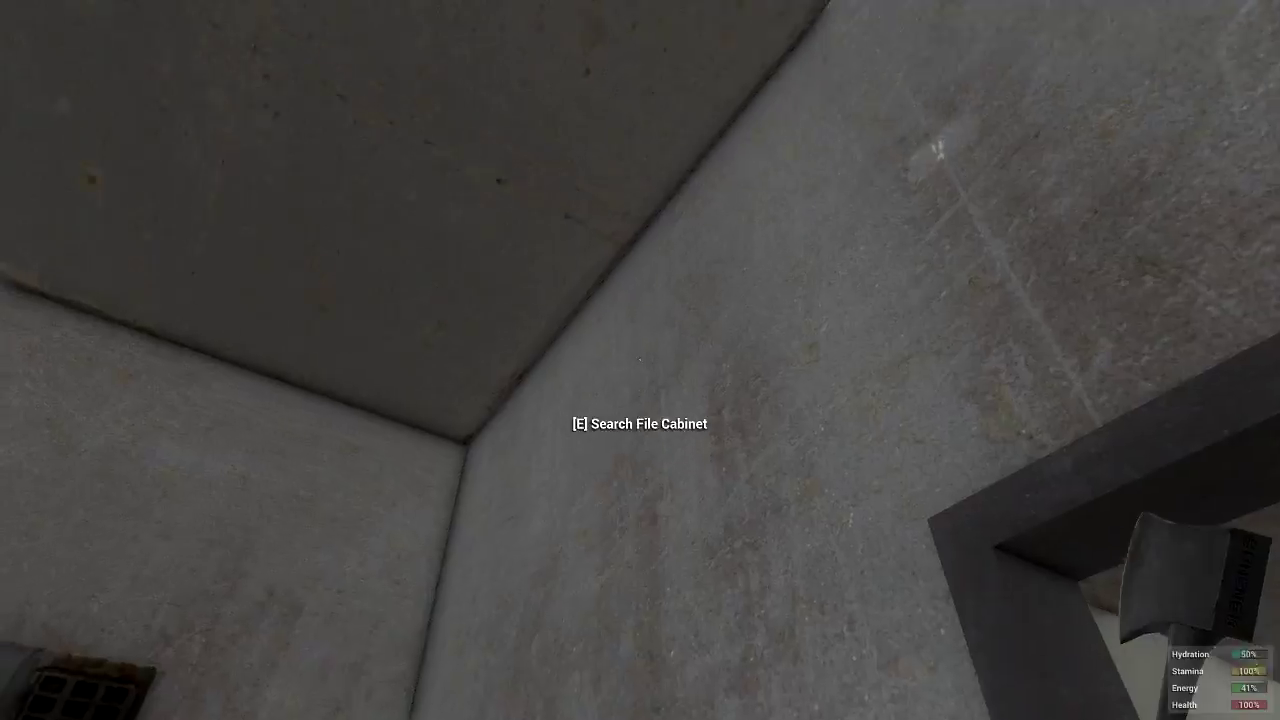
- Walk out of the gas station store toward Zimm's and face down the road
{"action": "key", "text": "w"}
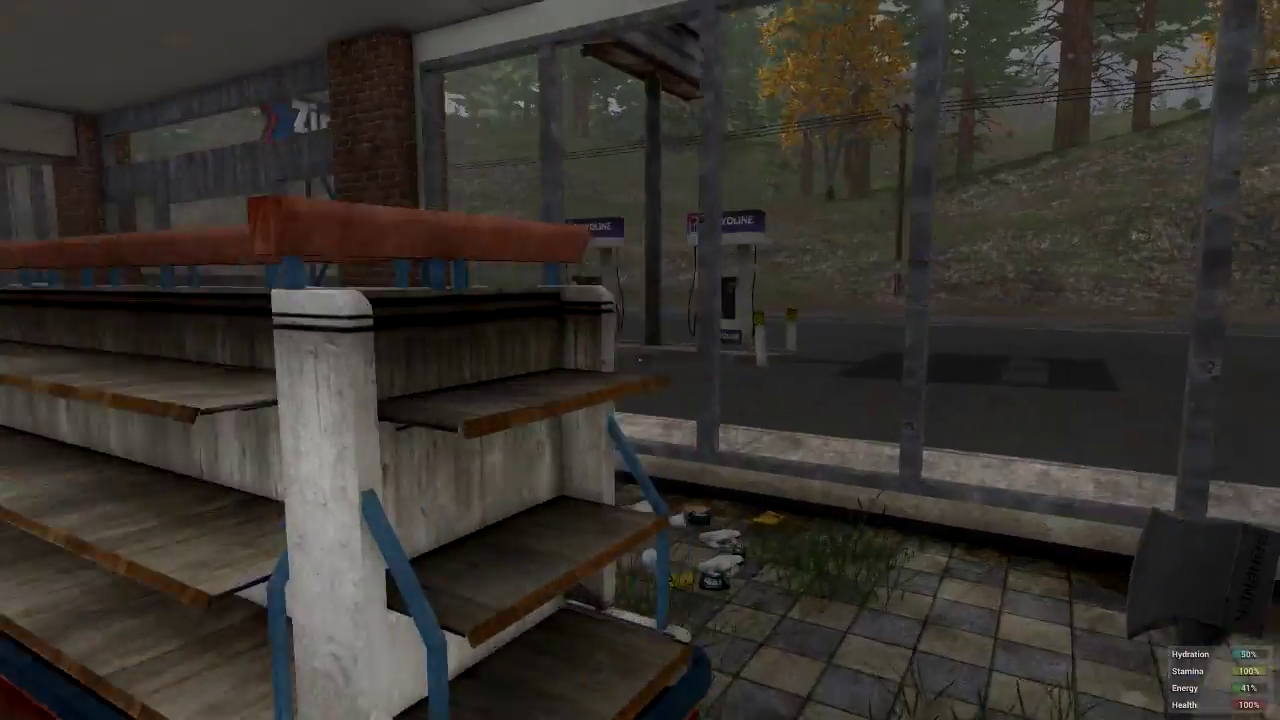
{"action": "key", "text": "w"}
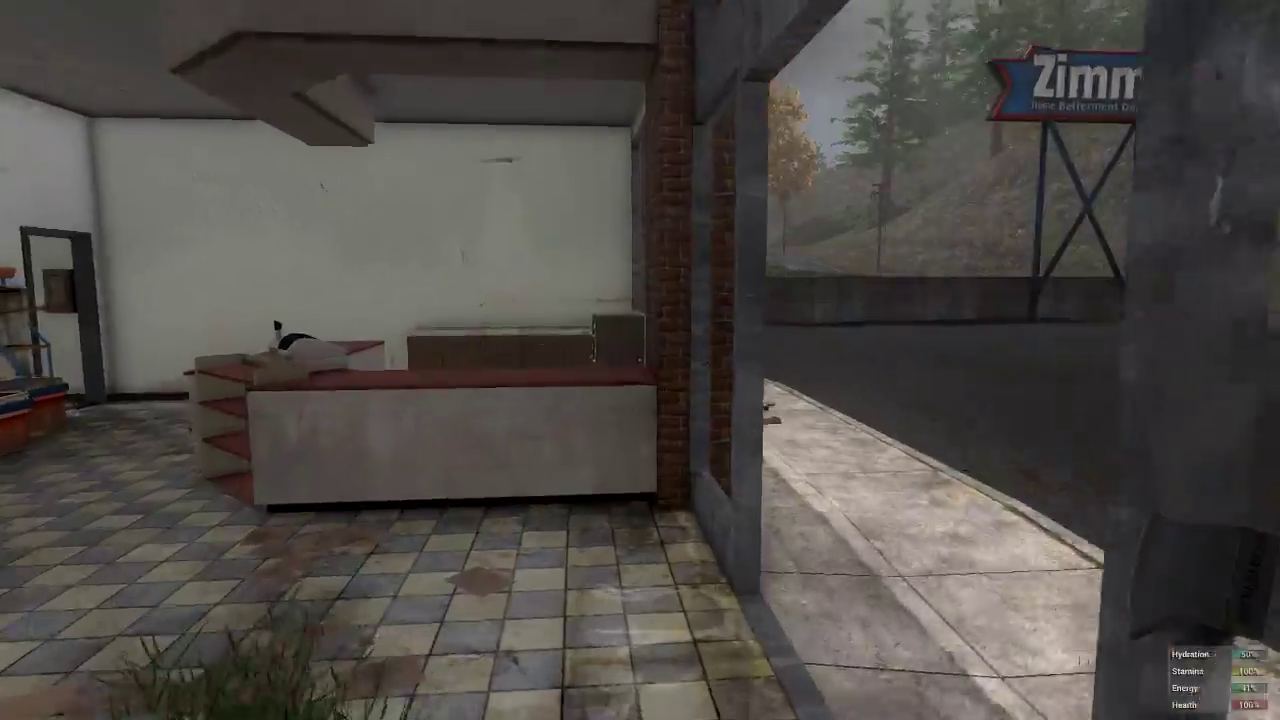
{"action": "key", "text": "w"}
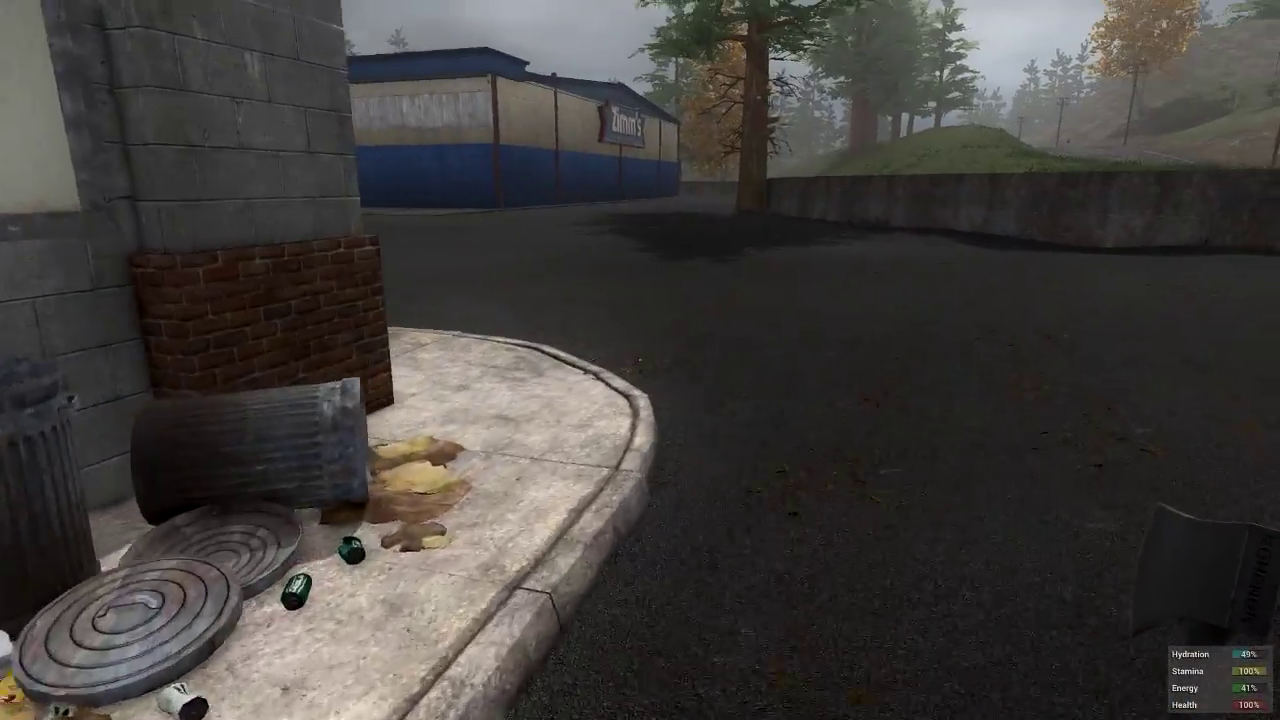
{"action": "key", "text": "w"}
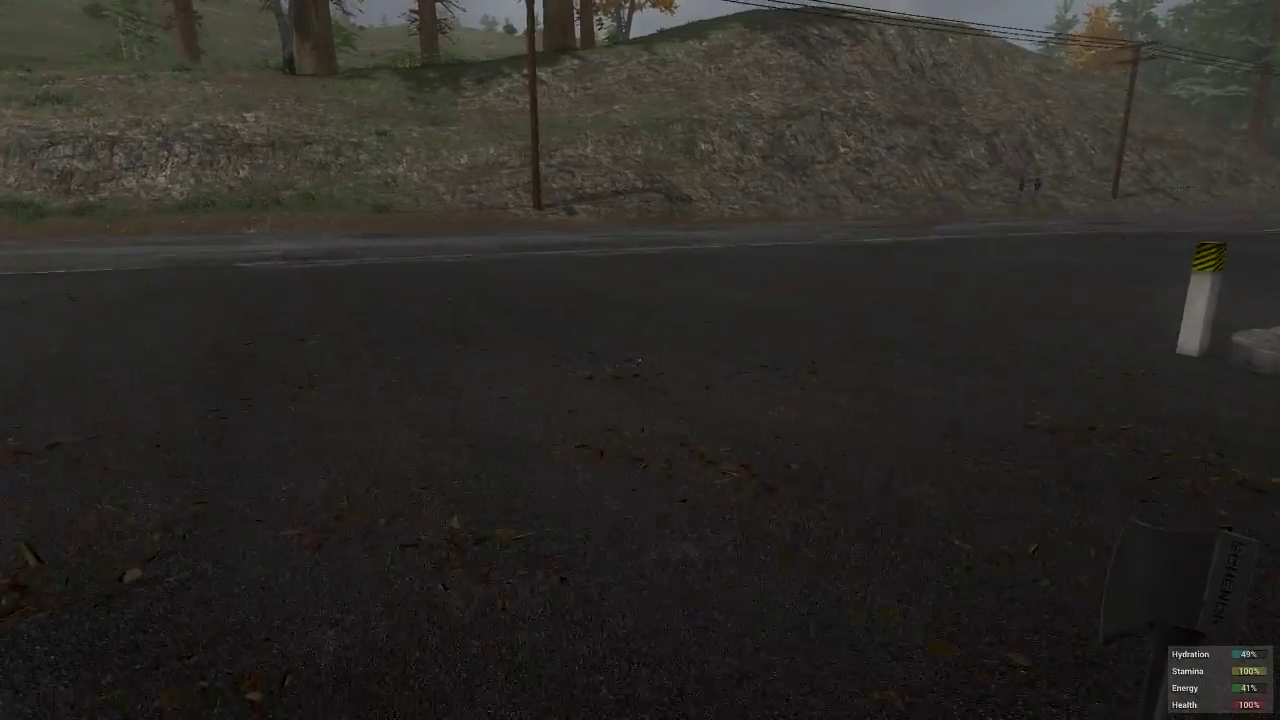
{"action": "key", "text": "w"}
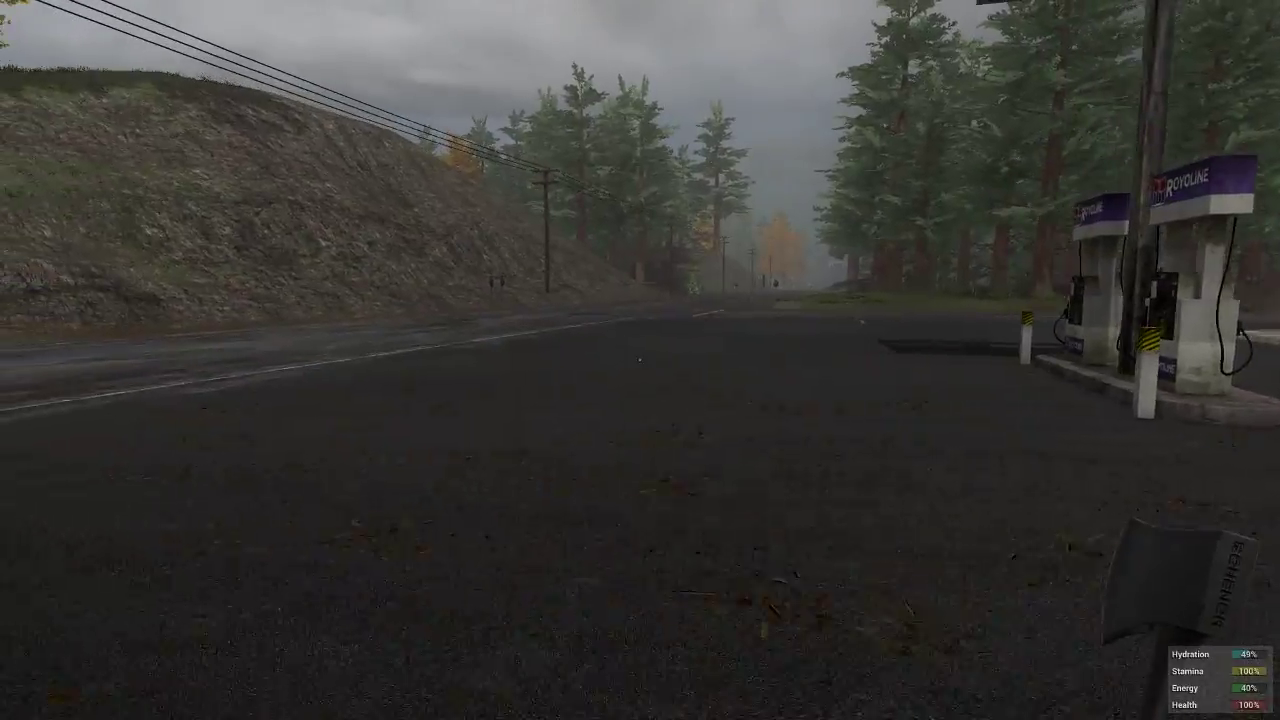
- Put the axe away and run along the foggy road past the power lines
{"action": "key", "text": "w"}
{"action": "key", "text": "w"}
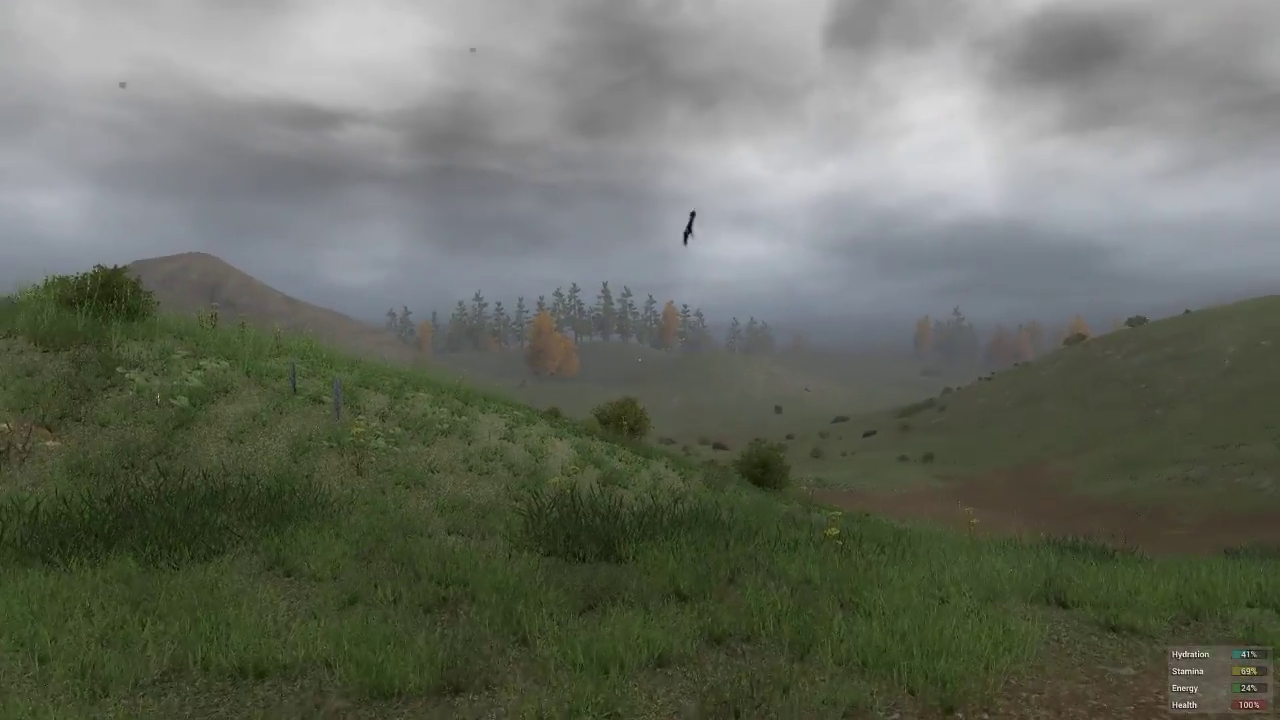
{"action": "key", "text": "space"}
{"action": "key", "text": "w"}
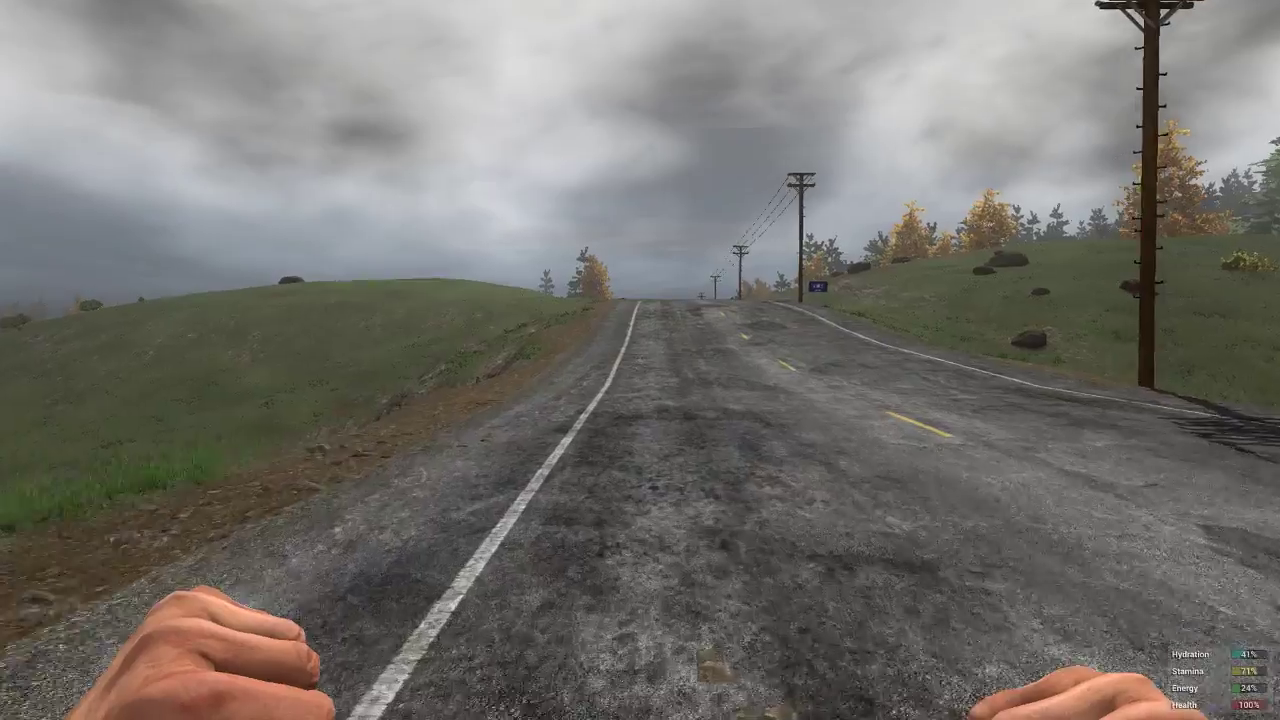
{"action": "key", "text": "a"}
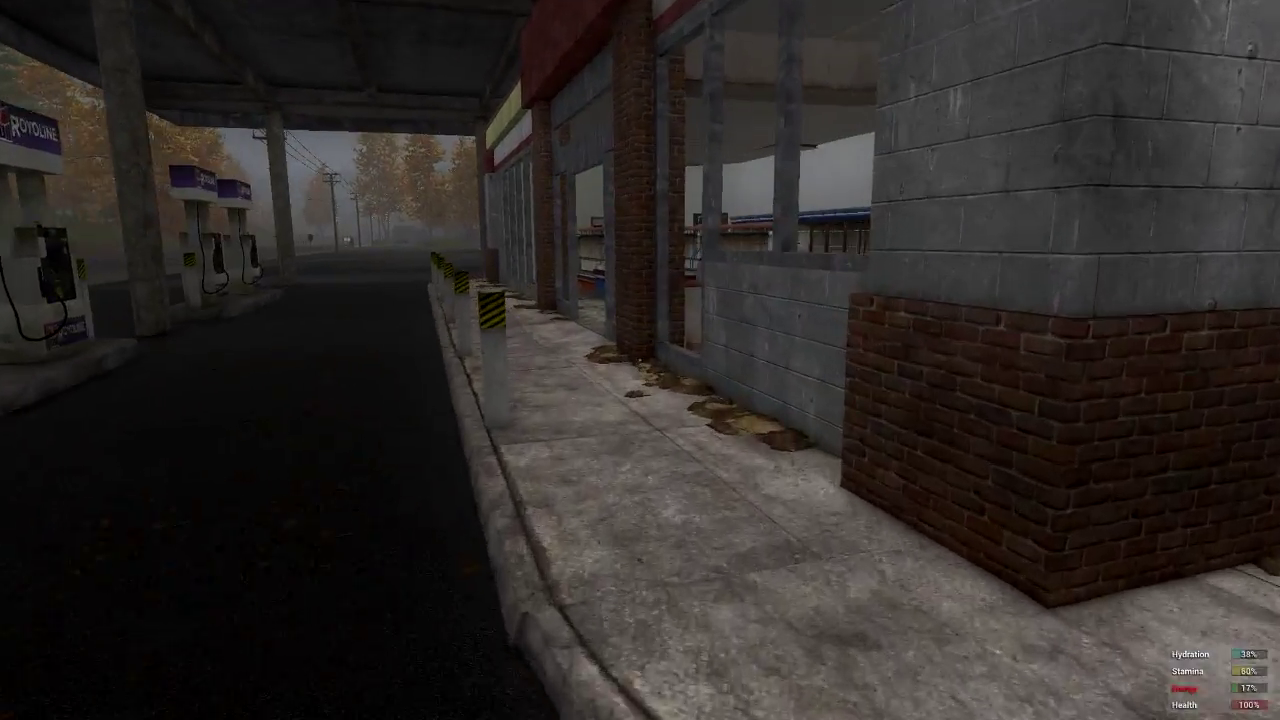
- Walk through the store past the fridge shelves into the back corridor
{"action": "key", "text": "w"}
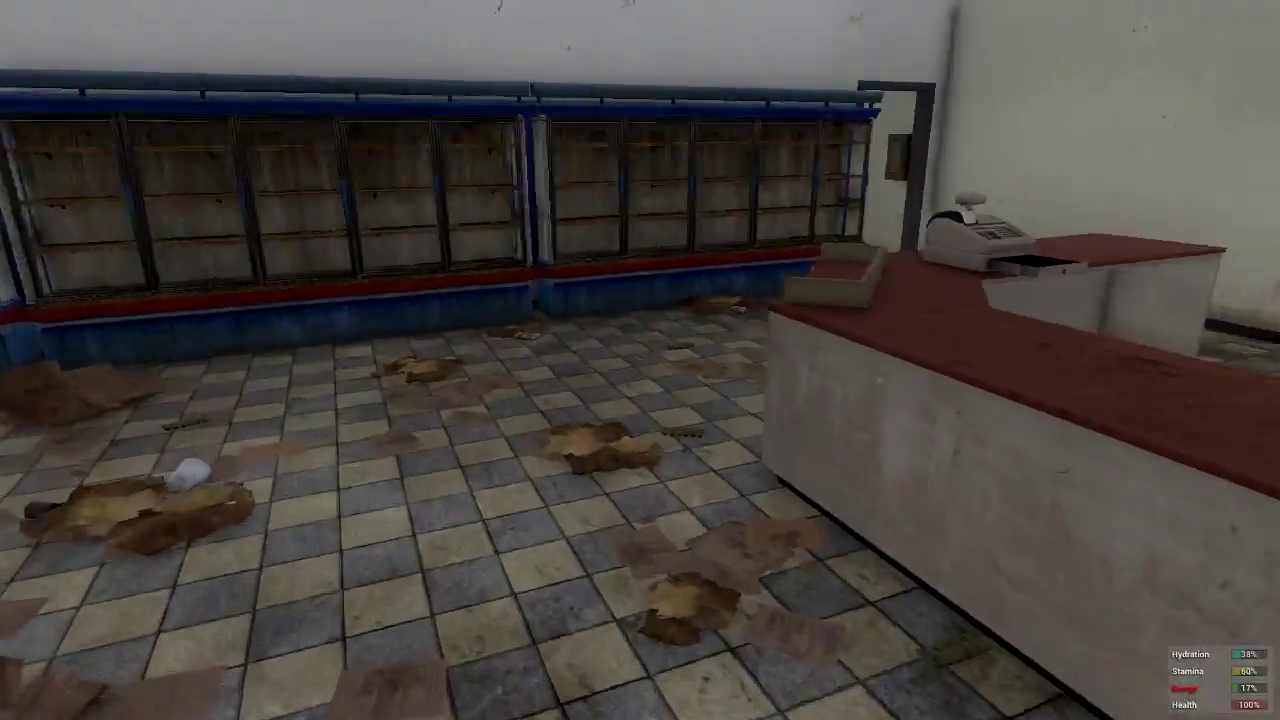
{"action": "key", "text": "w"}
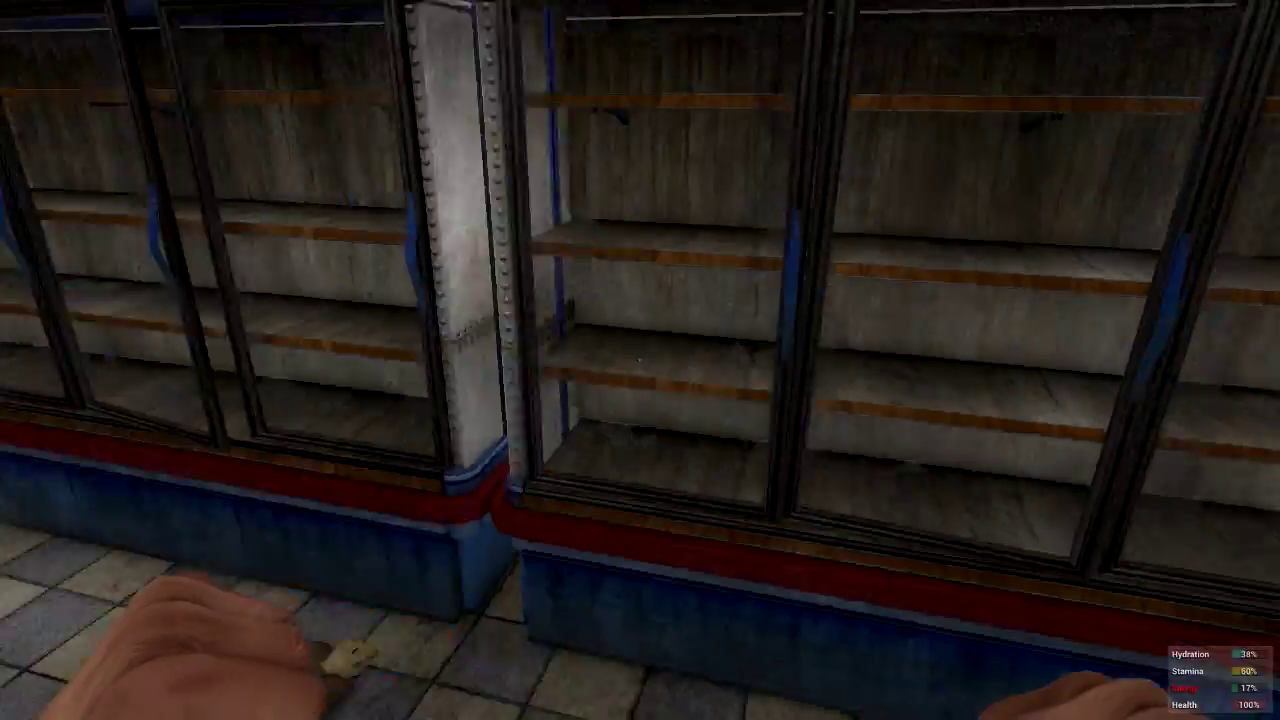
{"action": "key", "text": "w"}
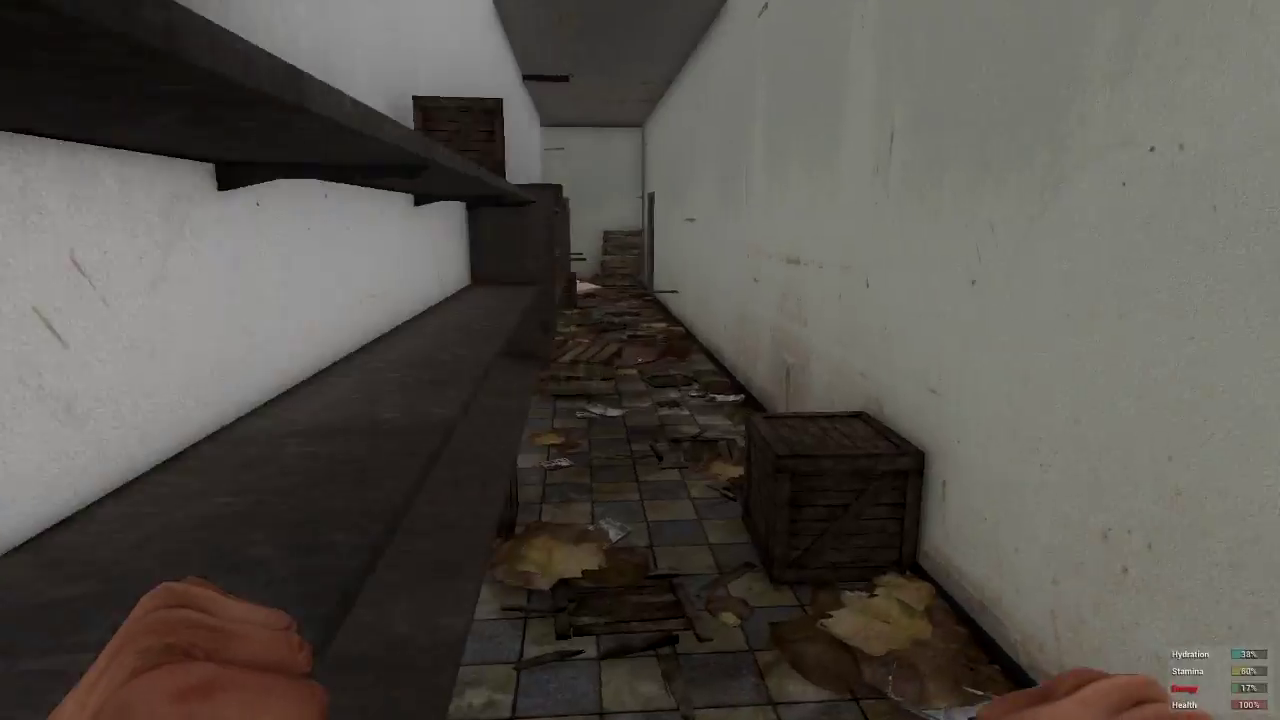
{"action": "key", "text": "w"}
{"action": "key", "text": "w"}
- Equip the axe, take the wood plank, and search the empty office desk
{"action": "key", "text": "2"}
{"action": "key", "text": "4"}
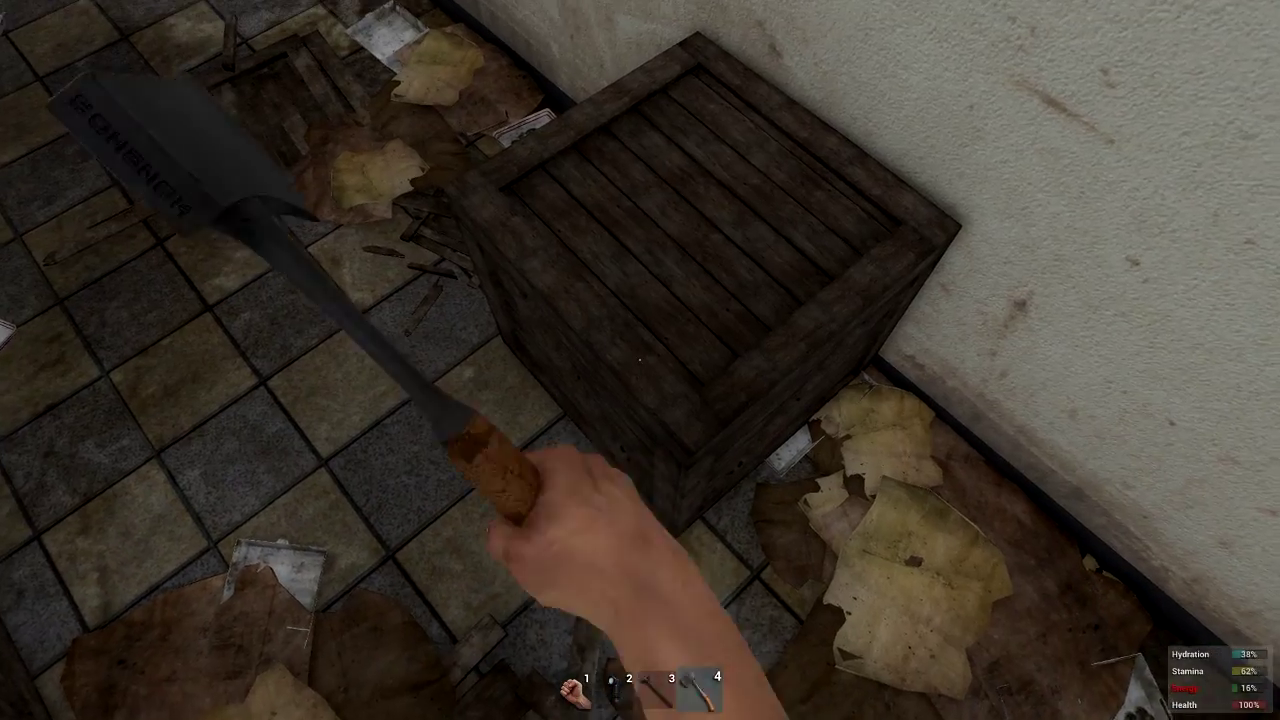
{"action": "key", "text": "w"}
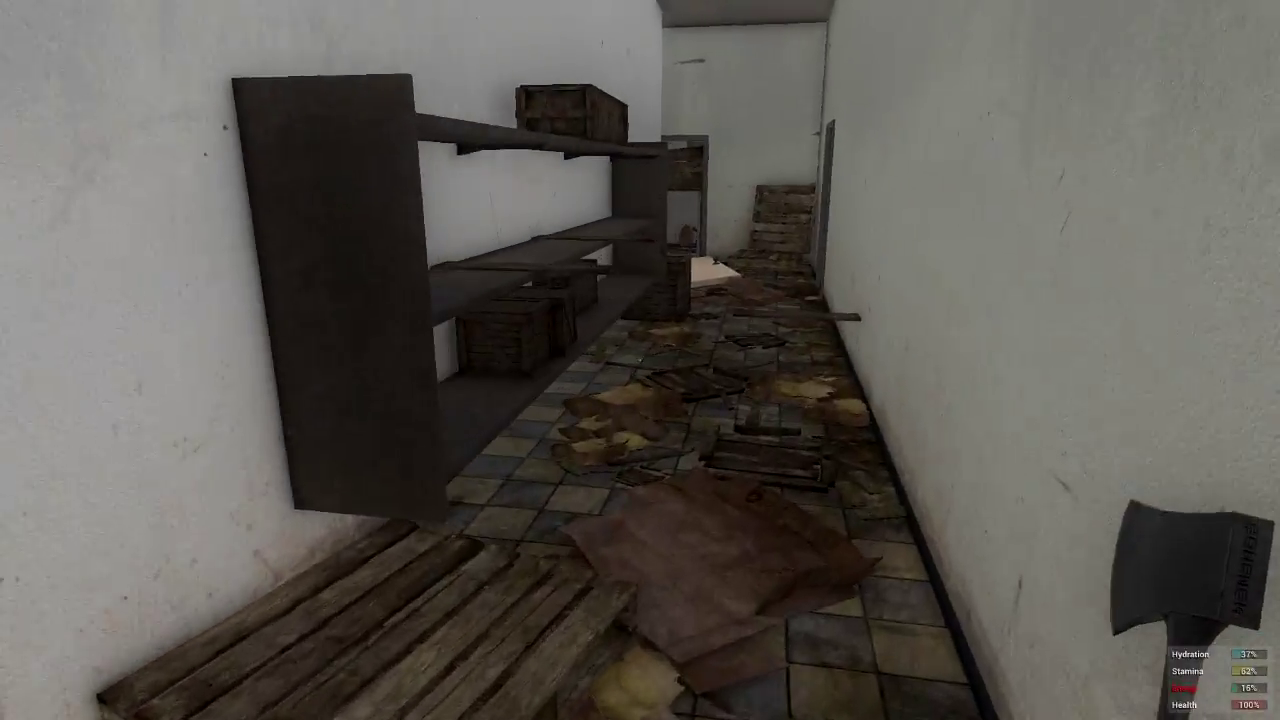
{"action": "key", "text": "e"}
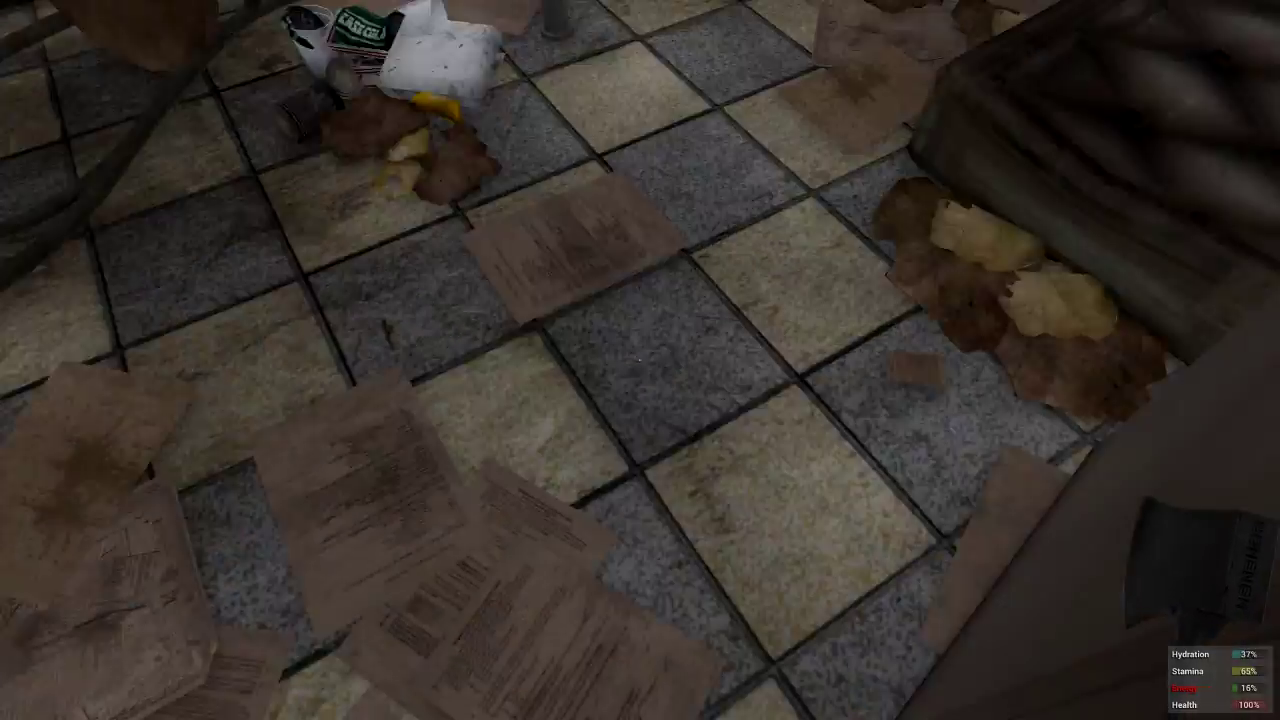
{"action": "key", "text": "w"}
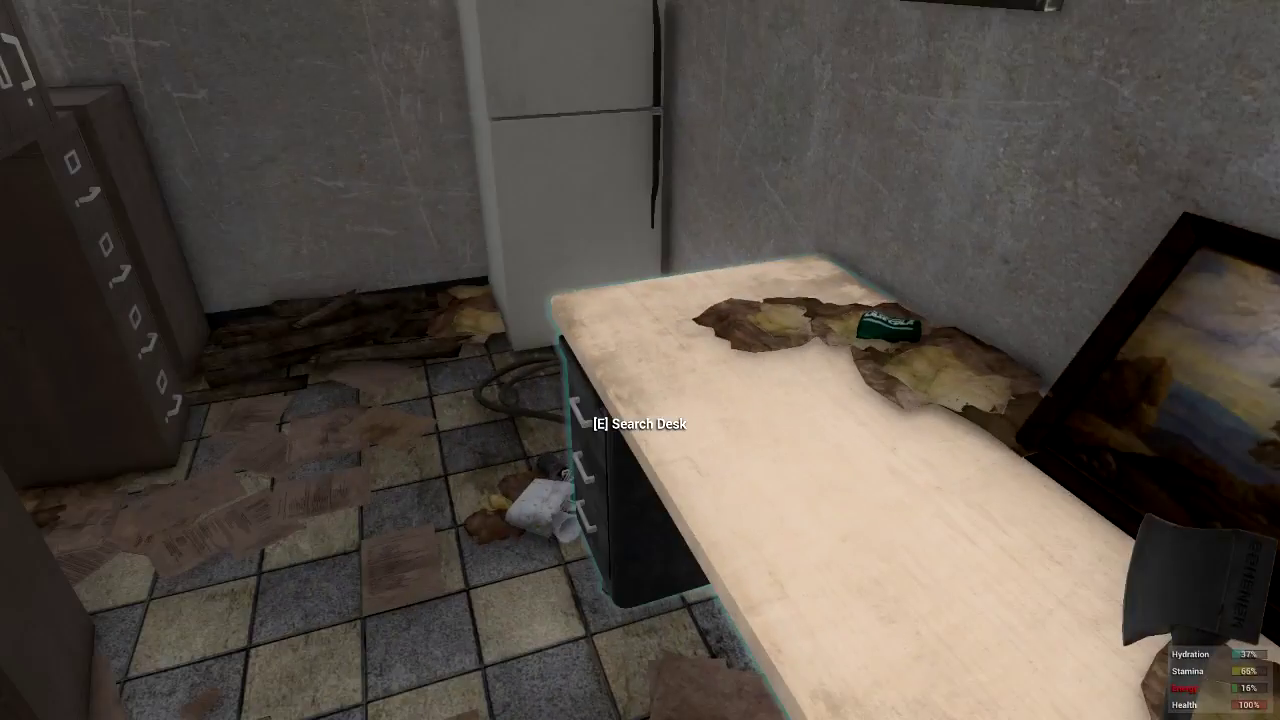
{"action": "key", "text": "e"}
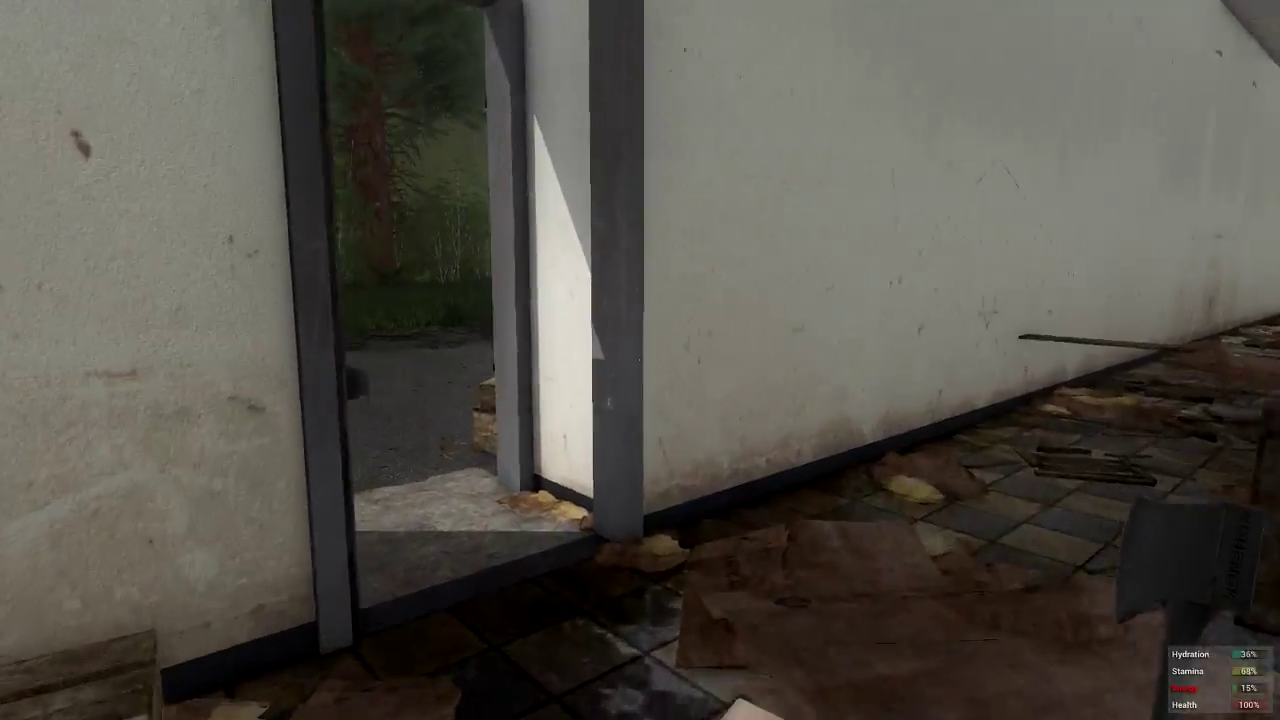
- Walk out the back door and inspect the OffRoader jeep's missing parts and empty trunk
{"action": "key", "text": "w"}
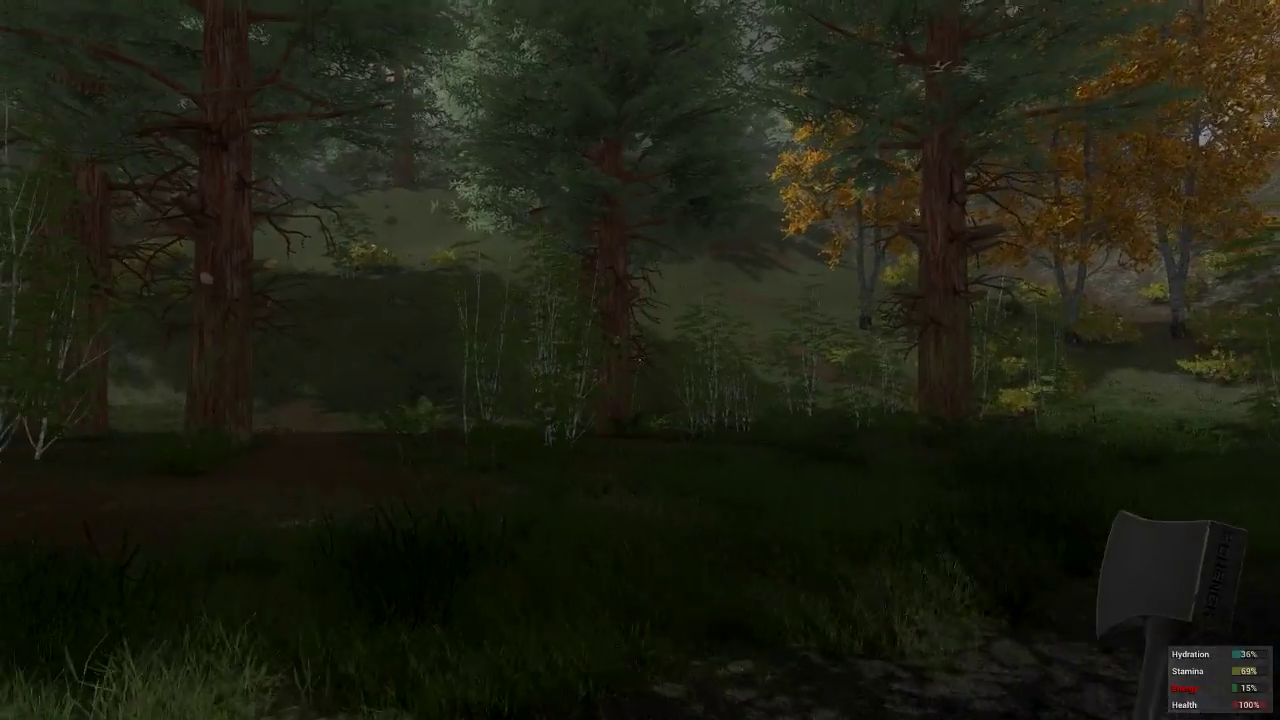
{"action": "key", "text": "w"}
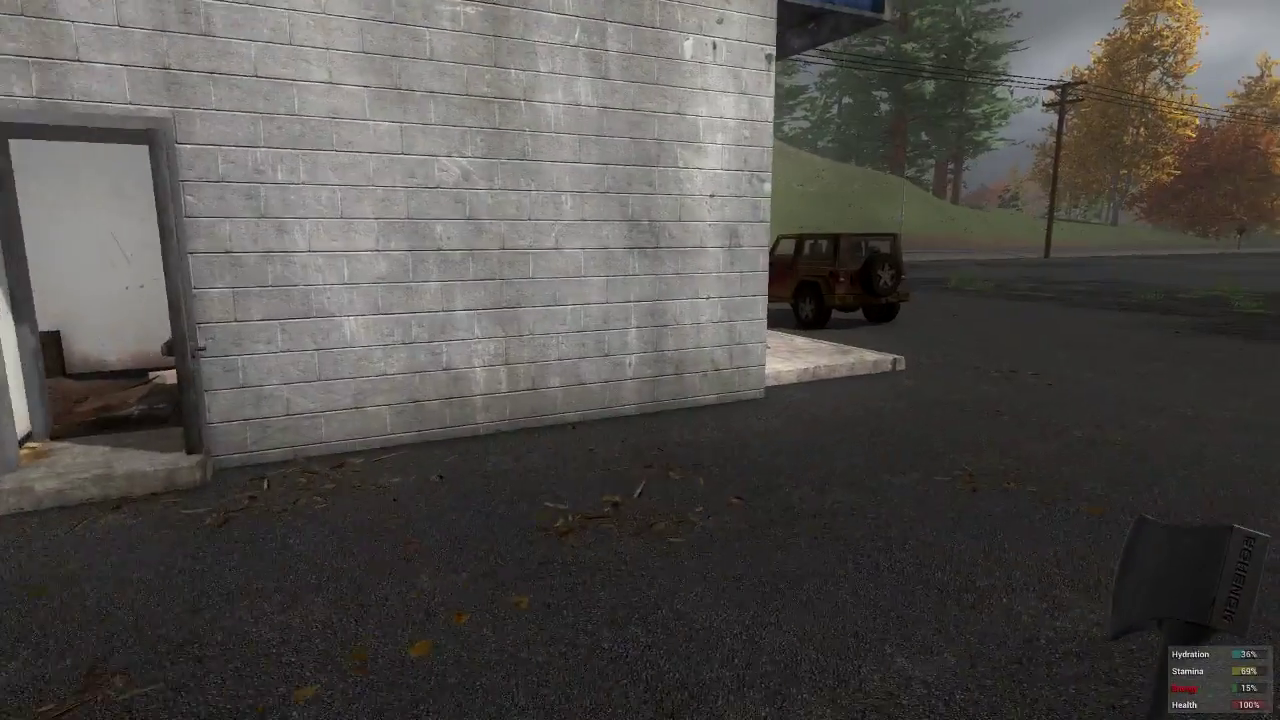
{"action": "key", "text": "w"}
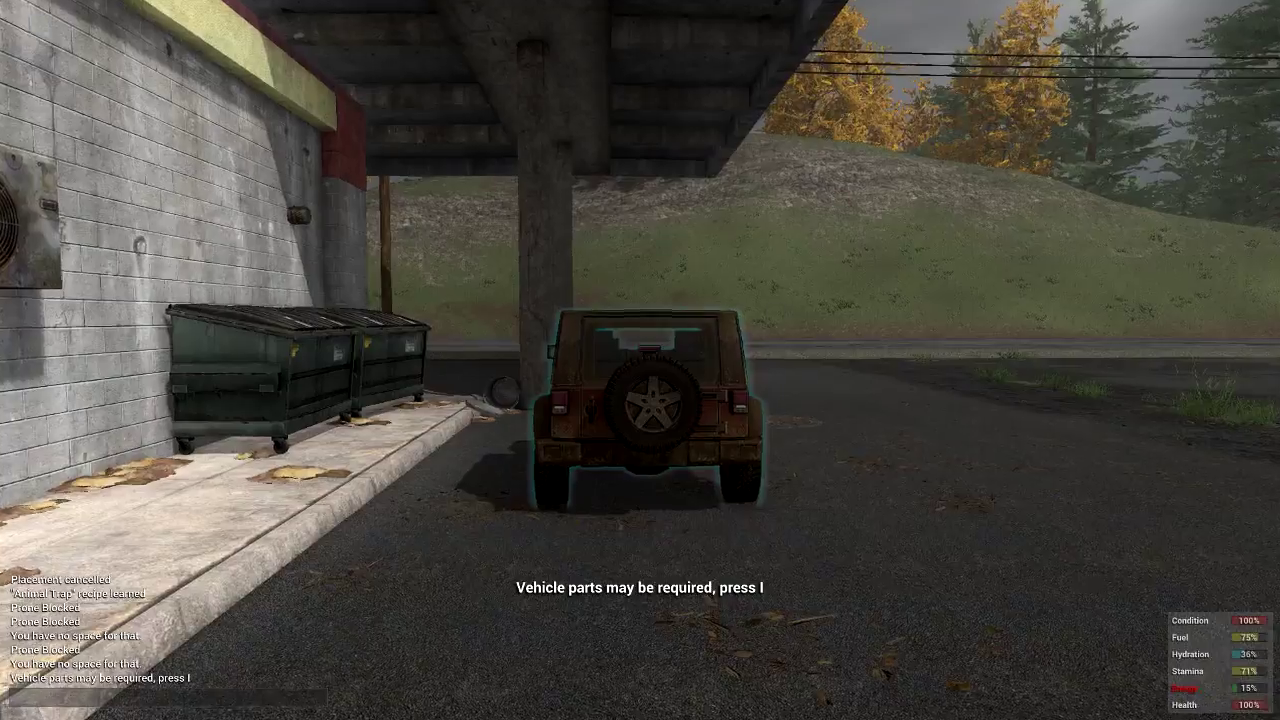
{"action": "key", "text": "v"}
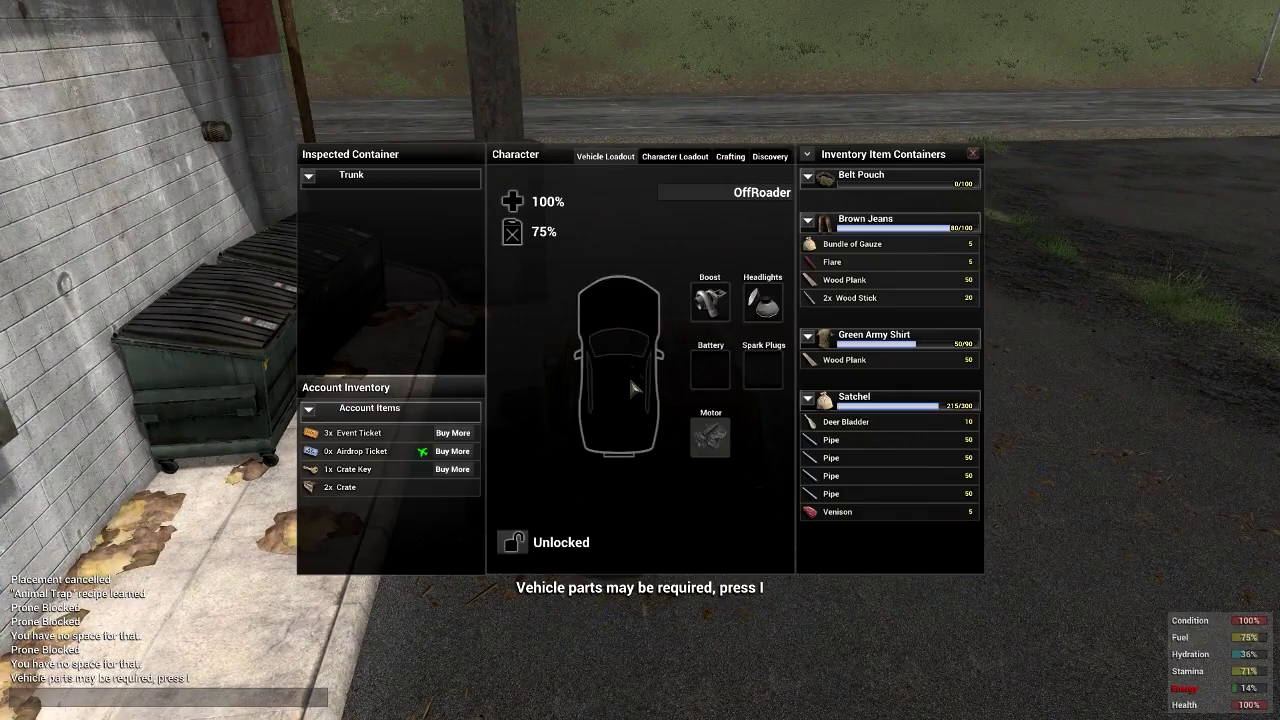
{"action": "key", "text": "Escape"}
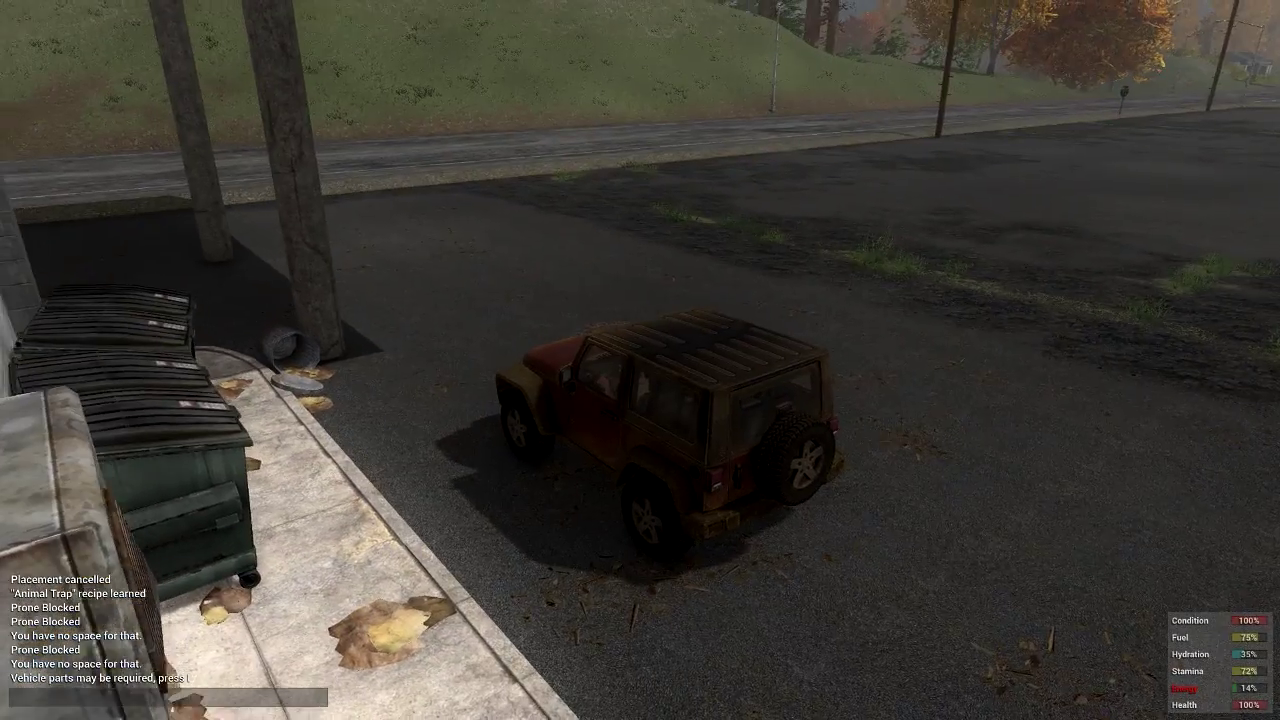
{"action": "key", "text": "v"}
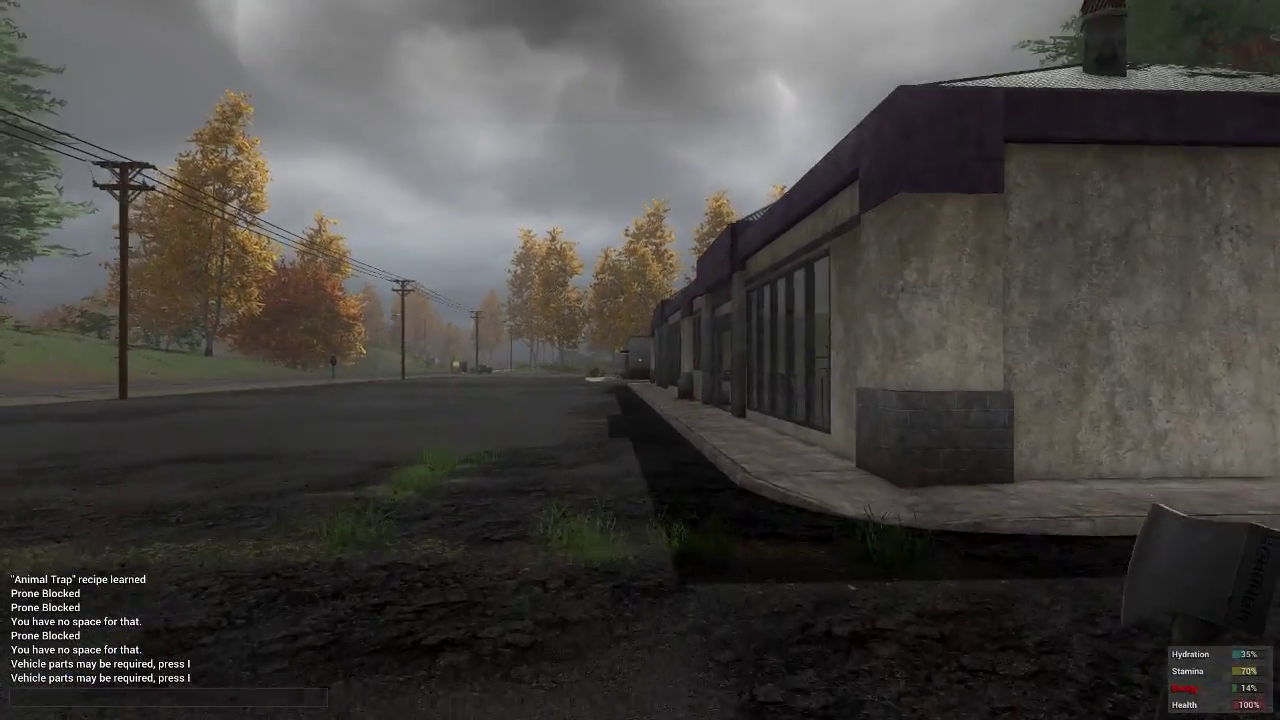
- Climb through the shop's broken window and walk its aisles of empty shelves
{"action": "key", "text": "v"}
{"action": "key", "text": "w"}
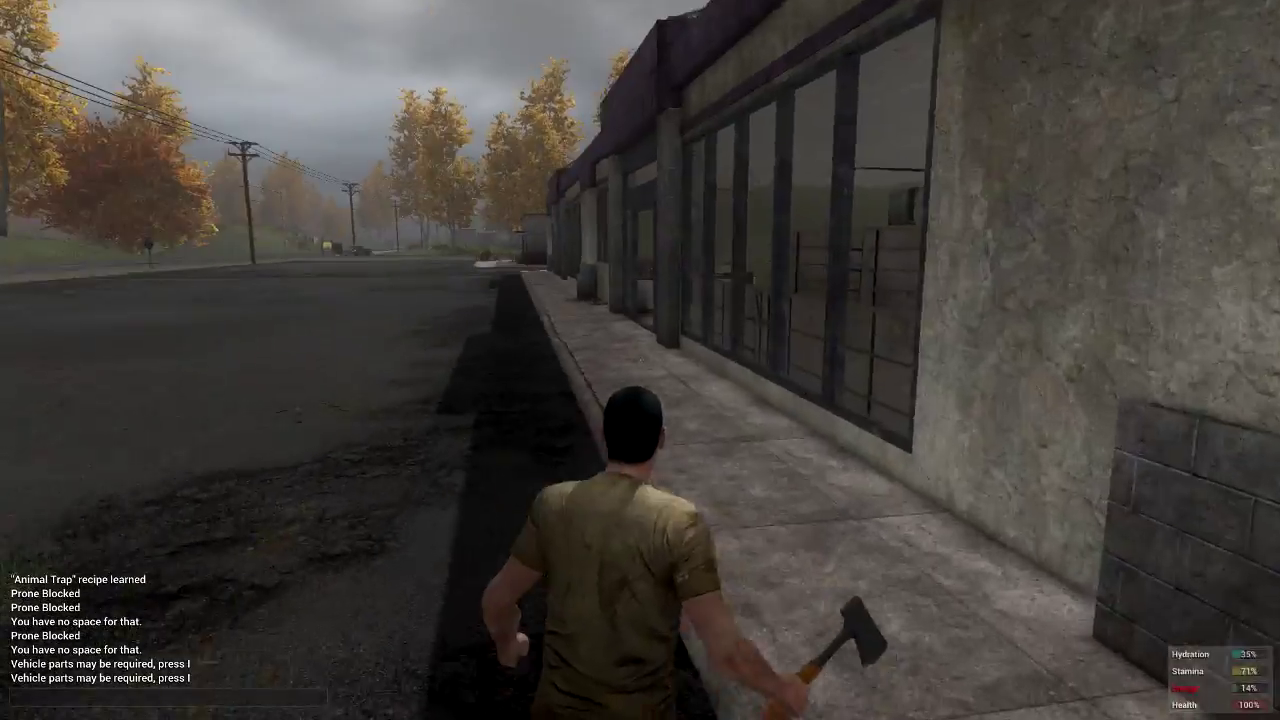
{"action": "key", "text": "w"}
{"action": "key", "text": "v"}
{"action": "key", "text": "w"}
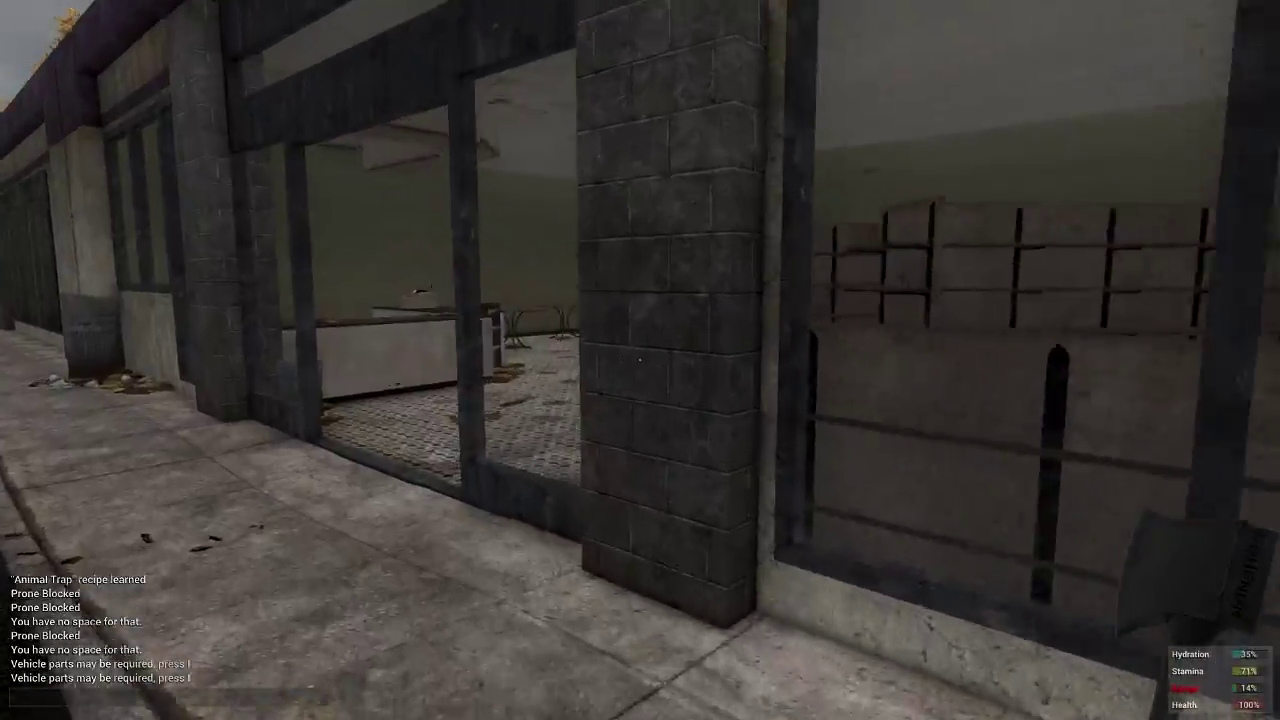
{"action": "key", "text": "w"}
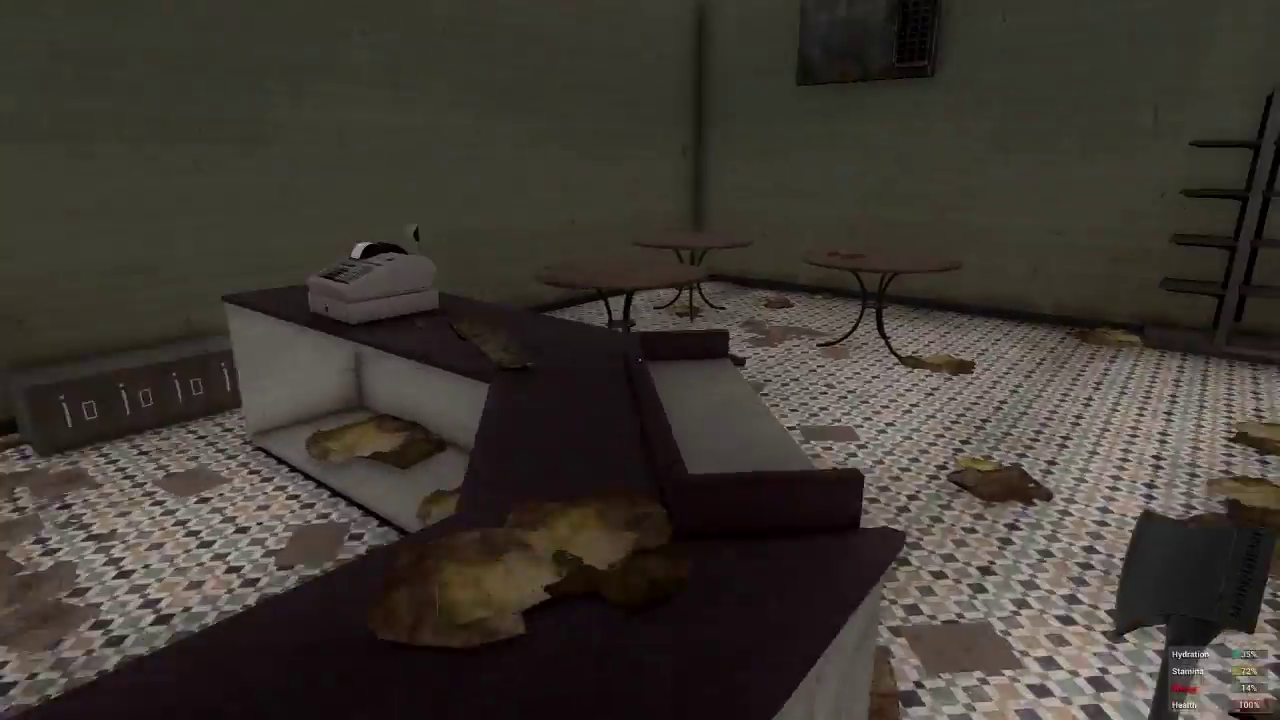
{"action": "key", "text": "w"}
{"action": "key", "text": "w"}
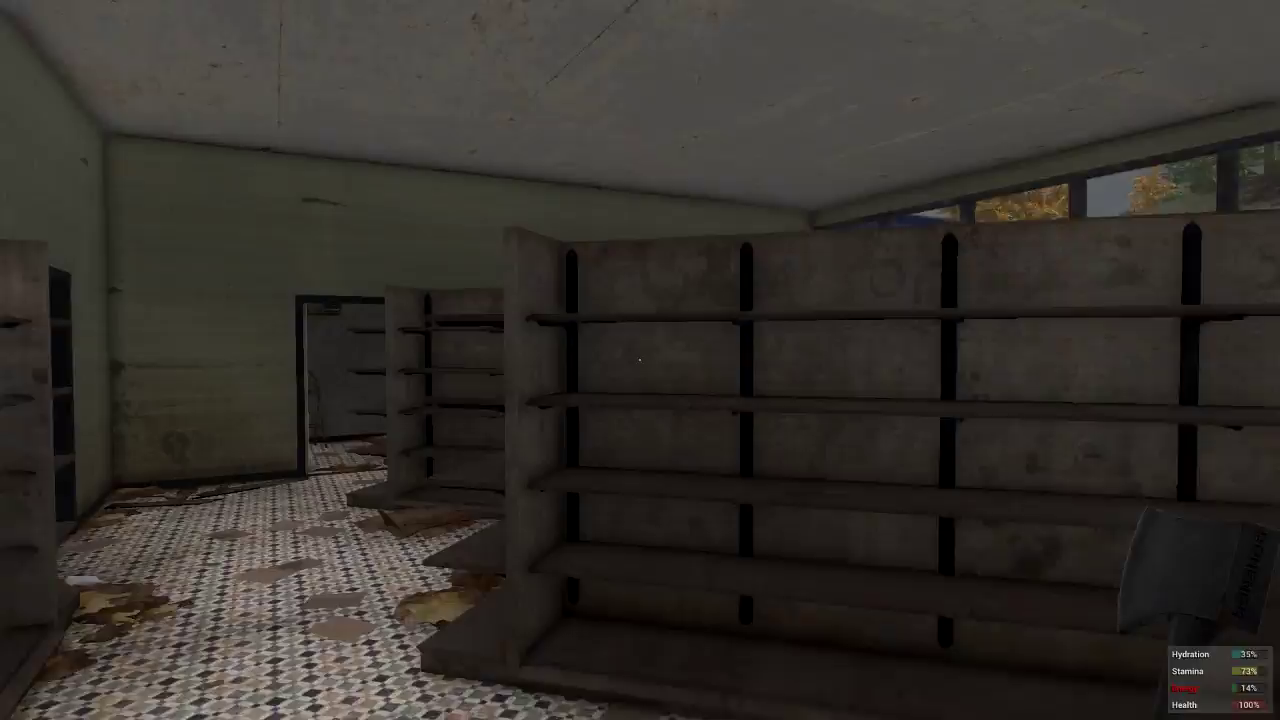
{"action": "key", "text": "w"}
{"action": "key", "text": "w"}
{"action": "key", "text": "w"}
- Exit the back doorway, check the filing-cabinet office, and return to the dumpster alley
{"action": "key", "text": "w"}
{"action": "key", "text": "w"}
{"action": "key", "text": "w"}
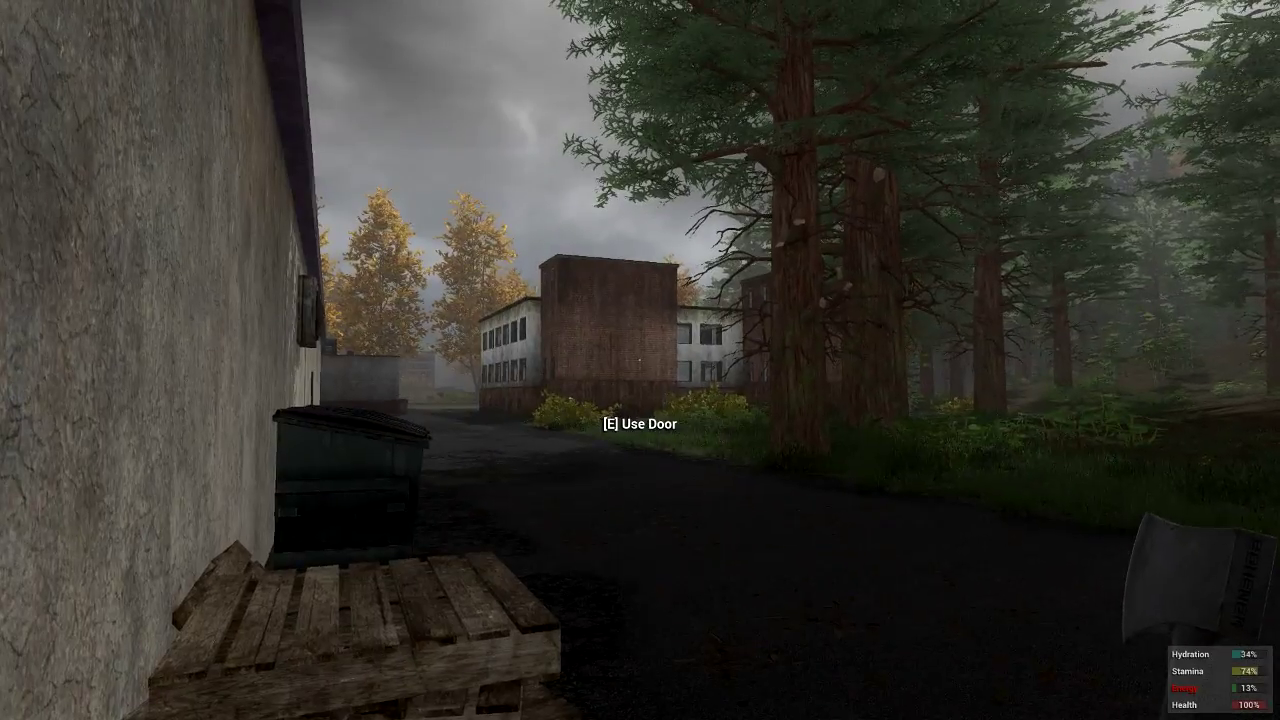
{"action": "key", "text": "w"}
{"action": "key", "text": "w"}
{"action": "key", "text": "w"}
{"action": "key", "text": "w"}
{"action": "key", "text": "w"}
{"action": "key", "text": "w"}
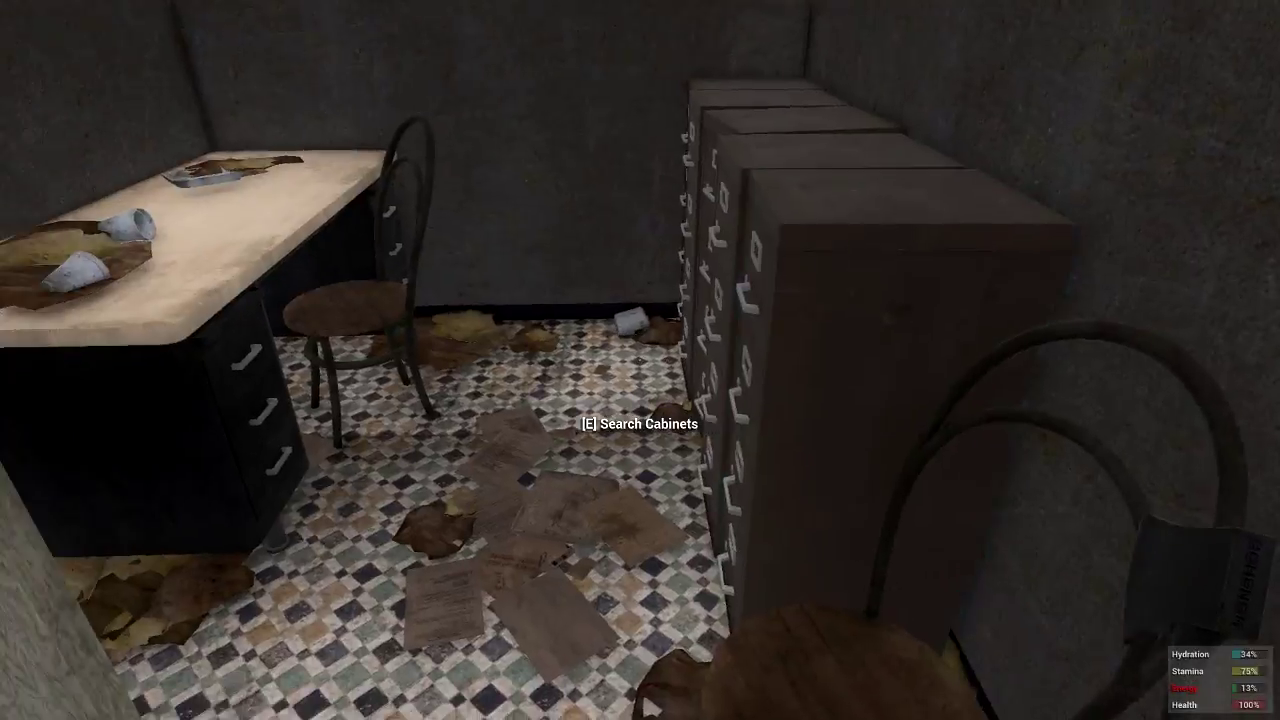
{"action": "key", "text": "w"}
{"action": "key", "text": "w"}
{"action": "key", "text": "w"}
{"action": "key", "text": "w"}
{"action": "key", "text": "w"}
{"action": "key", "text": "w"}
{"action": "key", "text": "w"}
{"action": "key", "text": "w"}
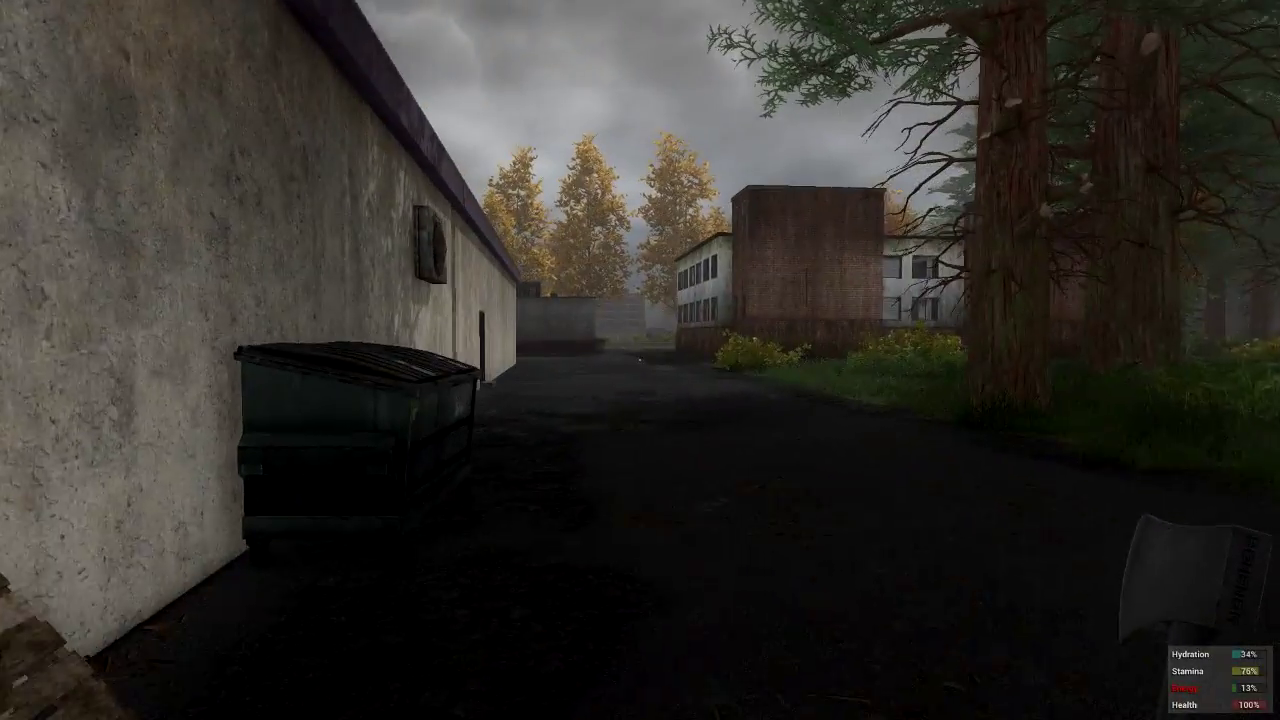
{"action": "key", "text": "w"}
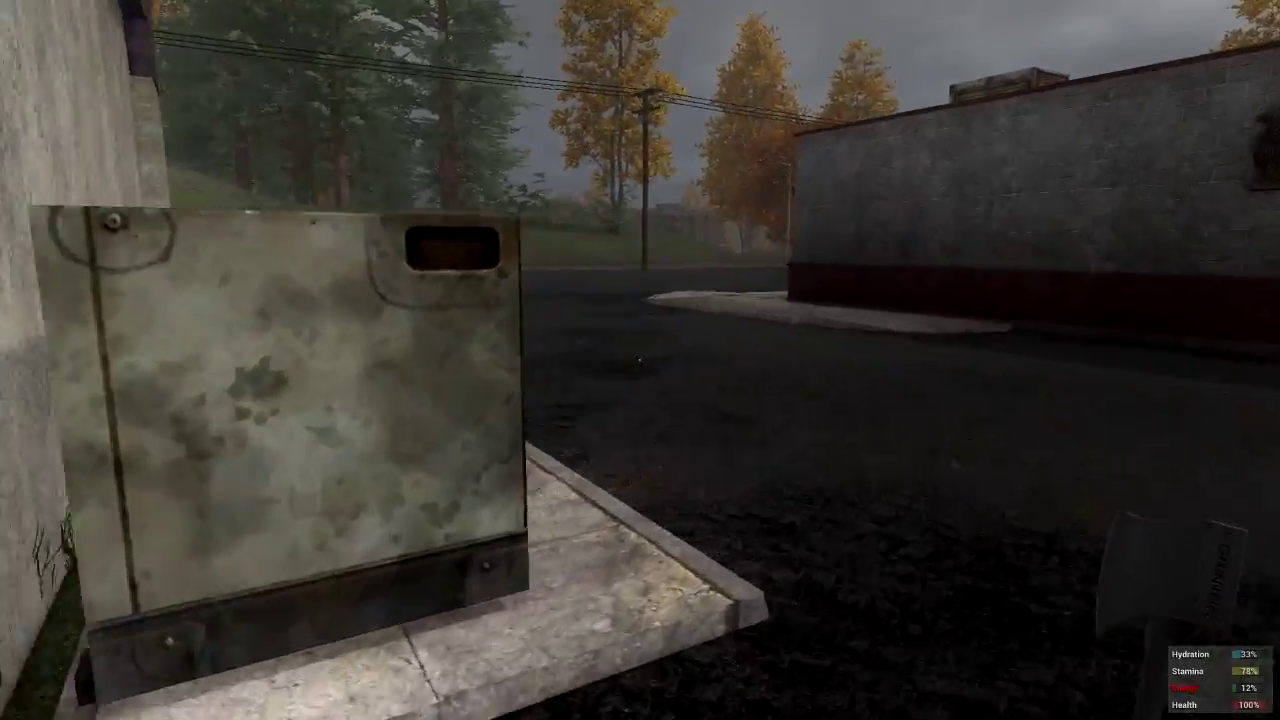
- Round the corner past the wooden building and search the storefront with empty shelves
{"action": "key", "text": "w"}
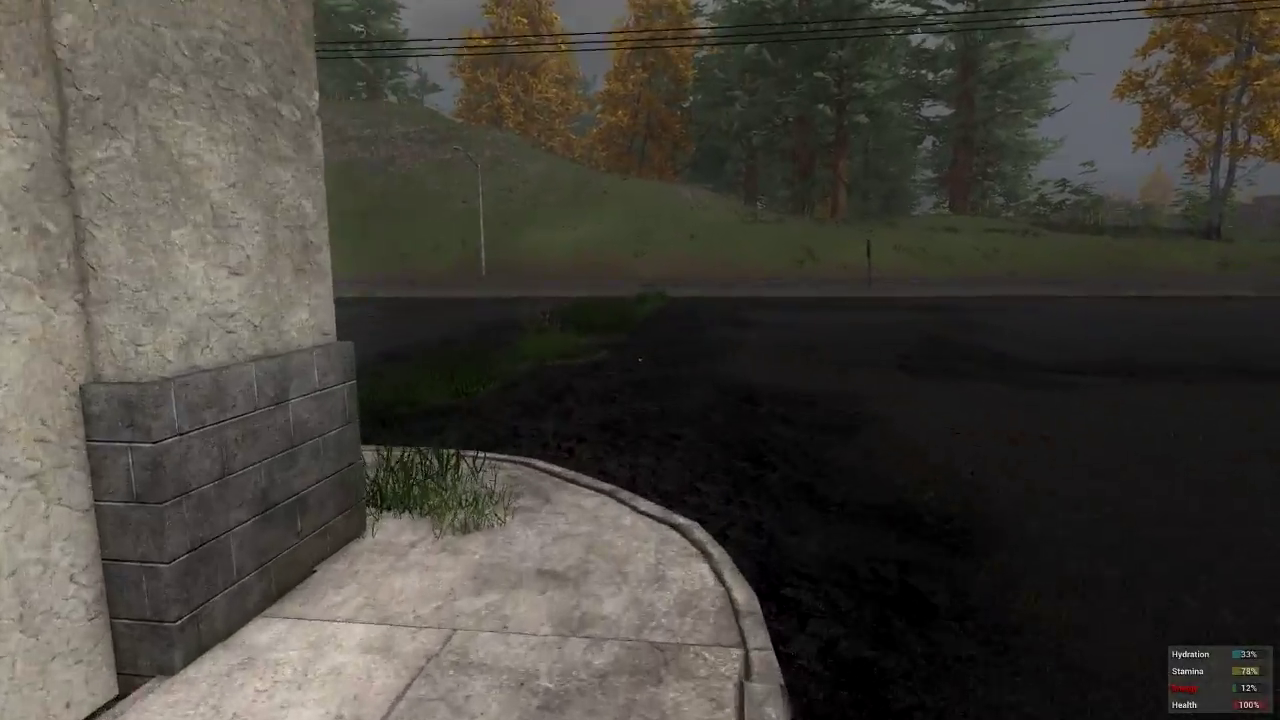
{"action": "key", "text": "w"}
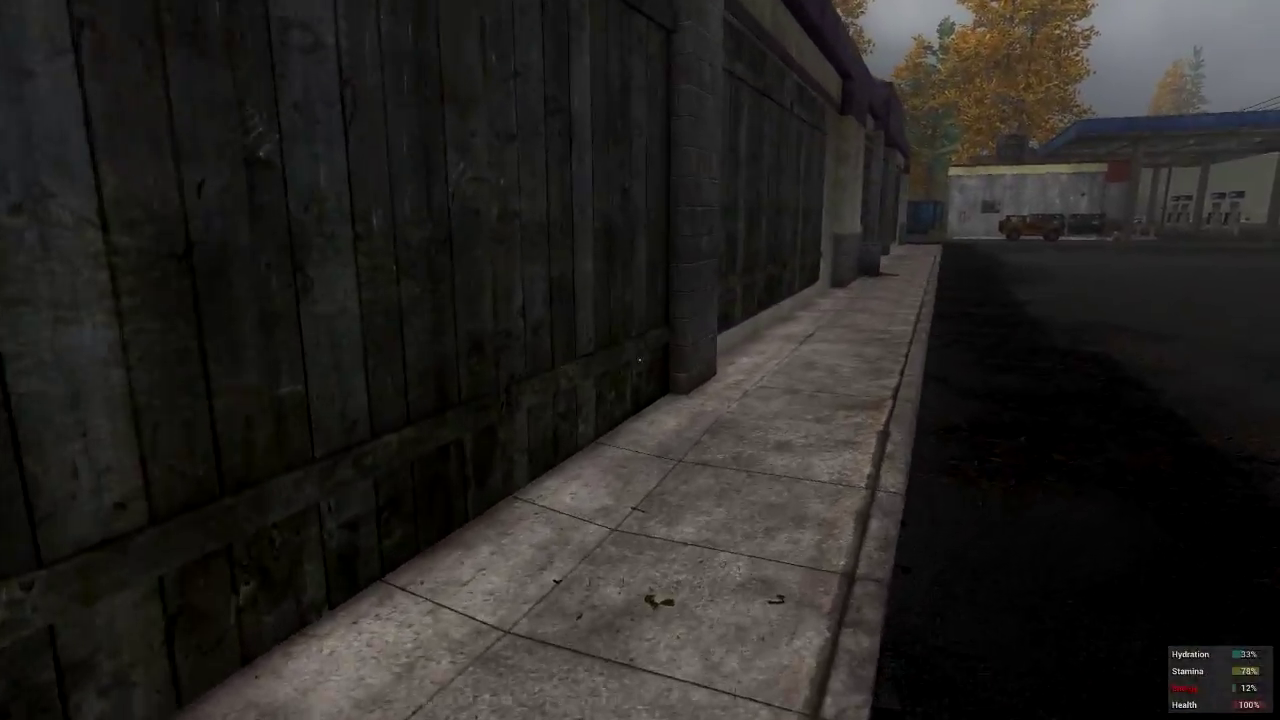
{"action": "key", "text": "w"}
{"action": "key", "text": "w"}
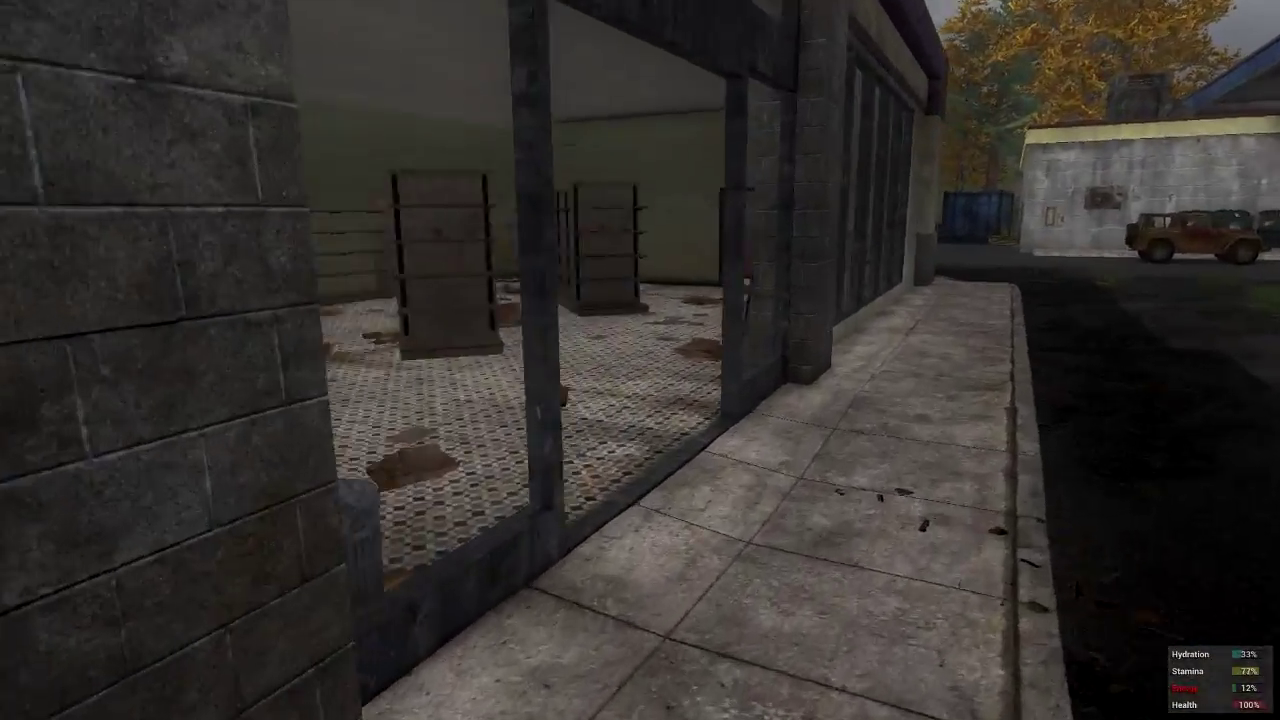
{"action": "key", "text": "w"}
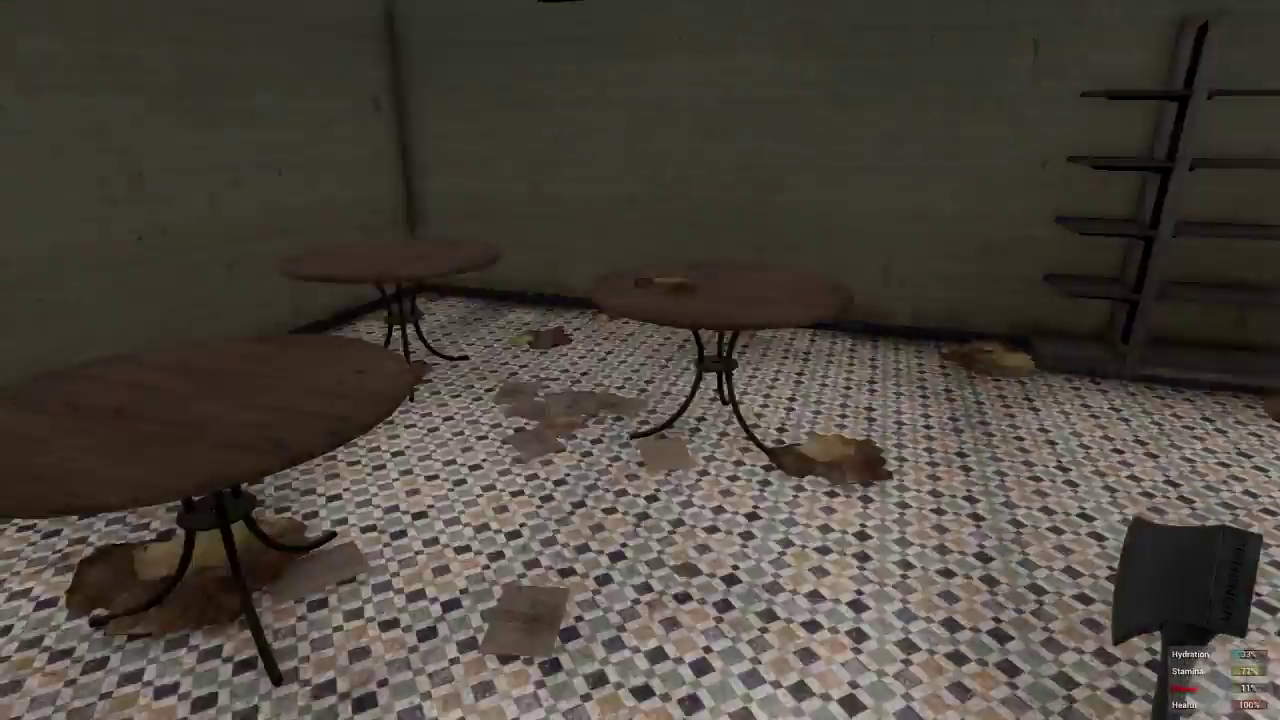
{"action": "key", "text": "w"}
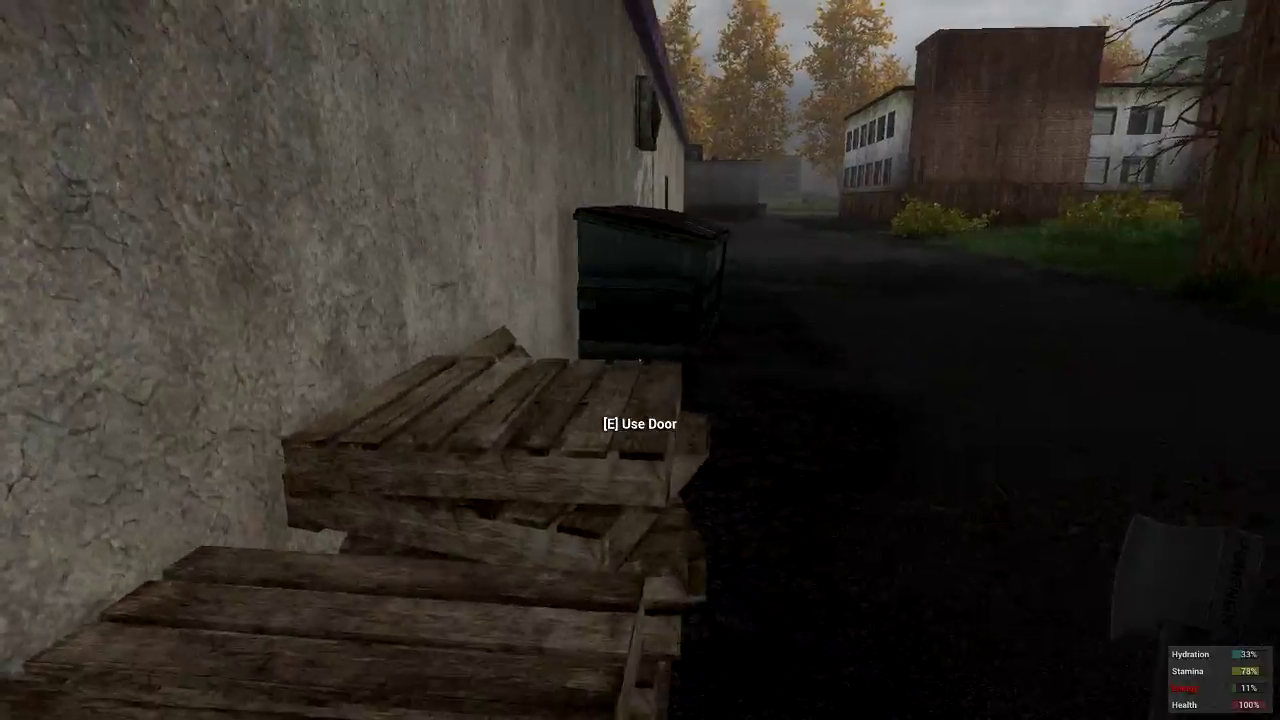
- Go back through the store to the road and follow the sidewalk to the brick building
{"action": "key", "text": "w"}
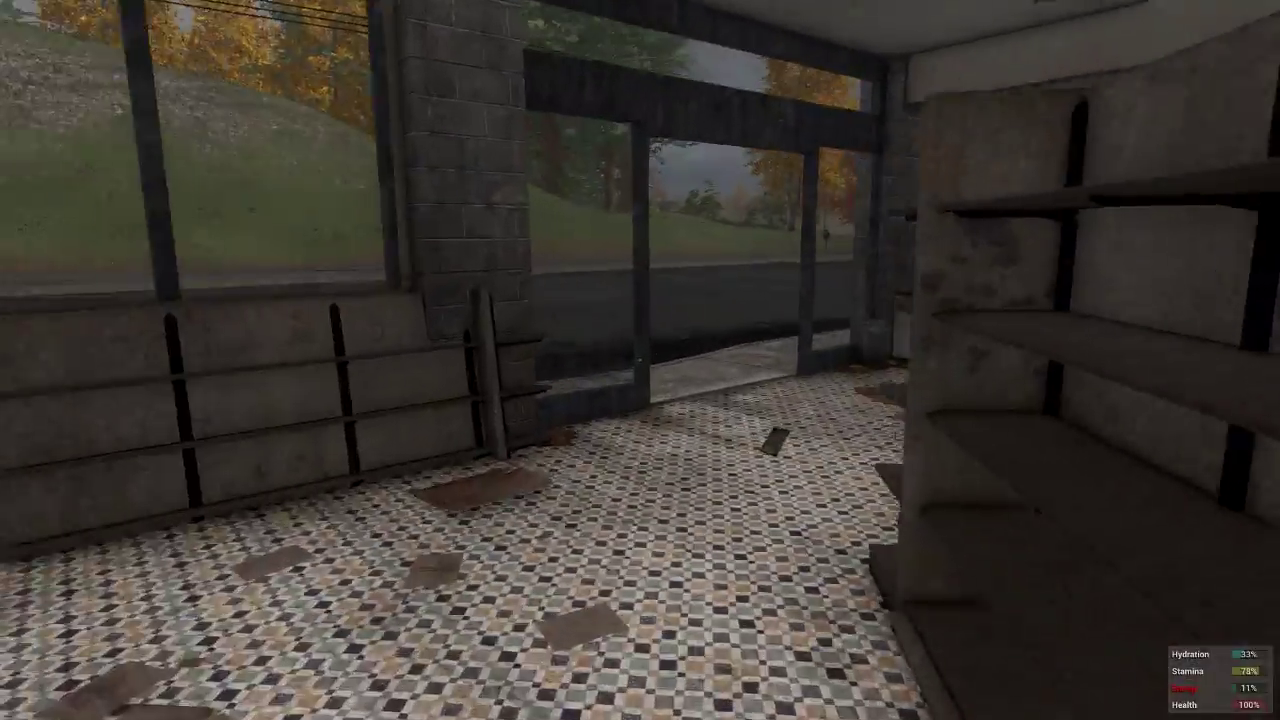
{"action": "key", "text": "w"}
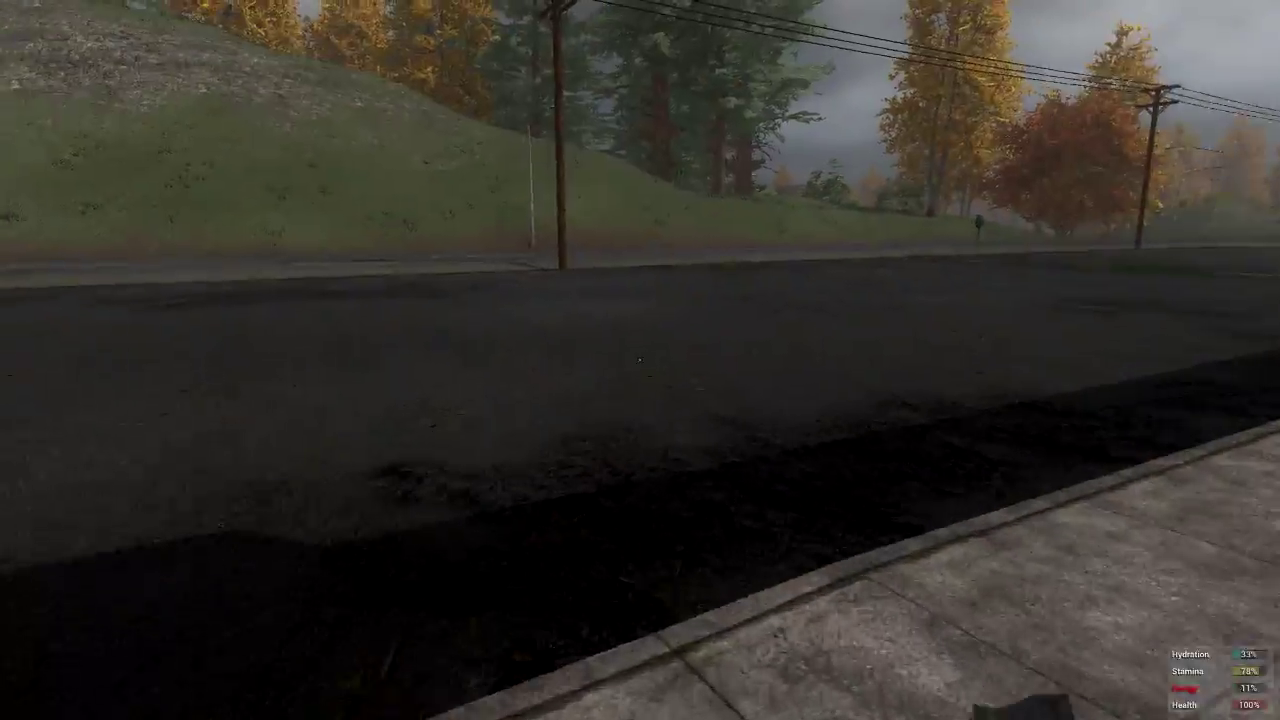
{"action": "key", "text": "w"}
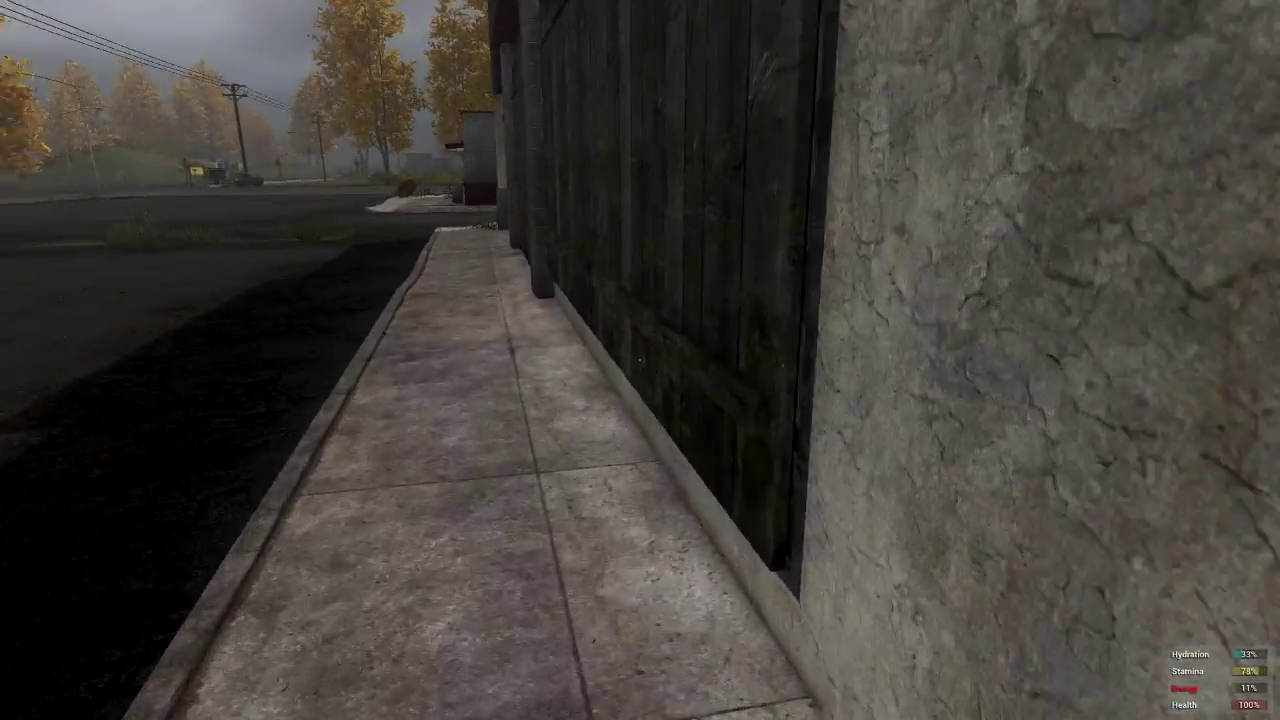
{"action": "key", "text": "w"}
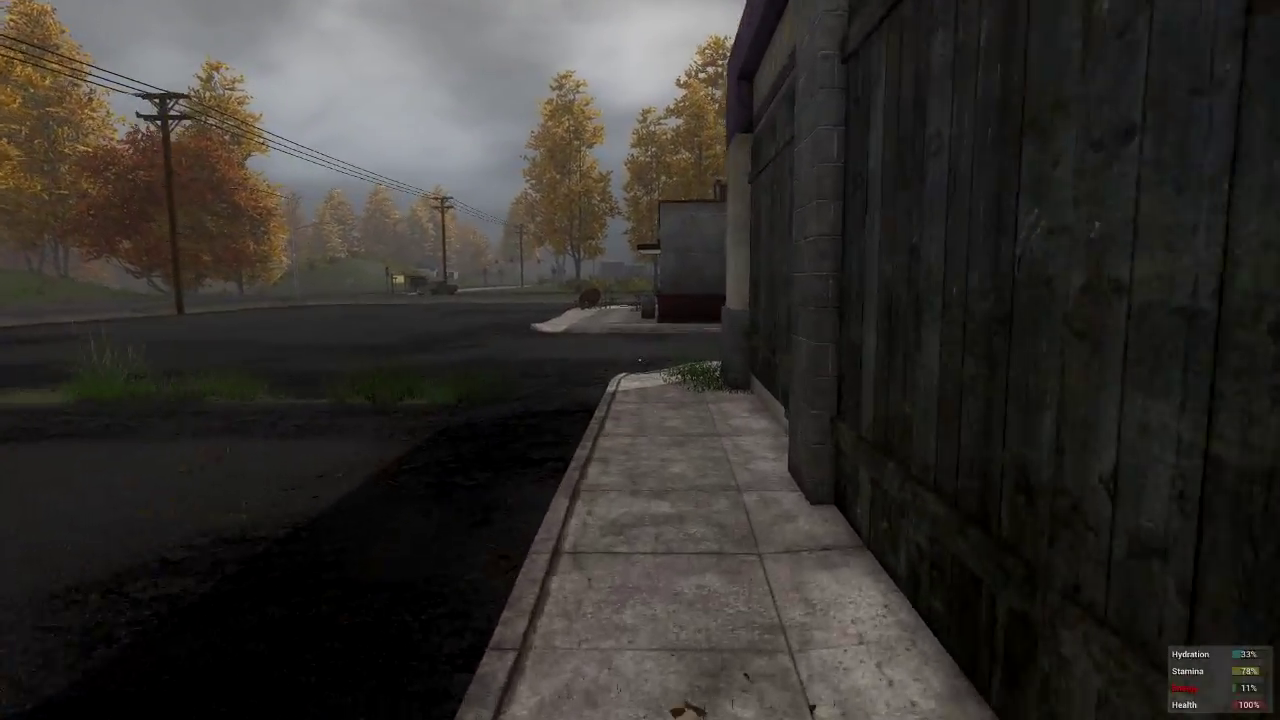
{"action": "key", "text": "w"}
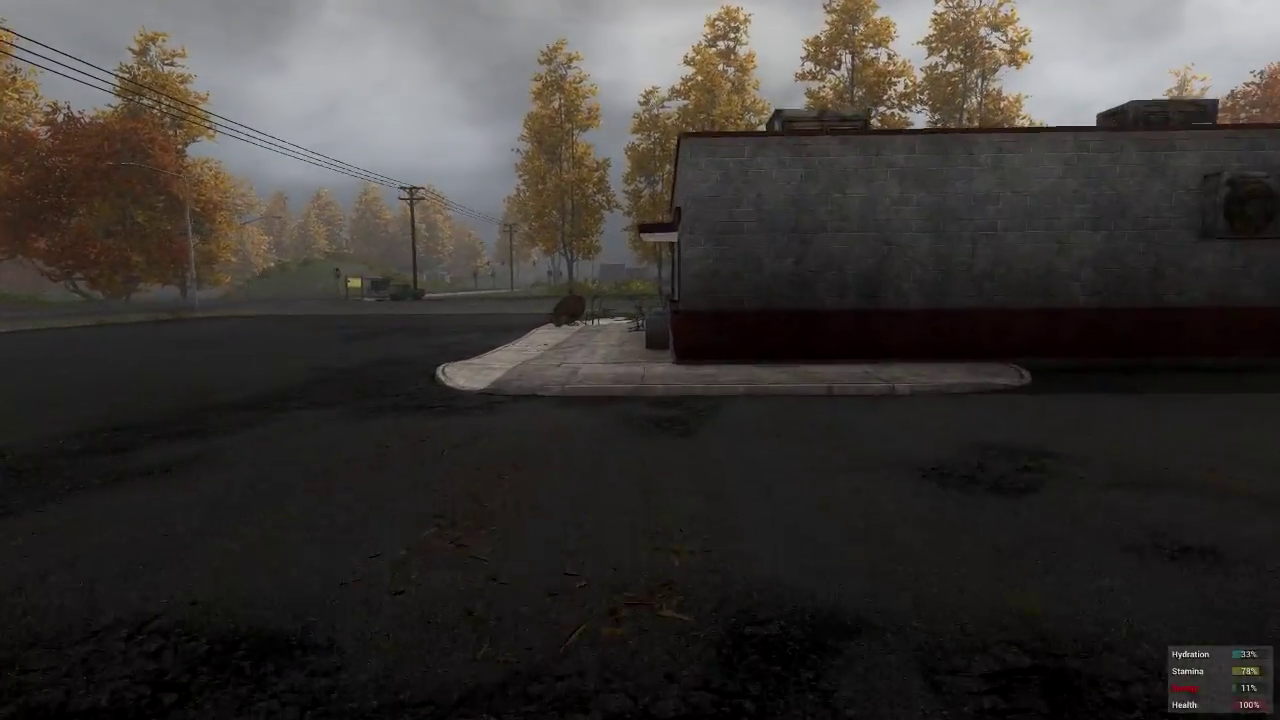
- Open the cafe door and look through its kitchen and back storeroom
{"action": "key", "text": "w"}
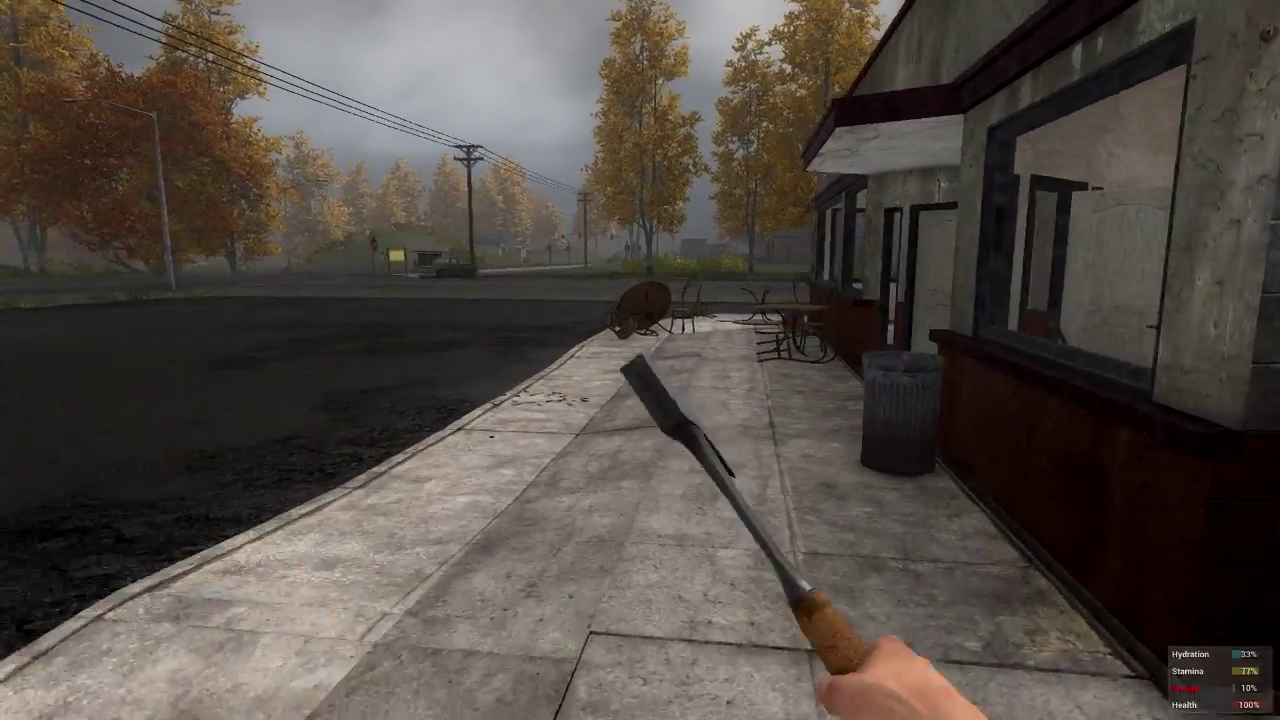
{"action": "key", "text": "w"}
{"action": "key", "text": "e"}
{"action": "key", "text": "w"}
{"action": "key", "text": "w"}
{"action": "key", "text": "w"}
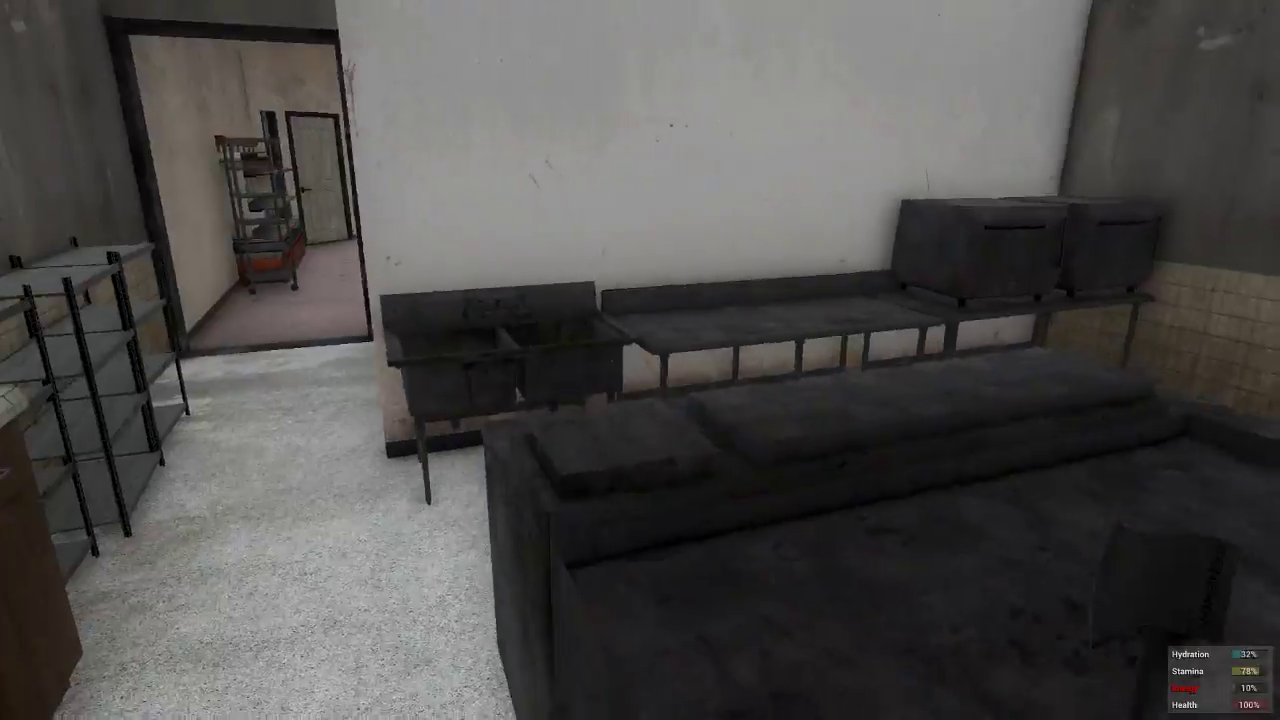
{"action": "key", "text": "w"}
{"action": "key", "text": "w"}
{"action": "key", "text": "w"}
{"action": "key", "text": "w"}
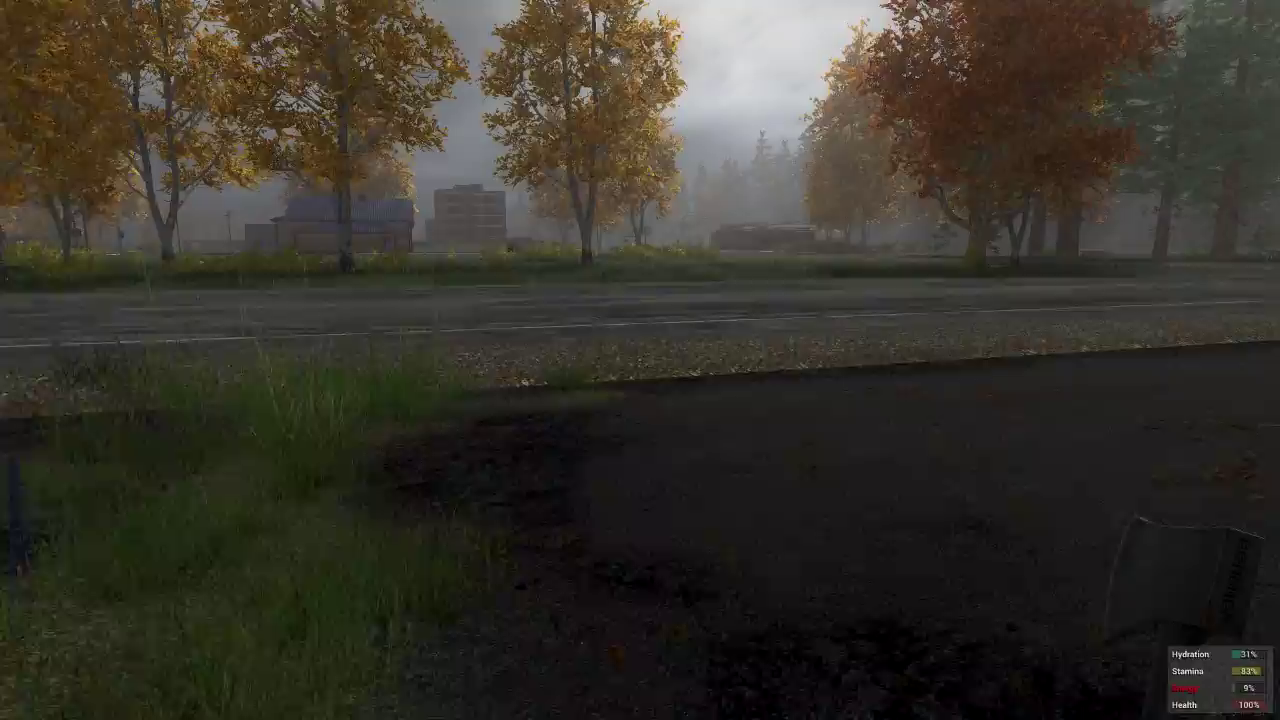
- Check the dark ground-floor room beside the brick building's staircase
{"action": "key", "text": "w"}
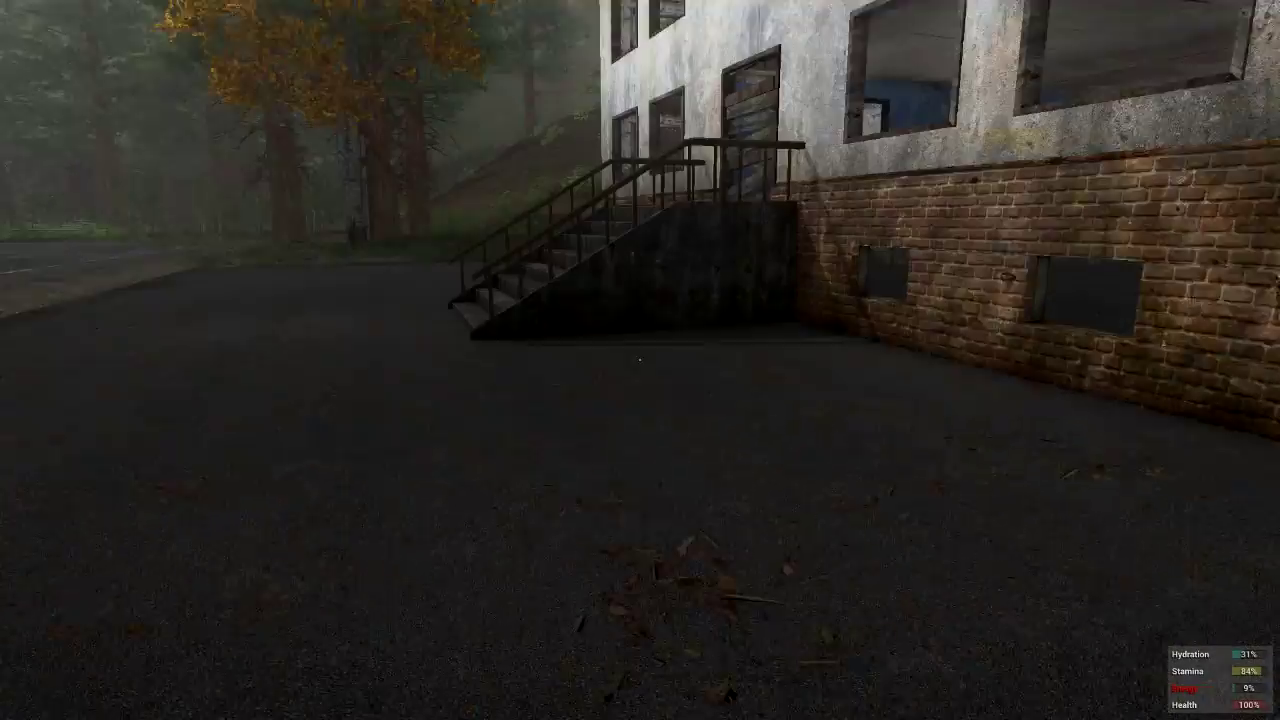
{"action": "key", "text": "w"}
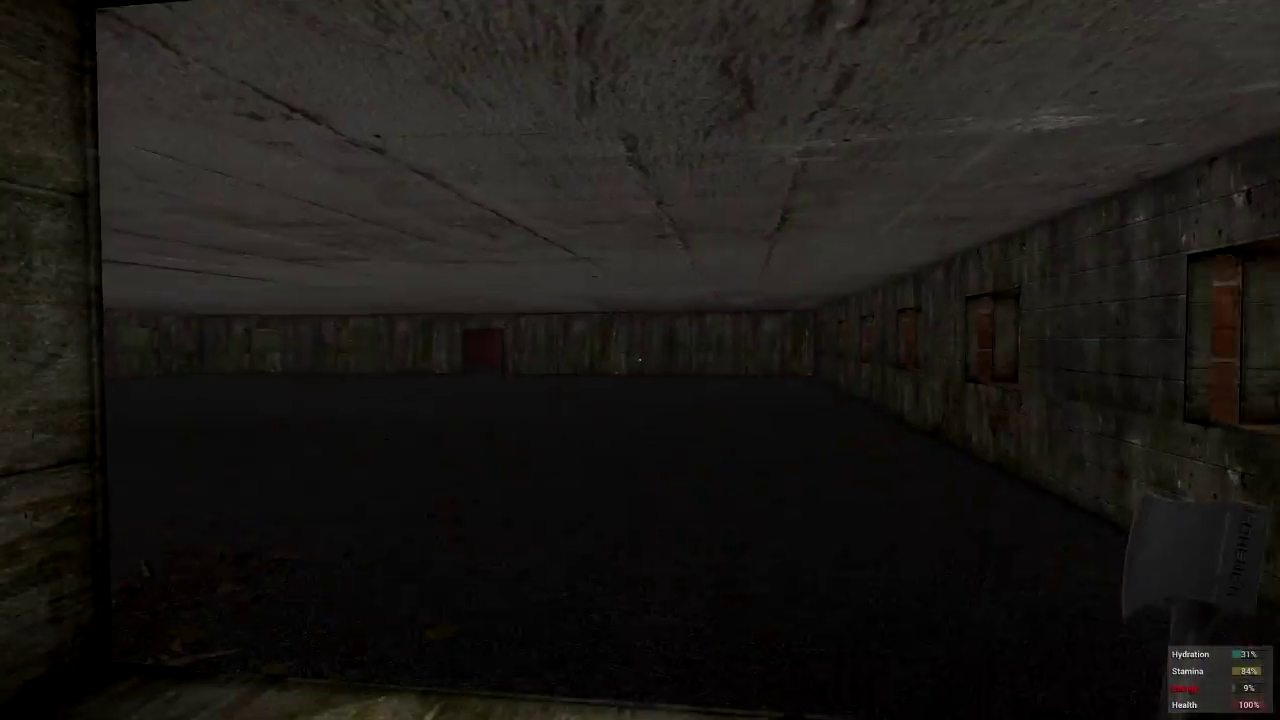
{"action": "key", "text": "w"}
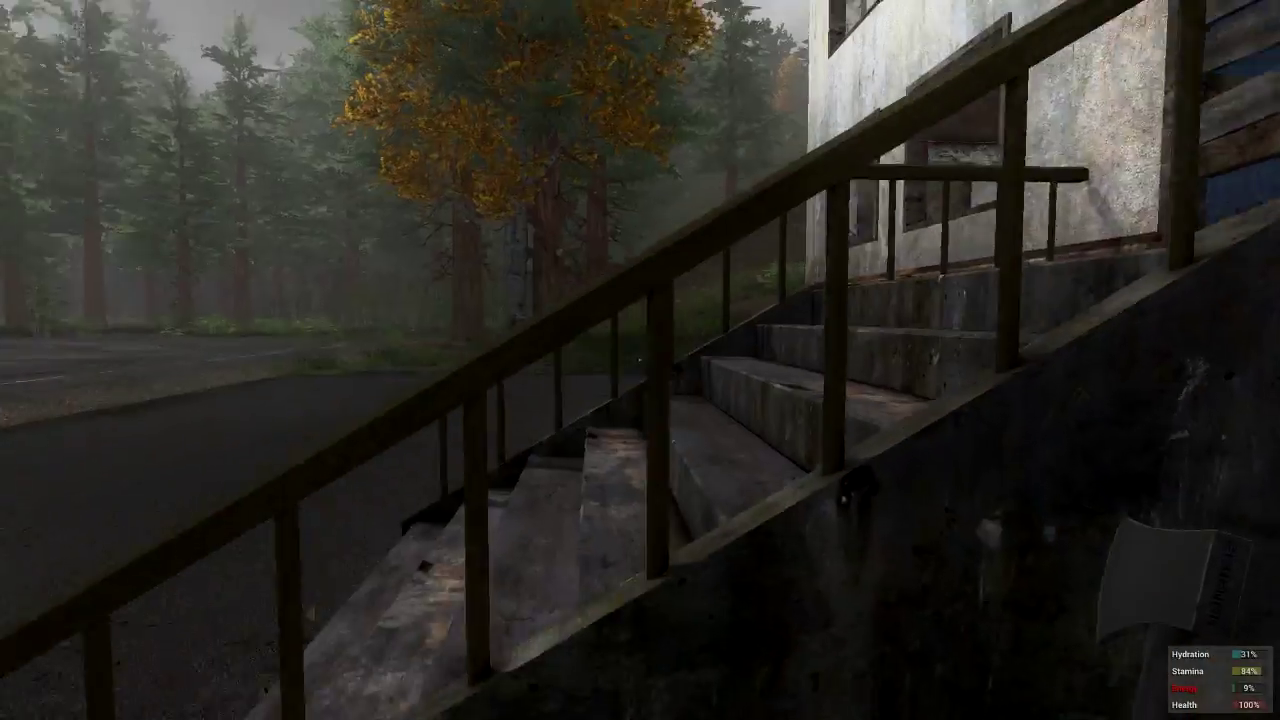
{"action": "key", "text": "w"}
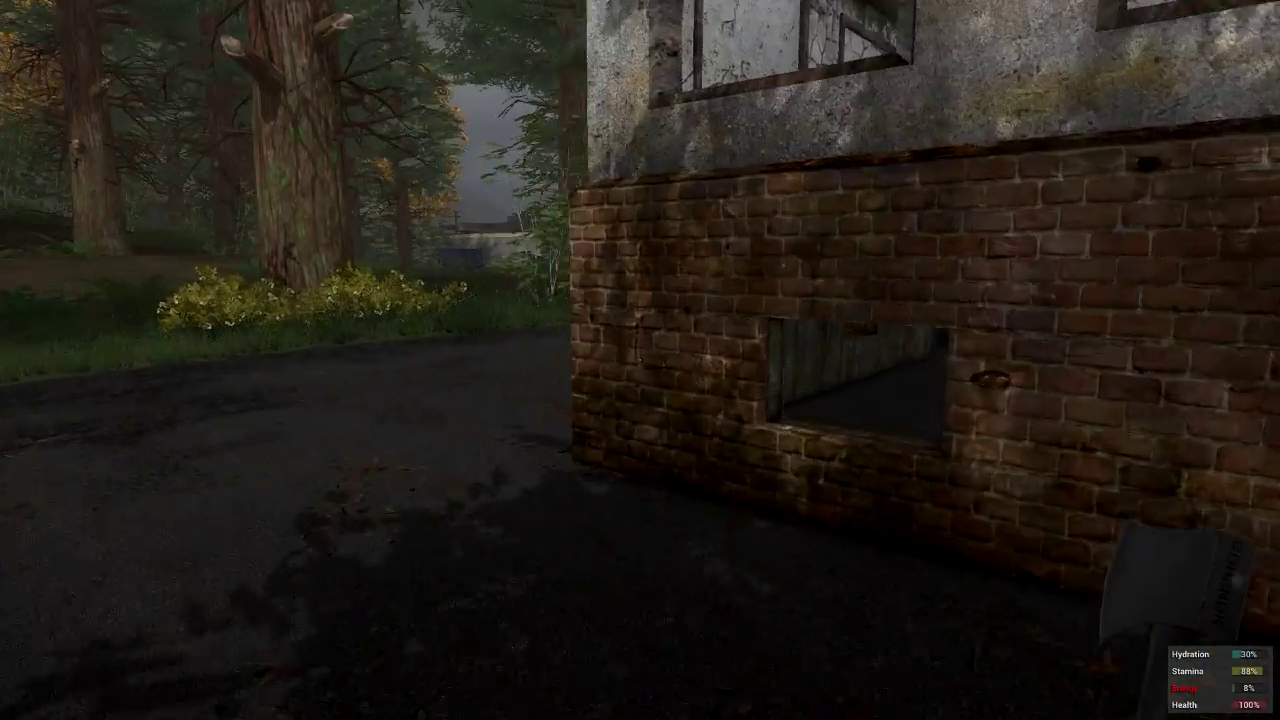
- Walk along the brick walls and out of the courtyard to the berry bushes
{"action": "key", "text": "w"}
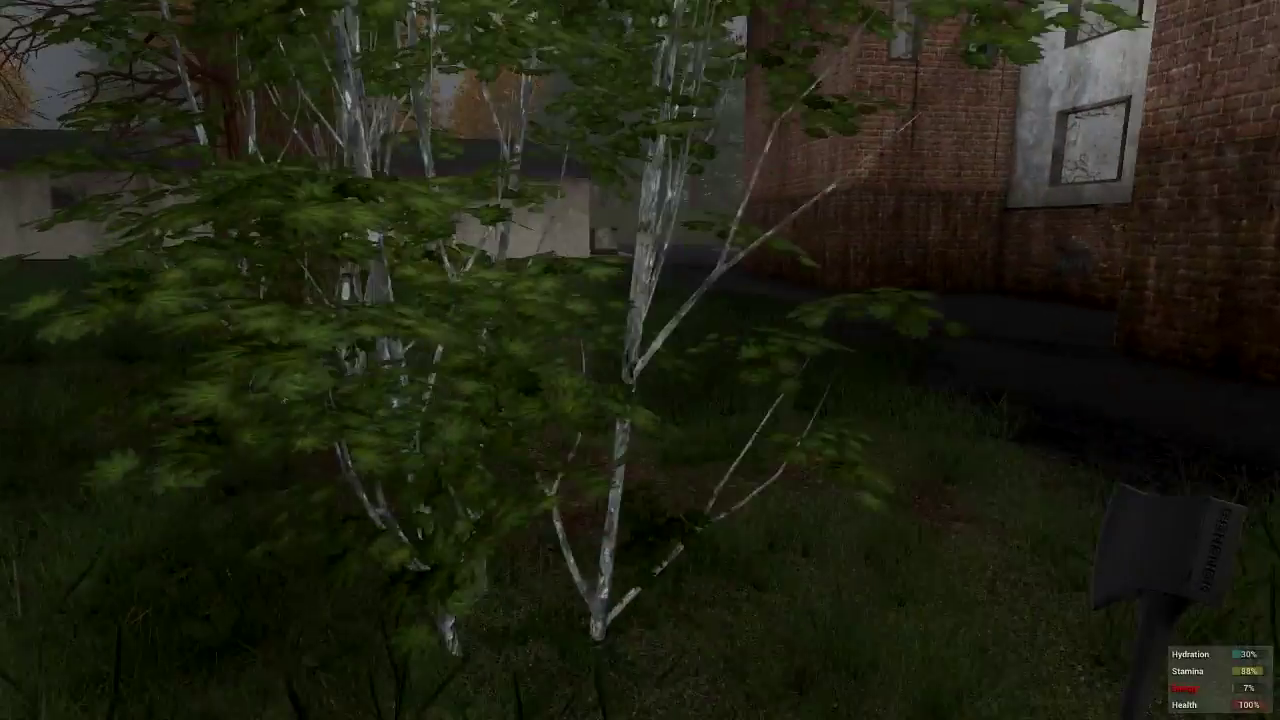
{"action": "key", "text": "w"}
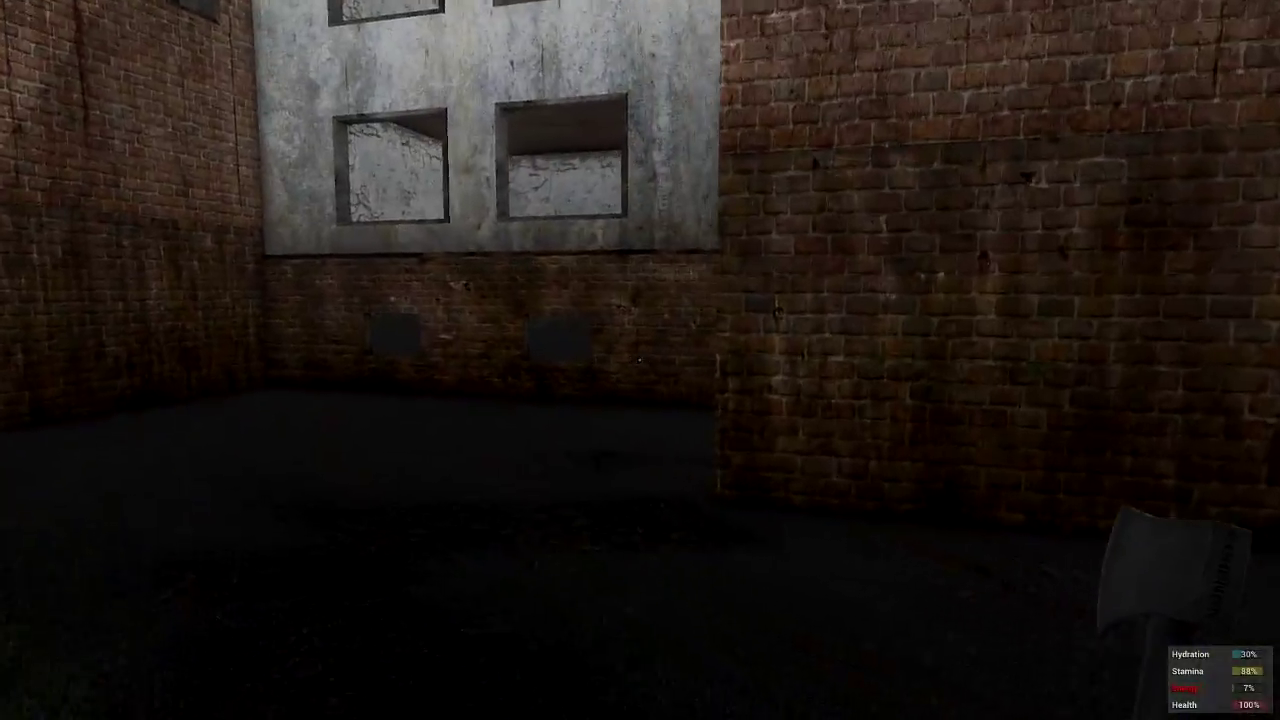
{"action": "key", "text": "w"}
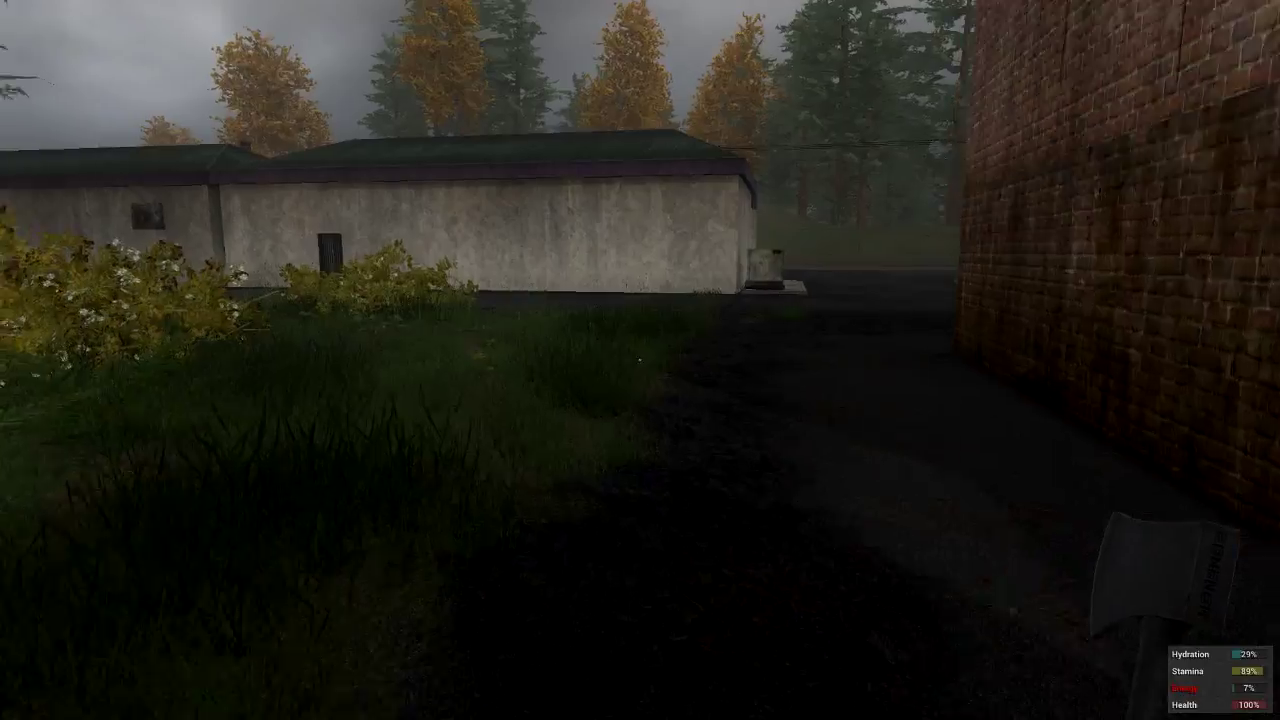
{"action": "key", "text": "w"}
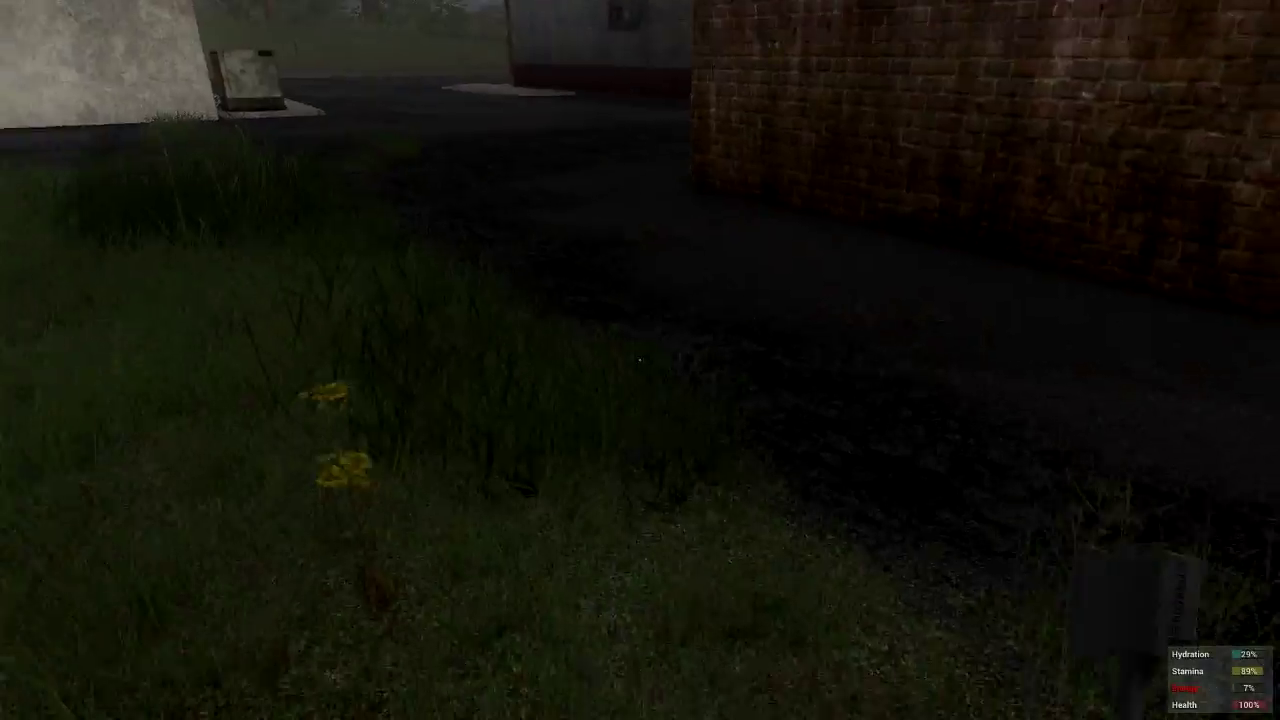
{"action": "key", "text": "w"}
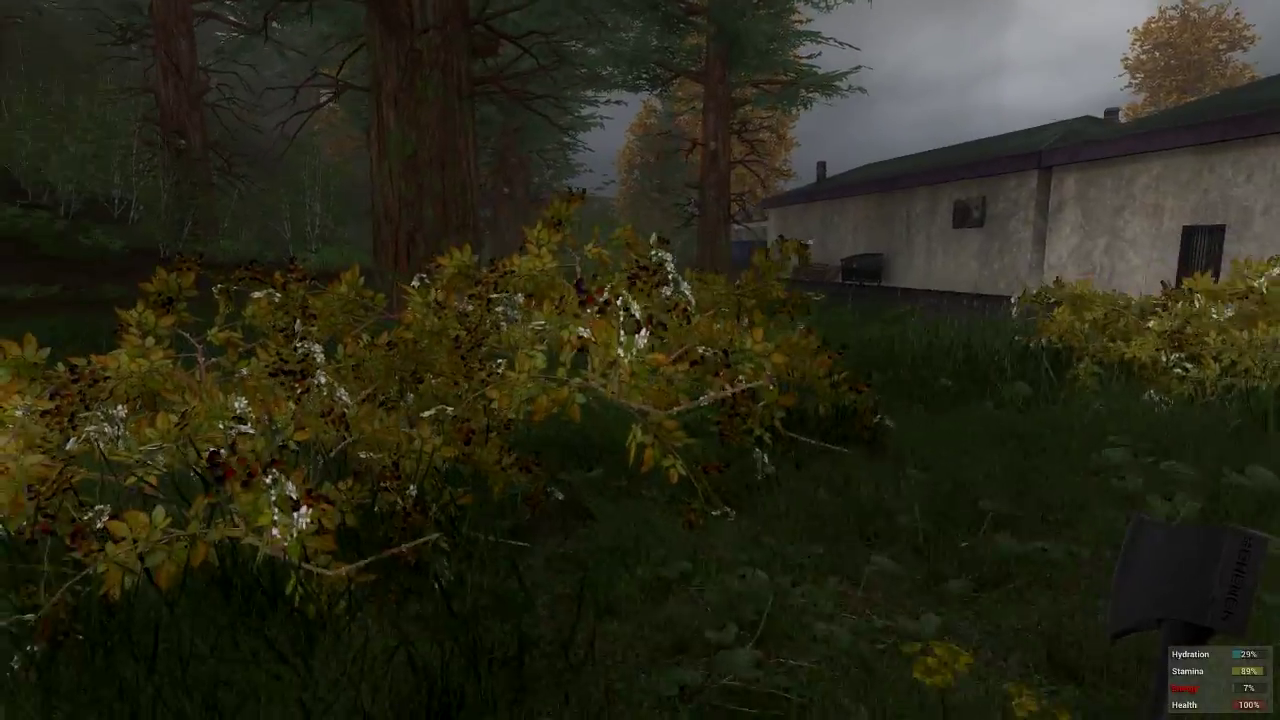
- Push out of the blackberry thicket, follow the wall past the barred door, and turn around
{"action": "key", "text": "w"}
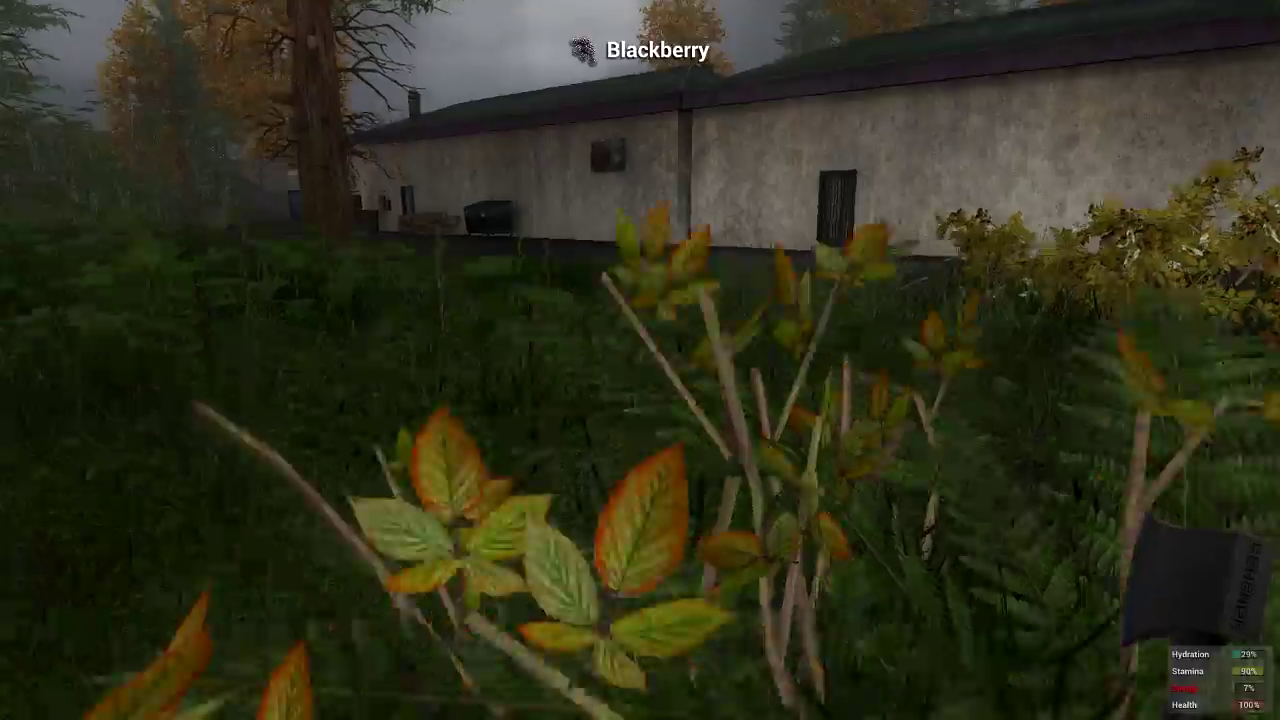
{"action": "key", "text": "w"}
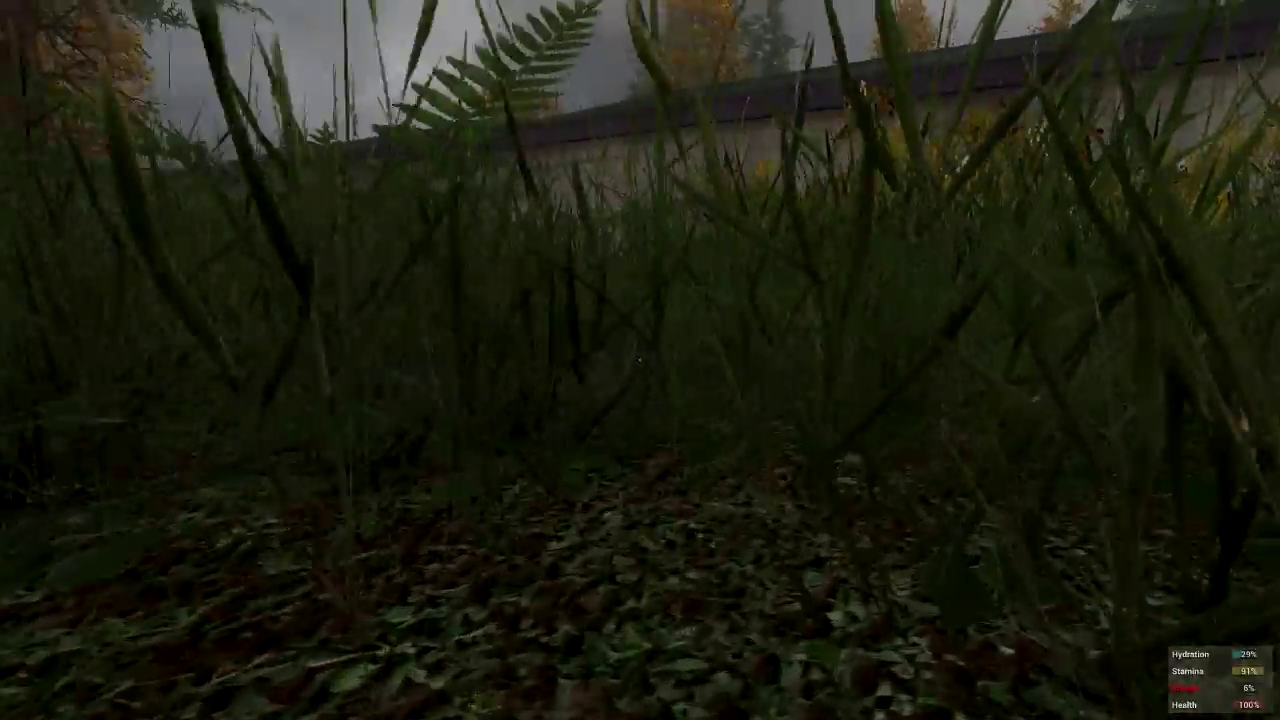
{"action": "key", "text": "w"}
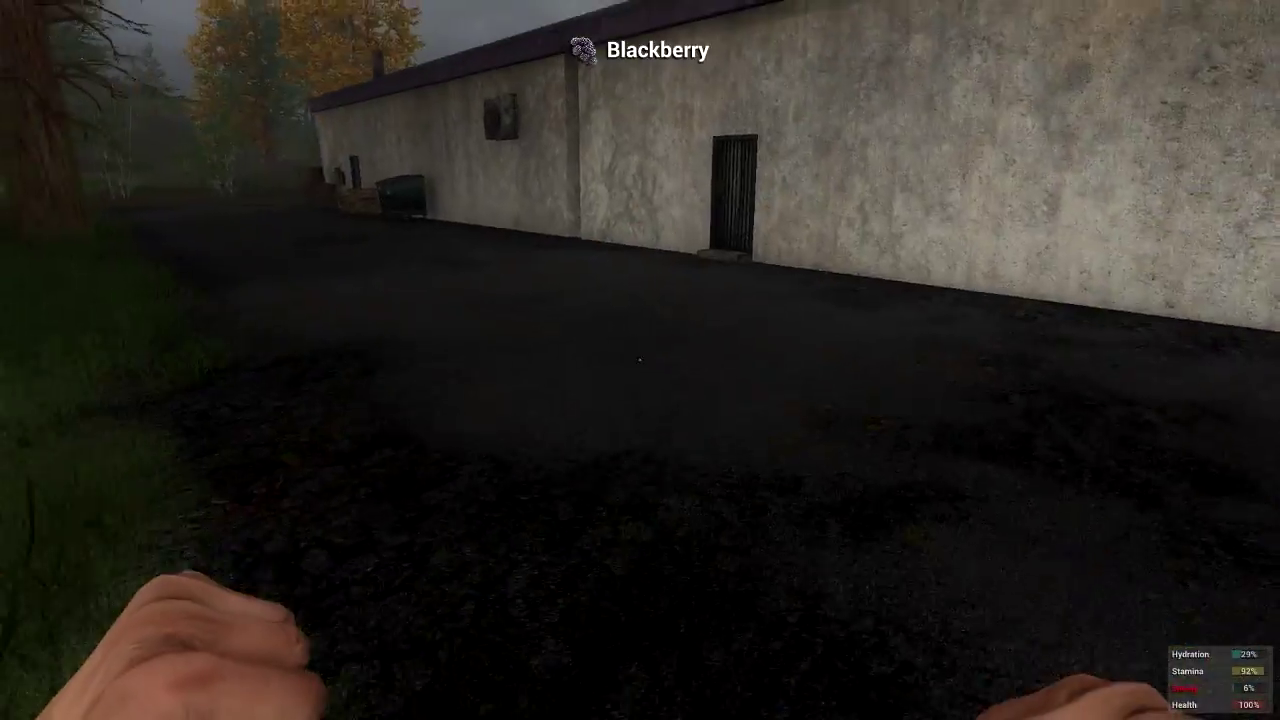
{"action": "key", "text": "w"}
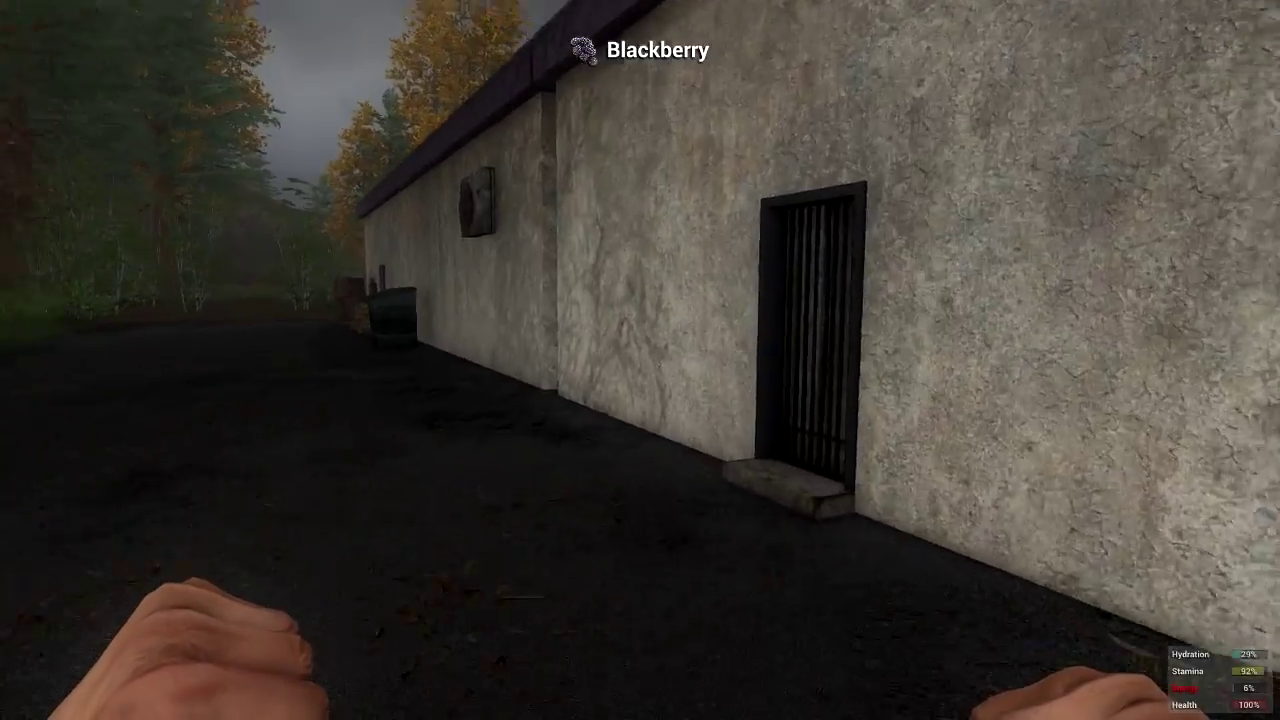
{"action": "key", "text": "w"}
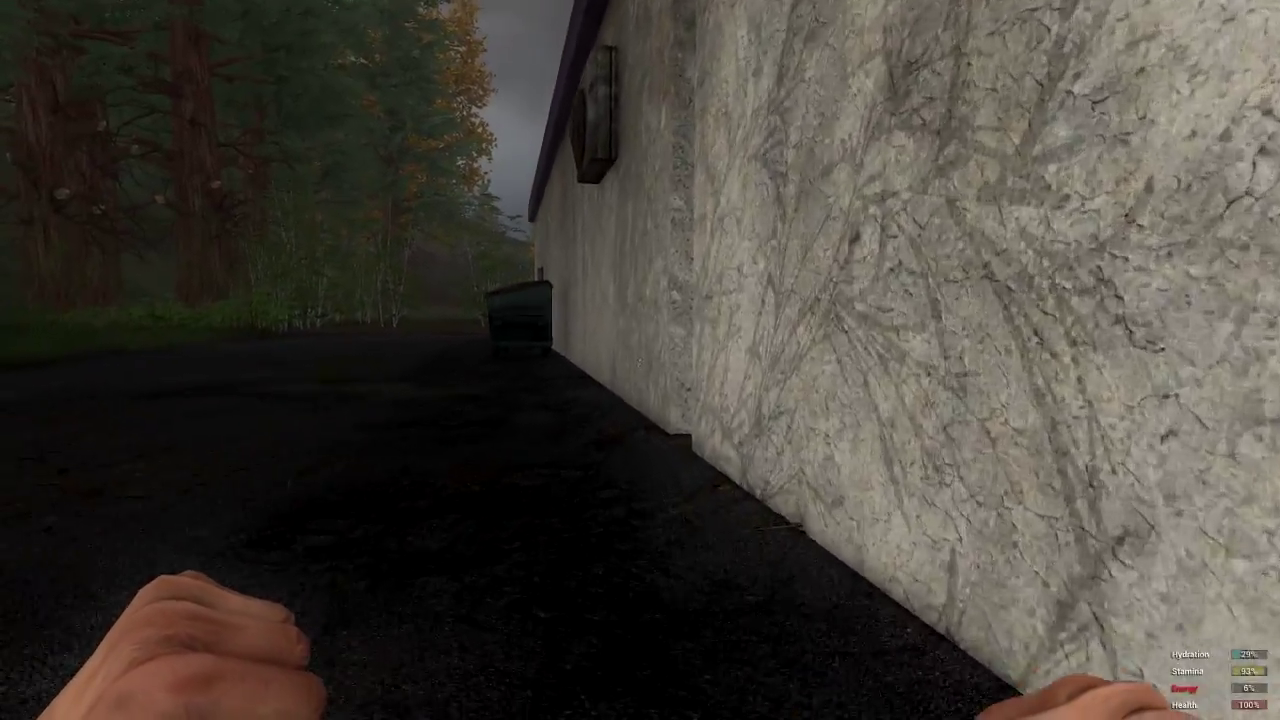
{"action": "key", "text": "w"}
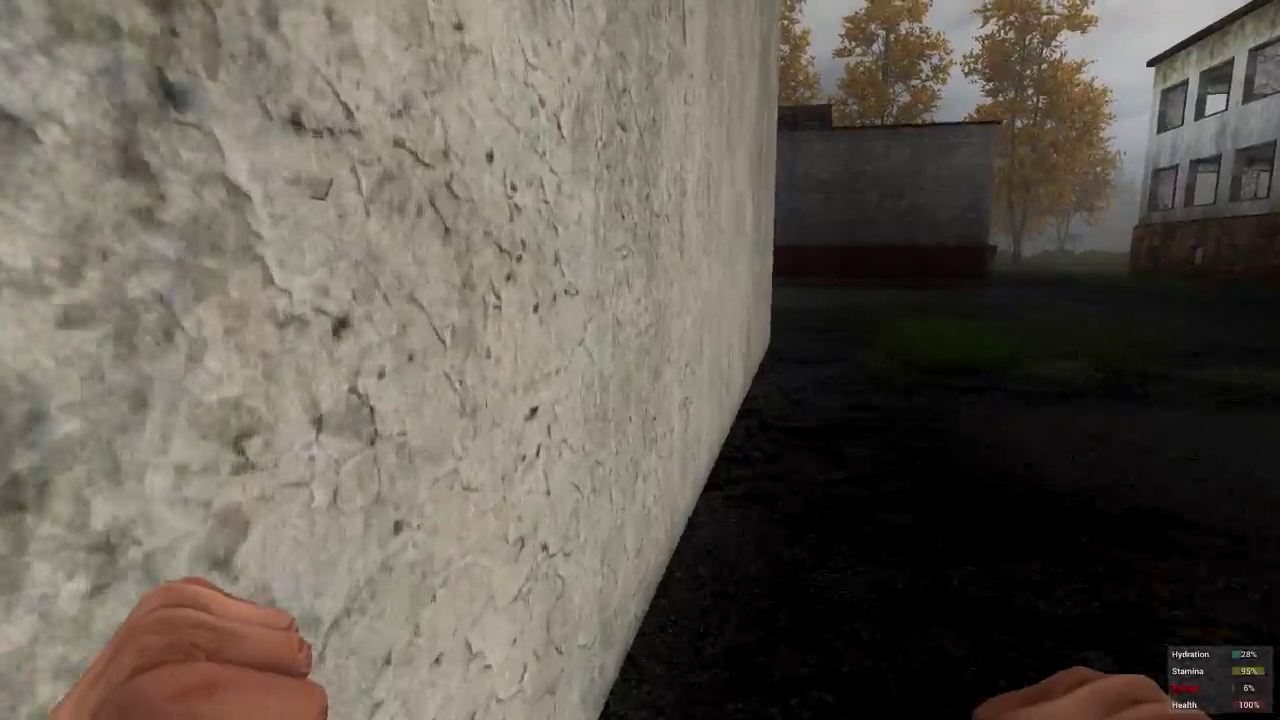
- Crouch-walk in third-person view along the wall past the vented metal boxes
{"action": "key", "text": "Return"}
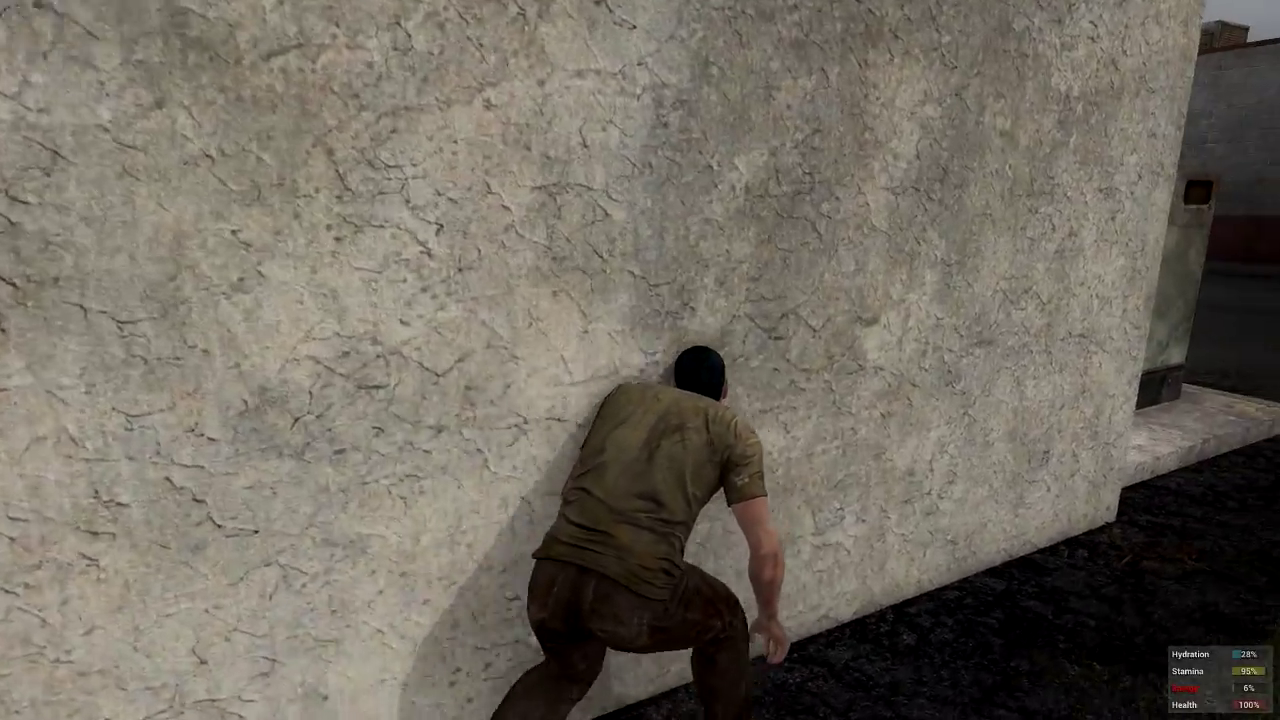
{"action": "key", "text": "w"}
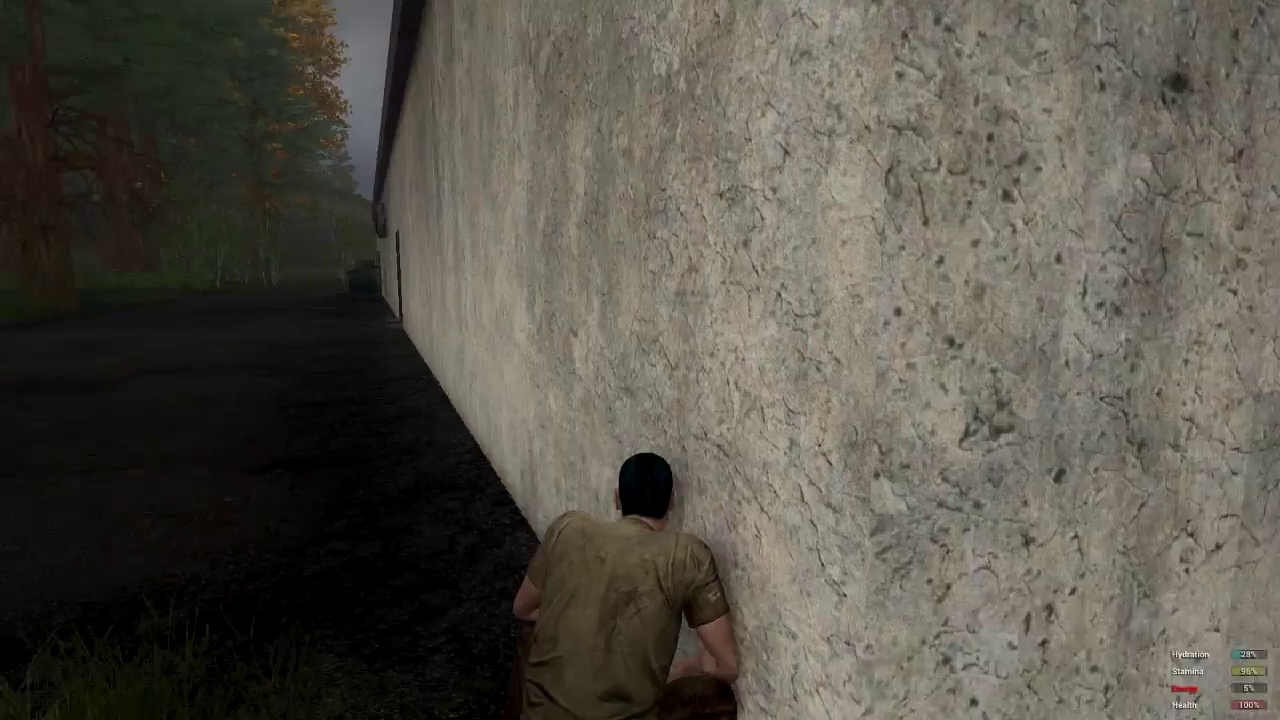
{"action": "key", "text": "w"}
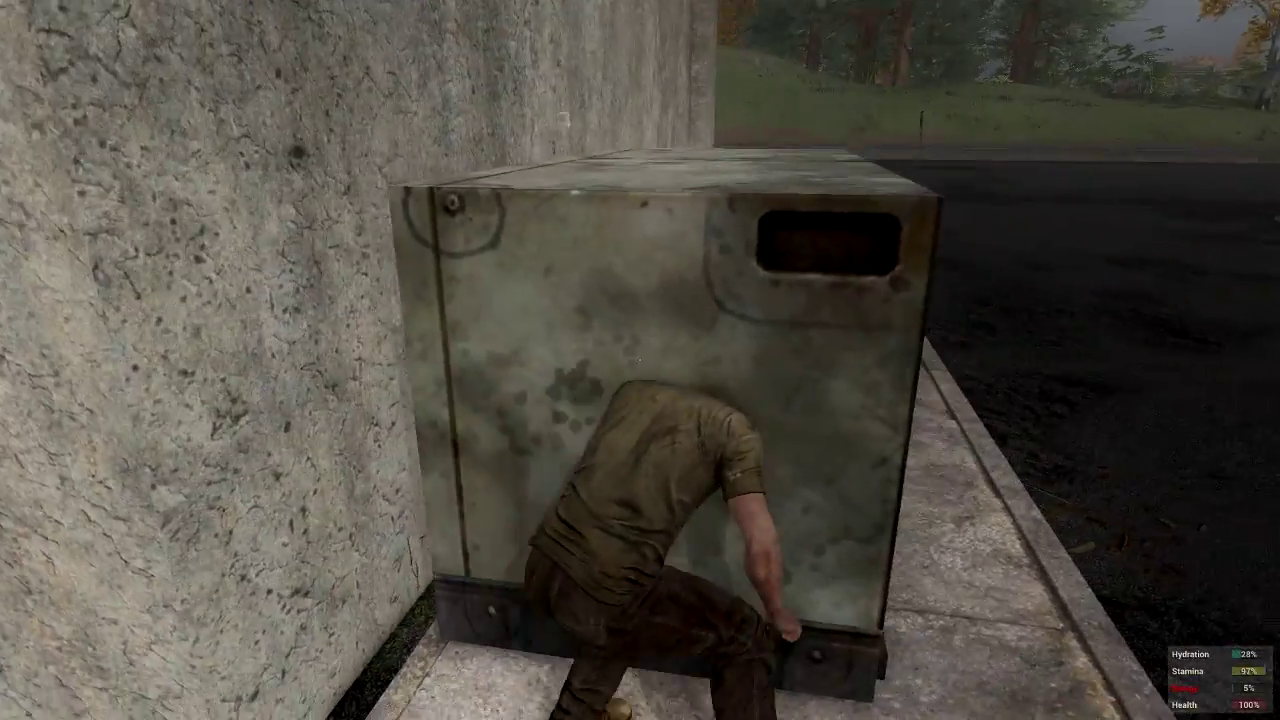
{"action": "key", "text": "s"}
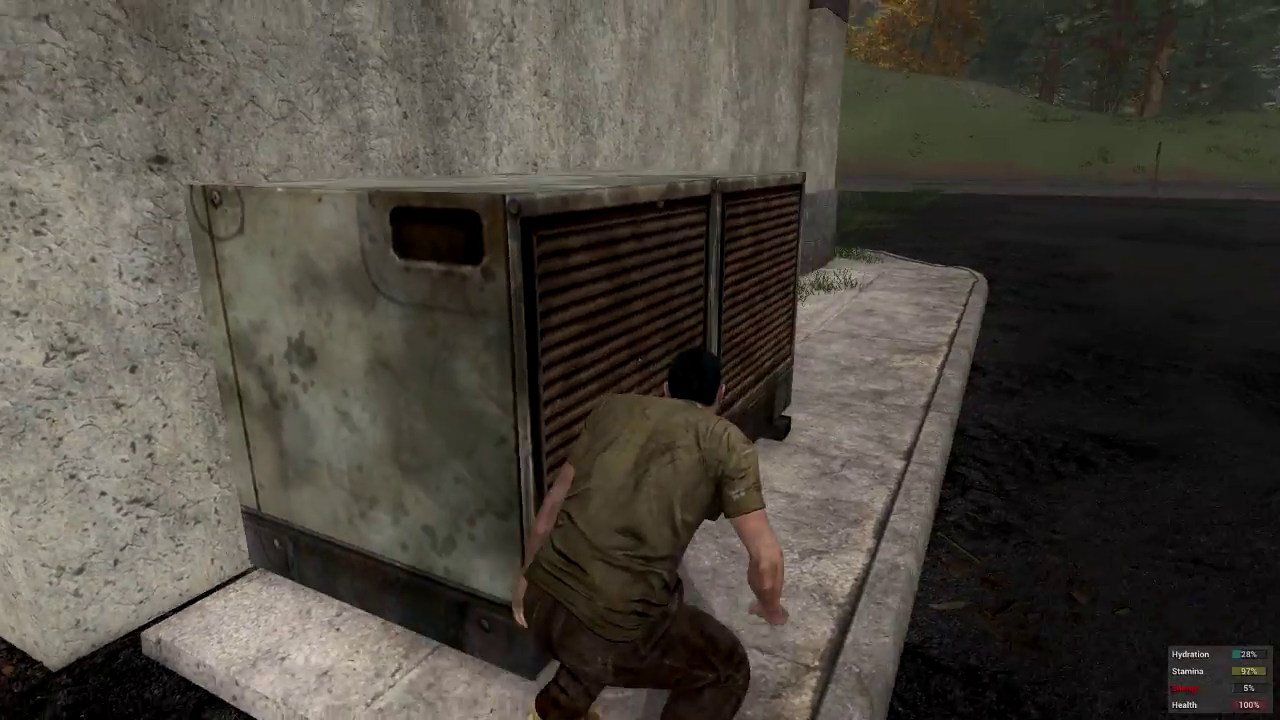
{"action": "key", "text": "w"}
{"action": "key", "text": "w"}
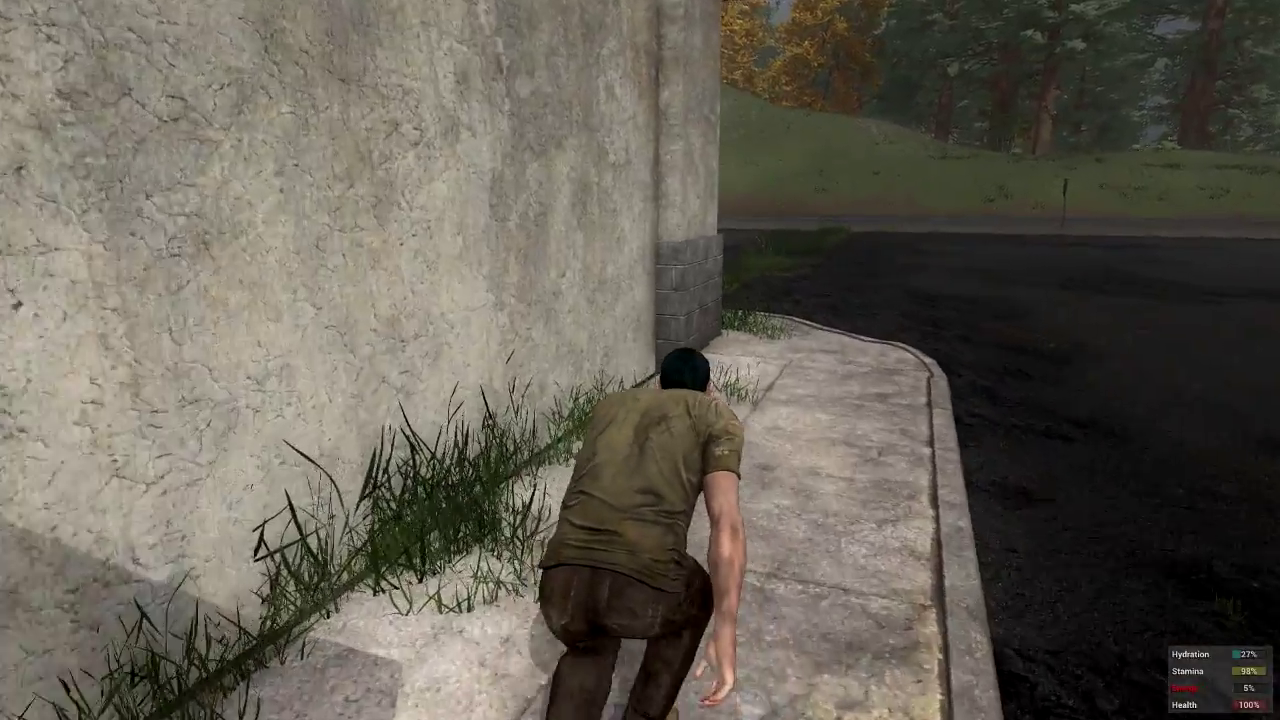
{"action": "key", "text": "w"}
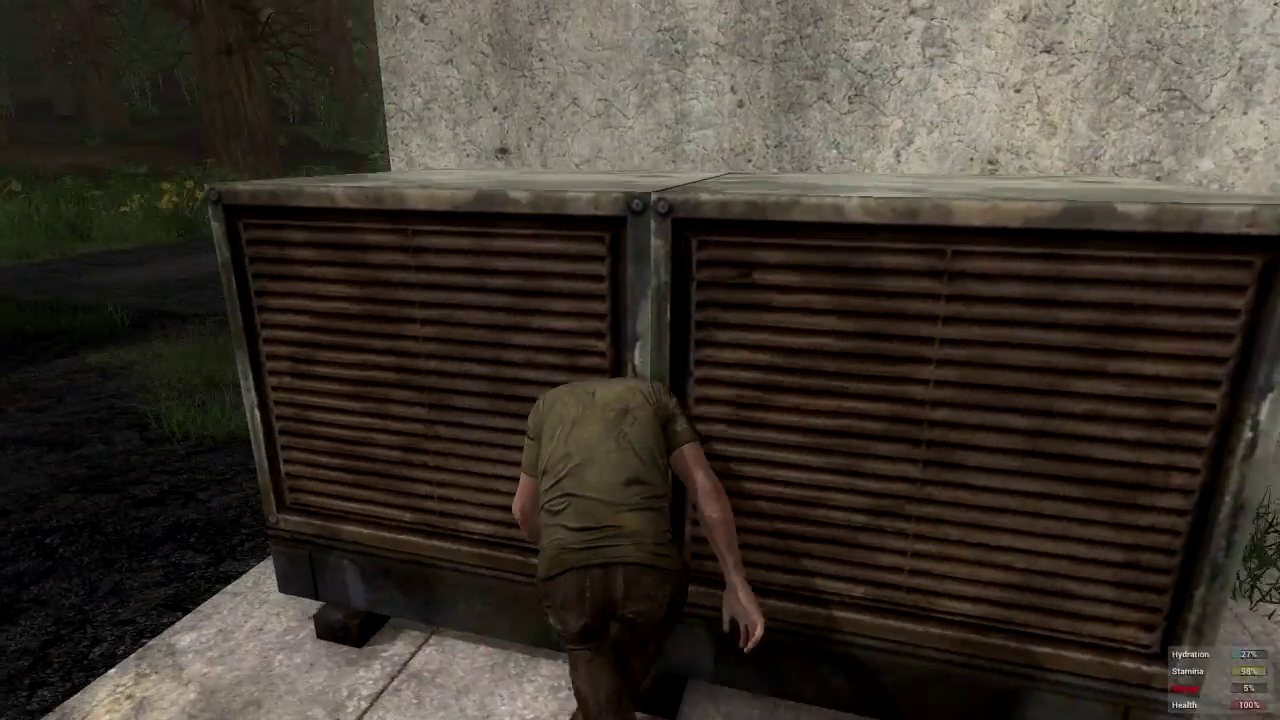
{"action": "key", "text": "w"}
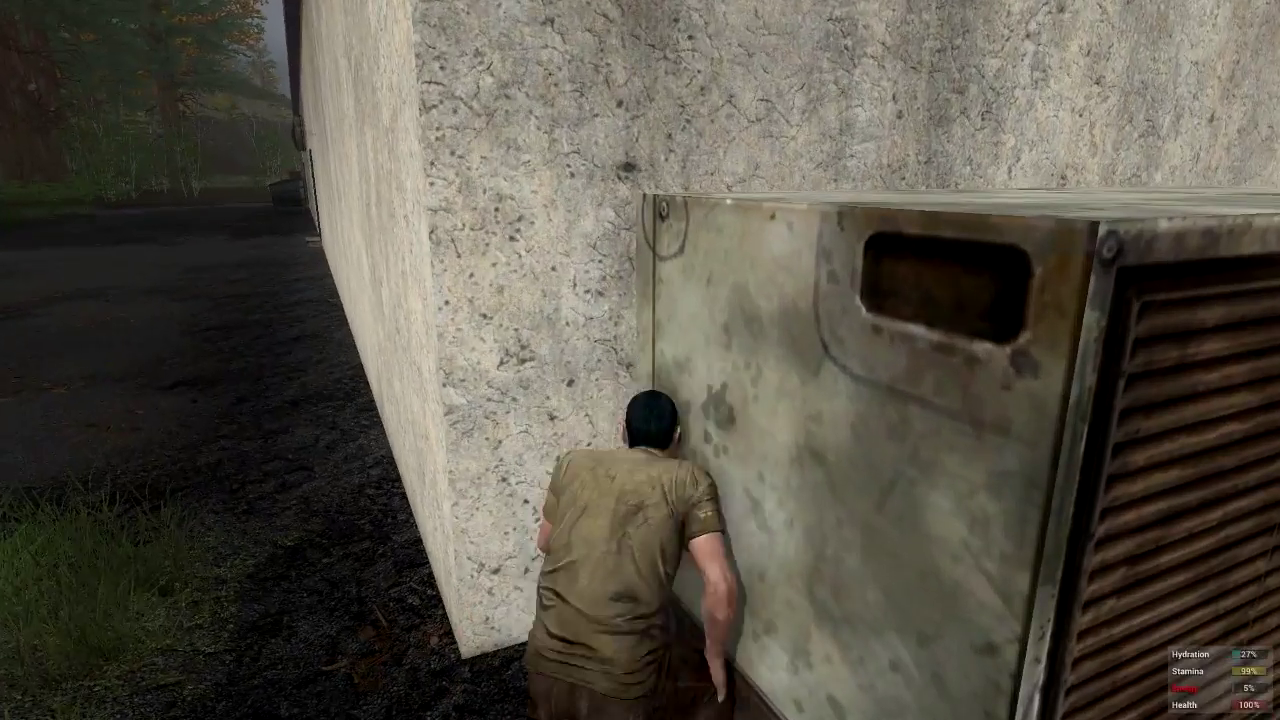
{"action": "key", "text": "w"}
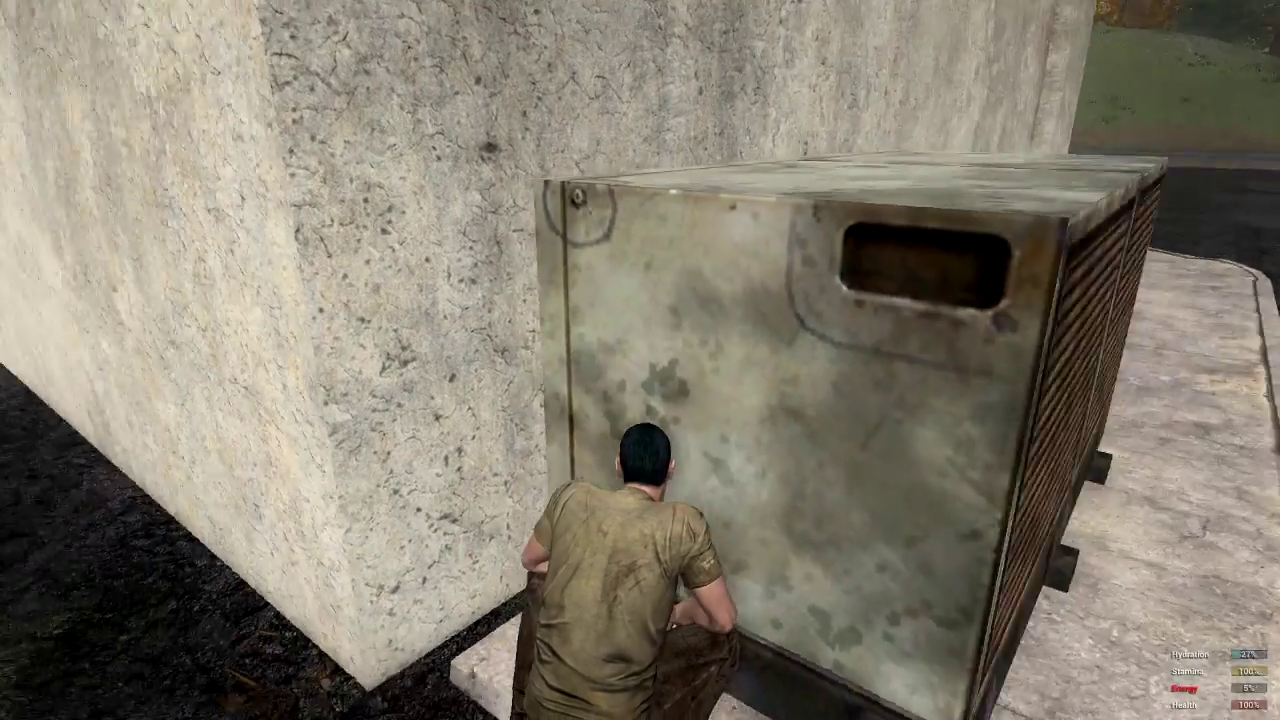
- Reach the cinder-block corner facing the road and review the blackberries and supplies in inventory
{"action": "key", "text": "w"}
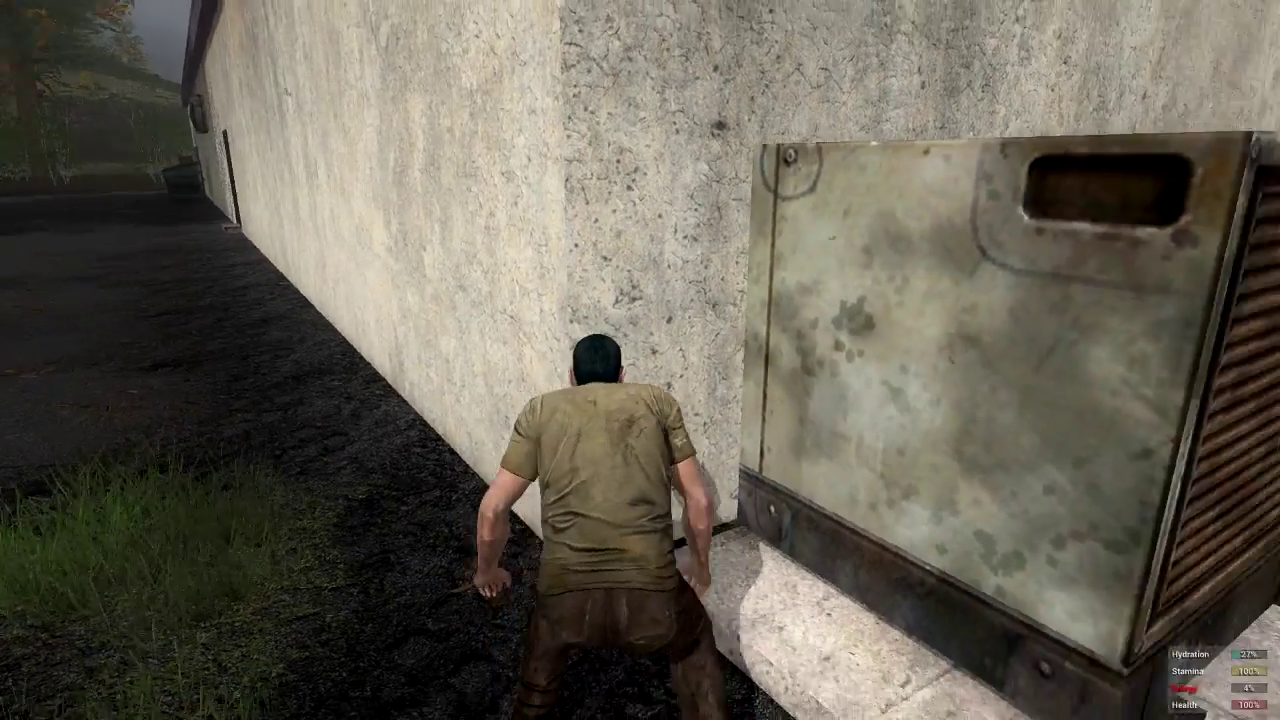
{"action": "key", "text": "w"}
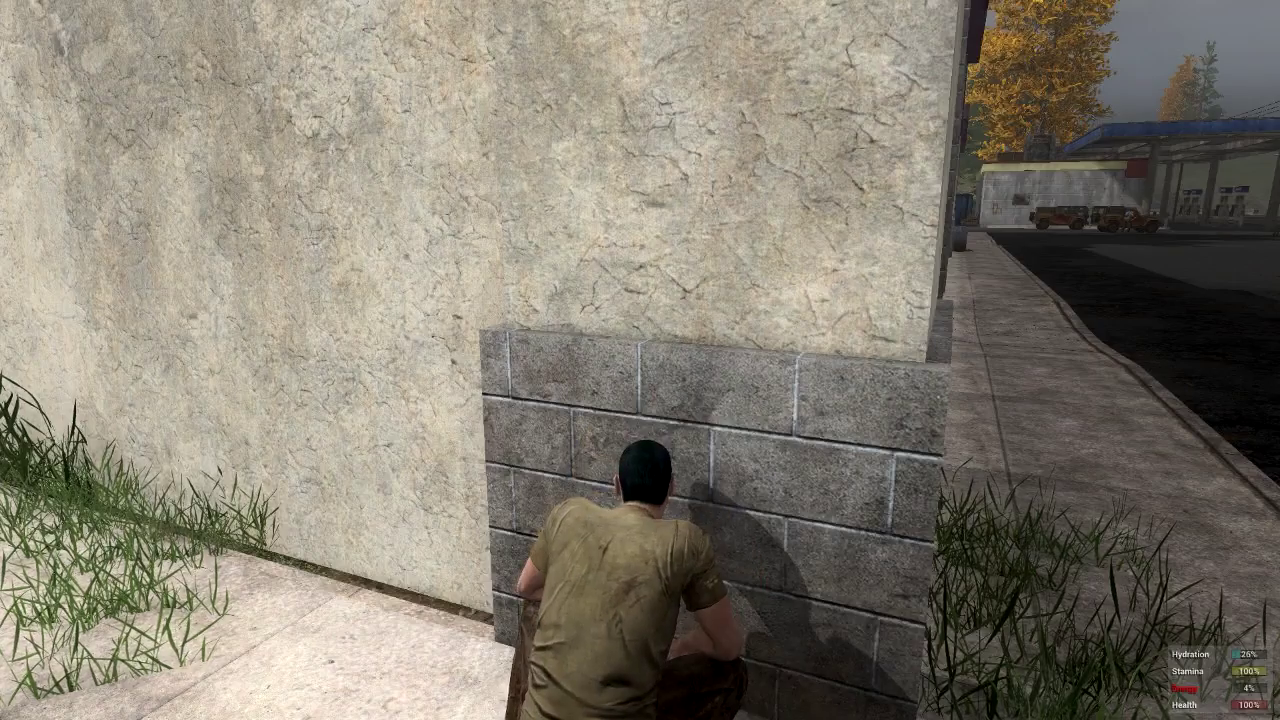
{"action": "key", "text": "Tab"}
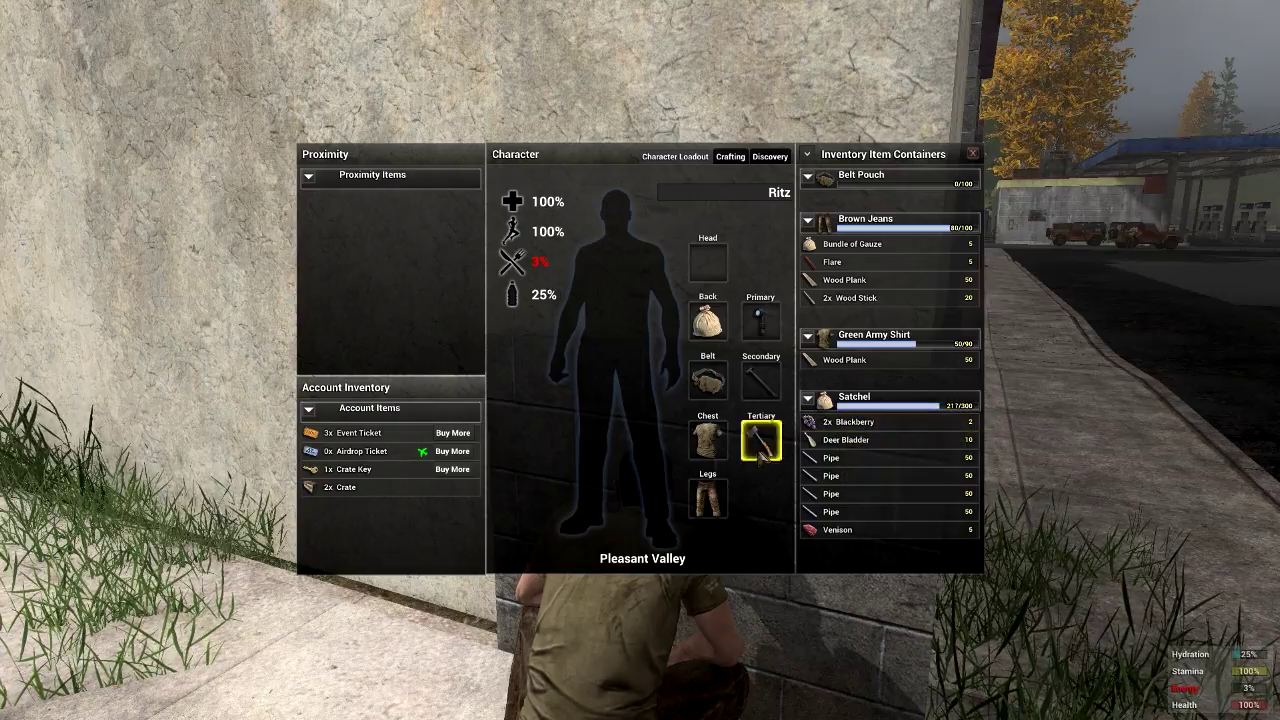
{"action": "key", "text": "Tab"}
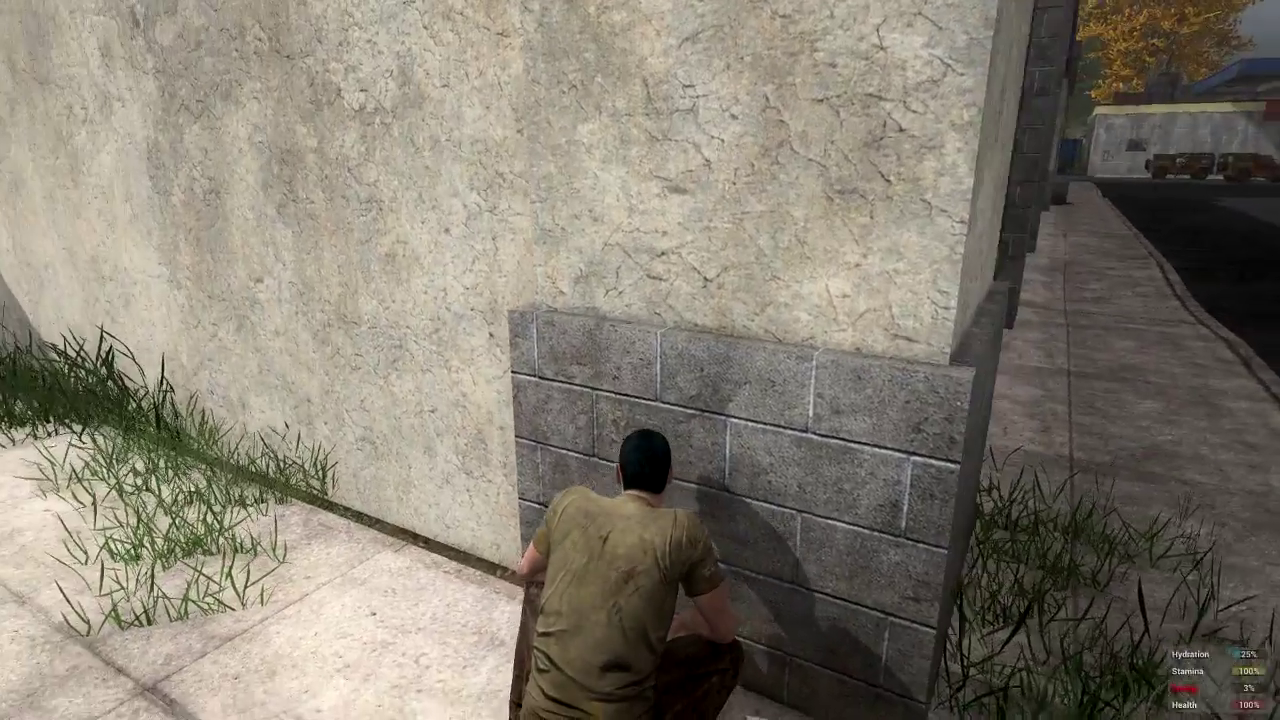
- Run through the courtyard past the trash bins and metal door into the open yard
{"action": "key", "text": "w"}
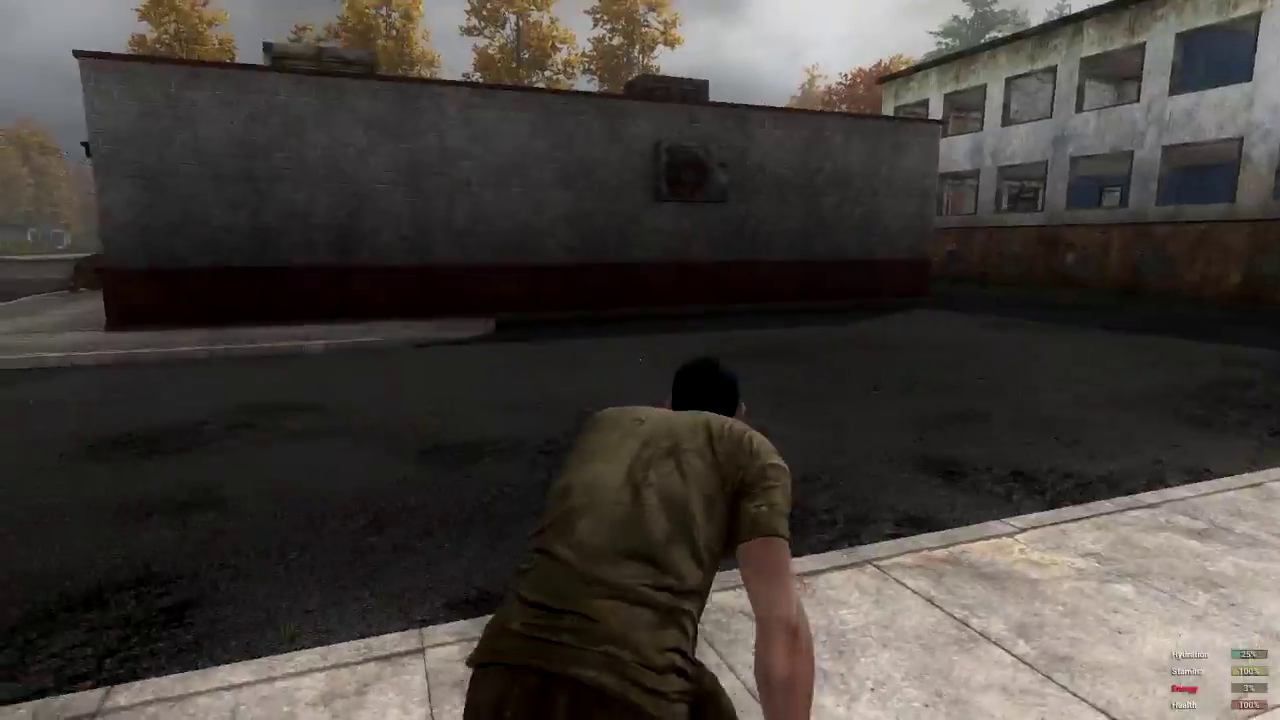
{"action": "key", "text": "w"}
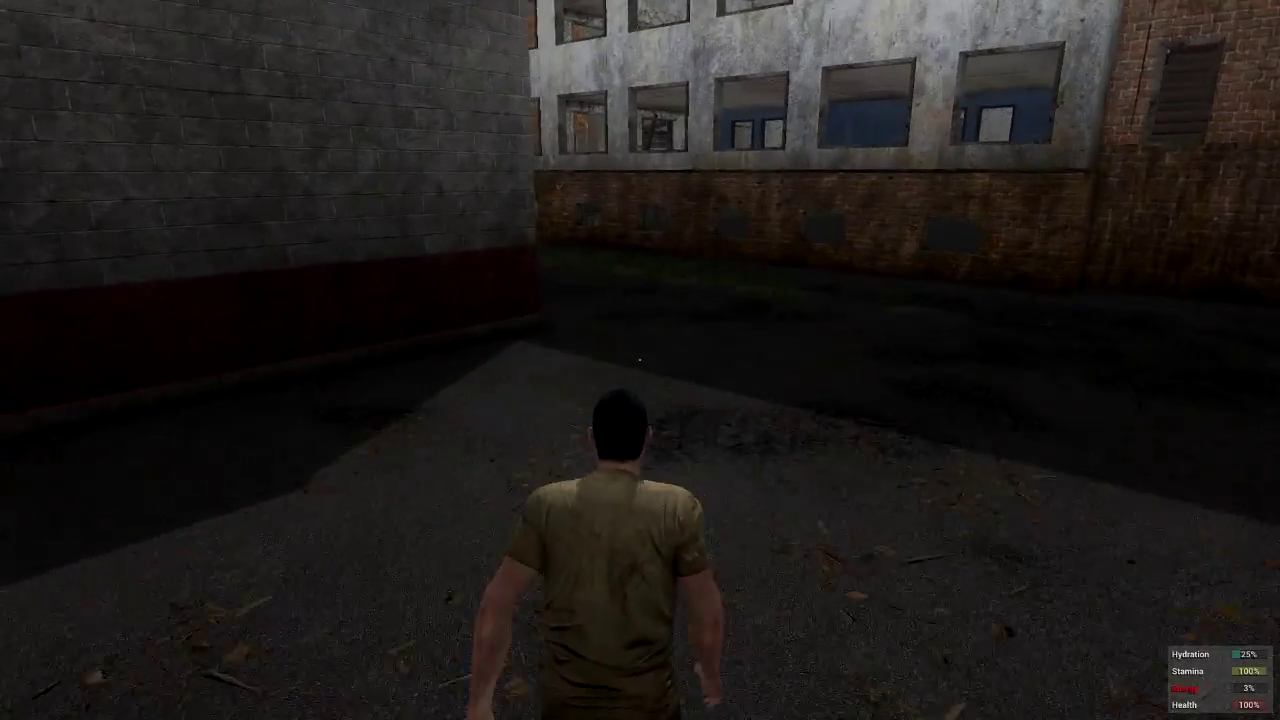
{"action": "key", "text": "w"}
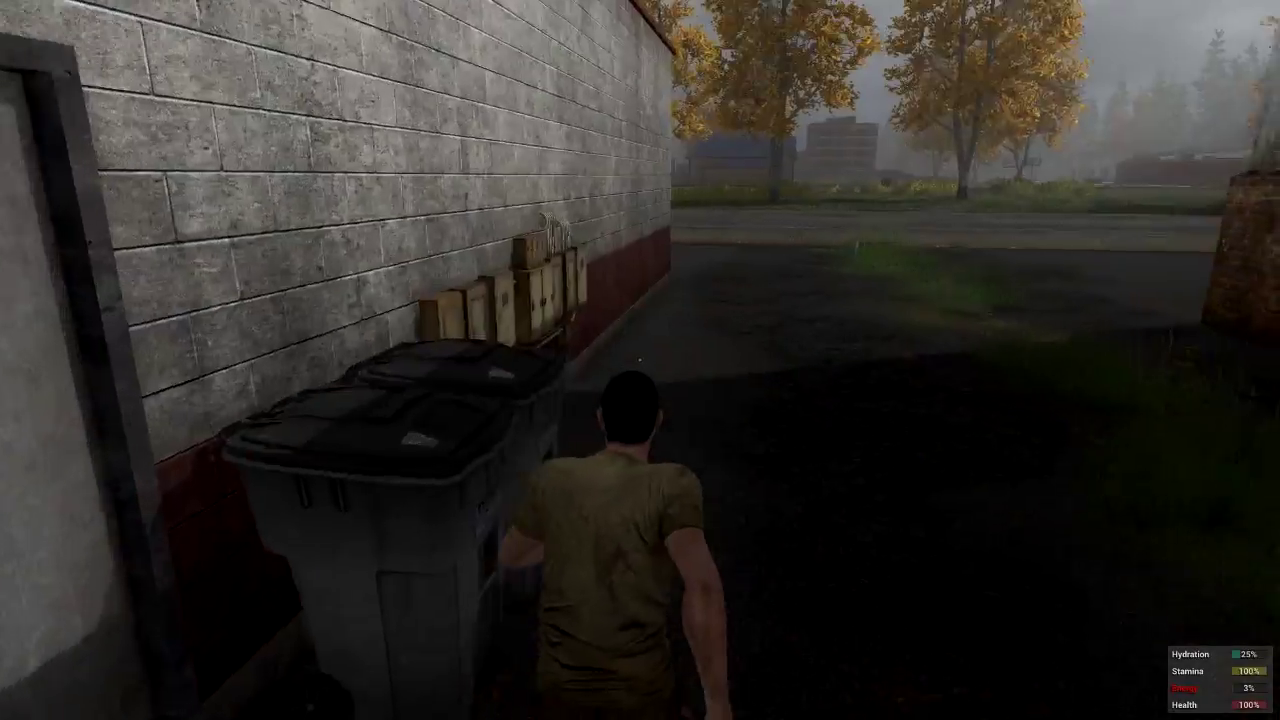
{"action": "key", "text": "w"}
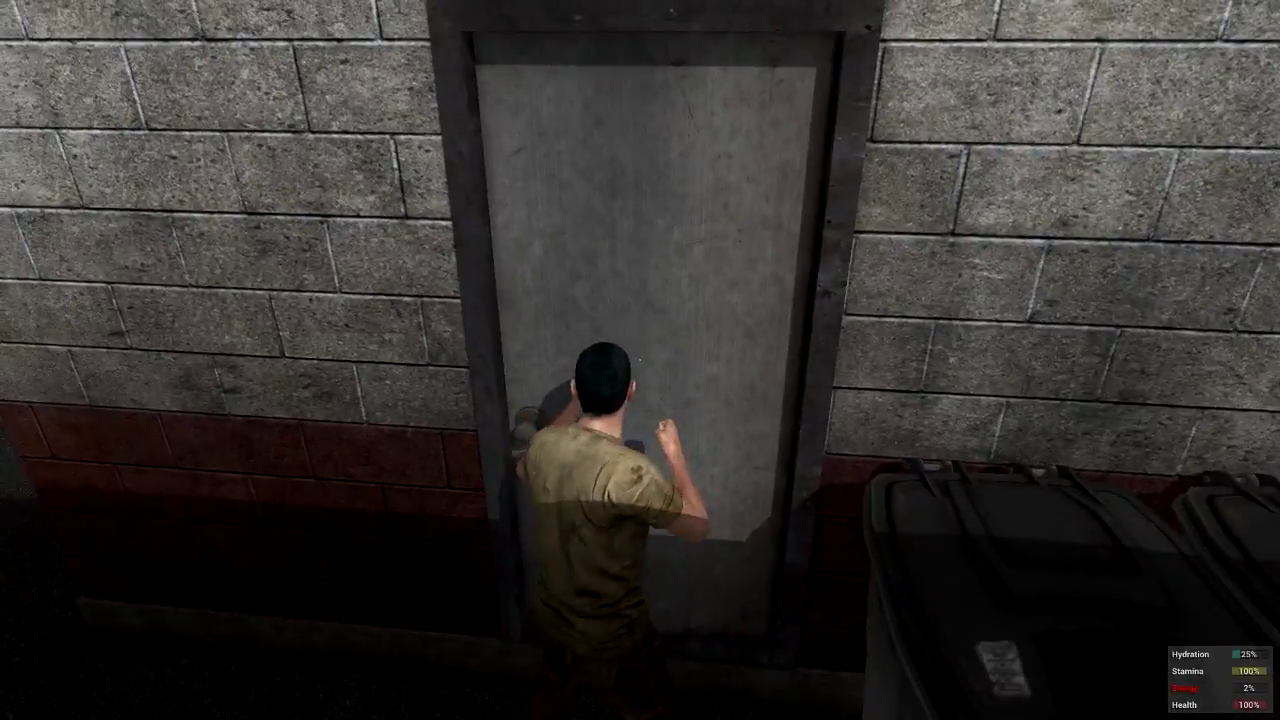
{"action": "key", "text": "w"}
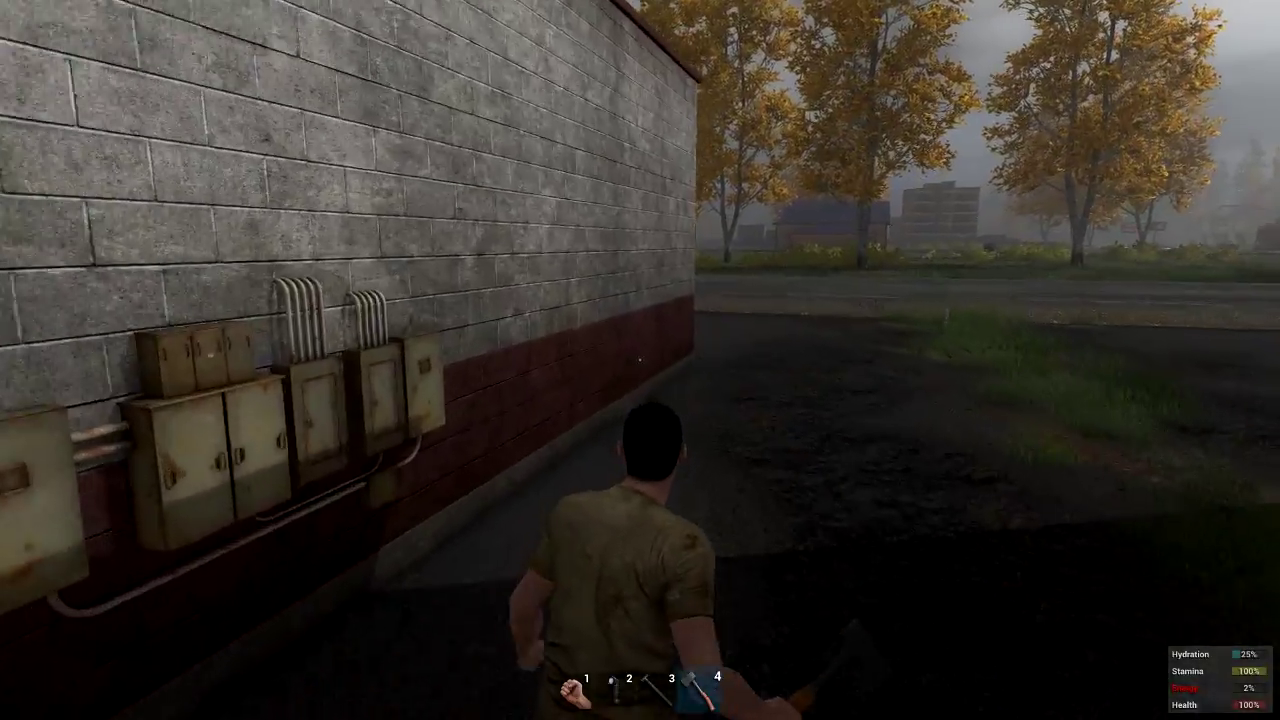
{"action": "key", "text": "w"}
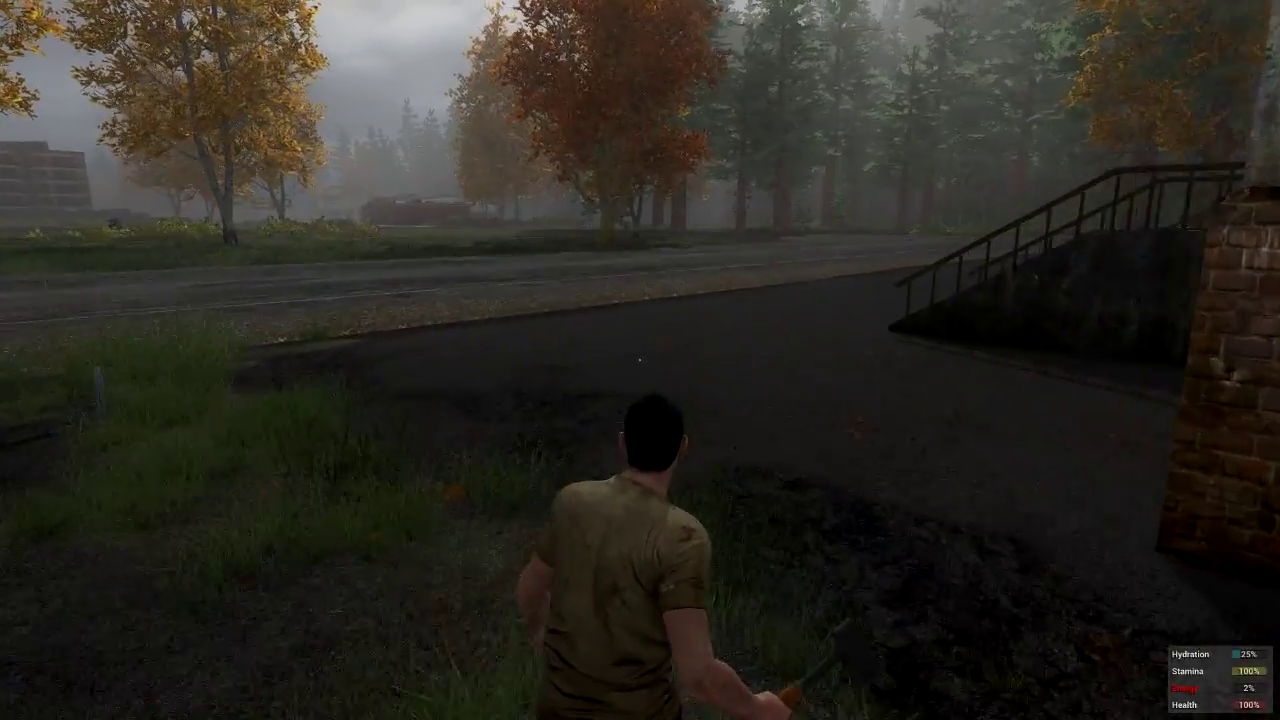
{"action": "key", "text": "w"}
- Enter the cinder-block building by its side doorway and sneak into the kitchen
{"action": "key", "text": "w"}
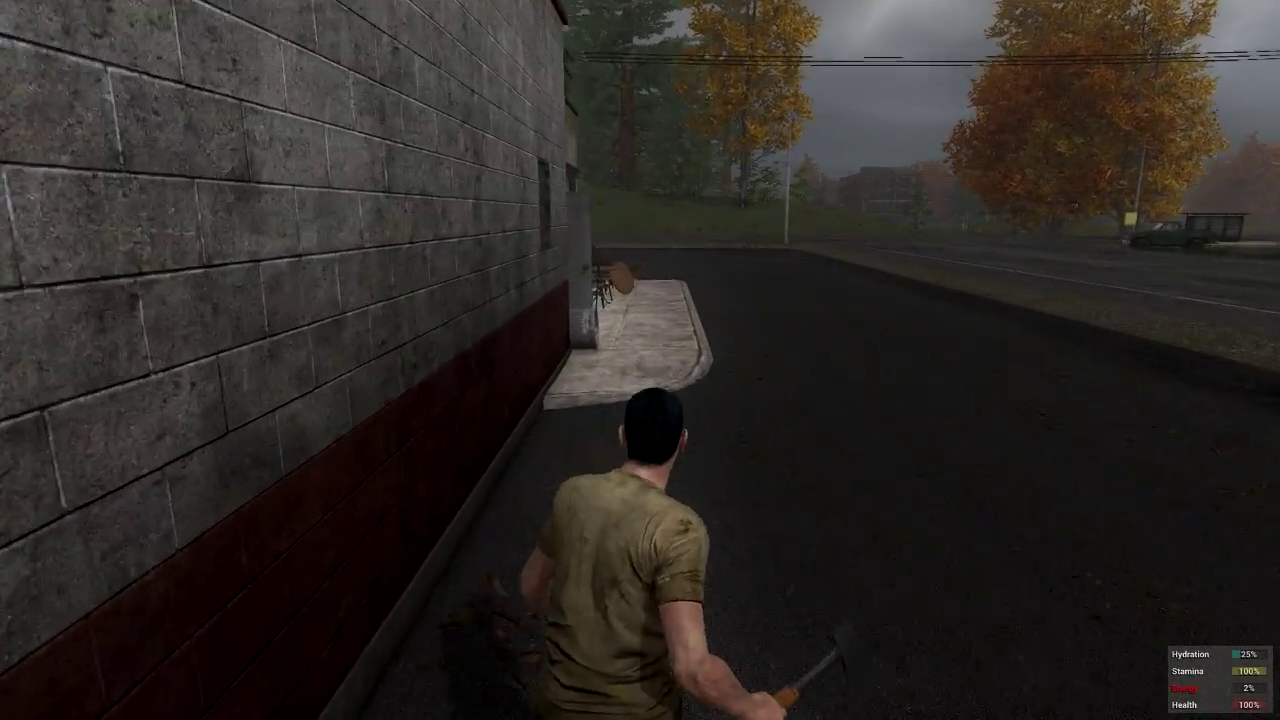
{"action": "key", "text": "w"}
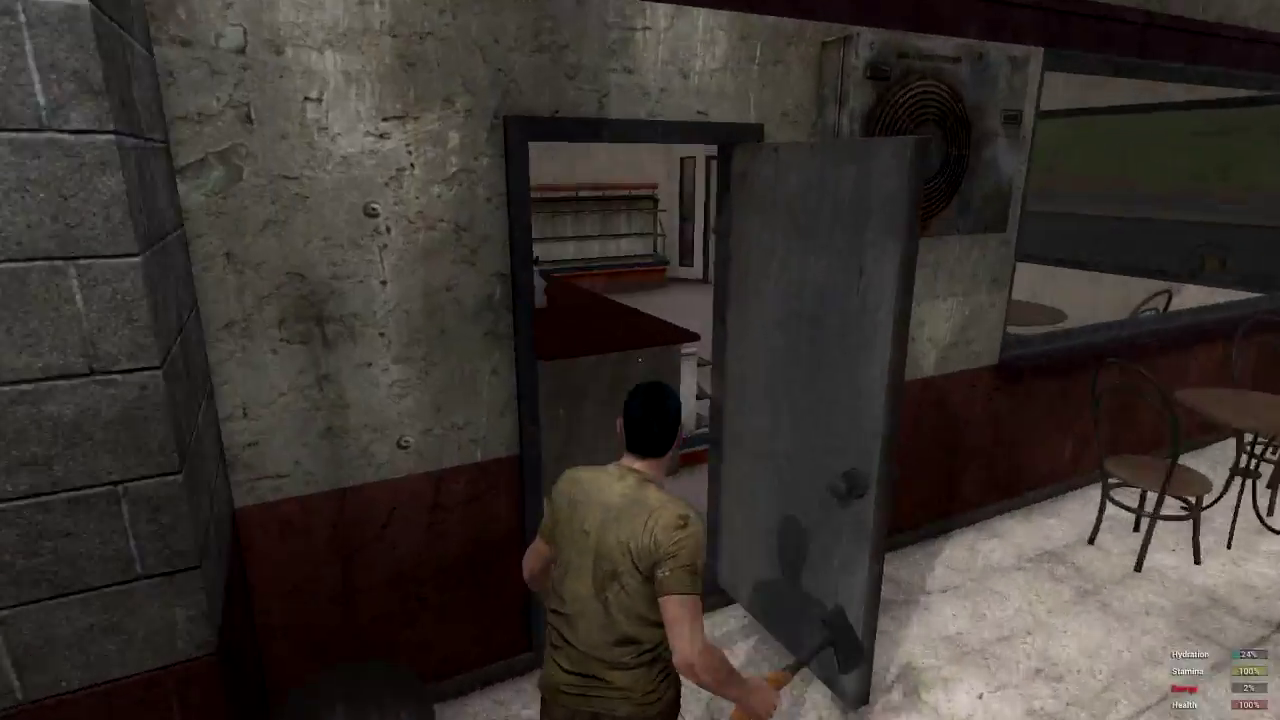
{"action": "key", "text": "w"}
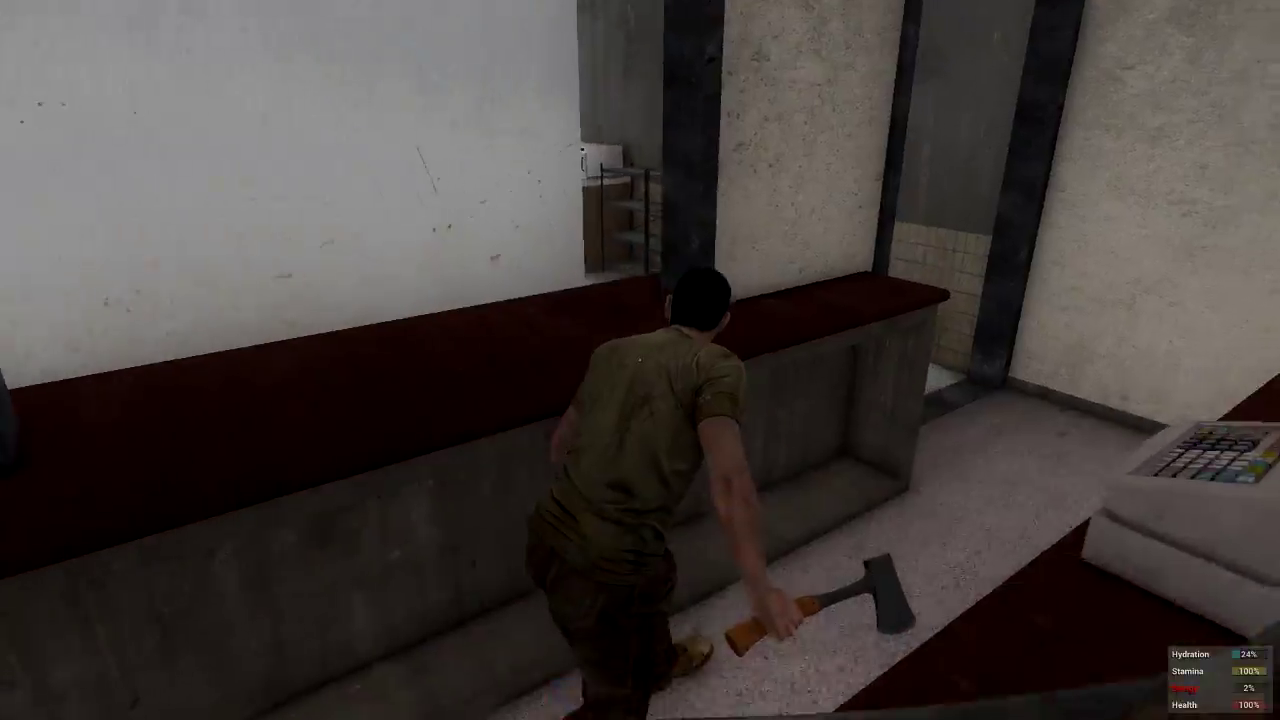
{"action": "key", "text": "w"}
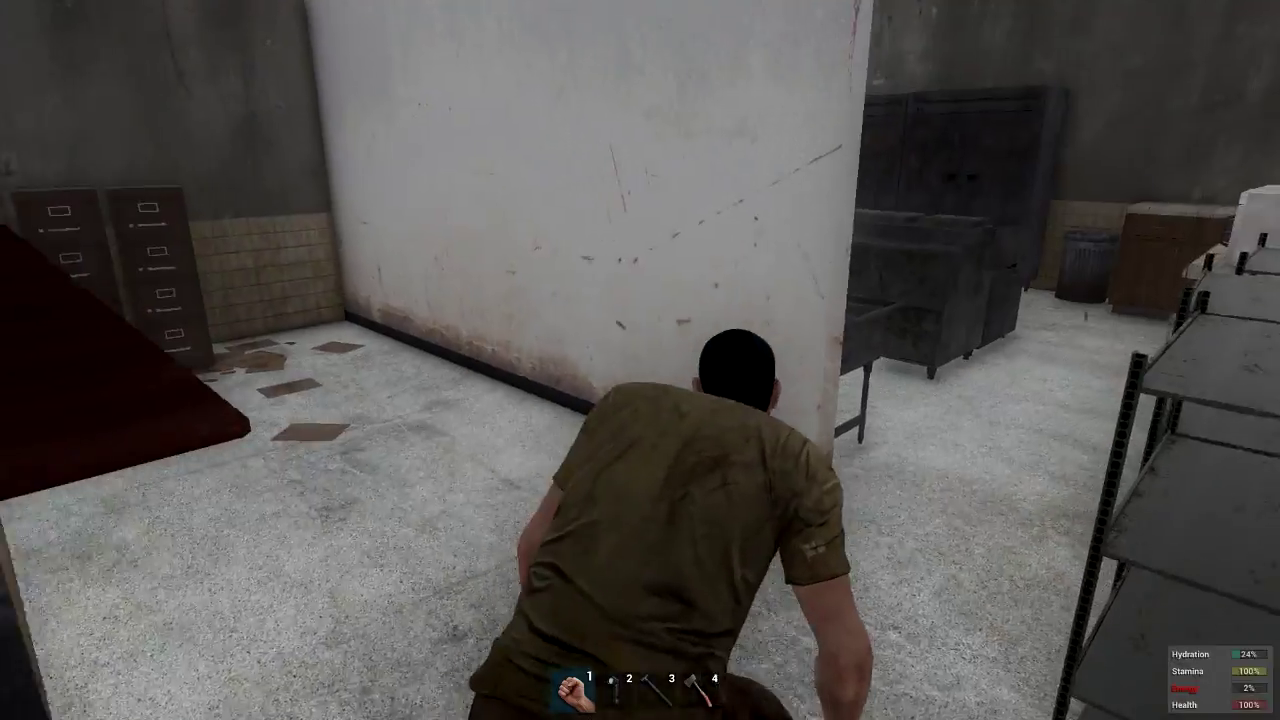
{"action": "key", "text": "w"}
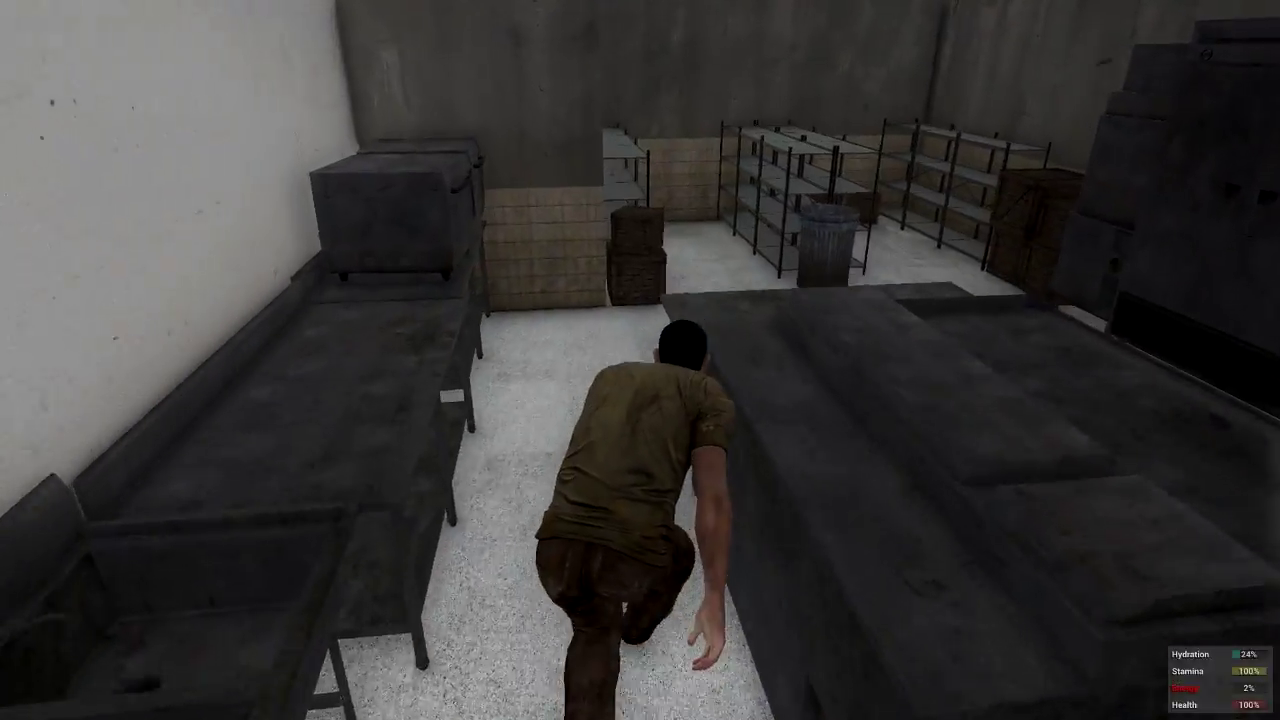
{"action": "key", "text": "w"}
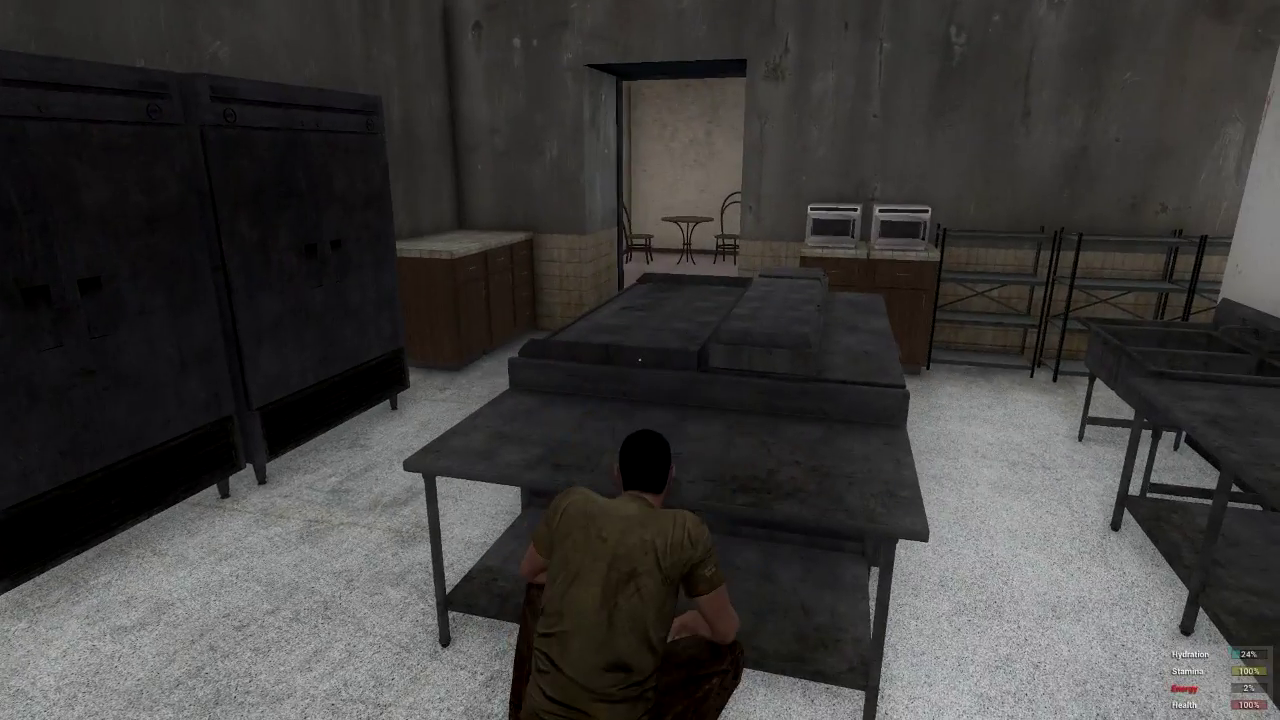
{"action": "key", "text": "w"}
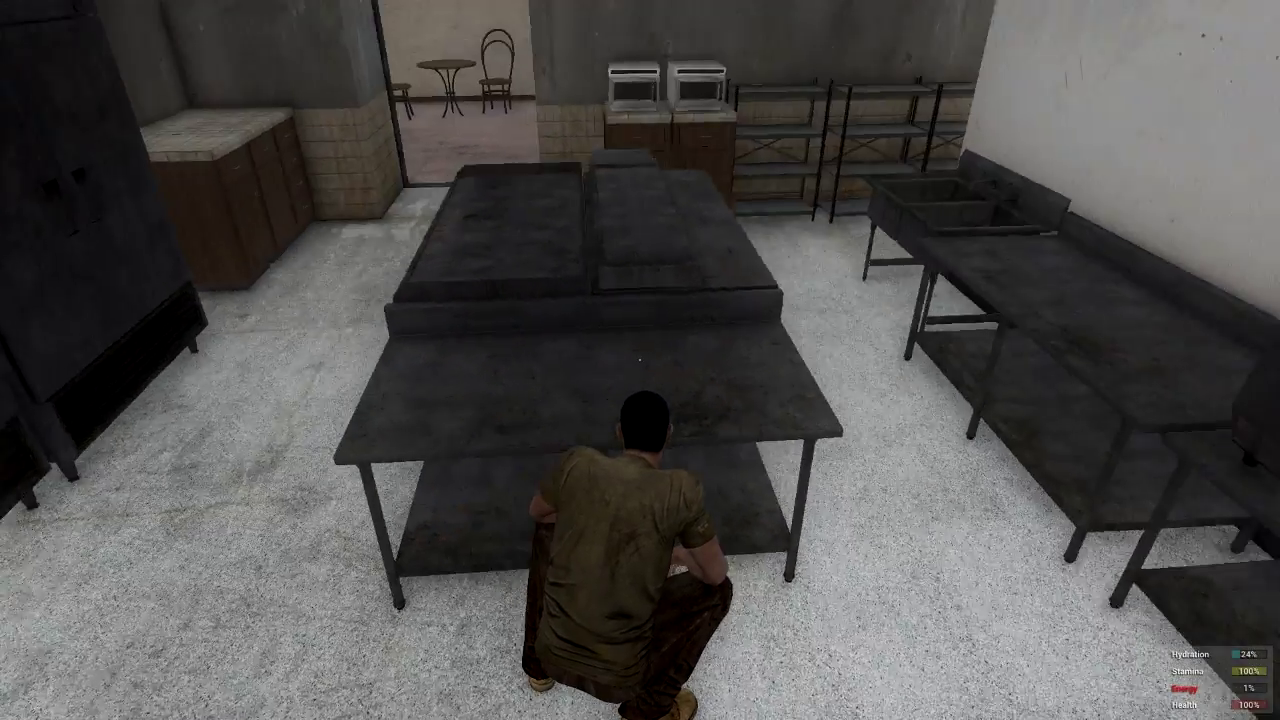
- Stand up in first-person view and open the inventory to check the two blackberries
{"action": "key", "text": "c"}
{"action": "key", "text": "space"}
{"action": "key", "text": "Return"}
{"action": "key", "text": "Tab"}
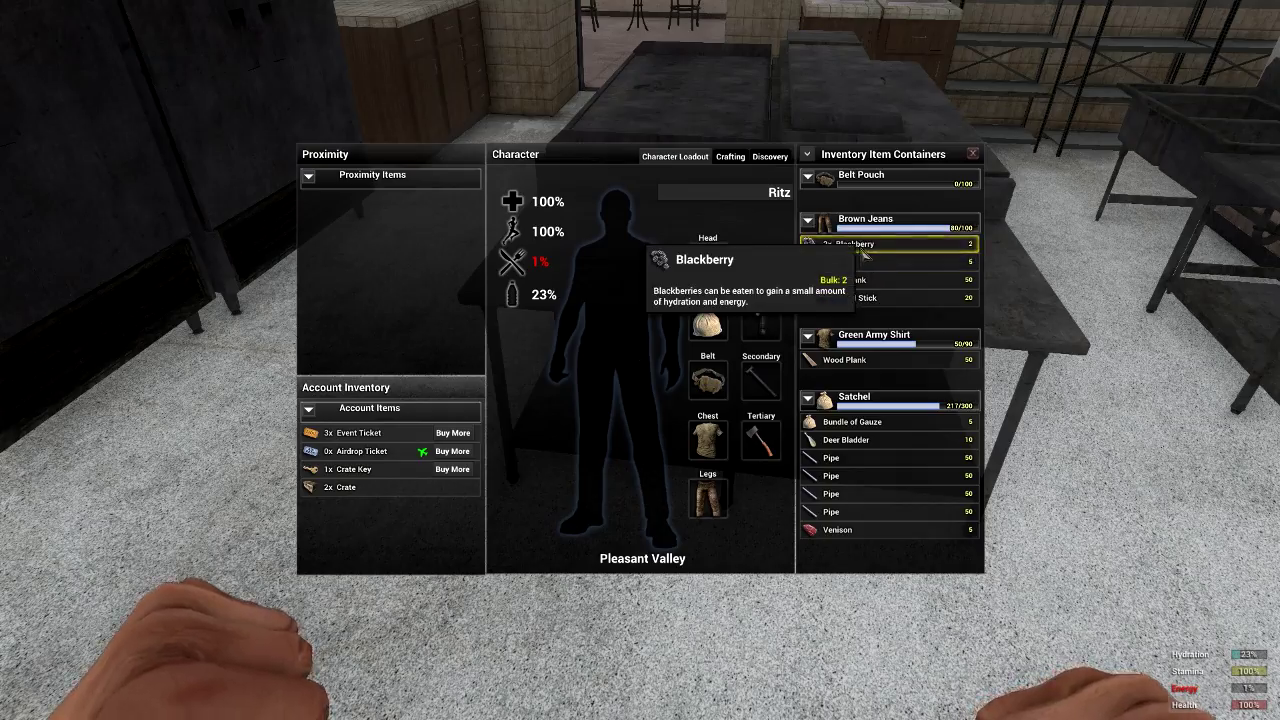
- Leave the kitchen through the cafe and cross the road and field into the brick office building
{"action": "key", "text": "Tab"}
{"action": "key", "text": "w"}
{"action": "key", "text": "w"}
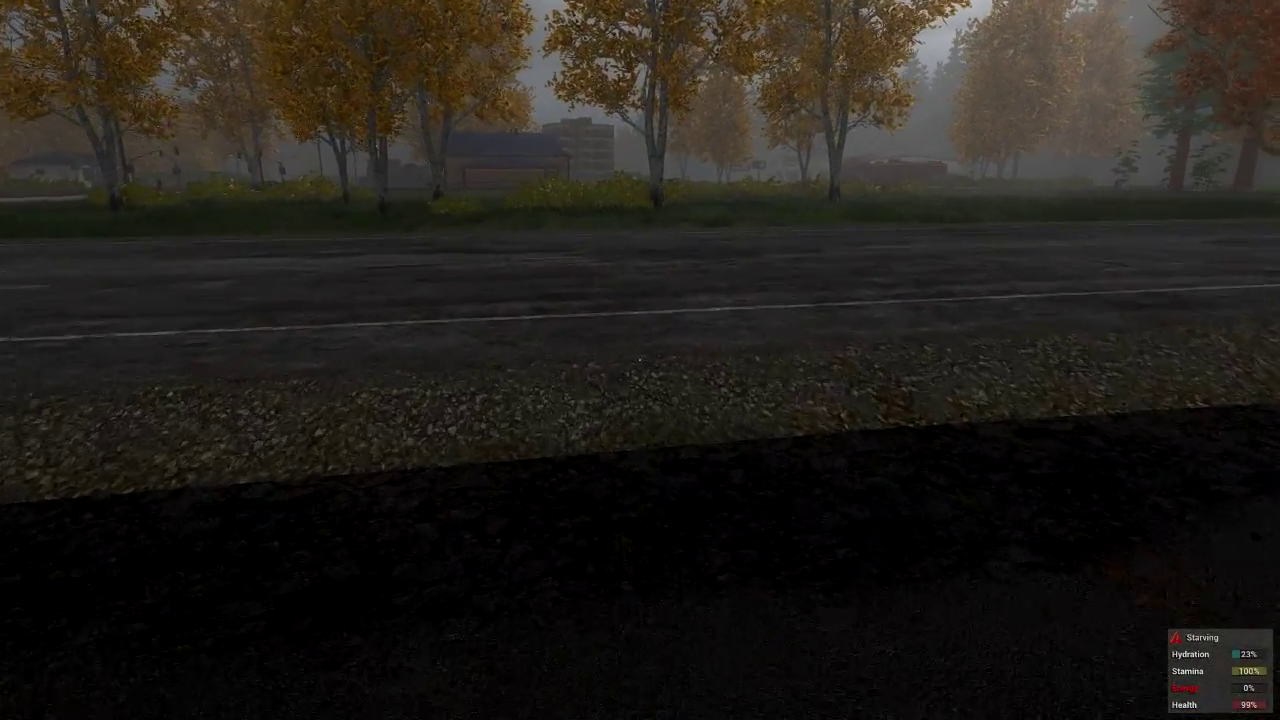
{"action": "key", "text": "w"}
{"action": "key", "text": "w"}
{"action": "key", "text": "w"}
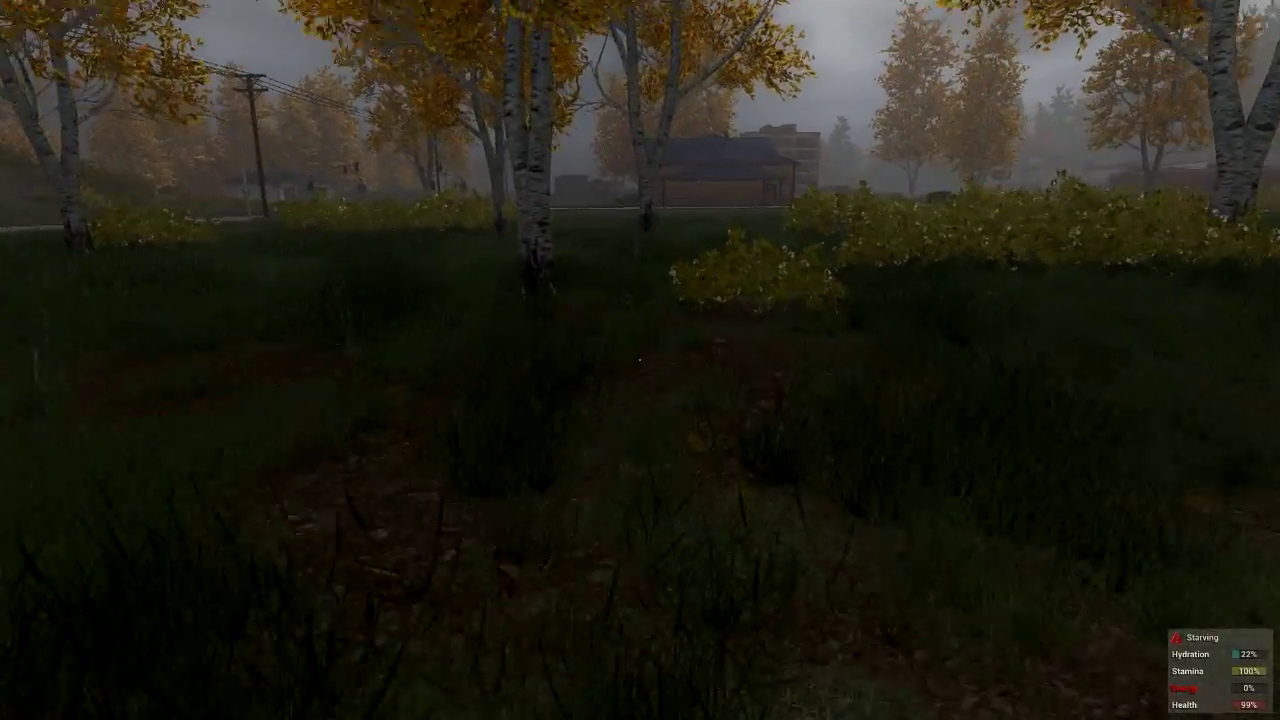
{"action": "key", "text": "w"}
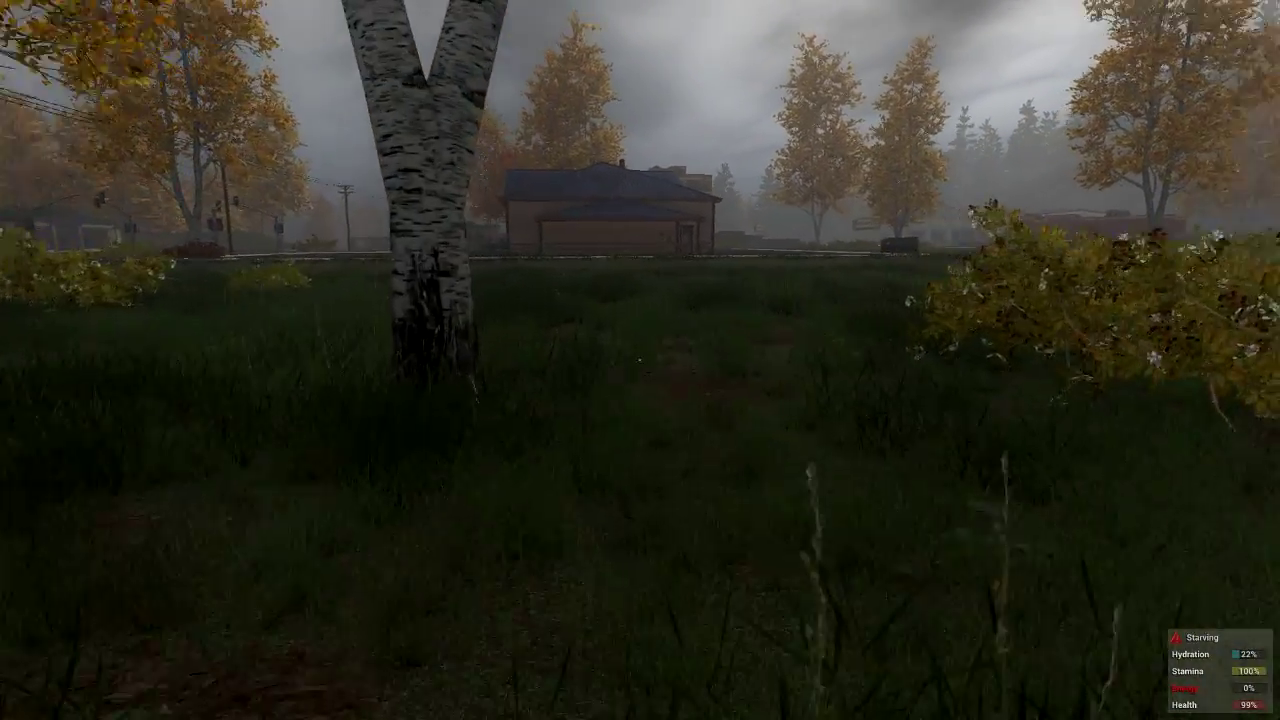
{"action": "key", "text": "Tab"}
{"action": "key", "text": "Tab"}
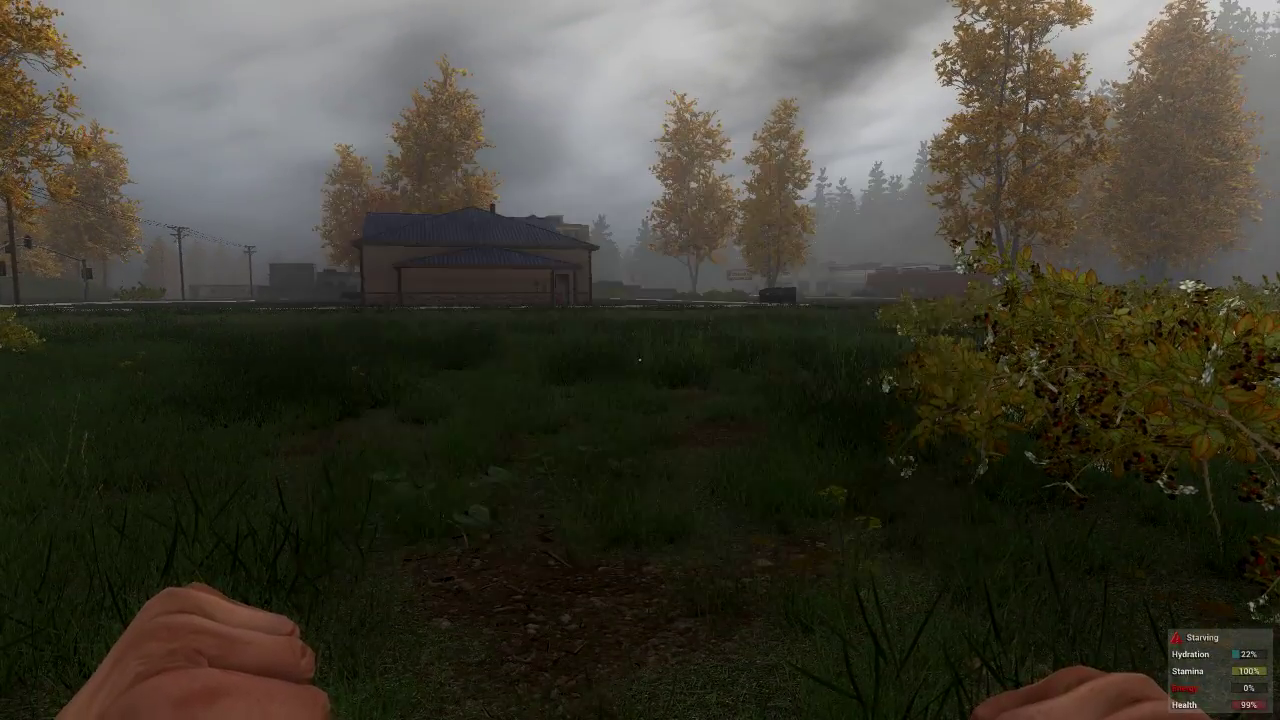
{"action": "key", "text": "w"}
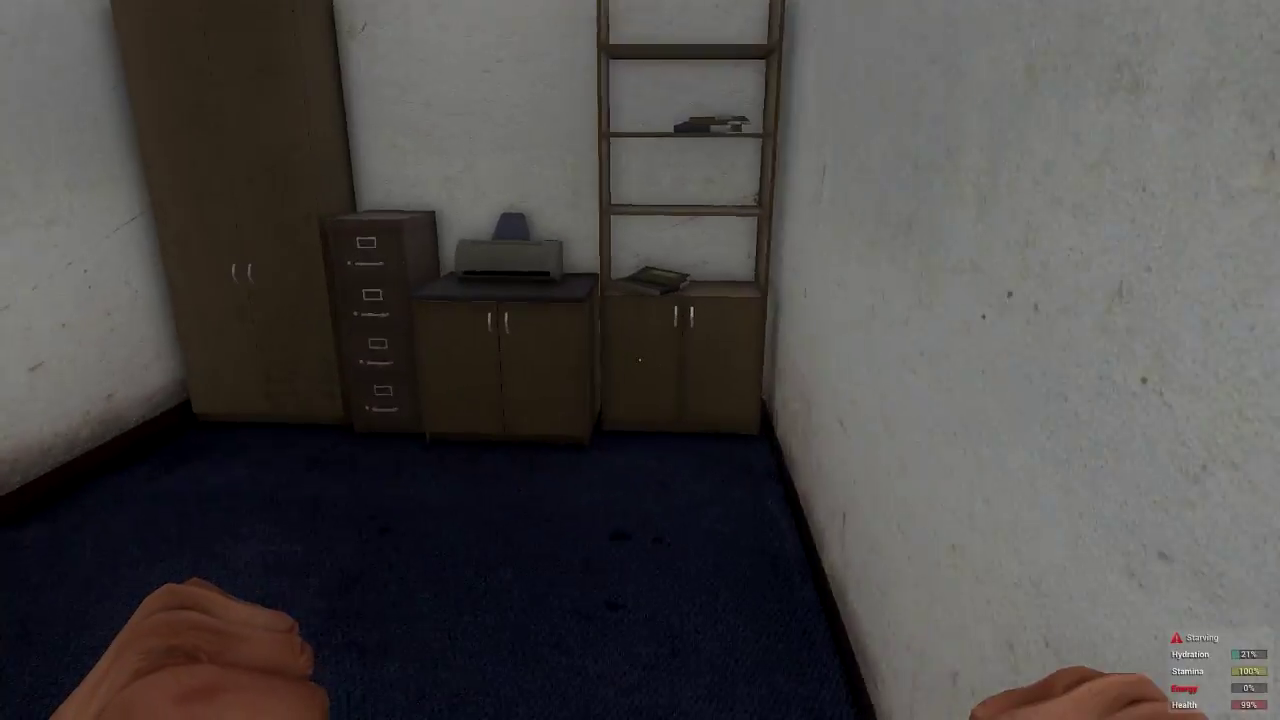
- Find and eat the blackberries from the inventory to raise energy to 2%, while surveying the office
{"action": "key", "text": "Tab"}
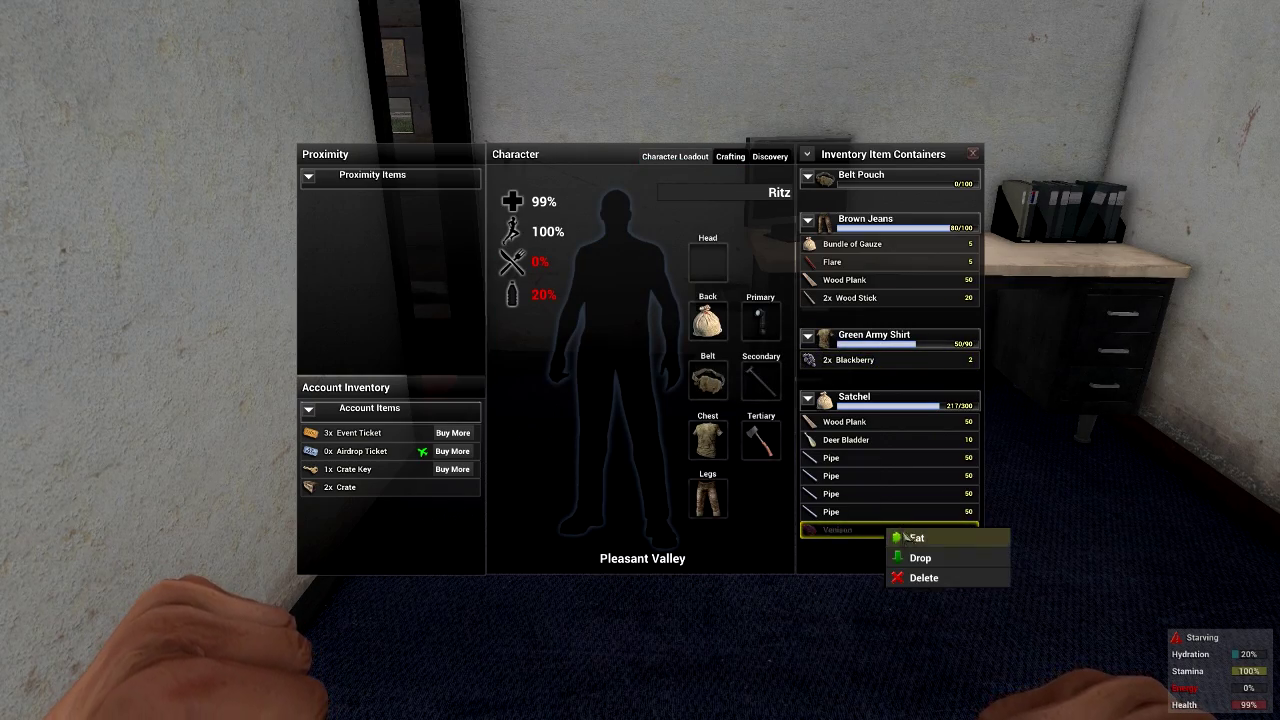
{"action": "key", "text": "Tab"}
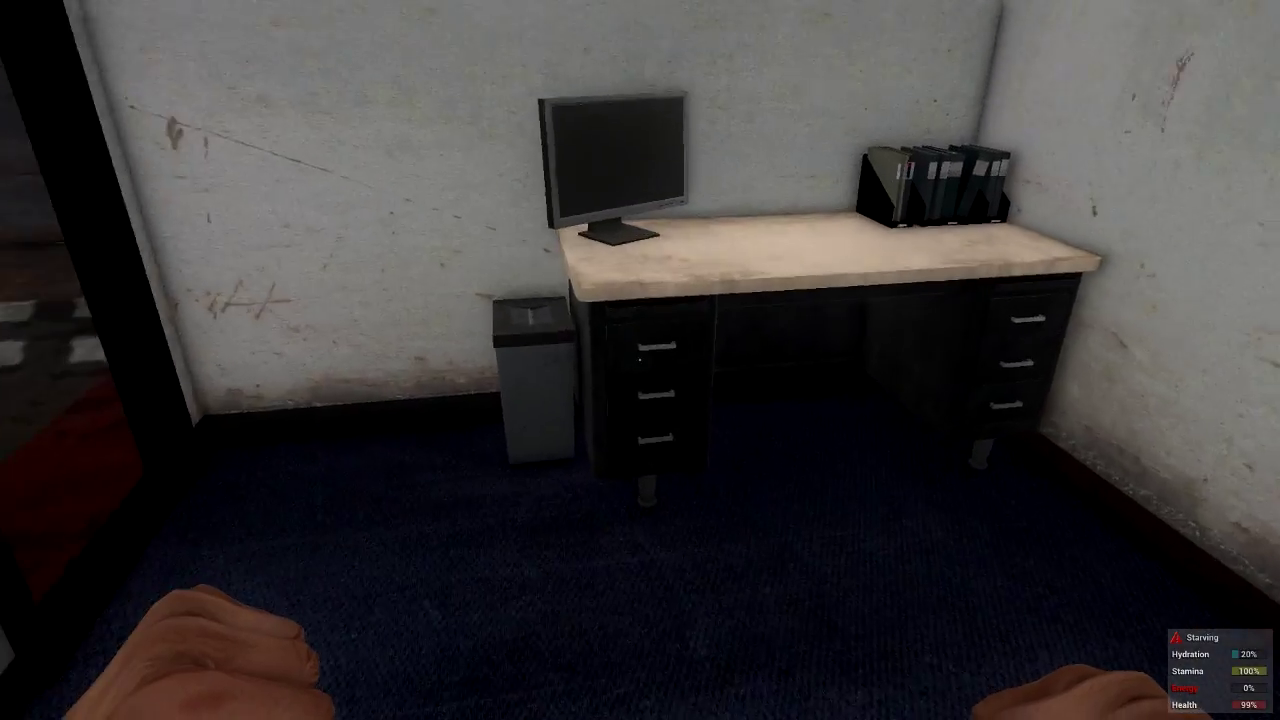
{"action": "key", "text": "e"}
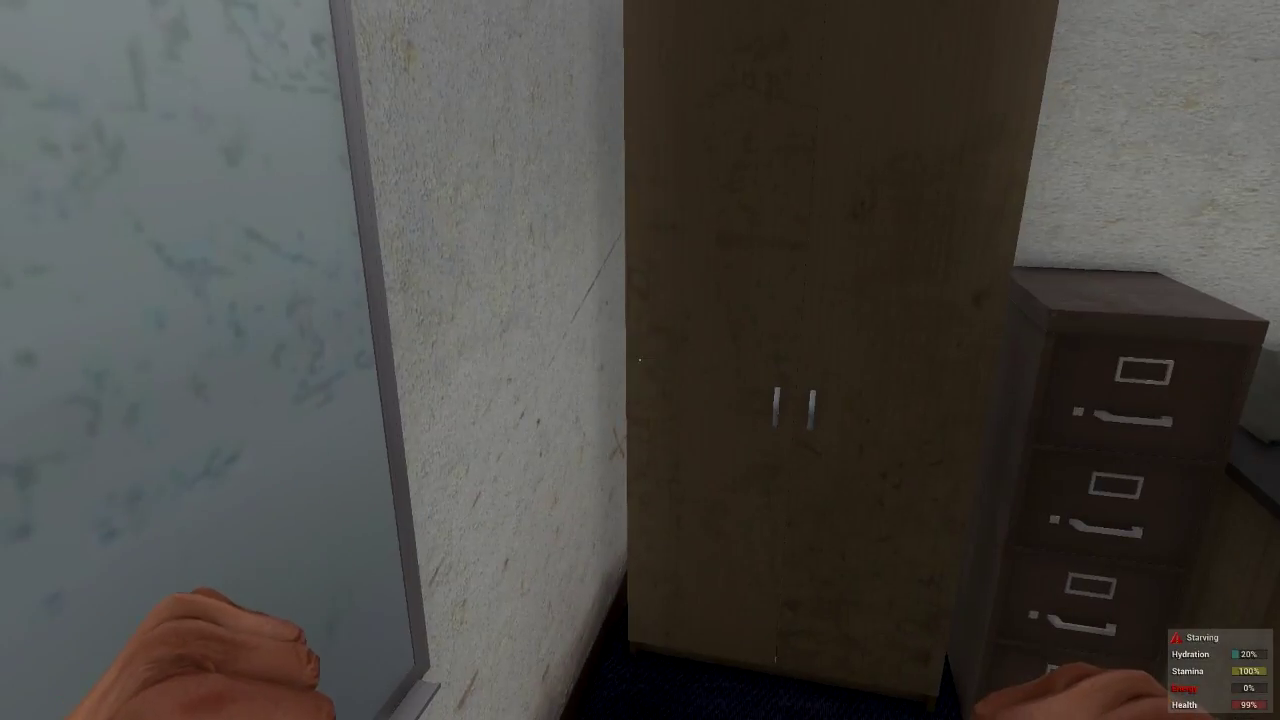
{"action": "key", "text": "Tab"}
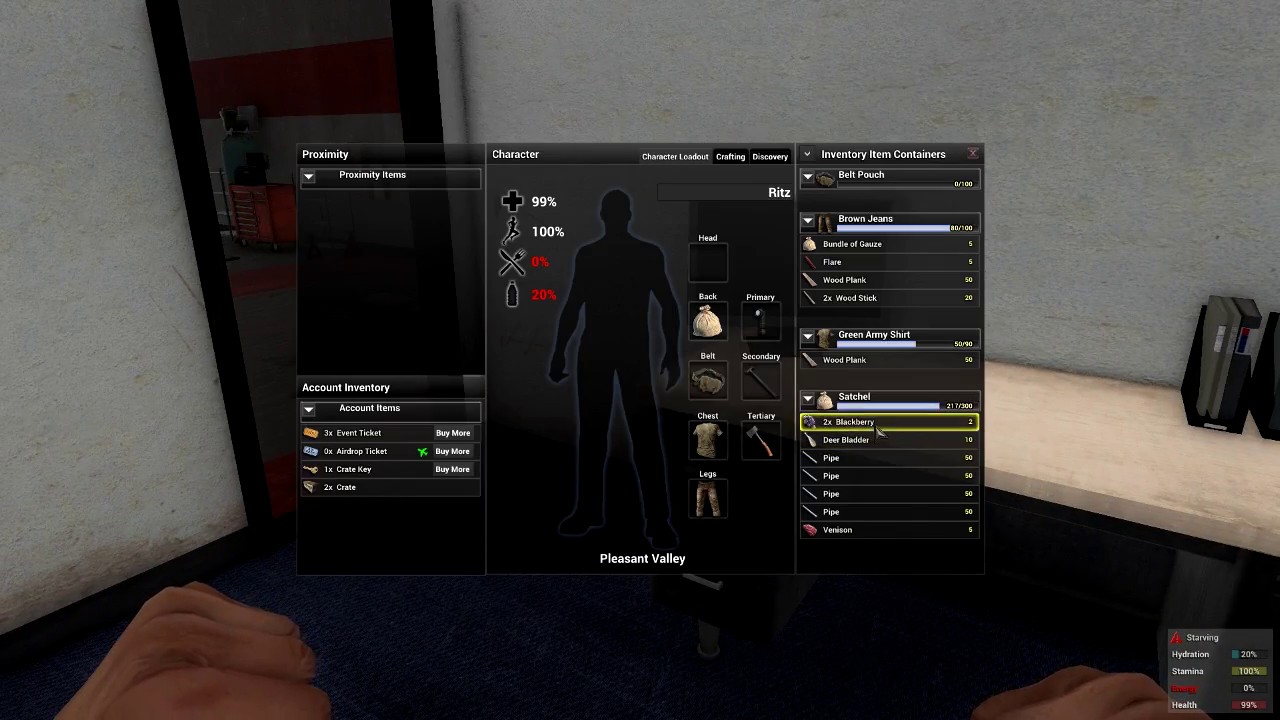
{"action": "key", "text": "Tab"}
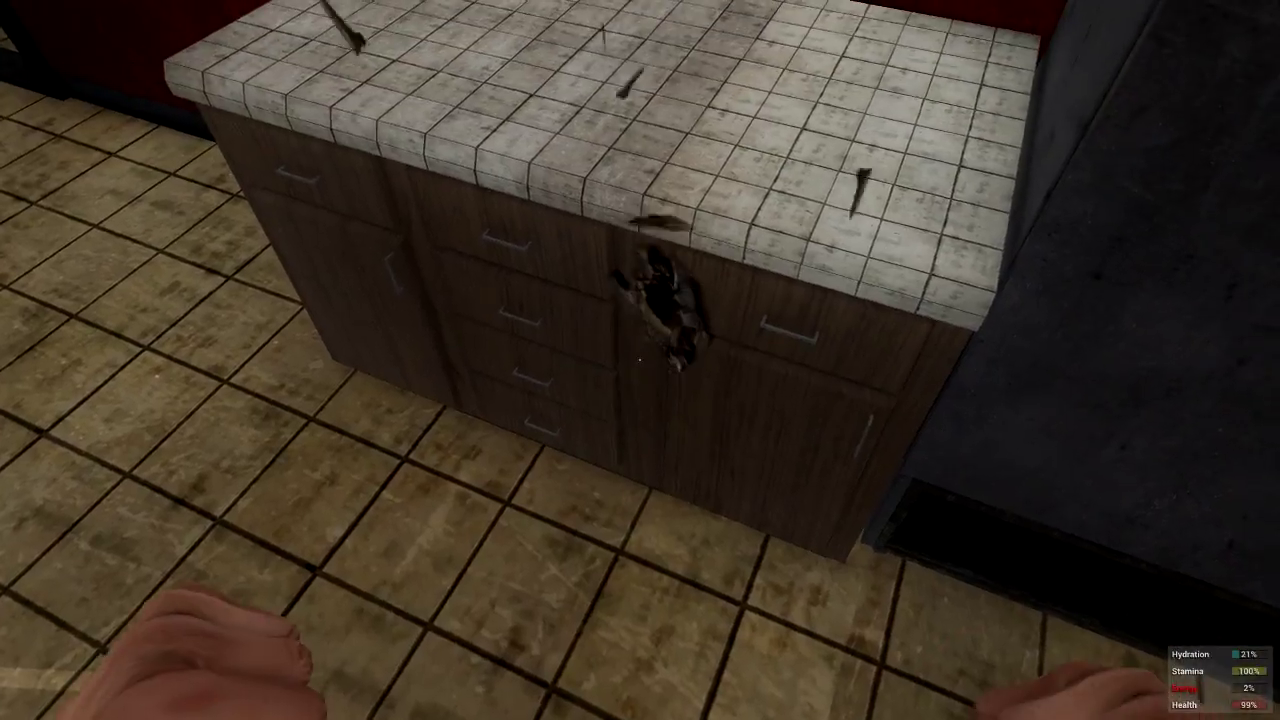
- Switch through the tools to hold the axe and walk across the grass toward the house
{"action": "key", "text": "2"}
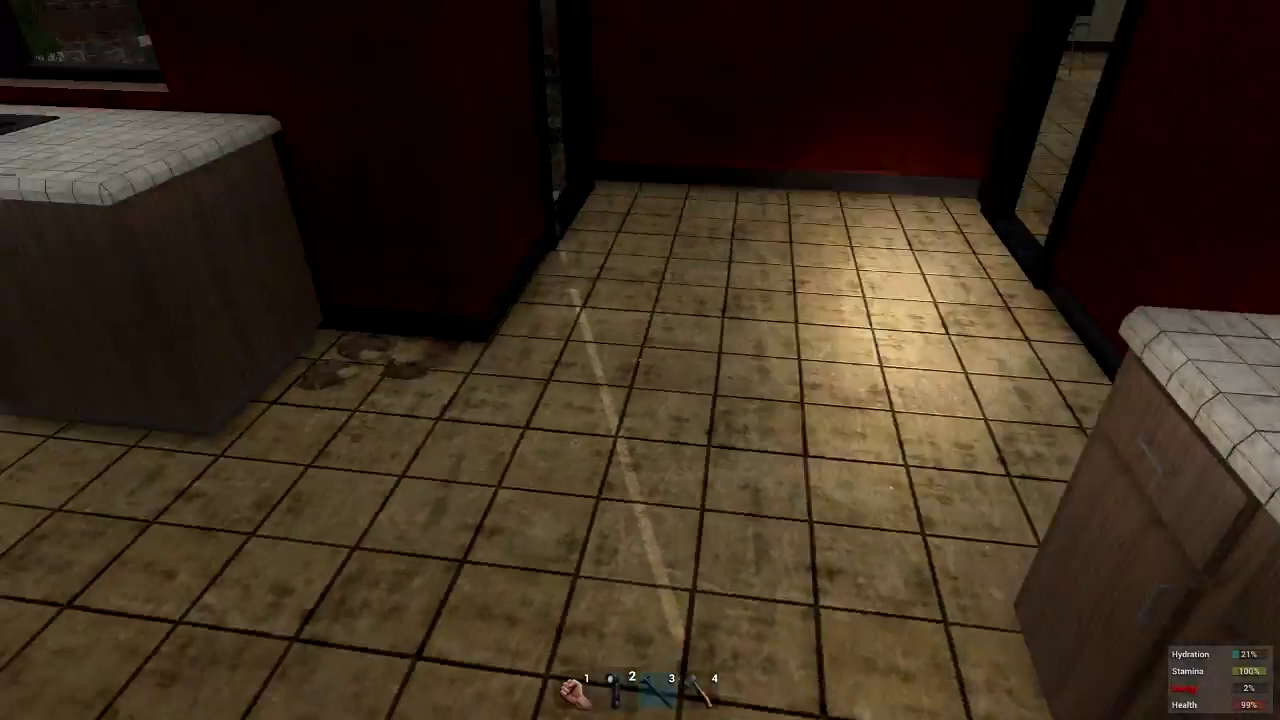
{"action": "key", "text": "3"}
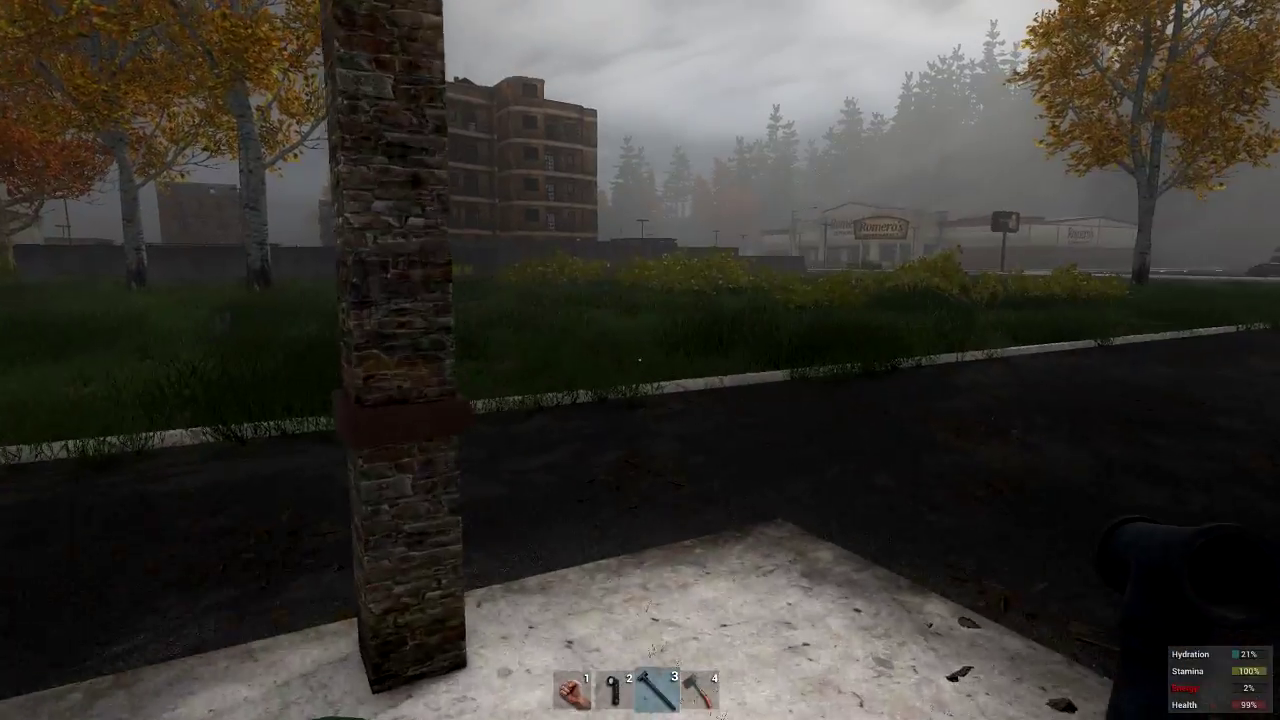
{"action": "key", "text": "4"}
{"action": "key", "text": "w"}
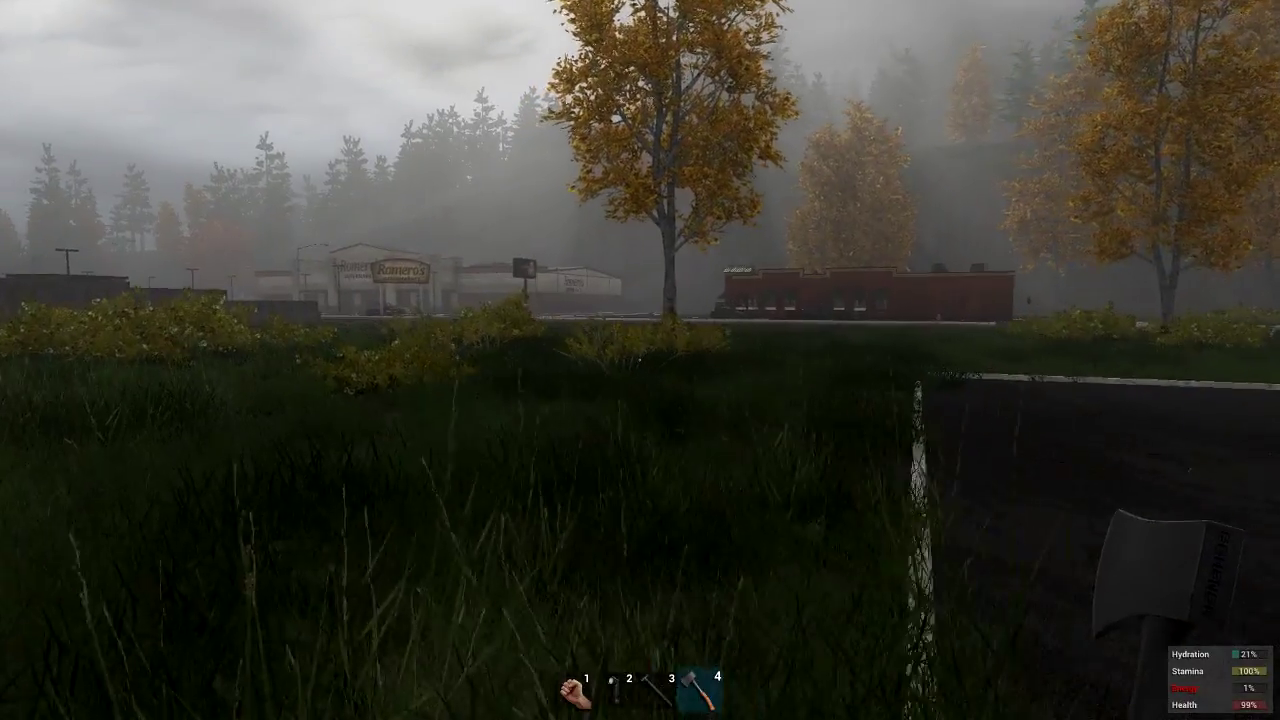
{"action": "key", "text": "w"}
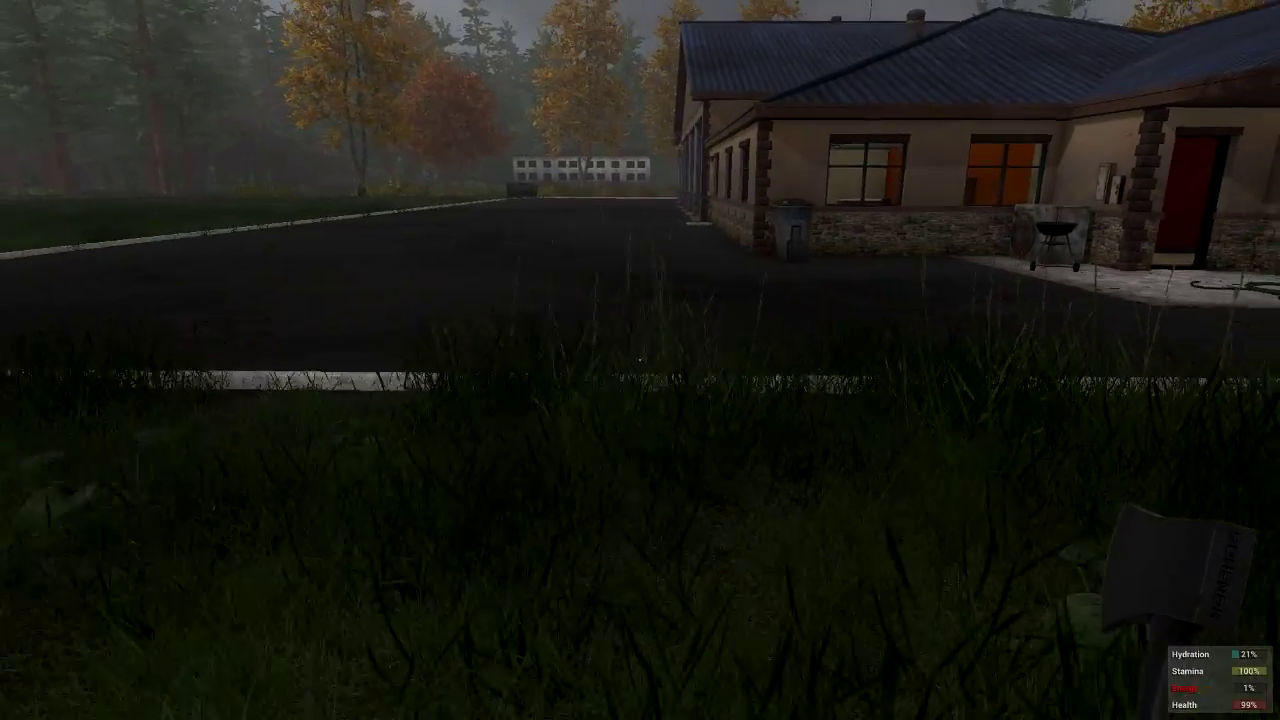
- Review the Animal Trap crafting recipe, then walk past the bush into the blackberry bush
{"action": "key", "text": "w"}
{"action": "key", "text": "Tab"}
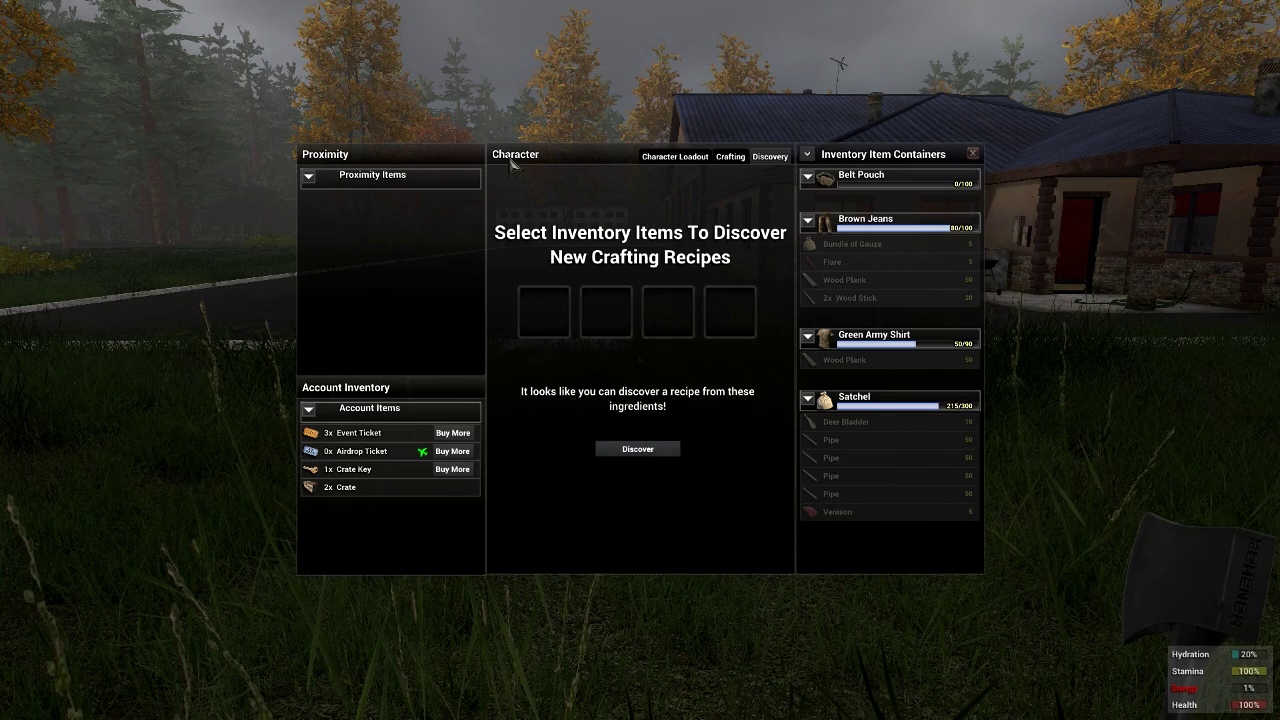
{"action": "left_click", "coordinate": [729, 157]}
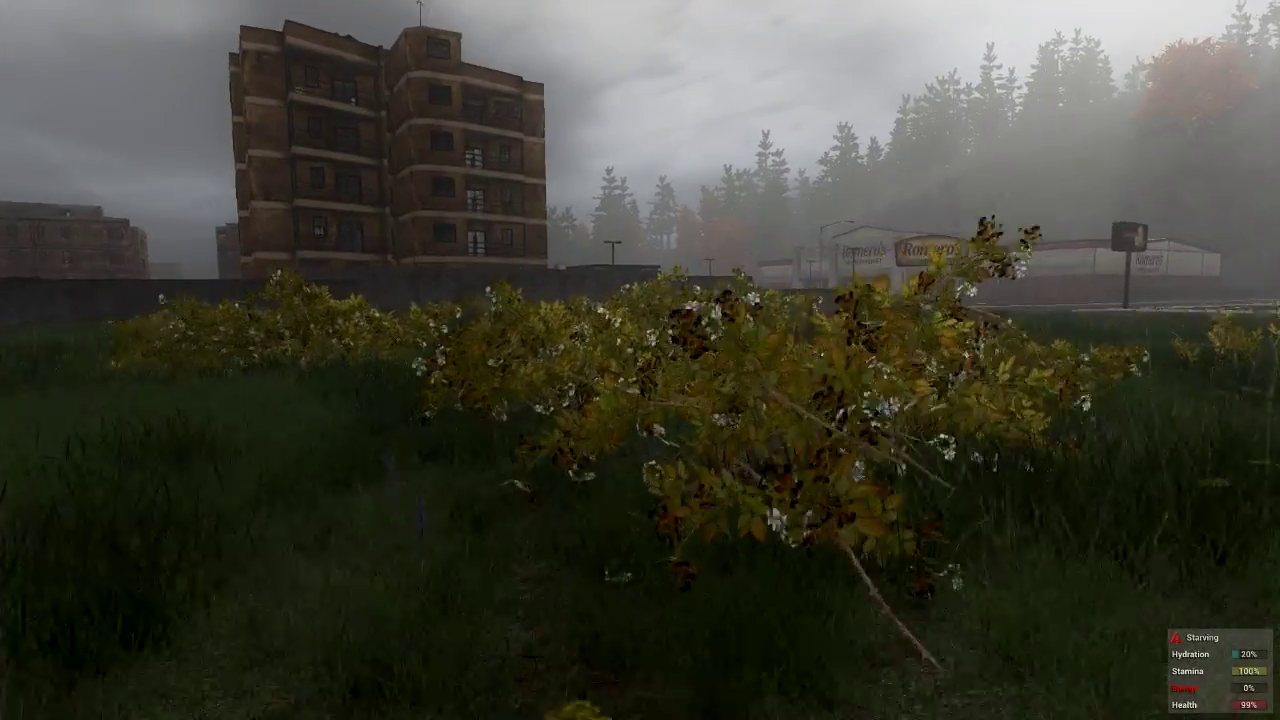
{"action": "key", "text": "w"}
{"action": "key", "text": "w"}
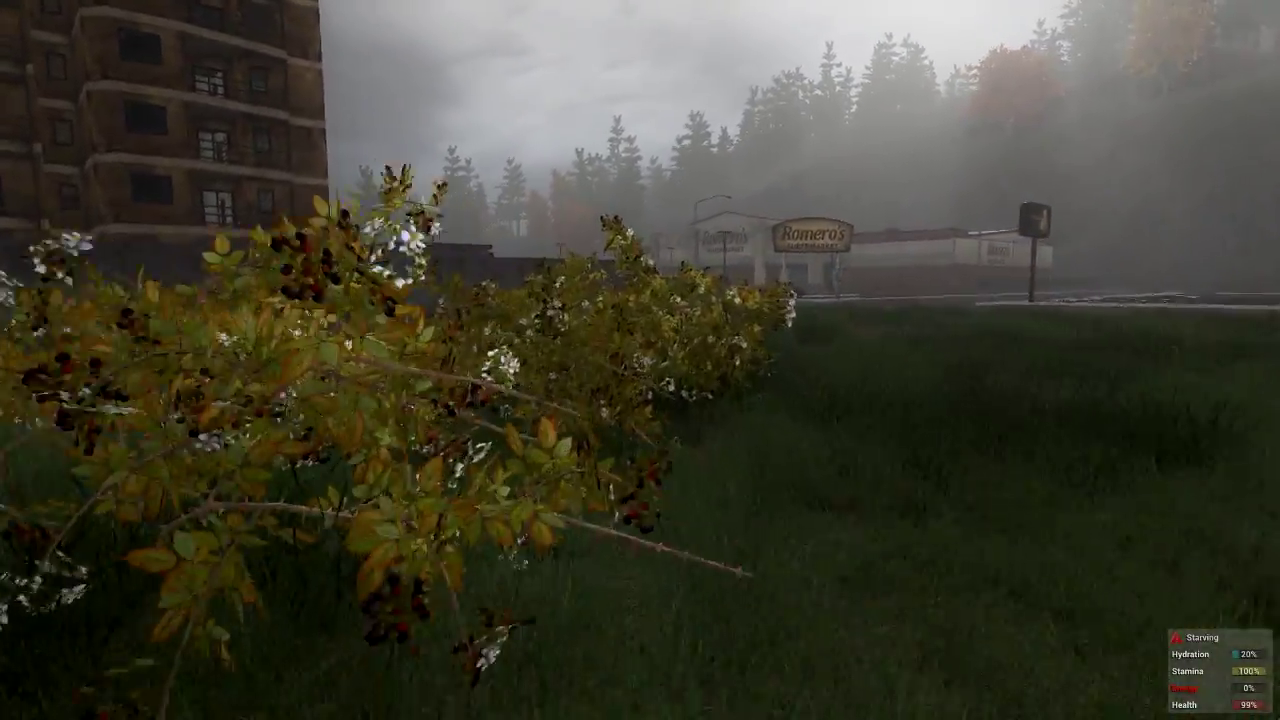
{"action": "key", "text": "w"}
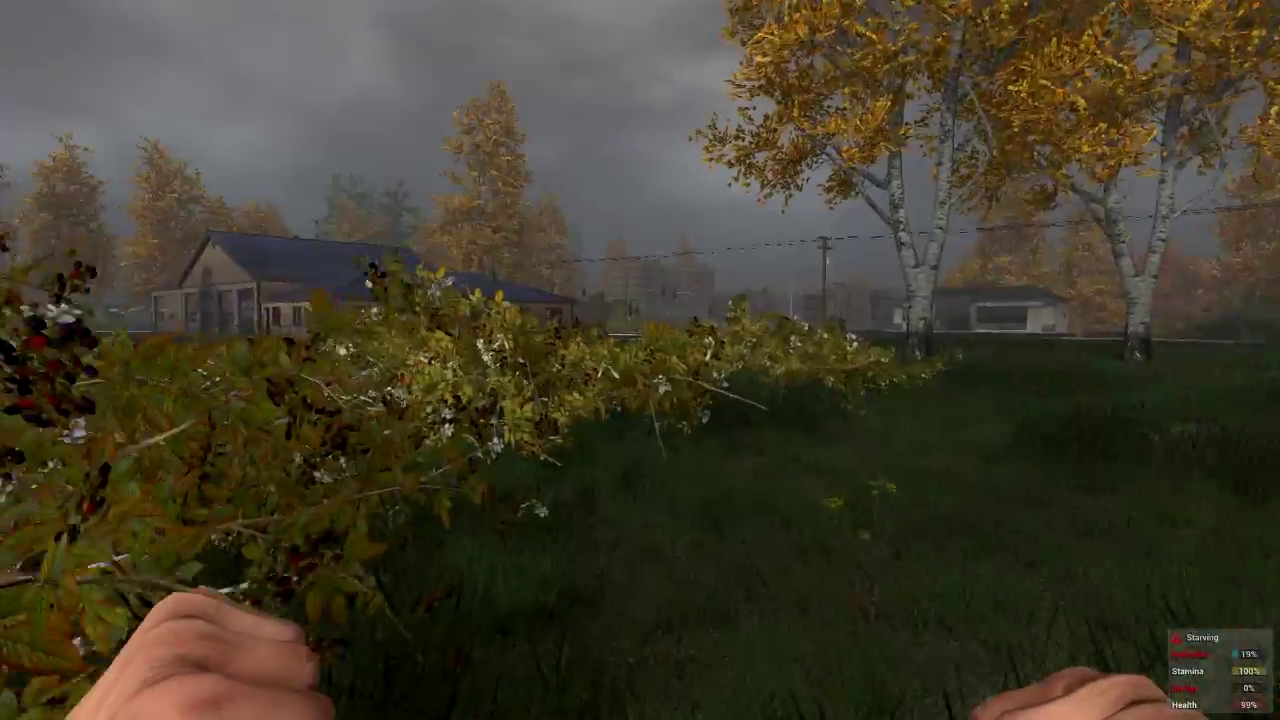
{"action": "key", "text": "w"}
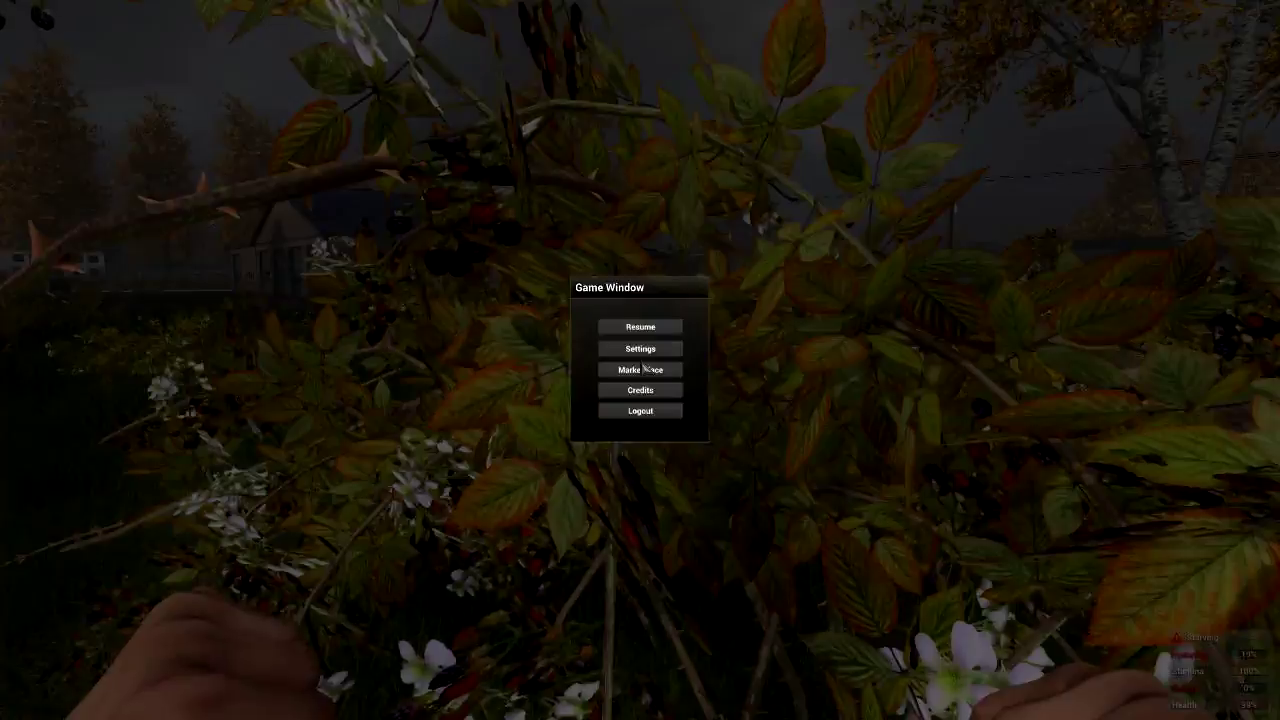
{"action": "key", "text": "Escape"}
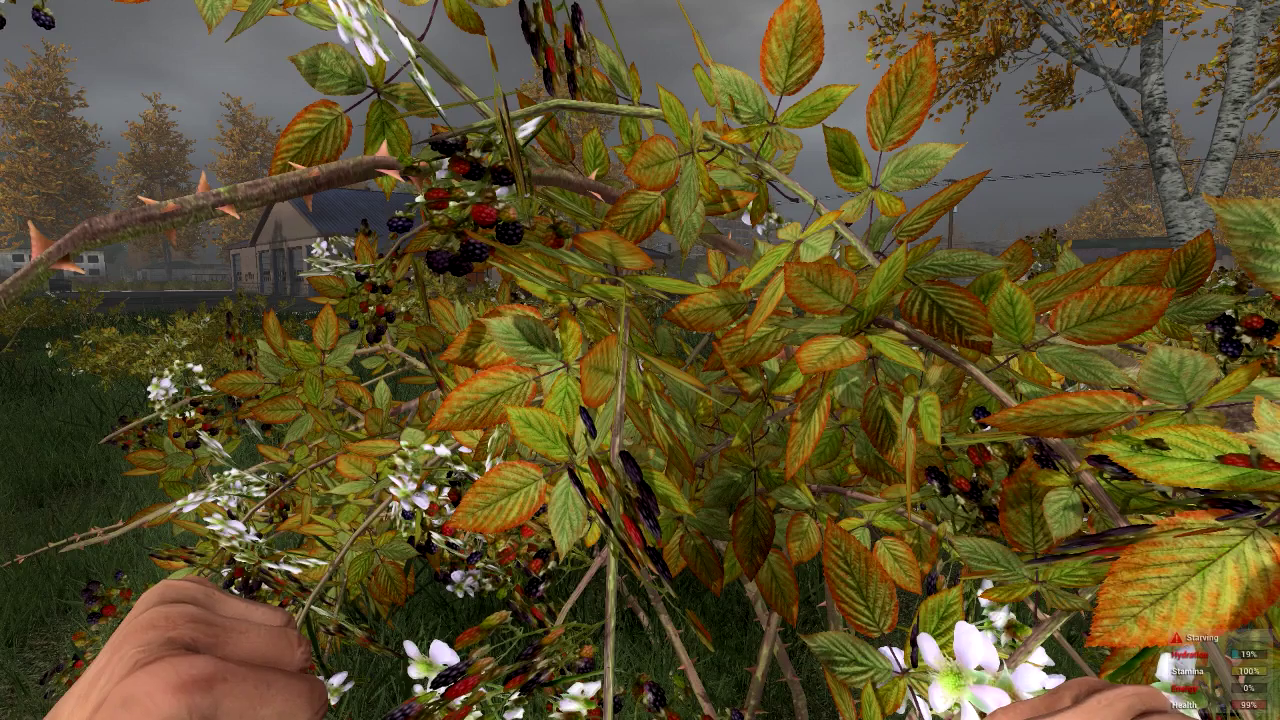